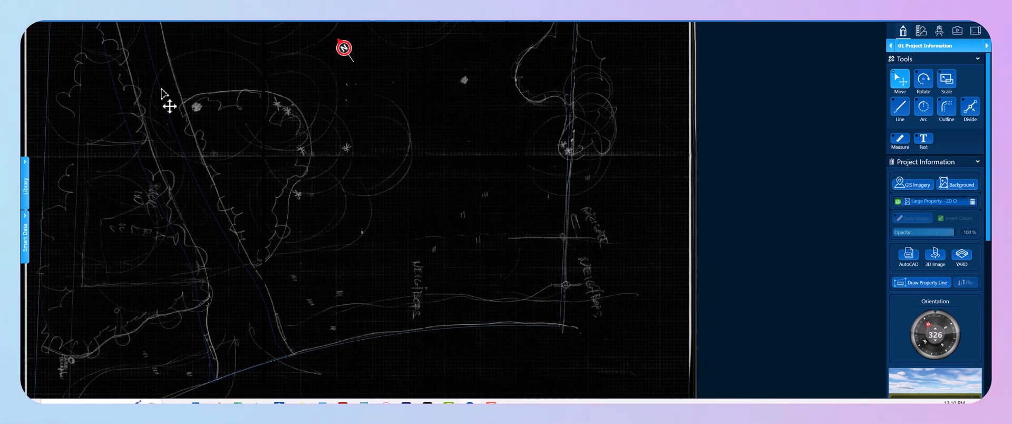
# - Examine the driveway, planting beds and tree marks across the sketched site plan
pyautogui.moveTo(163, 93); pyautogui.dragTo(355, 337, button='middle')
pyautogui.scroll(-2, 321, 230)
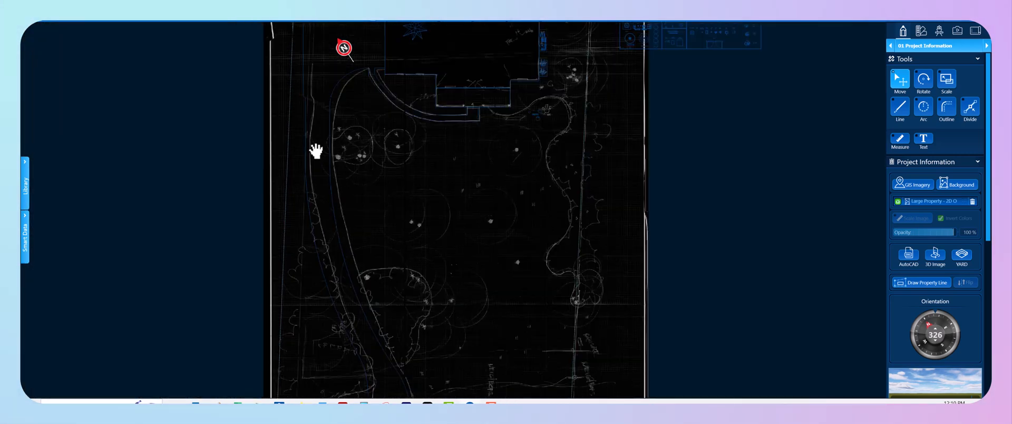
pyautogui.scroll(2, 325, 147)
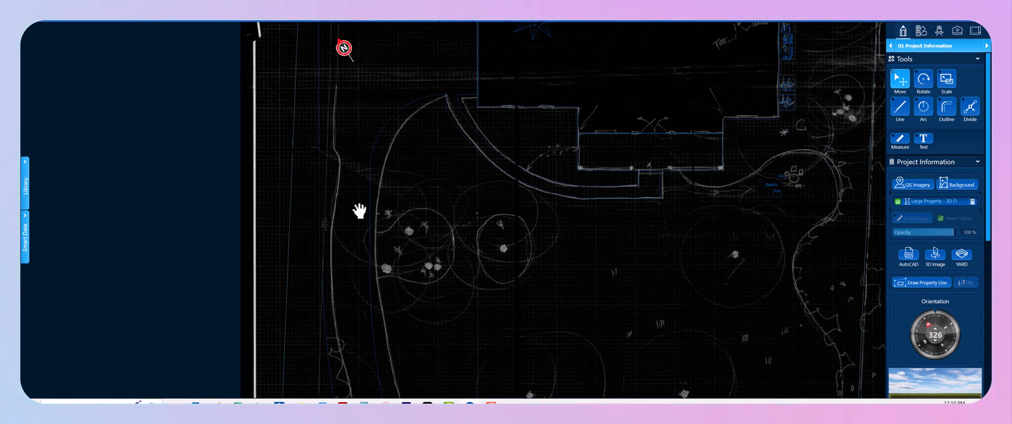
pyautogui.moveTo(359, 211); pyautogui.dragTo(330, 97, button='middle')
pyautogui.moveTo(360, 220); pyautogui.dragTo(328, 113, button='middle')
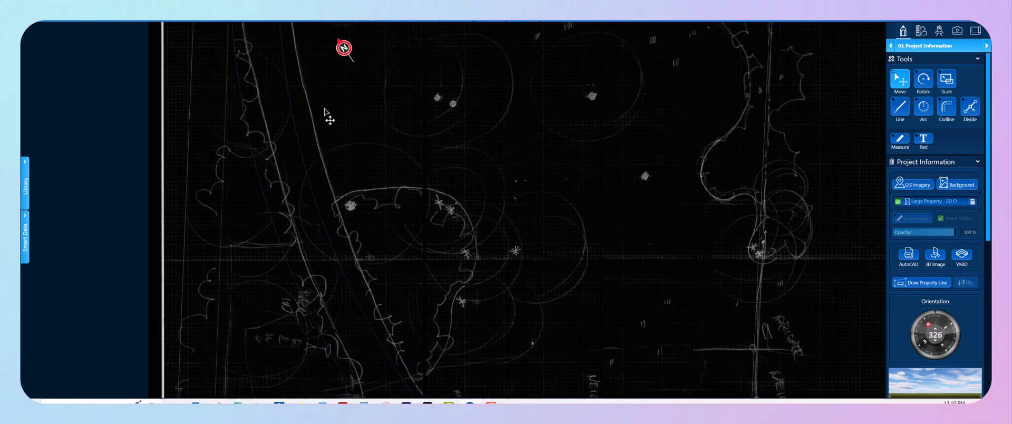
pyautogui.scroll(3, 334, 244)
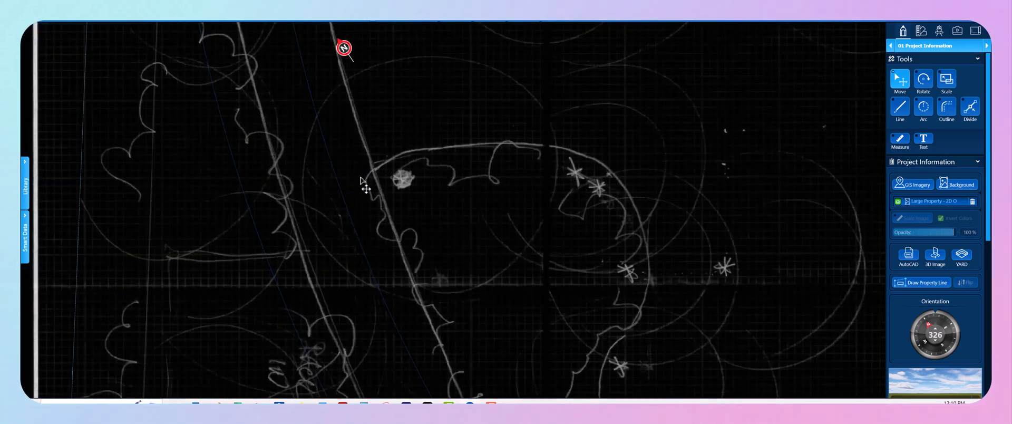
pyautogui.scroll(-2, 362, 179)
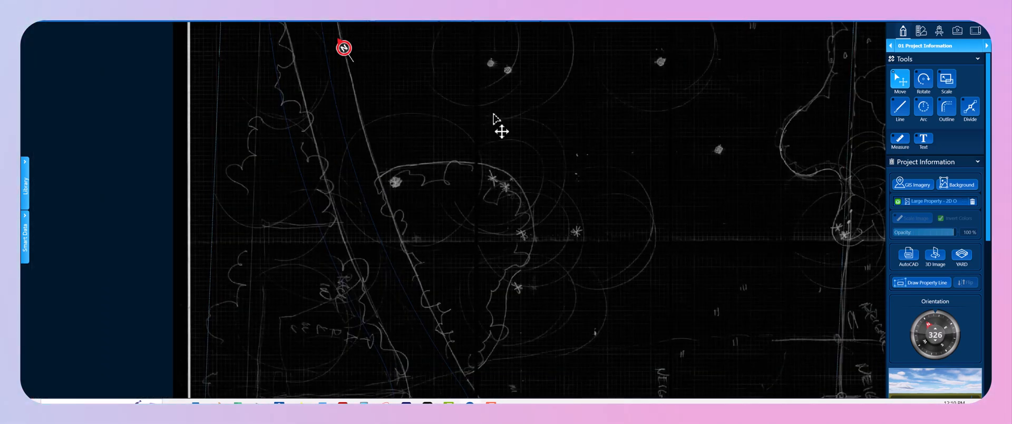
pyautogui.moveTo(587, 116); pyautogui.dragTo(578, 142, button='middle')
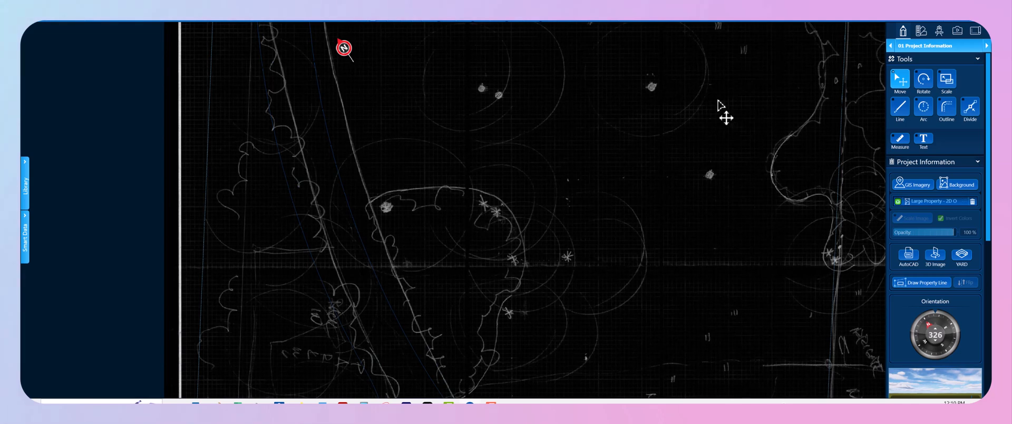
# - Switch to the Planters stage and outline the lone star-shaped tree mark outside the curved driveway bed with a circle about 6' 5" around
pyautogui.click(931, 46)
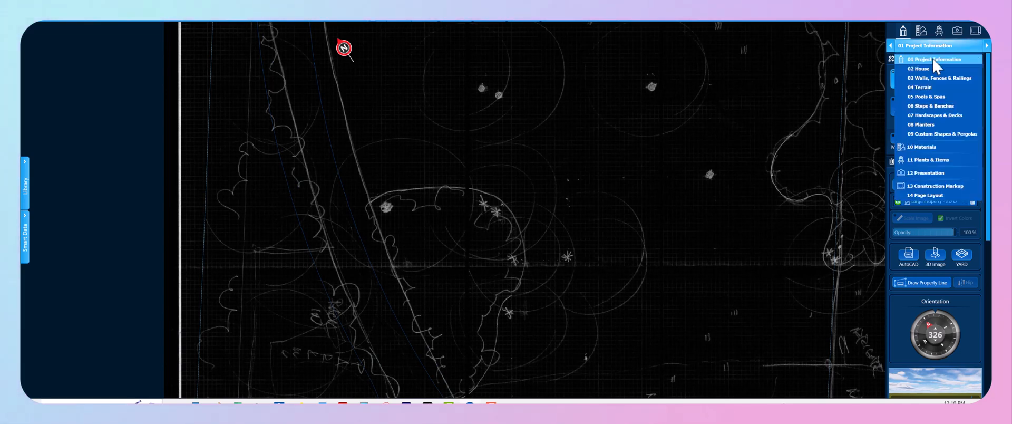
pyautogui.click(918, 125)
pyautogui.scroll(5, 548, 266)
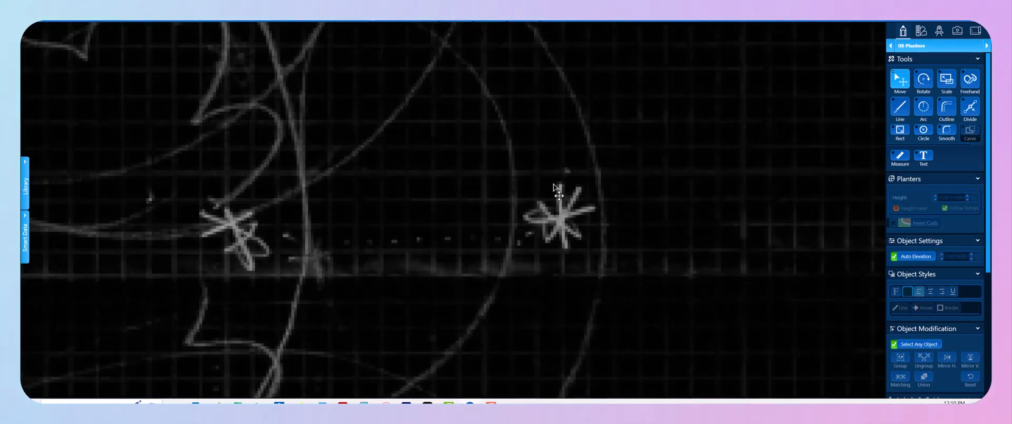
pyautogui.click(561, 216)
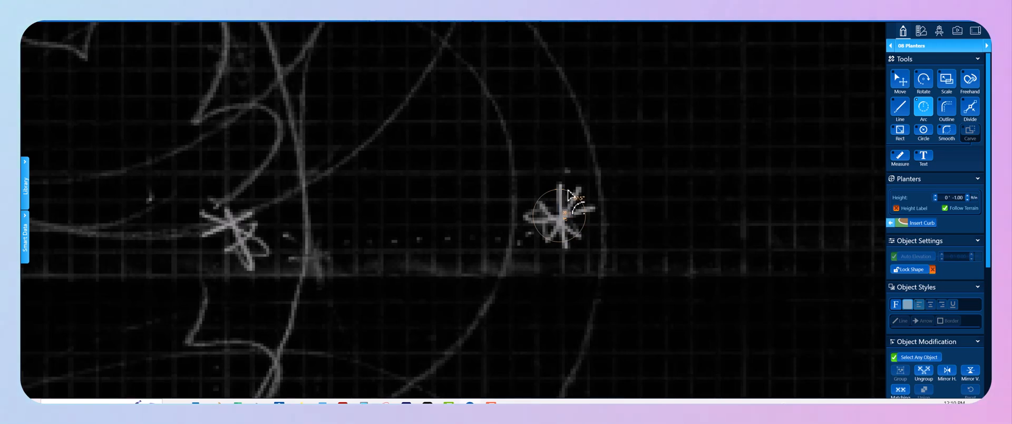
pyautogui.click(568, 191)
pyautogui.rightClick(609, 218)
pyautogui.moveTo(620, 189); pyautogui.dragTo(568, 240)
# - Paste copies of the tree circle onto the four star marks and the solid mark in the curved driveway bed
pyautogui.scroll(-3, 565, 267)
pyautogui.scroll(3, 459, 212)
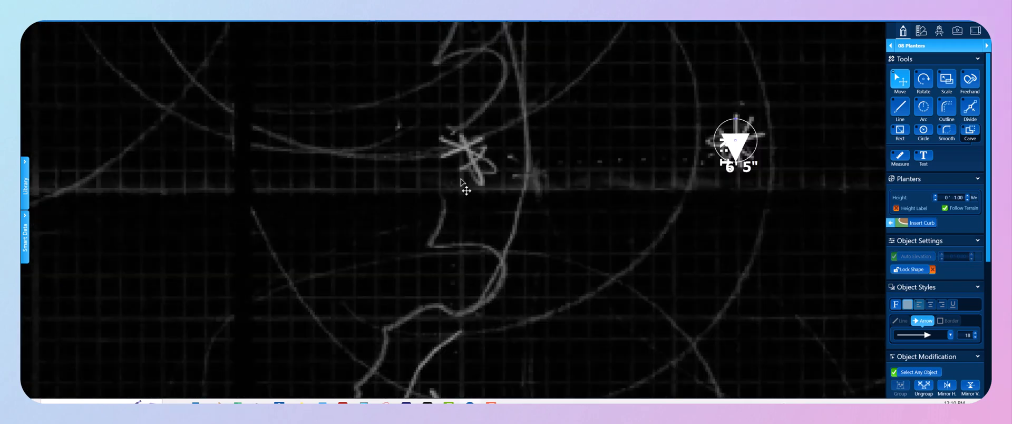
pyautogui.hotkey('ctrl', 'v')
pyautogui.scroll(-3, 468, 195)
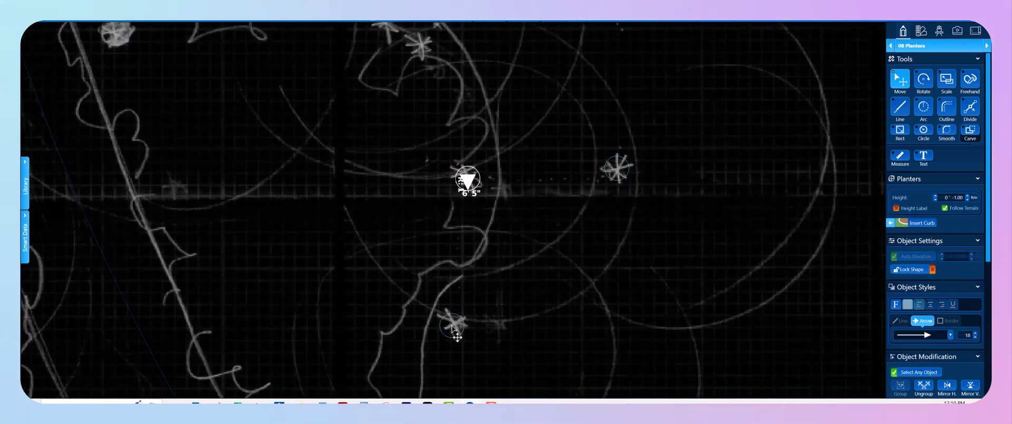
pyautogui.click(452, 327)
pyautogui.click(422, 44)
pyautogui.moveTo(453, 98); pyautogui.dragTo(538, 254, button='middle')
pyautogui.click(470, 182)
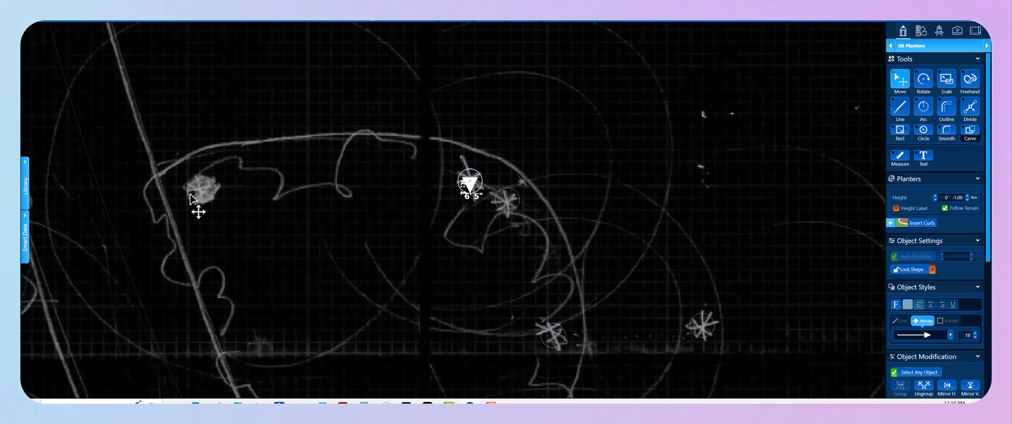
pyautogui.click(203, 194)
# - Paste circle copies onto the two star marks at the lower tip of the bed along the opposite property line
pyautogui.scroll(-2, 285, 222)
pyautogui.moveTo(302, 245); pyautogui.dragTo(305, 90, button='middle')
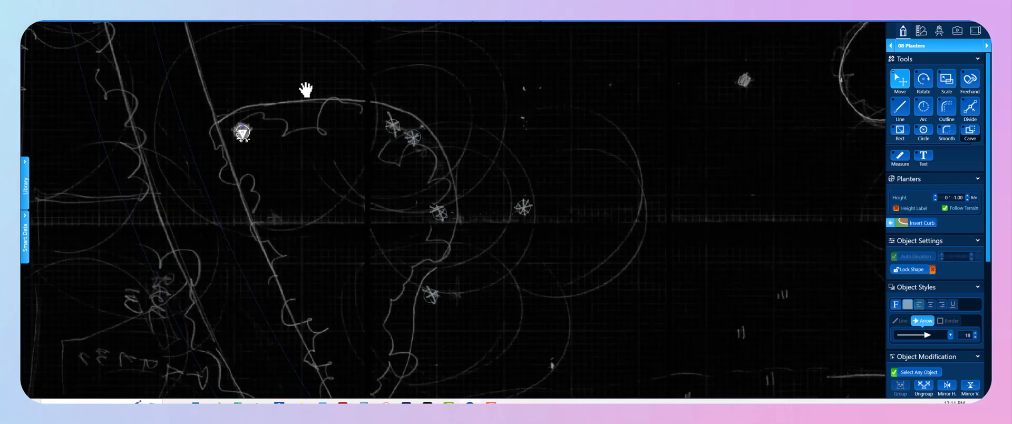
pyautogui.moveTo(429, 274); pyautogui.dragTo(413, 47, button='middle')
pyautogui.moveTo(457, 250)
pyautogui.mouseDown(button='middle')
pyautogui.moveTo(341, 263)
pyautogui.moveTo(151, 360)
pyautogui.mouseUp(button='middle')
pyautogui.moveTo(635, 113); pyautogui.dragTo(529, 238, button='middle')
pyautogui.scroll(1, 496, 200)
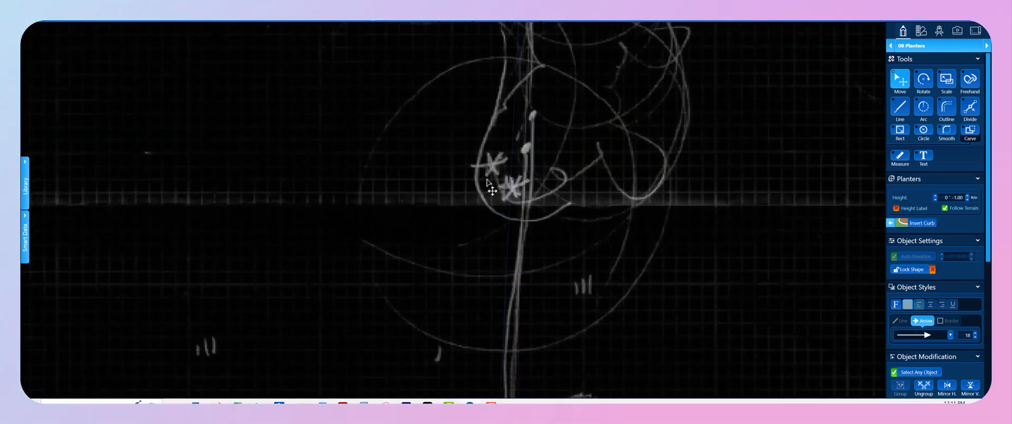
pyautogui.scroll(1, 493, 177)
pyautogui.hotkey('ctrl', 'v')
pyautogui.click(488, 168)
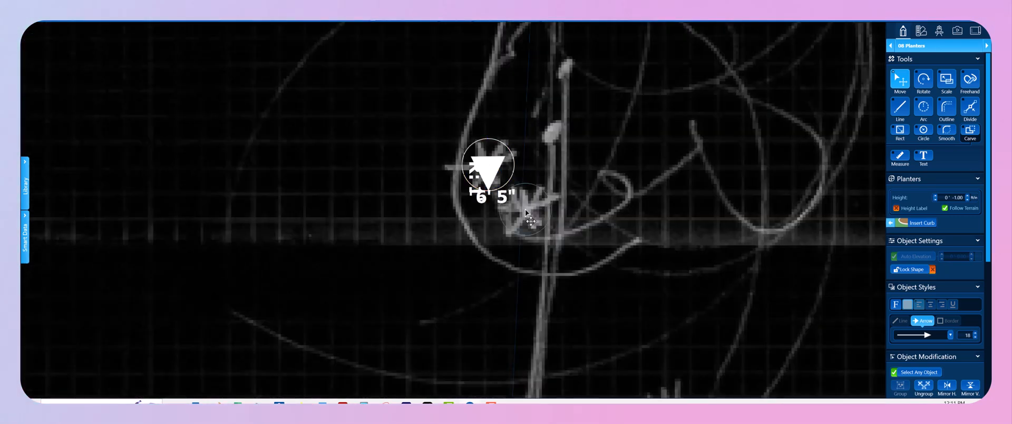
pyautogui.click(525, 211)
# - Paste circle copies onto the four solid tree marks scattered across the open lawn
pyautogui.scroll(-2, 514, 211)
pyautogui.moveTo(464, 113); pyautogui.dragTo(514, 306, button='middle')
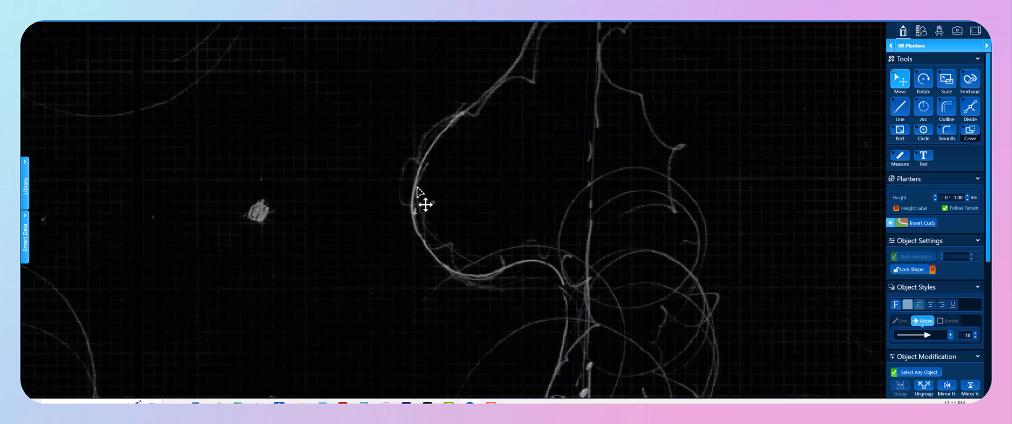
pyautogui.click(257, 212)
pyautogui.scroll(-2, 258, 215)
pyautogui.moveTo(258, 217); pyautogui.dragTo(588, 293, button='middle')
pyautogui.scroll(3, 510, 142)
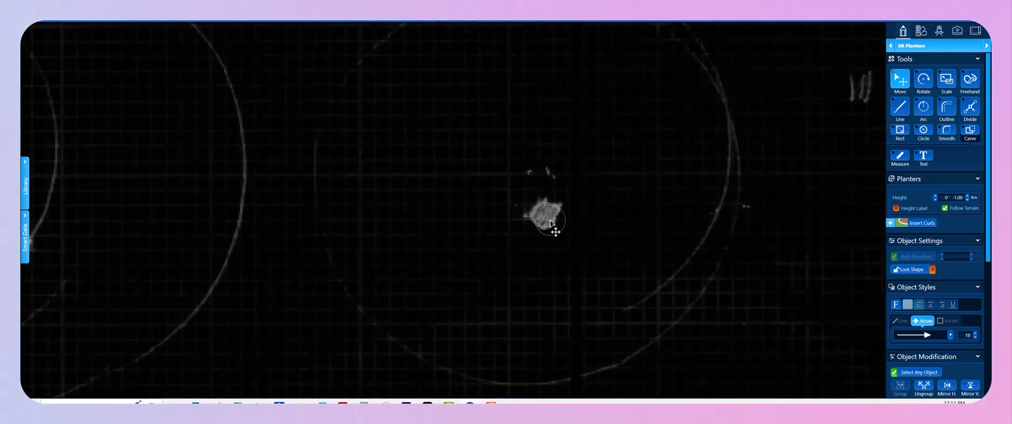
pyautogui.click(544, 214)
pyautogui.moveTo(254, 212); pyautogui.dragTo(699, 192, button='middle')
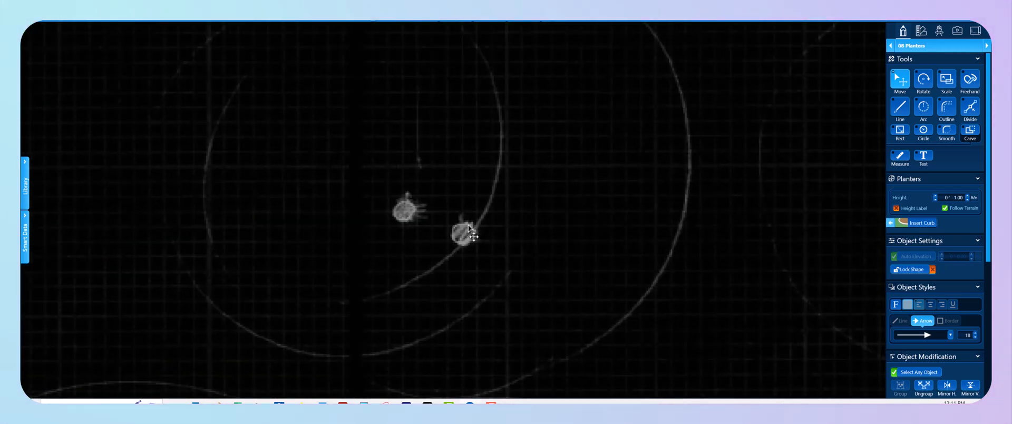
pyautogui.click(463, 235)
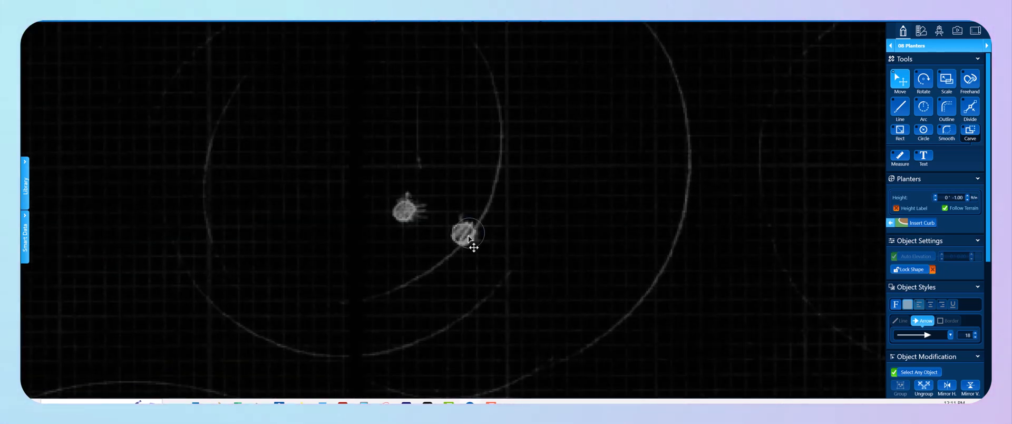
pyautogui.click(405, 211)
# - Paste circle copies onto the seven tree marks in the lower part of the rounded bed beside the driveway
pyautogui.scroll(-4, 363, 210)
pyautogui.moveTo(311, 177)
pyautogui.mouseDown(button='middle')
pyautogui.moveTo(334, 184)
pyautogui.moveTo(268, 327)
pyautogui.mouseUp(button='middle')
pyautogui.scroll(4, 166, 132)
pyautogui.click(184, 165)
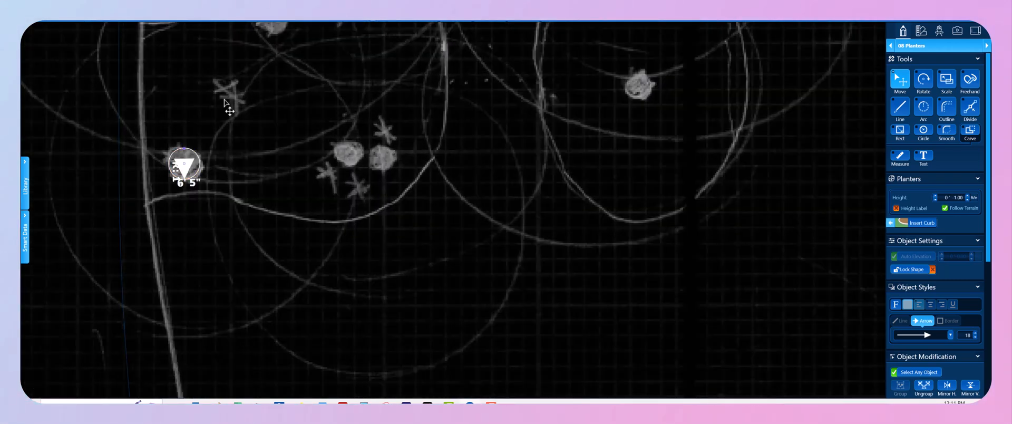
pyautogui.click(231, 95)
pyautogui.click(352, 153)
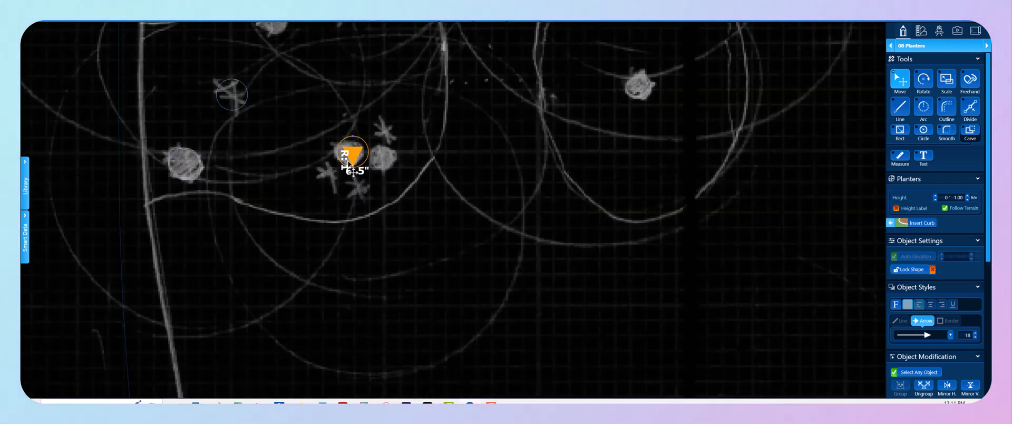
pyautogui.click(328, 176)
pyautogui.click(360, 193)
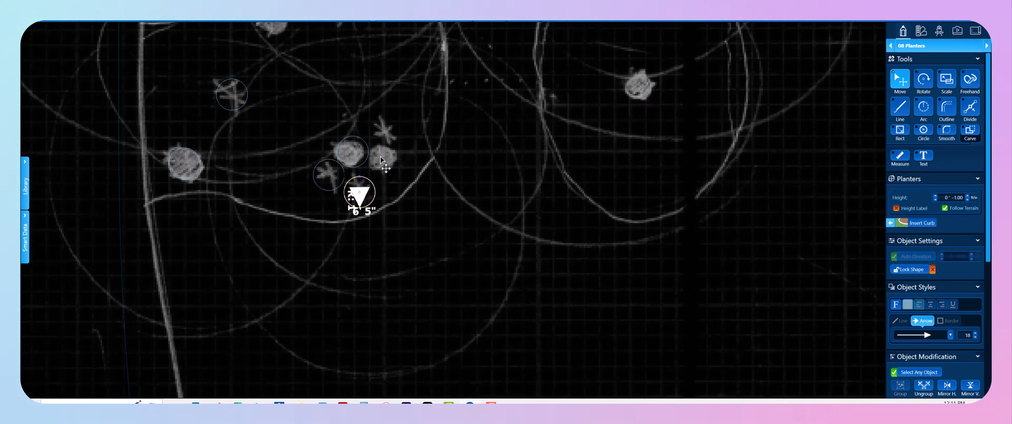
pyautogui.click(386, 160)
pyautogui.click(384, 130)
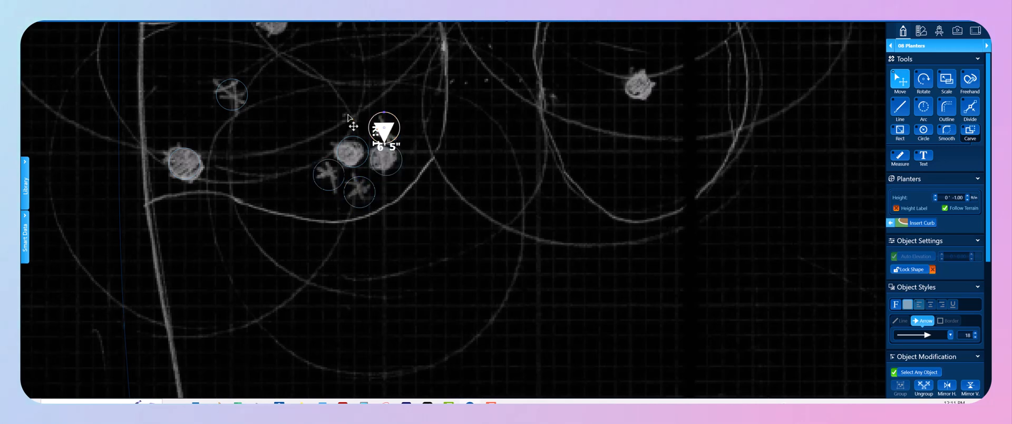
# - Paste circle copies onto the three upper tree marks around the rounded driveway bed and the two marks in the neighbouring oval bed
pyautogui.scroll(-1, 288, 87)
pyautogui.moveTo(288, 88); pyautogui.dragTo(305, 138, button='middle')
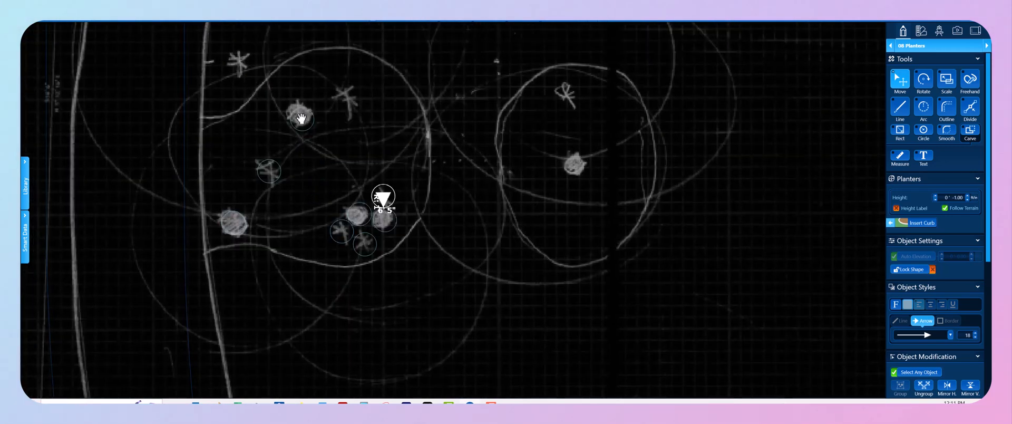
pyautogui.click(299, 114)
pyautogui.click(346, 99)
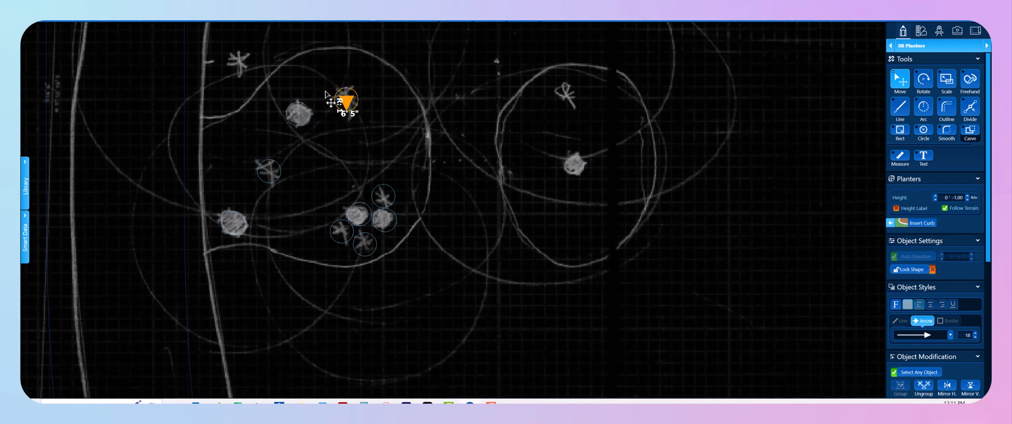
pyautogui.click(239, 62)
pyautogui.click(567, 95)
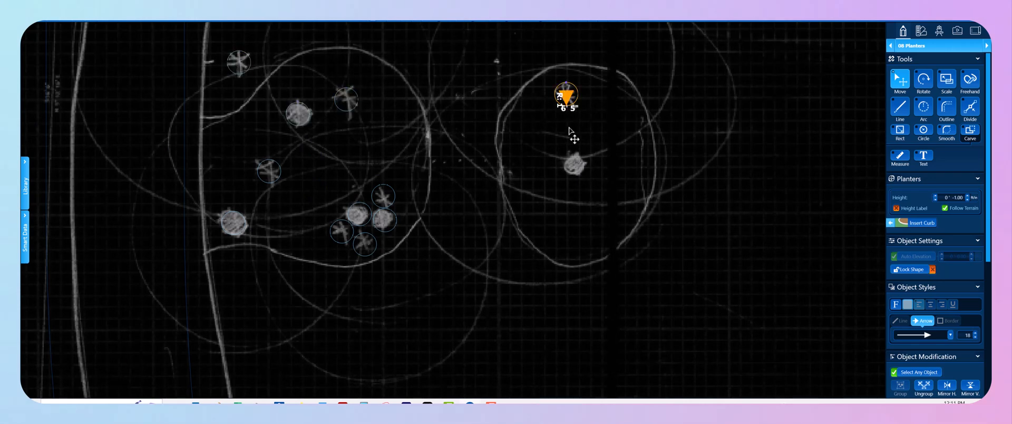
pyautogui.click(575, 165)
# - Paste a circle copy onto the lone solid tree mark in the lawn below the front walkway
pyautogui.scroll(-2, 577, 168)
pyautogui.moveTo(656, 153); pyautogui.dragTo(419, 190, button='middle')
pyautogui.scroll(2, 583, 214)
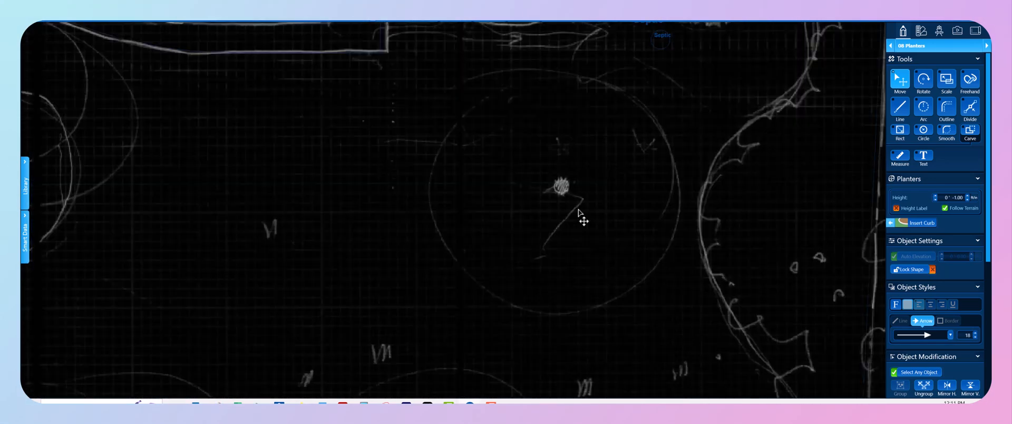
pyautogui.scroll(1, 551, 199)
pyautogui.click(549, 186)
# - Paste a circle copy onto the star mark between the A/C units and the curved bed near the septic labels
pyautogui.scroll(-3, 532, 191)
pyautogui.moveTo(489, 167); pyautogui.dragTo(335, 113, button='middle')
pyautogui.scroll(2, 488, 189)
pyautogui.scroll(-2, 478, 186)
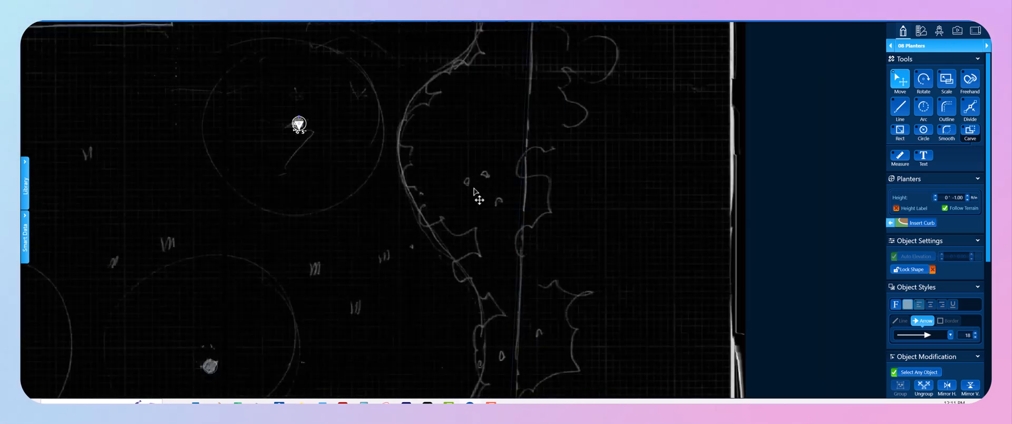
pyautogui.moveTo(498, 261); pyautogui.dragTo(449, 281, button='middle')
pyautogui.scroll(-3, 447, 113)
pyautogui.scroll(2, 399, 167)
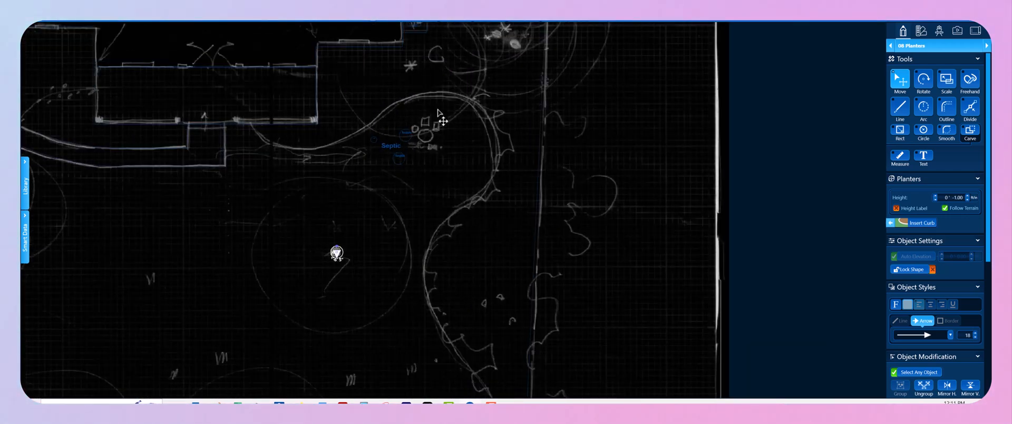
pyautogui.moveTo(468, 99); pyautogui.dragTo(465, 236, button='middle')
pyautogui.scroll(3, 401, 206)
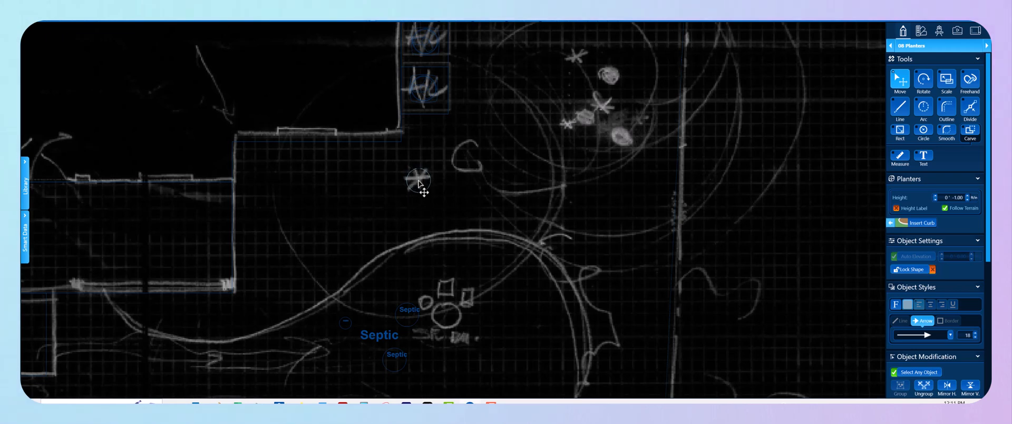
pyautogui.click(418, 182)
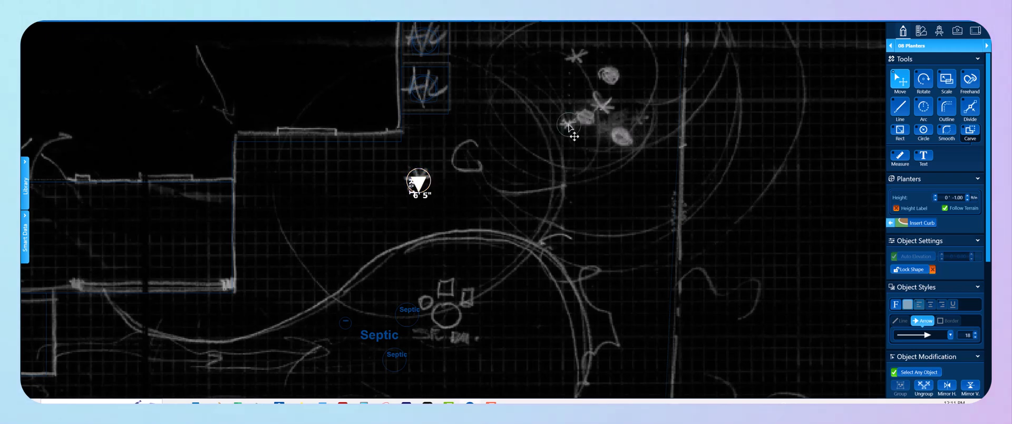
# - Place a circle copy on the smallest star mark in the cluster beyond the A/C units, scaled down to about 3' 10" around
pyautogui.click(568, 125)
pyautogui.scroll(5, 569, 127)
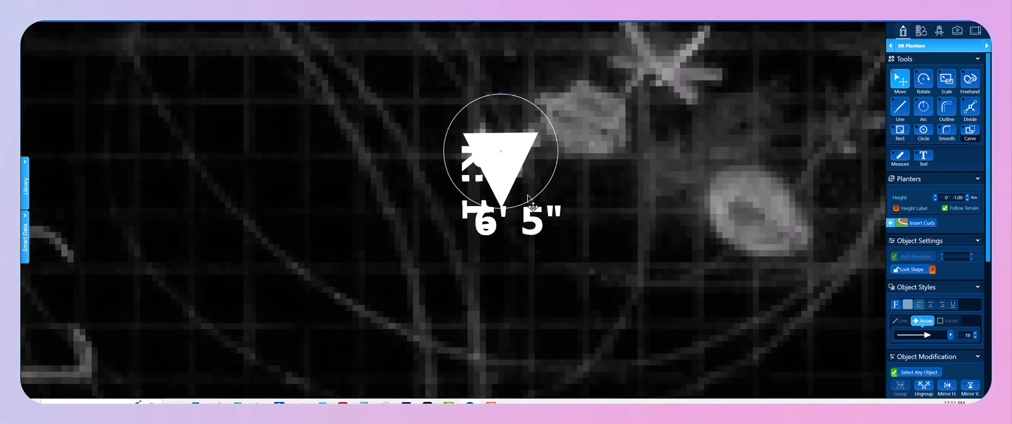
pyautogui.moveTo(528, 198); pyautogui.dragTo(480, 93)
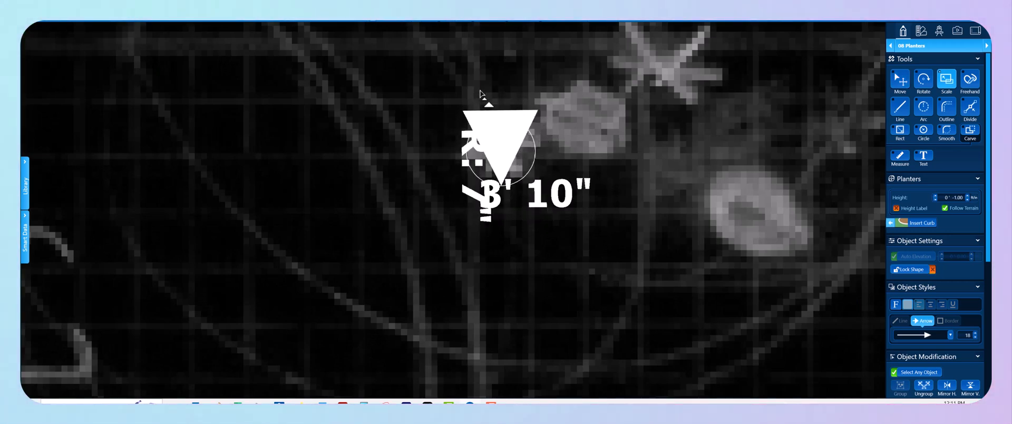
pyautogui.press('Delete')
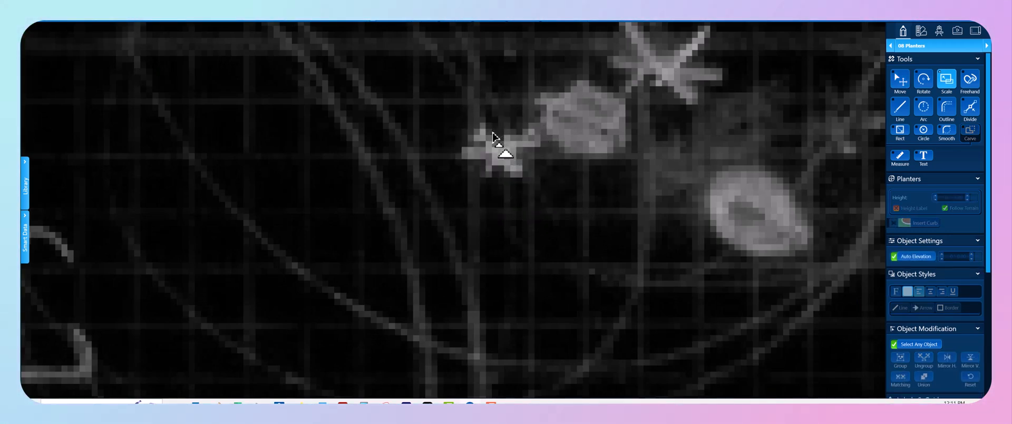
pyautogui.click(493, 138)
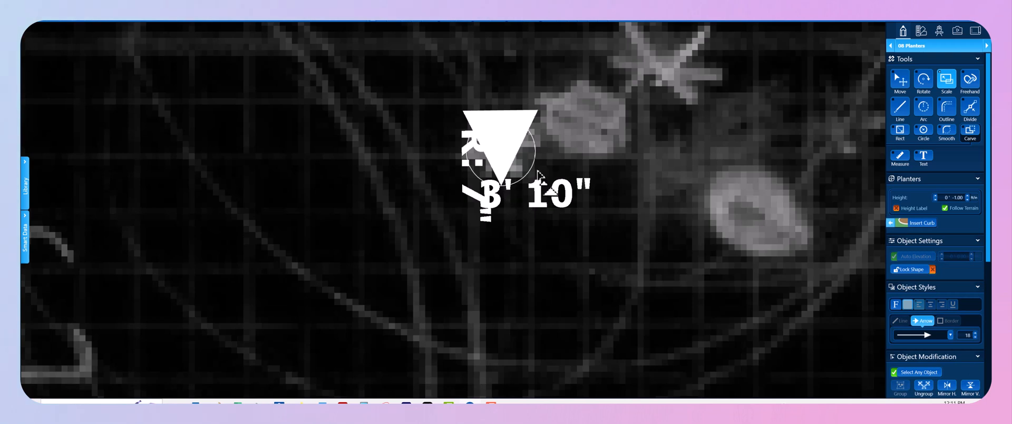
# - Paste circle copies onto the remaining star and solid tree marks in the cluster beyond the A/C units
pyautogui.scroll(-5, 537, 174)
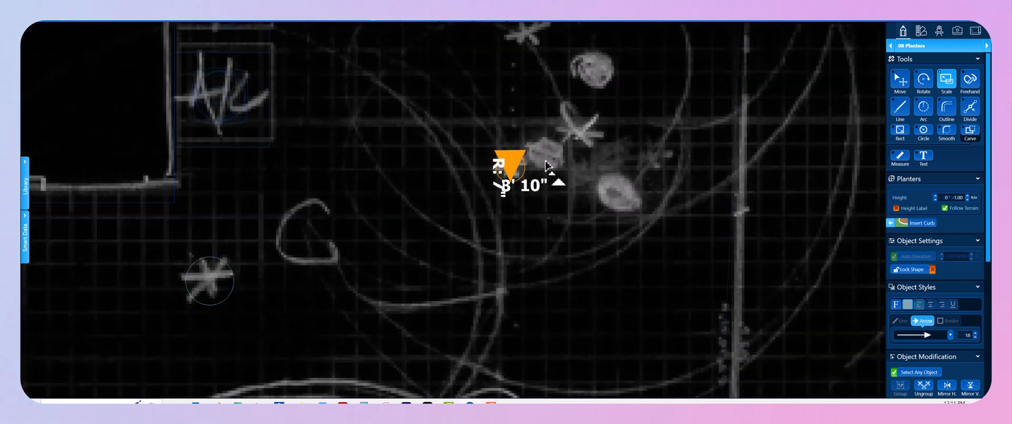
pyautogui.click(528, 41)
pyautogui.click(597, 76)
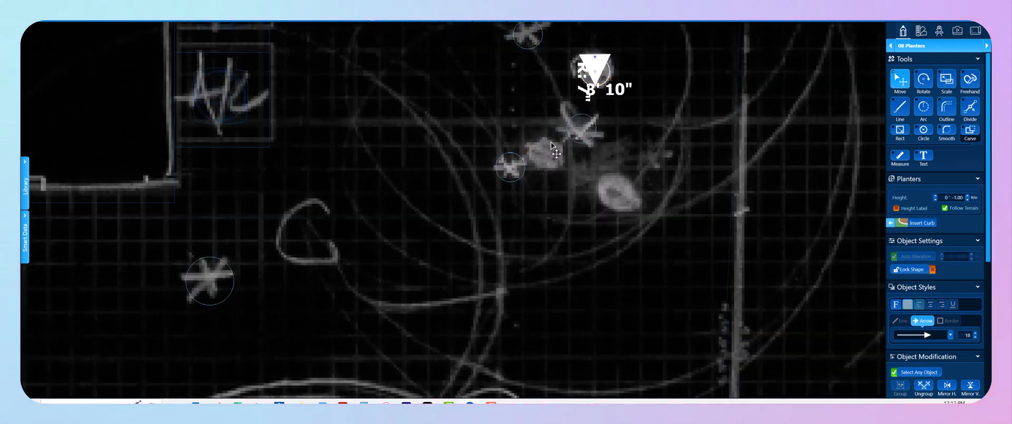
pyautogui.click(547, 157)
pyautogui.click(619, 202)
pyautogui.scroll(-2, 598, 142)
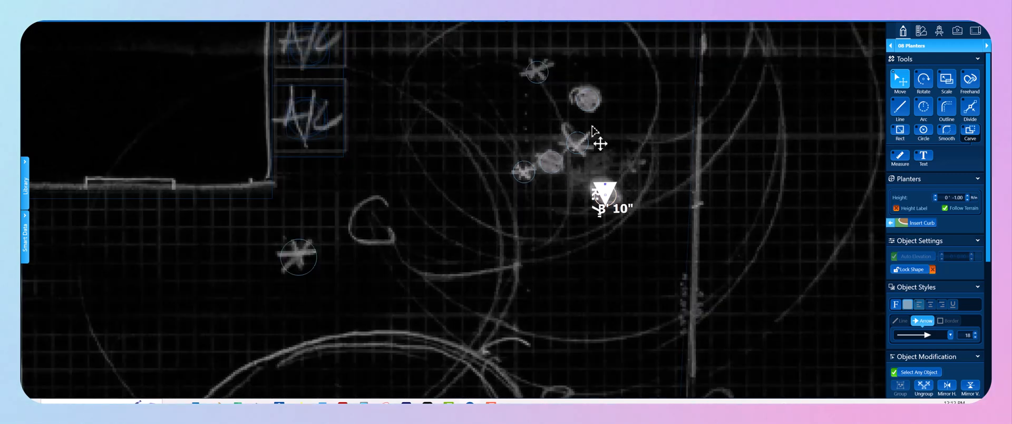
# - Paste a circle copy onto the lone star mark in the open area beside the boxed pool equipment pad
pyautogui.moveTo(595, 127); pyautogui.dragTo(565, 268, button='middle')
pyautogui.moveTo(508, 110); pyautogui.dragTo(459, 294, button='middle')
pyautogui.scroll(4, 464, 120)
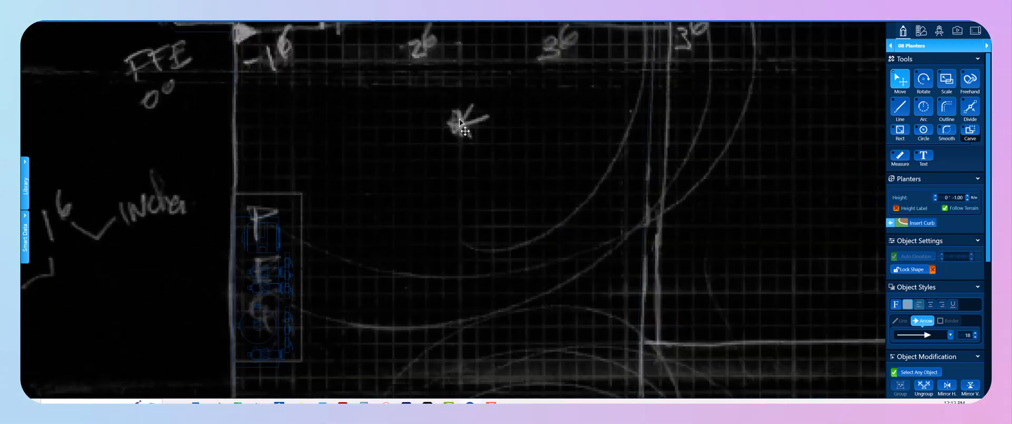
pyautogui.click(465, 168)
pyautogui.scroll(-3, 462, 183)
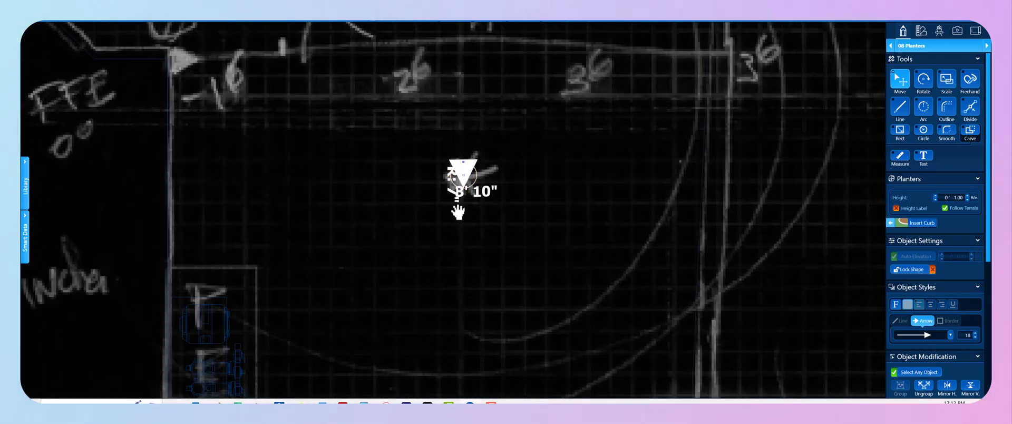
# - Paste a circle copy onto the solid tree mark where the curved edge meets the end of the double-line walkway
pyautogui.moveTo(454, 200); pyautogui.dragTo(457, 298, button='middle')
pyautogui.moveTo(625, 174); pyautogui.dragTo(514, 386, button='middle')
pyautogui.scroll(-3, 491, 286)
pyautogui.moveTo(360, 150)
pyautogui.mouseDown(button='middle')
pyautogui.moveTo(582, 279)
pyautogui.moveTo(635, 322)
pyautogui.mouseUp(button='middle')
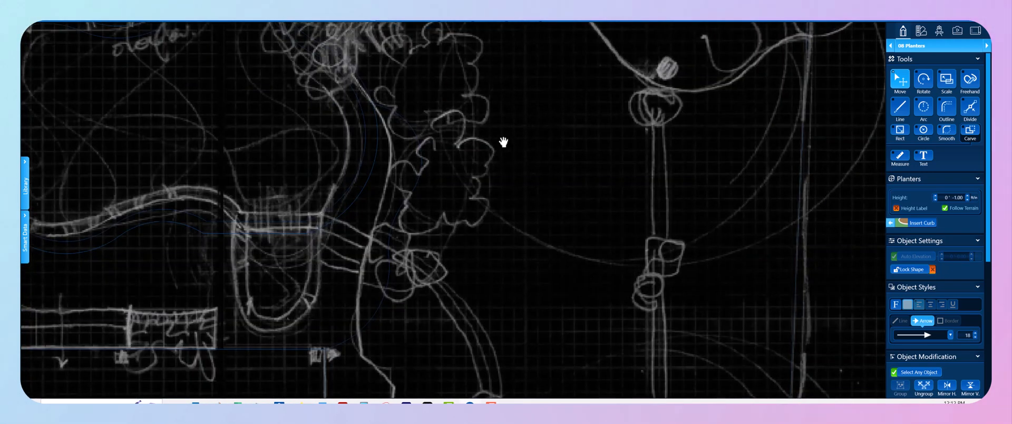
pyautogui.moveTo(501, 142); pyautogui.dragTo(454, 206, button='middle')
pyautogui.scroll(3, 612, 138)
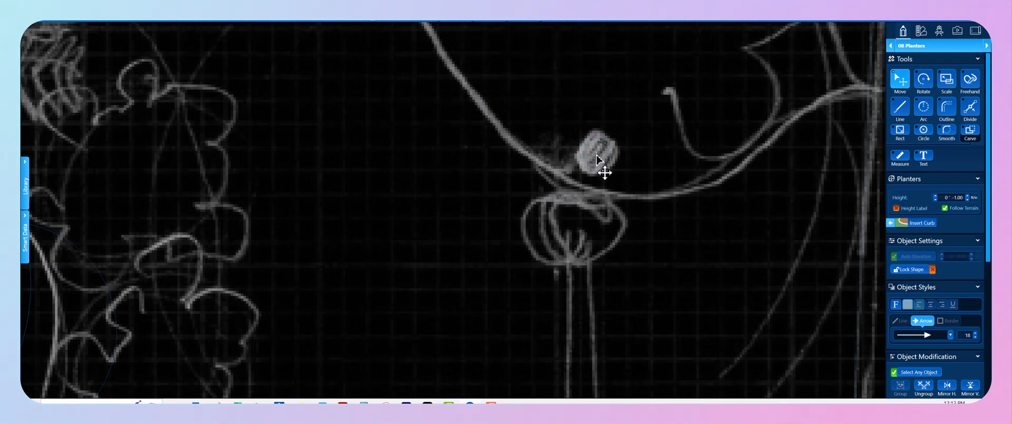
pyautogui.click(597, 158)
# - Paste circle copies onto the lower star mark and the large solid tree mark inside the oval lawn bed
pyautogui.scroll(-4, 549, 165)
pyautogui.scroll(3, 486, 174)
pyautogui.moveTo(491, 172); pyautogui.dragTo(823, 280, button='middle')
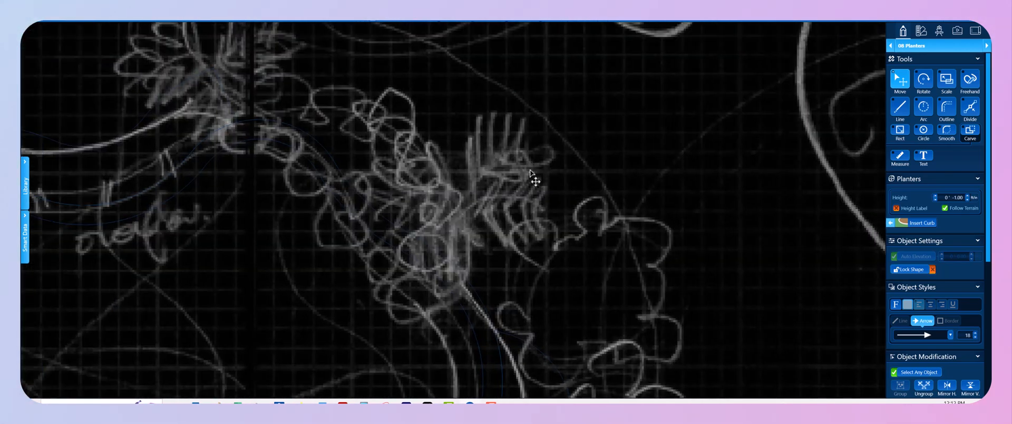
pyautogui.scroll(-2, 529, 170)
pyautogui.moveTo(292, 99); pyautogui.dragTo(530, 228, button='middle')
pyautogui.moveTo(276, 132)
pyautogui.mouseDown(button='middle')
pyautogui.moveTo(354, 87)
pyautogui.moveTo(460, 286)
pyautogui.mouseUp(button='middle')
pyautogui.scroll(4, 424, 97)
pyautogui.scroll(1, 412, 85)
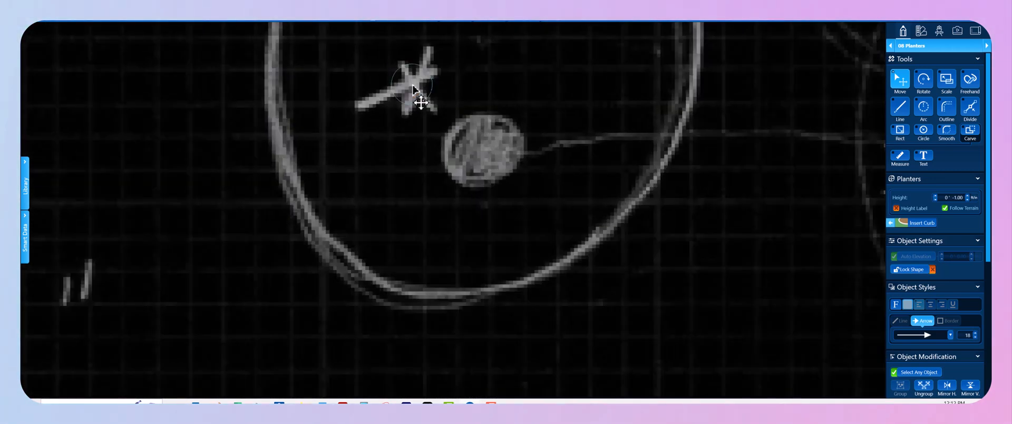
pyautogui.click(412, 85)
pyautogui.hotkey('ctrl', 'c')
pyautogui.hotkey('ctrl', 'v')
# - Paste circle copies onto the upper star mark and the small solid mark inside the oval lawn bed
pyautogui.scroll(-3, 487, 106)
pyautogui.moveTo(517, 50); pyautogui.dragTo(508, 141, button='middle')
pyautogui.scroll(1, 509, 138)
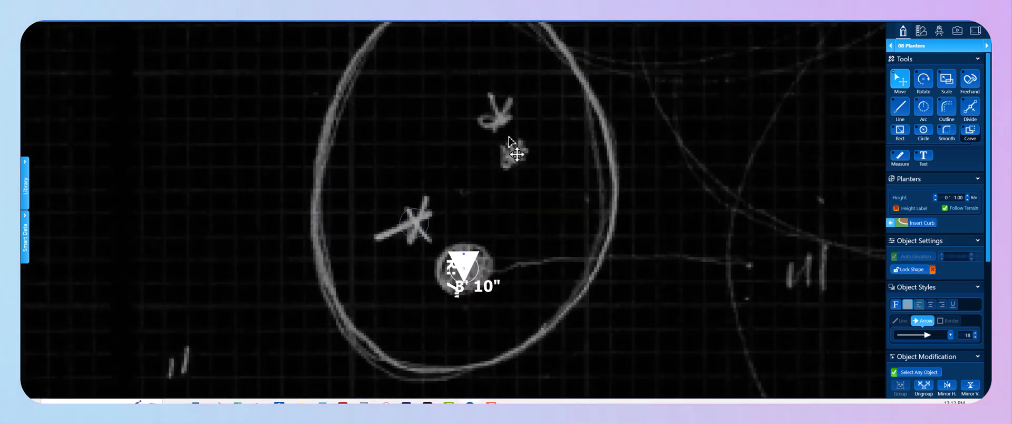
pyautogui.scroll(1, 509, 138)
pyautogui.click(498, 138)
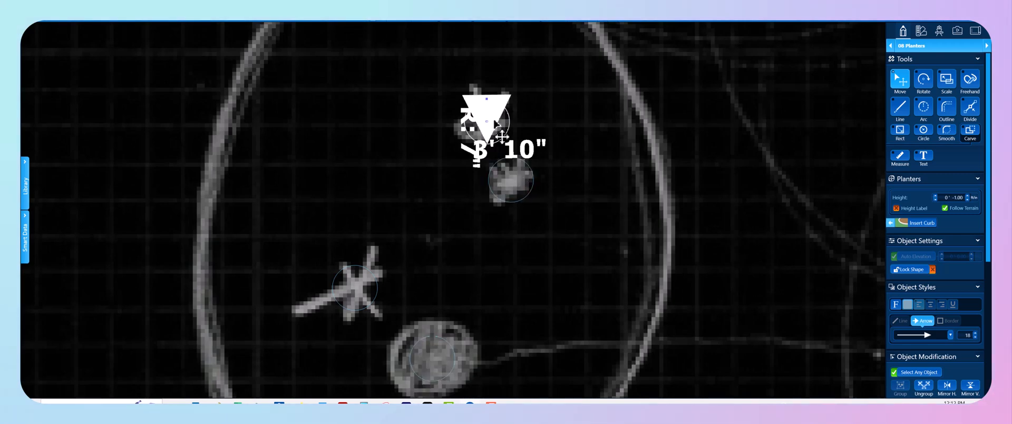
# - Paste circle copies onto the two star marks between the oval bed and the scalloped bed edge
pyautogui.scroll(-3, 368, 132)
pyautogui.moveTo(368, 132)
pyautogui.mouseDown(button='middle')
pyautogui.moveTo(339, 145)
pyautogui.moveTo(24, 163)
pyautogui.mouseUp(button='middle')
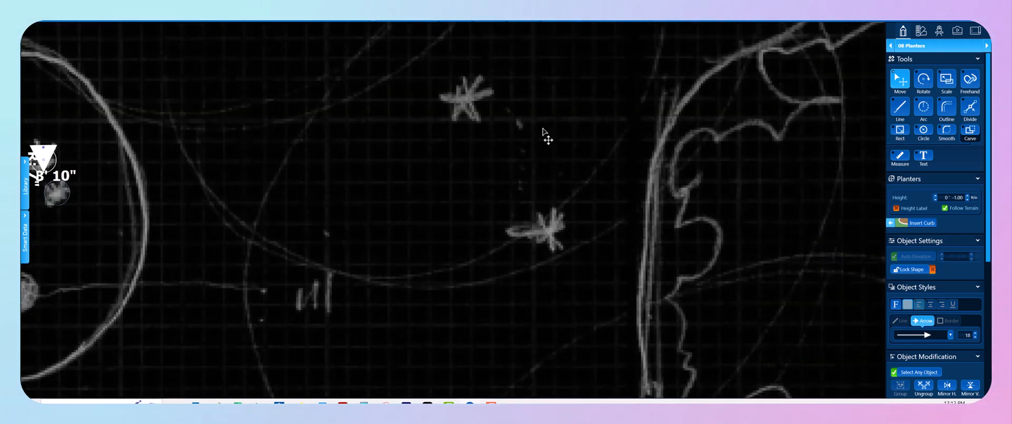
pyautogui.click(467, 100)
pyautogui.click(545, 228)
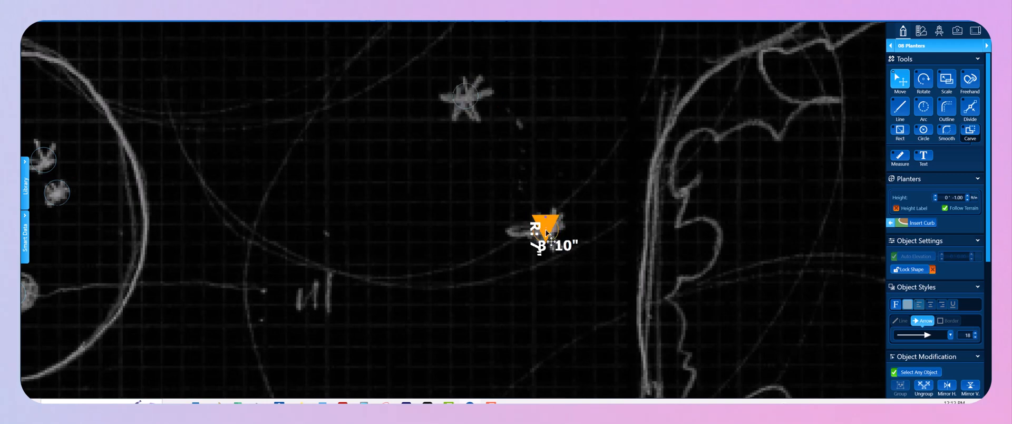
# - Paste a circle copy onto the lone star mark in the lawn just beyond the oval bed
pyautogui.scroll(-3, 540, 228)
pyautogui.moveTo(618, 185); pyautogui.dragTo(345, 179, button='middle')
pyautogui.moveTo(210, 113); pyautogui.dragTo(565, 197, button='middle')
pyautogui.scroll(2, 406, 177)
pyautogui.click(548, 179)
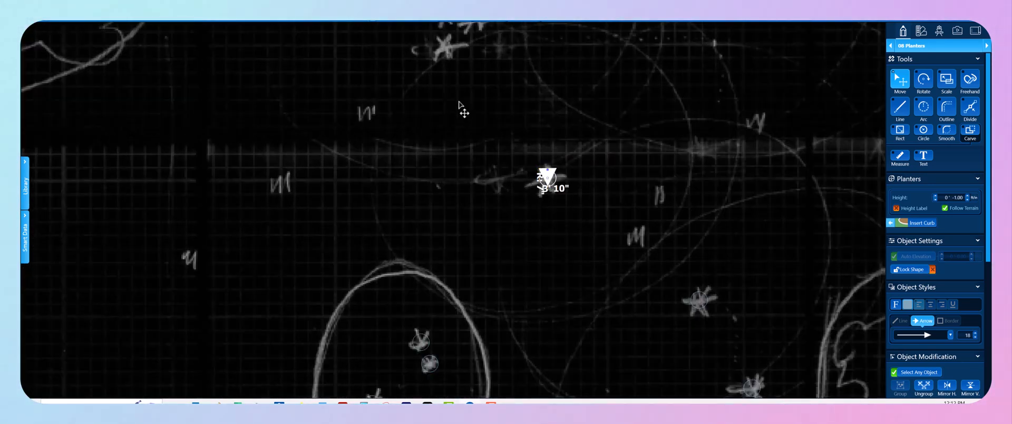
# - Paste circle copies onto the three star marks in the tight cluster farther up the lawn
pyautogui.moveTo(460, 106); pyautogui.dragTo(496, 273, button='middle')
pyautogui.scroll(2, 480, 181)
pyautogui.scroll(1, 492, 179)
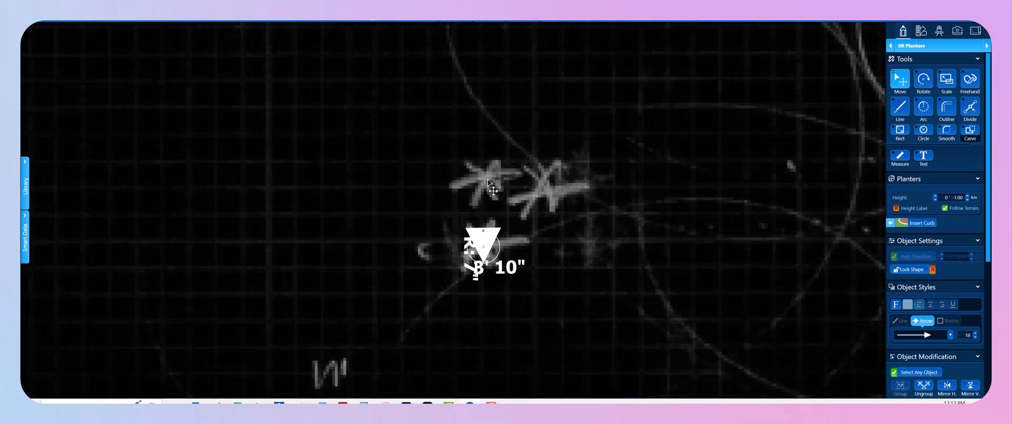
pyautogui.hotkey('ctrl', 'v')
pyautogui.hotkey('ctrl', 'v')
# - Paste circle copies onto the star mark at the curved bed's inner corner and the star mark farther along its edge
pyautogui.scroll(-1, 535, 186)
pyautogui.moveTo(634, 185); pyautogui.dragTo(441, 169, button='middle')
pyautogui.scroll(-2, 441, 169)
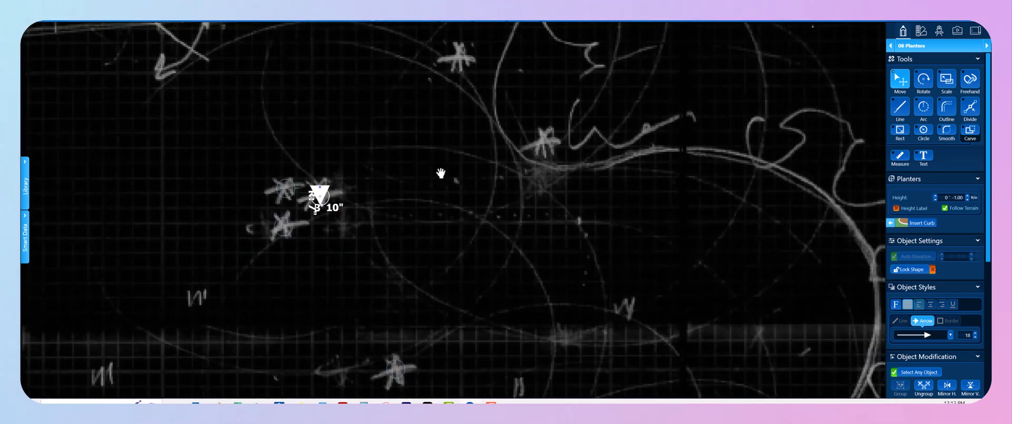
pyautogui.scroll(3, 554, 149)
pyautogui.click(536, 158)
pyautogui.moveTo(470, 108); pyautogui.dragTo(495, 260, button='middle')
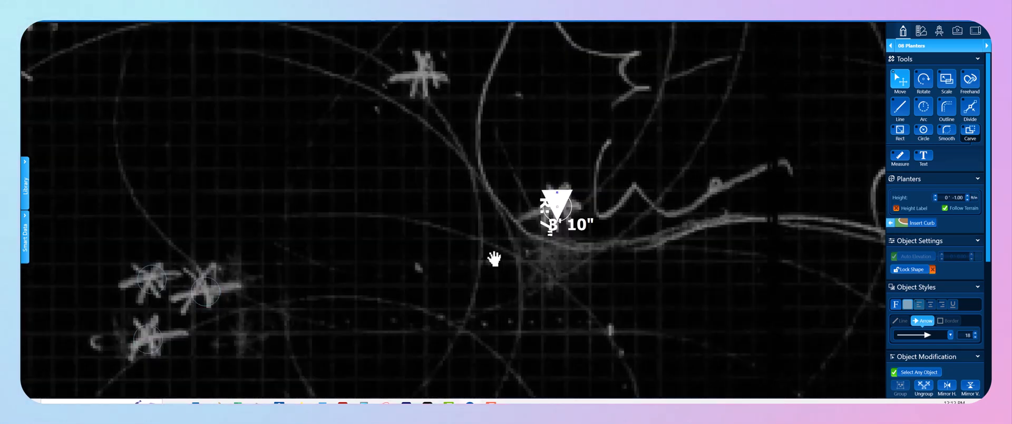
pyautogui.scroll(2, 462, 205)
pyautogui.click(469, 220)
pyautogui.scroll(-2, 463, 216)
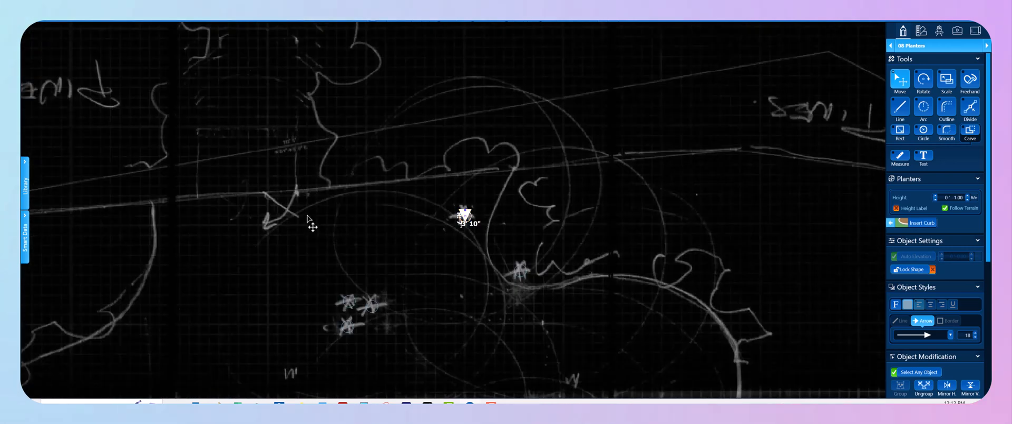
# - Paste circle copies onto the lone star mark near the building corner and the star beside the solid mark farther out
pyautogui.moveTo(310, 219); pyautogui.dragTo(501, 177, button='middle')
pyautogui.scroll(-2, 416, 227)
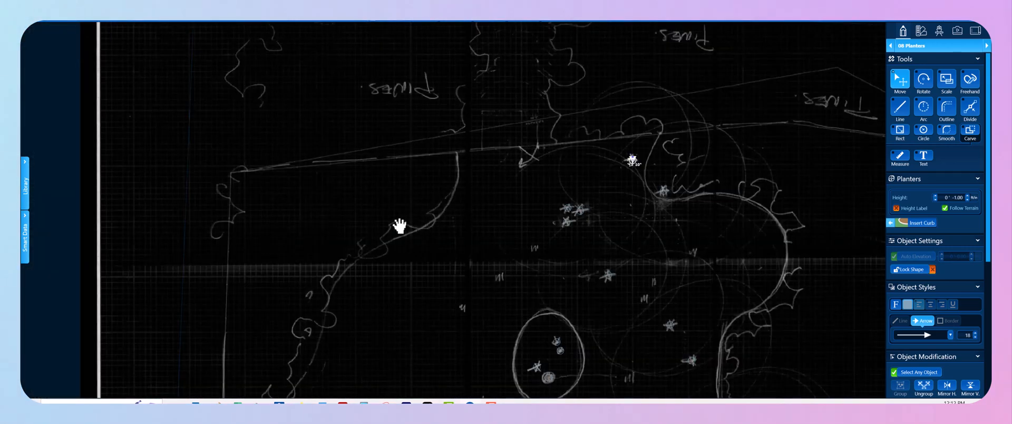
pyautogui.moveTo(402, 226); pyautogui.dragTo(195, 151, button='middle')
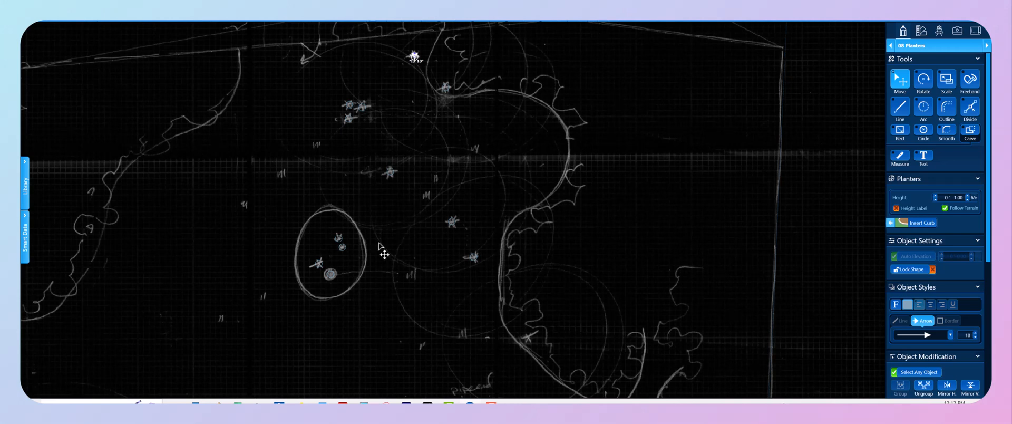
pyautogui.moveTo(349, 282); pyautogui.dragTo(504, 102, button='middle')
pyautogui.moveTo(296, 287); pyautogui.dragTo(495, 120, button='middle')
pyautogui.scroll(2, 480, 164)
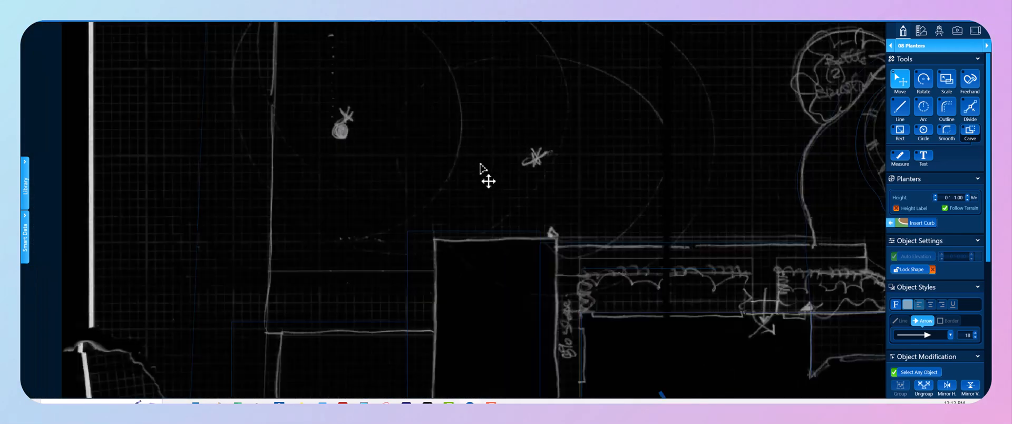
pyautogui.scroll(4, 480, 169)
pyautogui.click(608, 167)
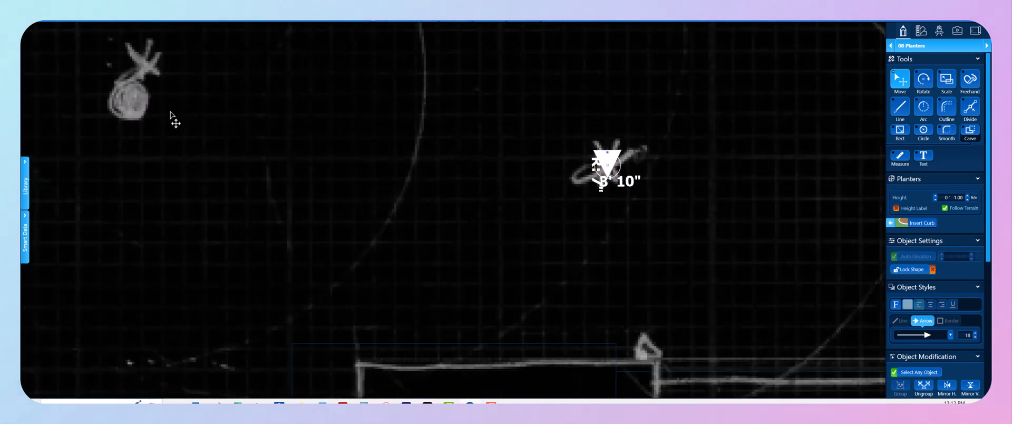
pyautogui.click(145, 67)
pyautogui.scroll(1, 135, 87)
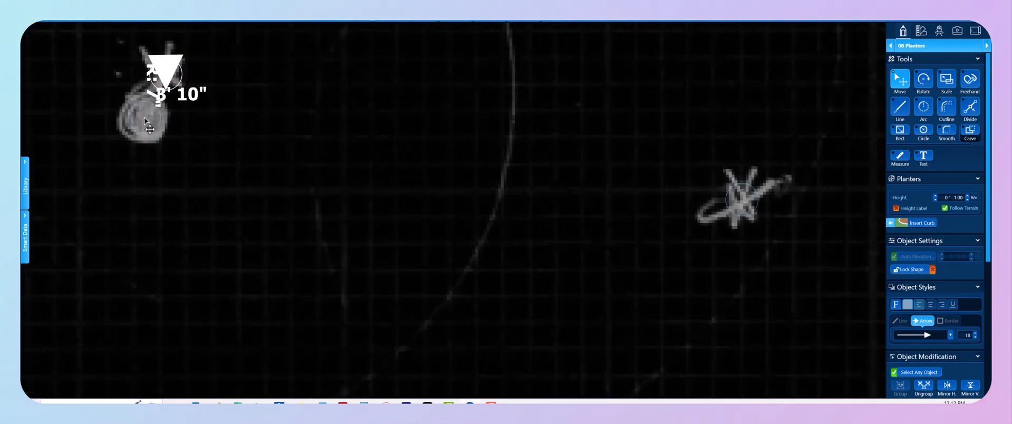
# - Switch to the 07 Hardscapes & Decks stage at the planting beds along the building
pyautogui.scroll(-5, 145, 121)
pyautogui.moveTo(300, 208)
pyautogui.mouseDown(button='middle')
pyautogui.moveTo(296, 117)
pyautogui.moveTo(417, 179)
pyautogui.moveTo(454, 151)
pyautogui.moveTo(480, 103)
pyautogui.moveTo(469, 81)
pyautogui.moveTo(452, 84)
pyautogui.moveTo(410, 181)
pyautogui.mouseUp(button='middle')
pyautogui.scroll(-1, 415, 173)
pyautogui.scroll(5, 410, 182)
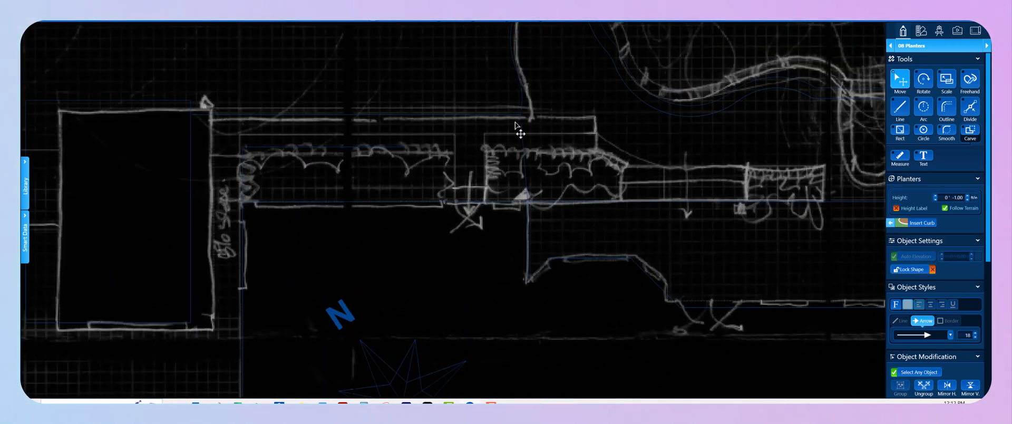
pyautogui.click(920, 46)
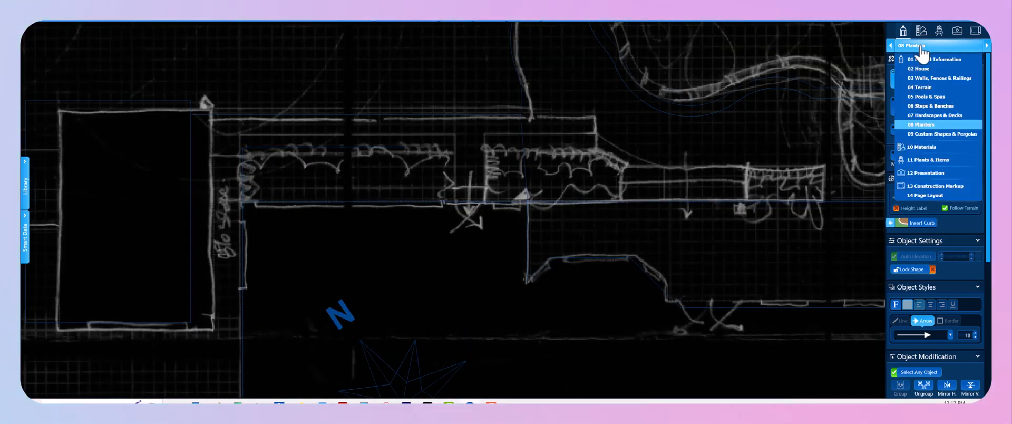
pyautogui.click(934, 115)
# - Resume the open hardscape outline from its endpoint at the planting bed and set the grid snap to 1 in
pyautogui.scroll(3, 384, 176)
pyautogui.press('l')
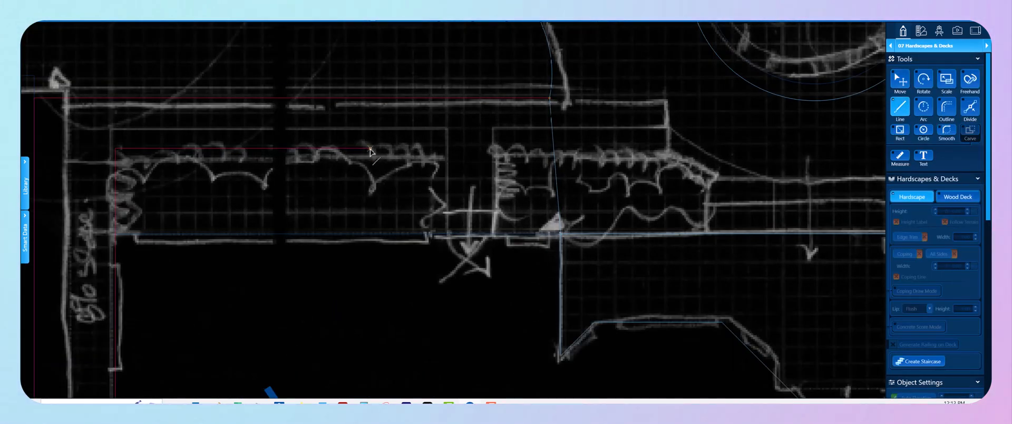
pyautogui.click(370, 149)
pyautogui.click(437, 22)
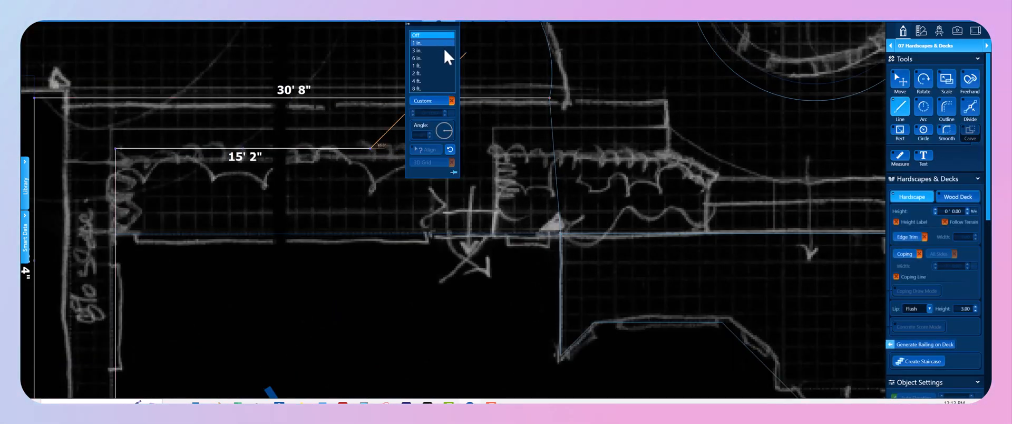
pyautogui.click(435, 42)
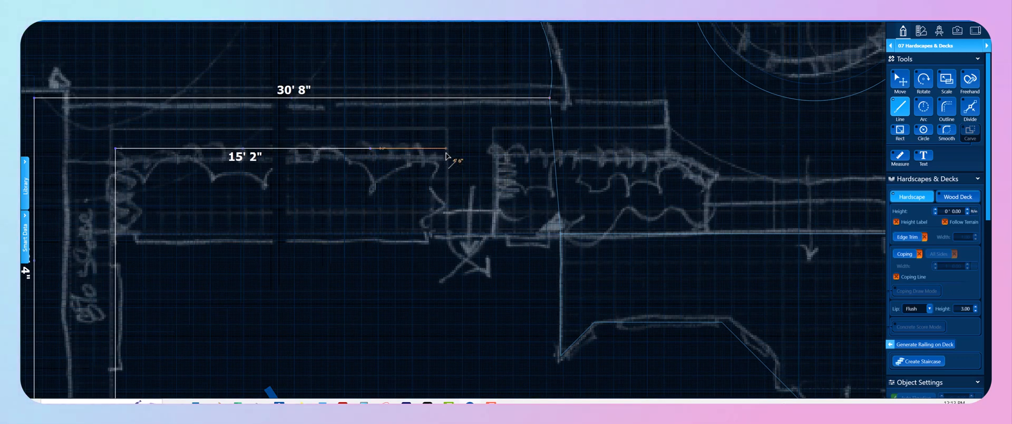
# - Extend the hardscape outline 4' 6" past the bed, 5' 1" in to the house wall, 3' along it and 5' 1" back out
pyautogui.scroll(5, 446, 156)
pyautogui.click(460, 162)
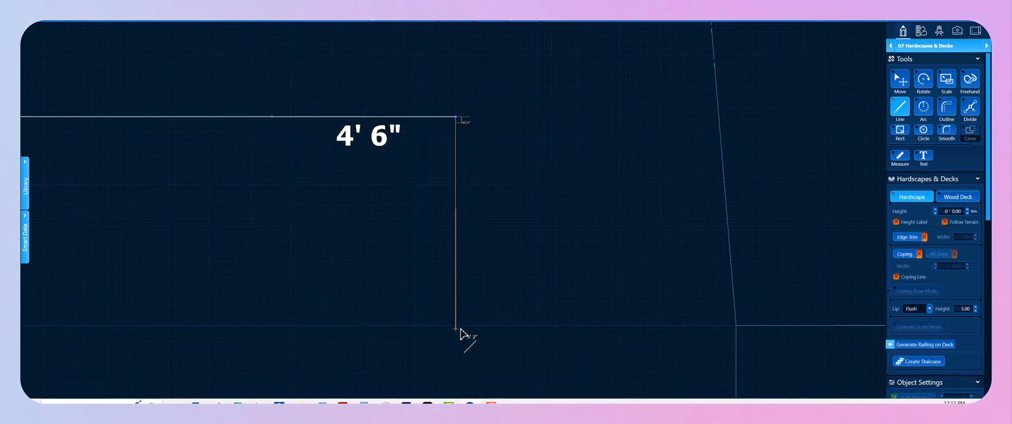
pyautogui.click(456, 325)
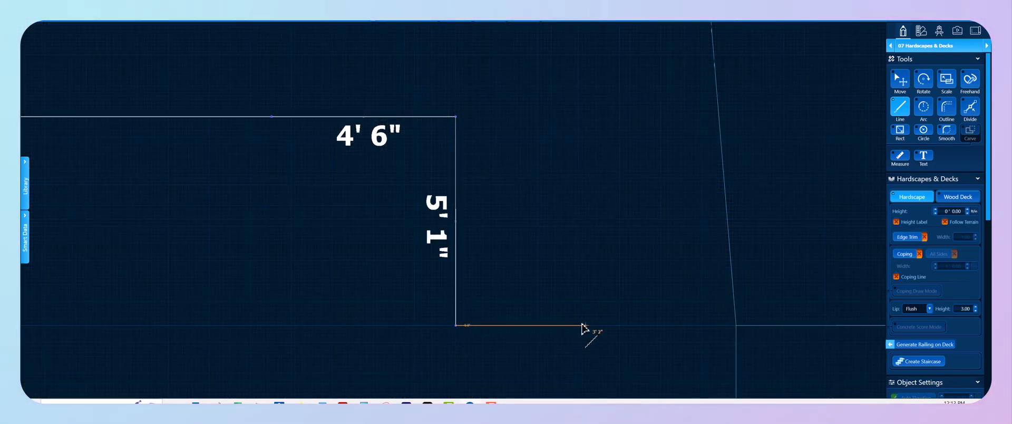
pyautogui.click(580, 325)
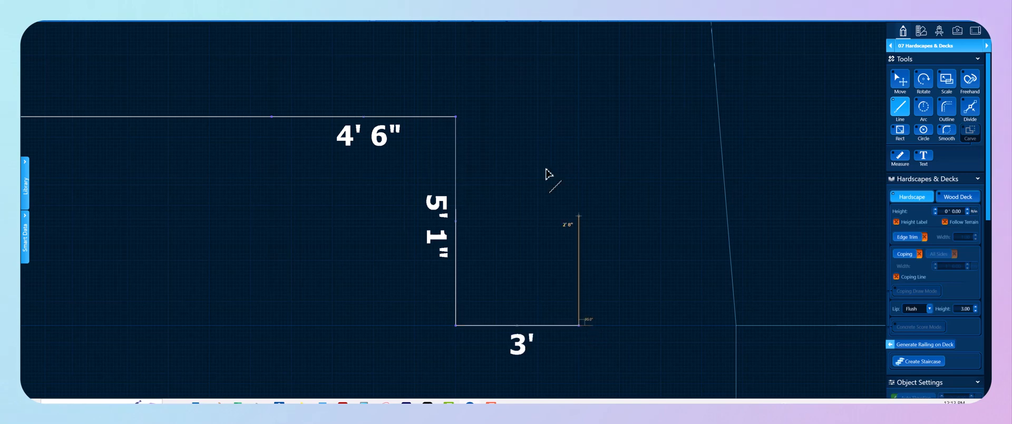
pyautogui.scroll(2, 537, 129)
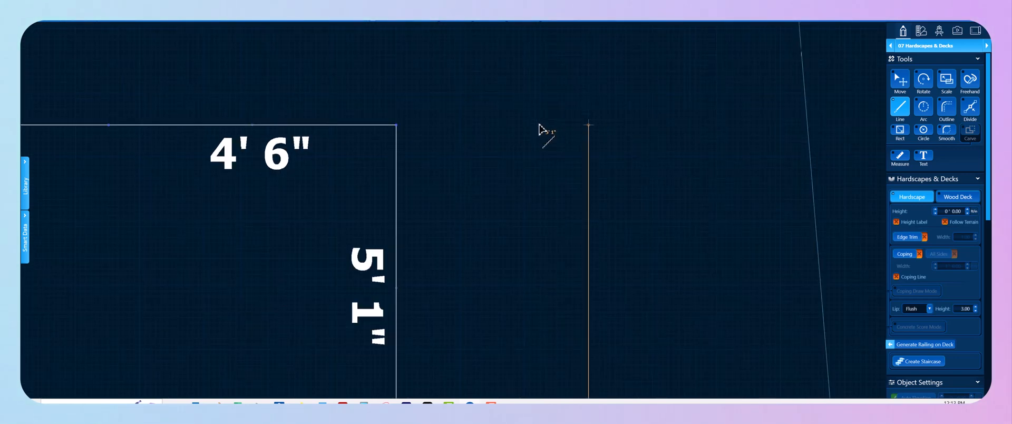
pyautogui.click(538, 129)
pyautogui.scroll(-5, 529, 131)
pyautogui.press('Escape')
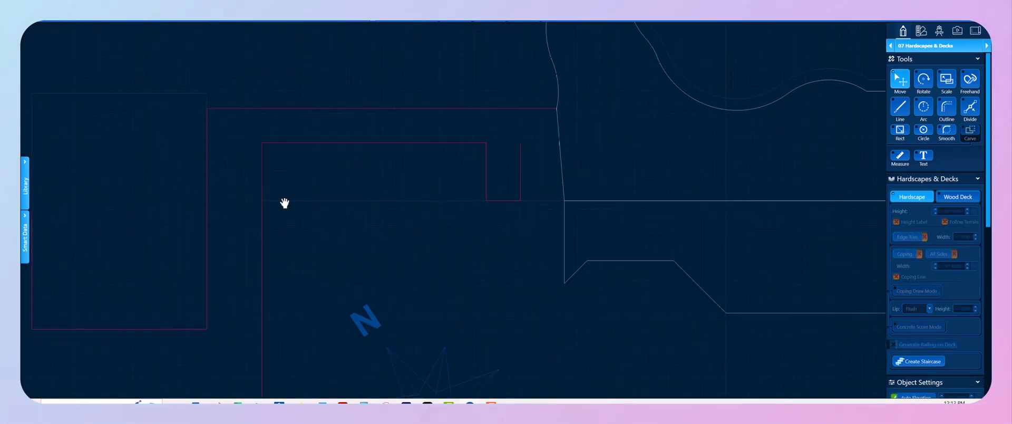
pyautogui.moveTo(284, 203); pyautogui.dragTo(401, 83, button='middle')
pyautogui.scroll(-4, 355, 222)
pyautogui.scroll(3, 343, 179)
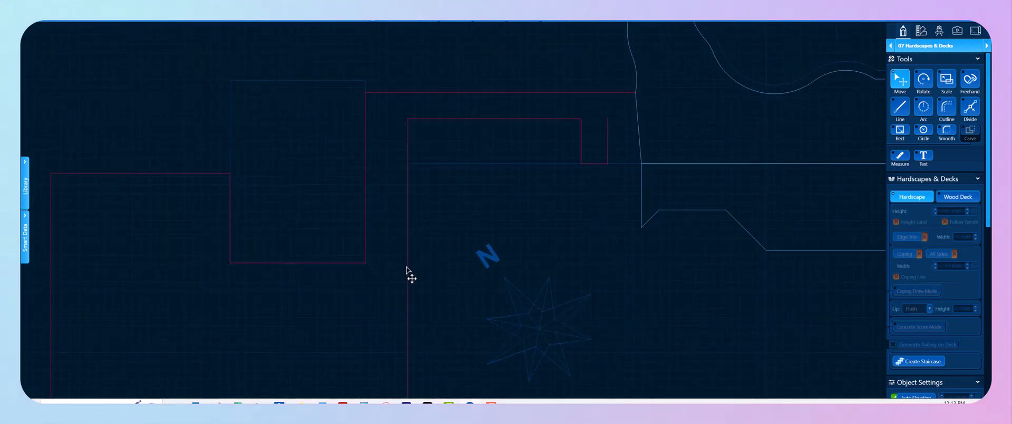
pyautogui.moveTo(529, 185); pyautogui.dragTo(399, 213, button='middle')
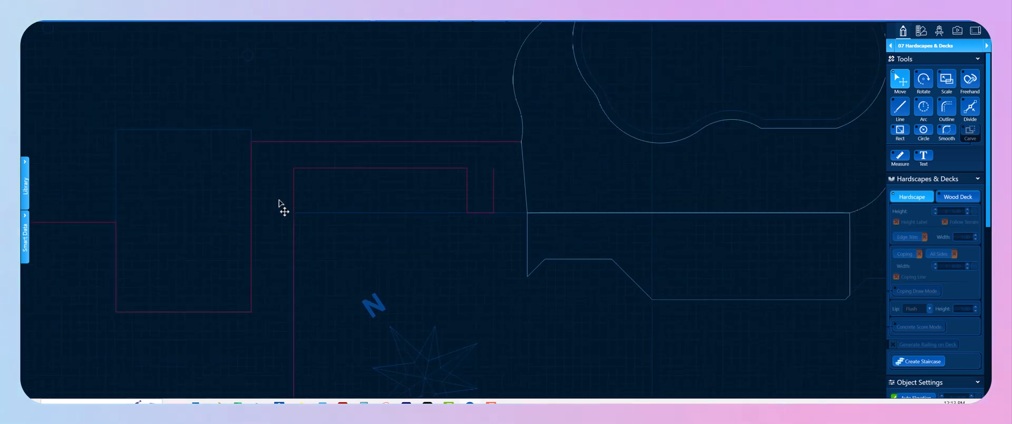
pyautogui.scroll(5, 305, 267)
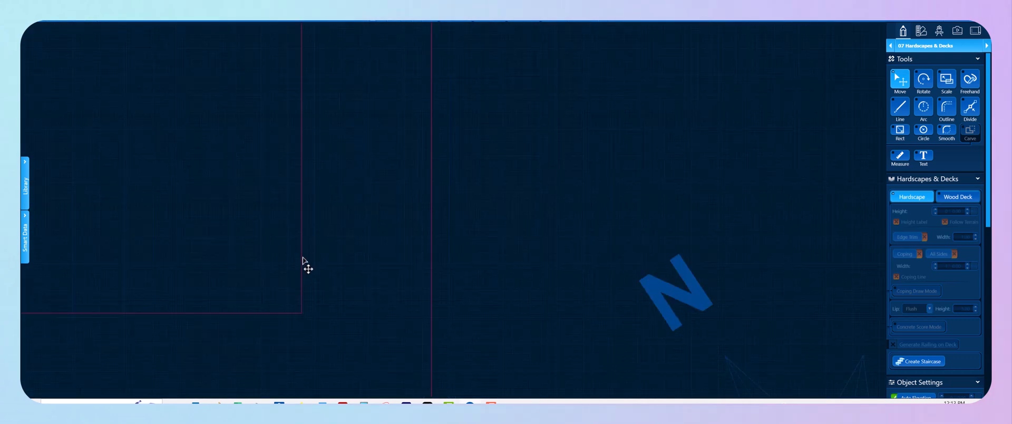
pyautogui.press('l')
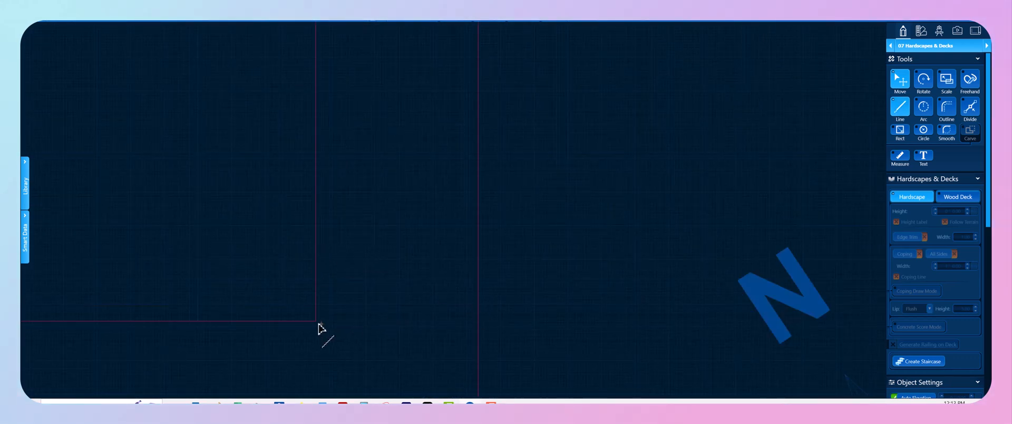
pyautogui.click(316, 320)
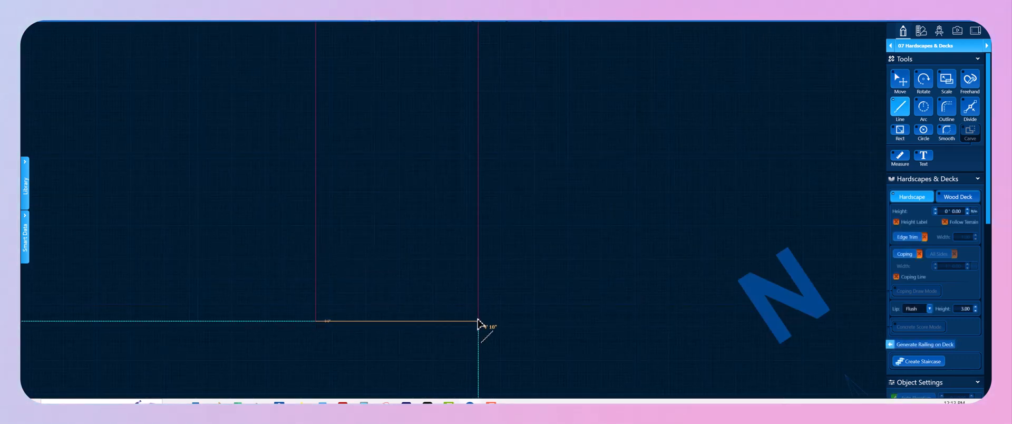
pyautogui.scroll(-5, 471, 291)
pyautogui.press('Escape')
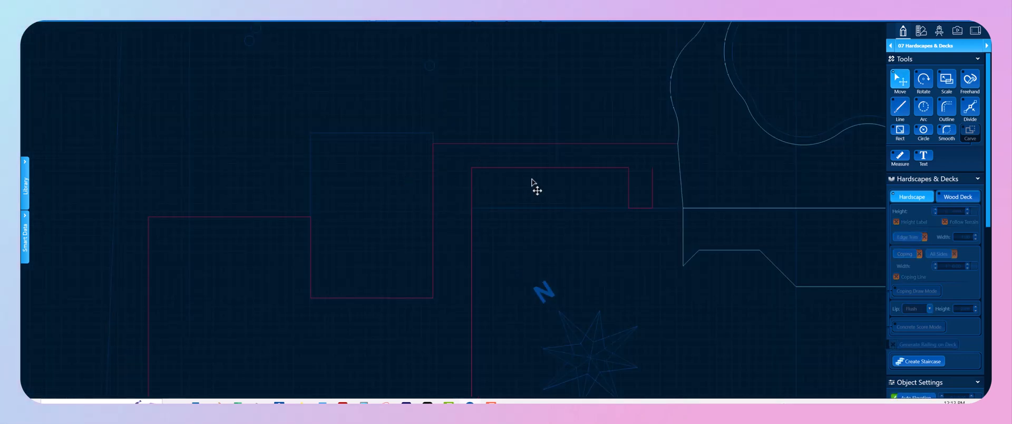
# - Continue the hardscape outline from its open end beside the 3' wall segment with a 3' 5" line to the pool deck's edge
pyautogui.scroll(-3, 532, 182)
pyautogui.moveTo(462, 190); pyautogui.dragTo(315, 190, button='middle')
pyautogui.scroll(2, 415, 170)
pyautogui.press('l')
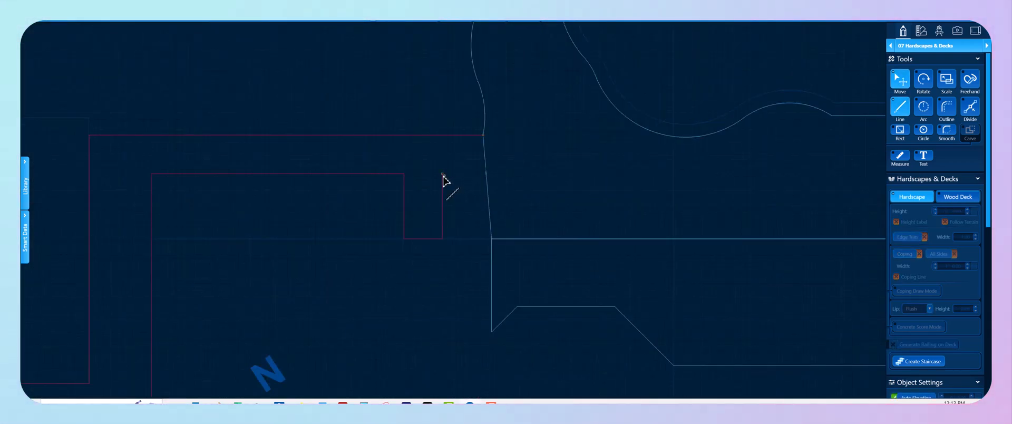
pyautogui.click(443, 172)
pyautogui.scroll(3, 477, 176)
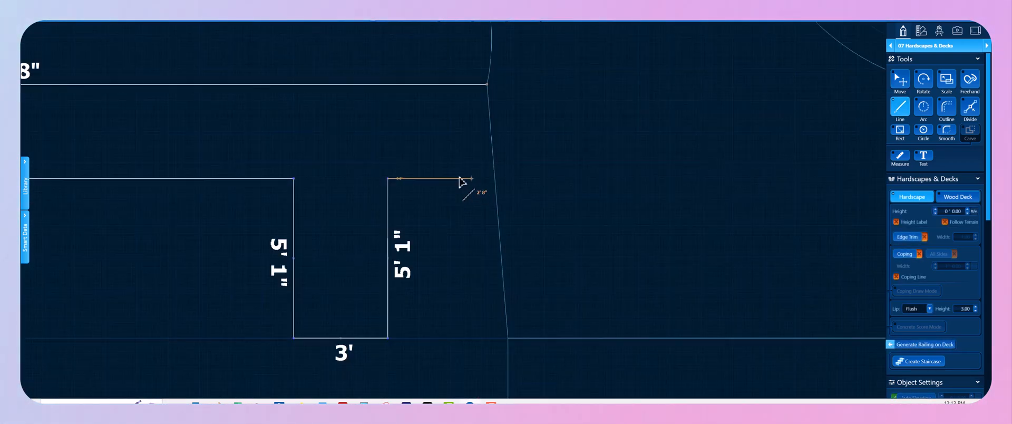
pyautogui.scroll(3, 501, 215)
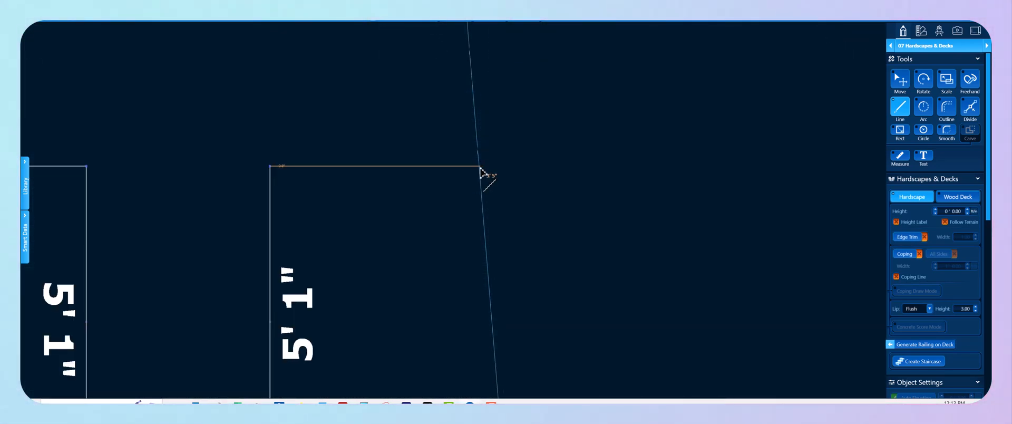
pyautogui.click(479, 166)
# - Outline along the pool deck's edge to close the hardscape at the end of the 30' 8" segment, then deselect it
pyautogui.press('o')
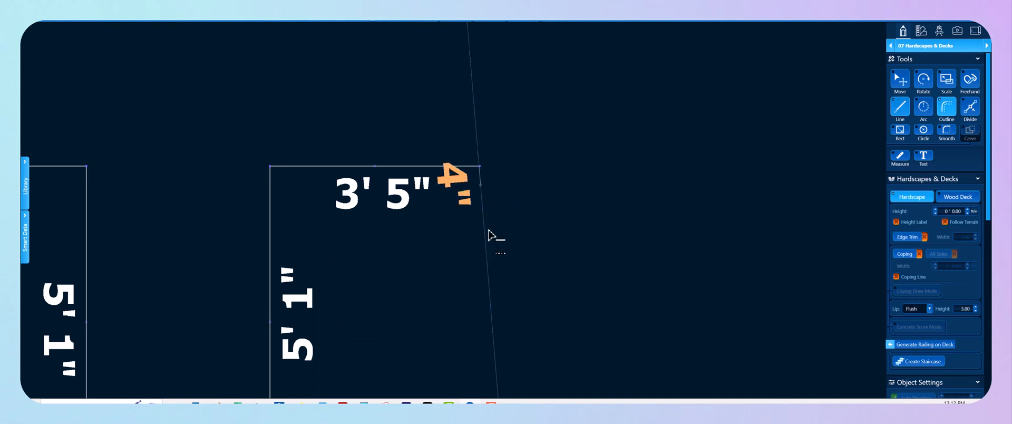
pyautogui.scroll(-8, 491, 235)
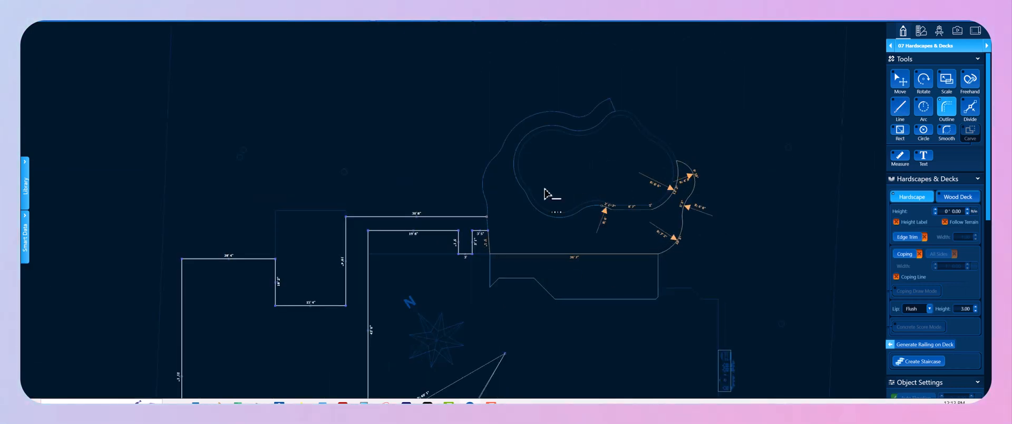
pyautogui.click(486, 216)
pyautogui.scroll(3, 496, 234)
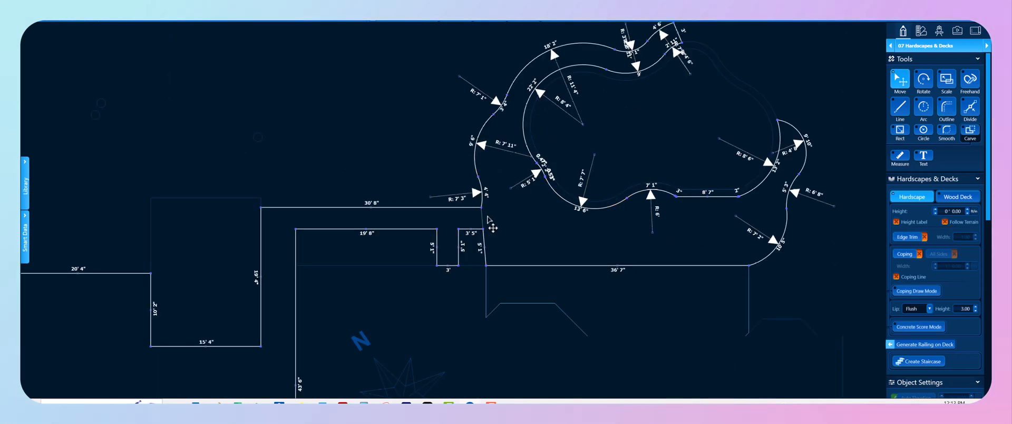
pyautogui.click(483, 216)
pyautogui.click(482, 215)
pyautogui.moveTo(477, 217); pyautogui.dragTo(480, 189, button='middle')
pyautogui.scroll(-4, 479, 189)
pyautogui.click(483, 169)
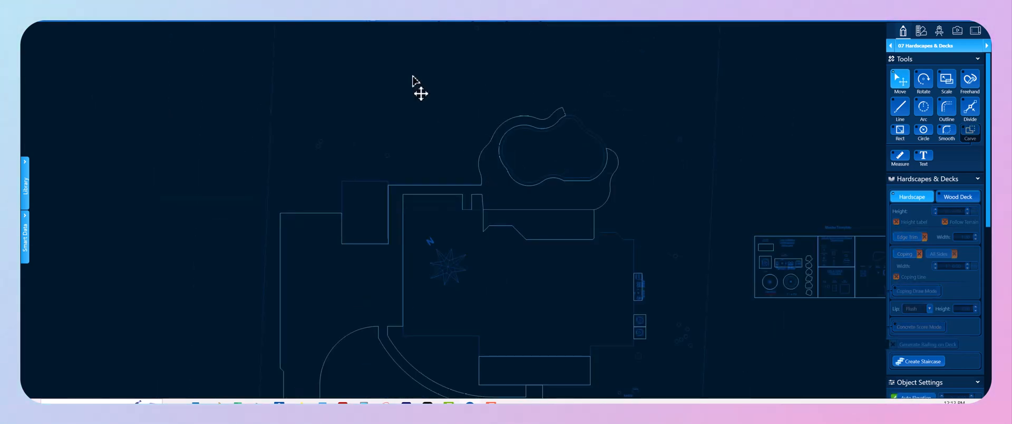
# - Examine the sketch around the pool, the house and the side yard for the fence line and gate location
pyautogui.scroll(4, 522, 152)
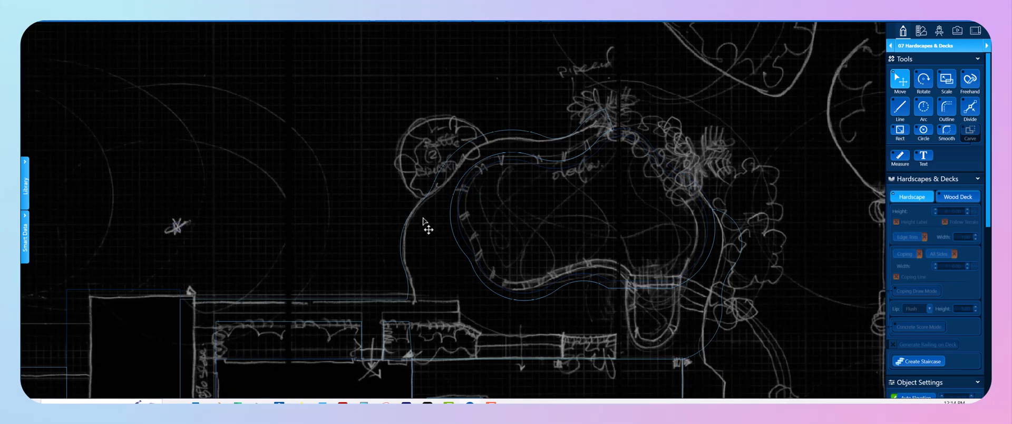
pyautogui.moveTo(578, 256); pyautogui.dragTo(533, 193, button='middle')
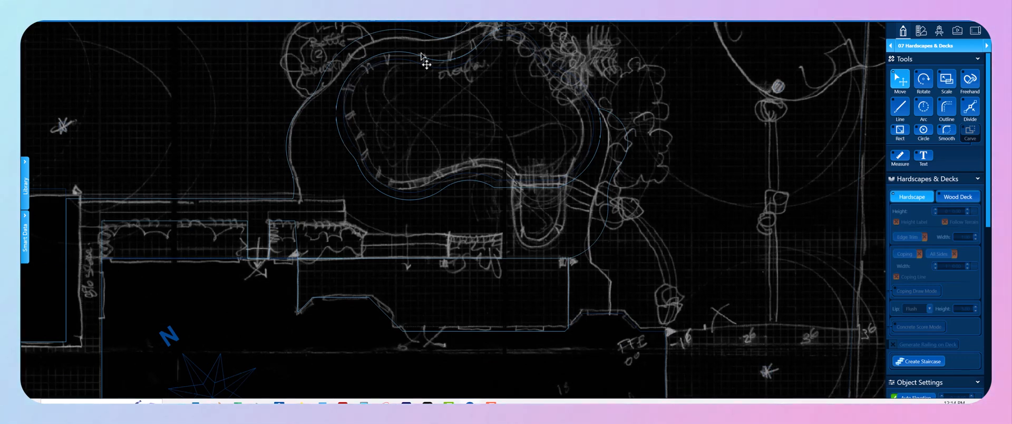
pyautogui.scroll(-3, 456, 91)
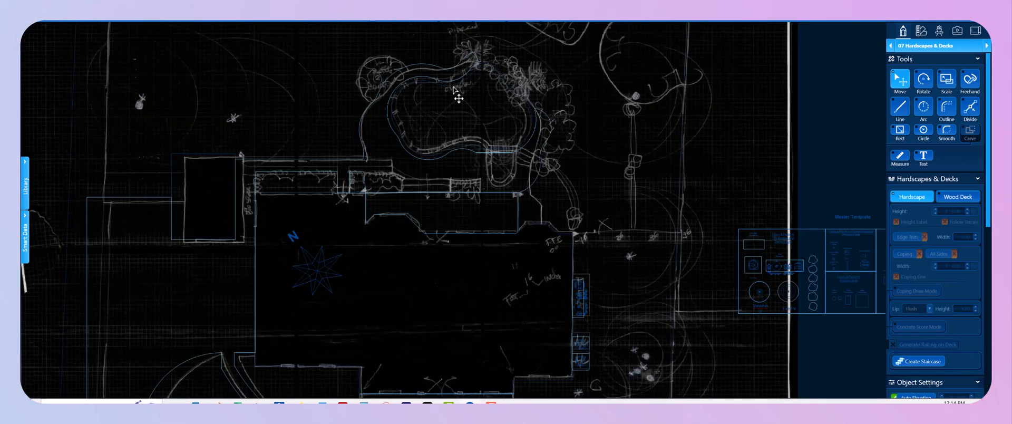
pyautogui.moveTo(459, 95); pyautogui.dragTo(470, 87, button='middle')
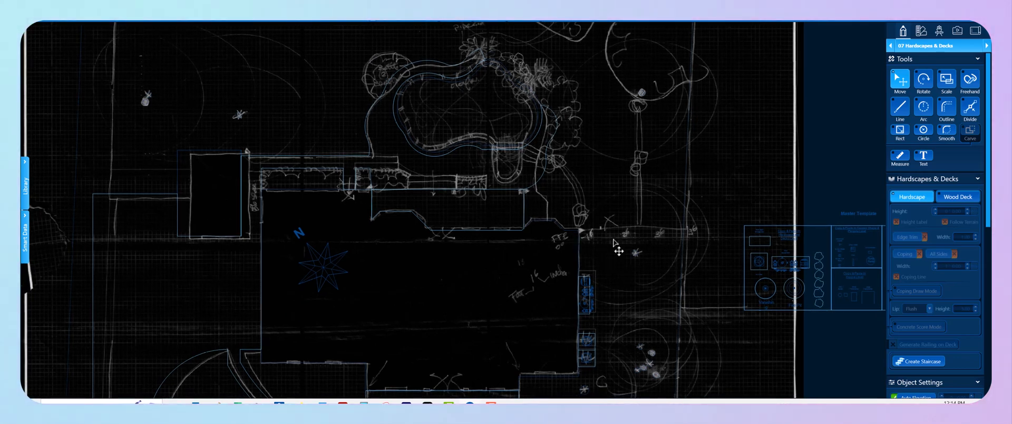
pyautogui.moveTo(614, 243); pyautogui.dragTo(620, 194, button='middle')
pyautogui.scroll(5, 637, 162)
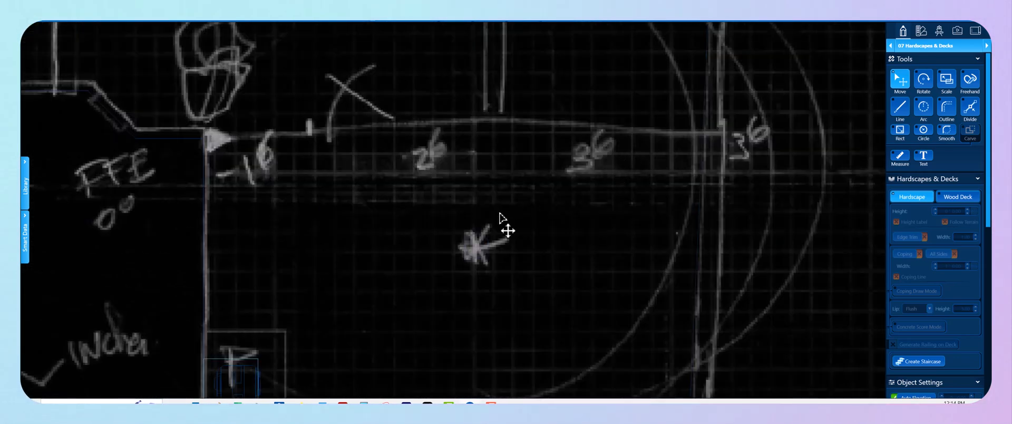
pyautogui.scroll(-5, 500, 218)
pyautogui.moveTo(413, 135); pyautogui.dragTo(474, 131, button='middle')
pyautogui.scroll(3, 526, 207)
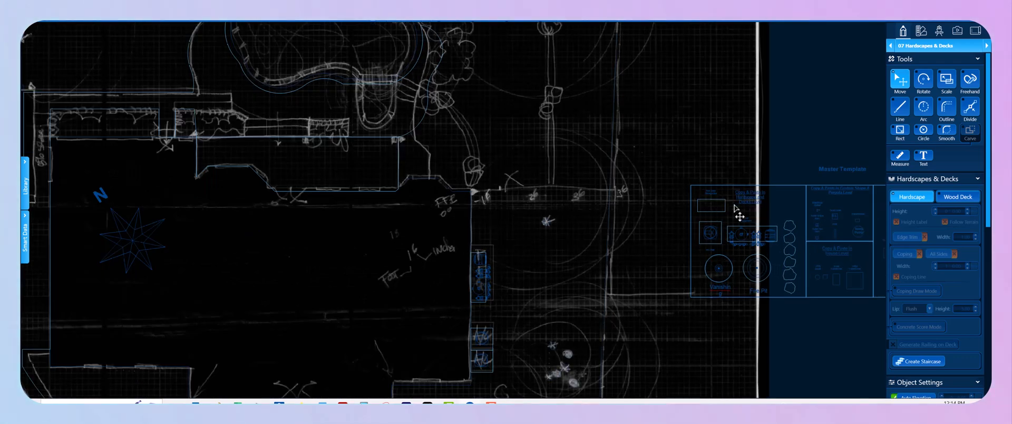
# - Copy the gate symbol from the Master Template onto the sketched gate mark beside the house and rotate it to match
pyautogui.moveTo(669, 137); pyautogui.dragTo(533, 95, button='middle')
pyautogui.scroll(2, 731, 195)
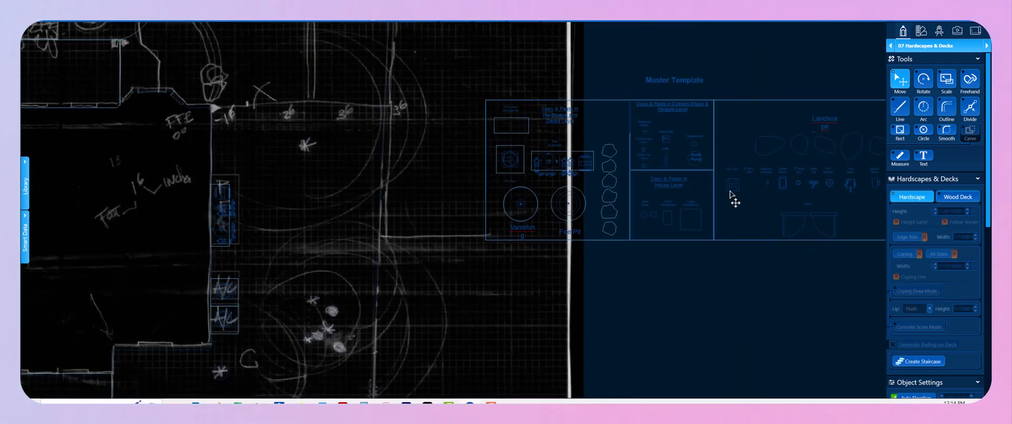
pyautogui.click(796, 216)
pyautogui.moveTo(275, 116); pyautogui.dragTo(308, 97, button='middle')
pyautogui.scroll(4, 267, 77)
pyautogui.moveTo(267, 77); pyautogui.dragTo(332, 123, button='middle')
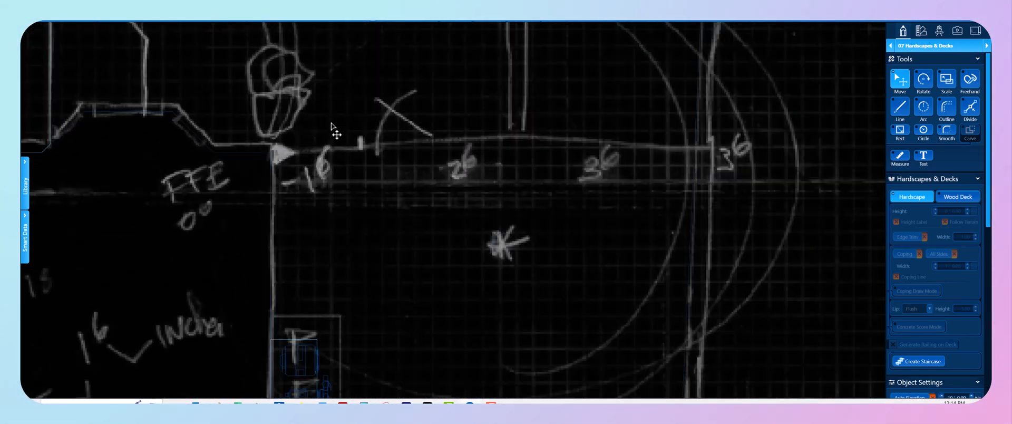
pyautogui.click(402, 138)
pyautogui.press('r')
pyautogui.moveTo(377, 168); pyautogui.dragTo(434, 123)
pyautogui.click(455, 172)
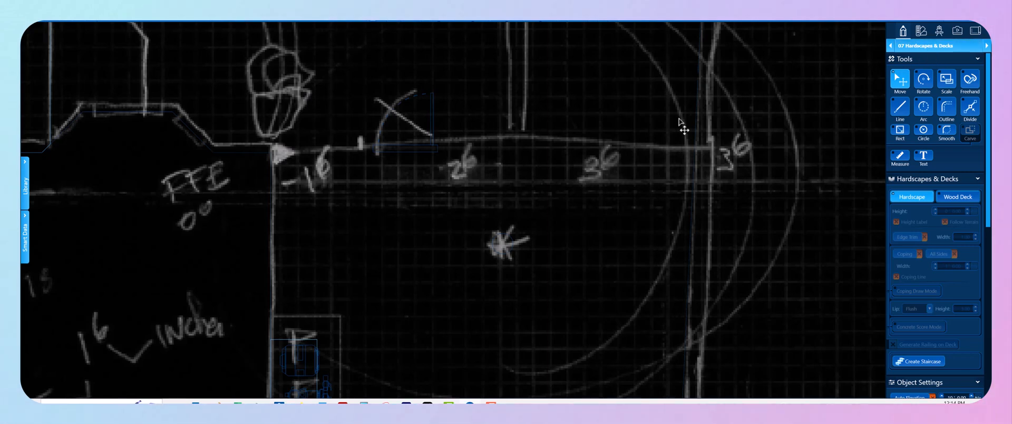
# - Switch to the 03 Walls, Fences & Railings stage and set the grid snap to 1 in
pyautogui.click(921, 47)
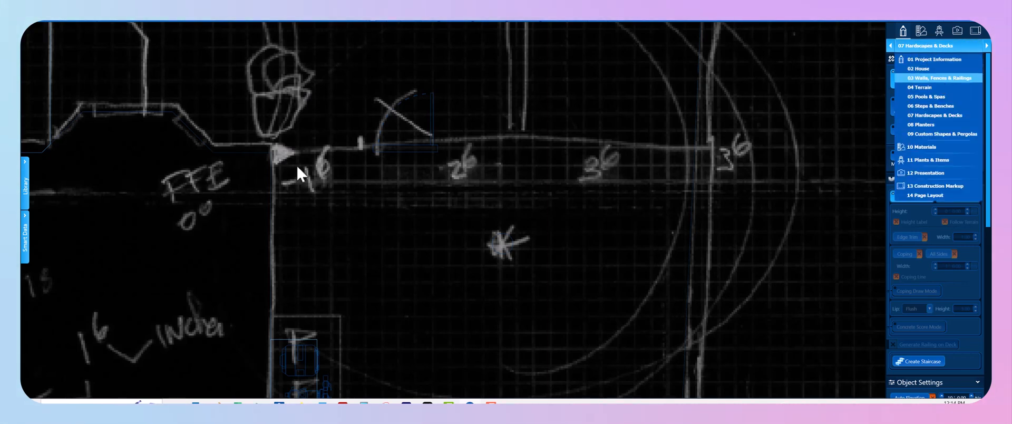
pyautogui.scroll(3, 297, 165)
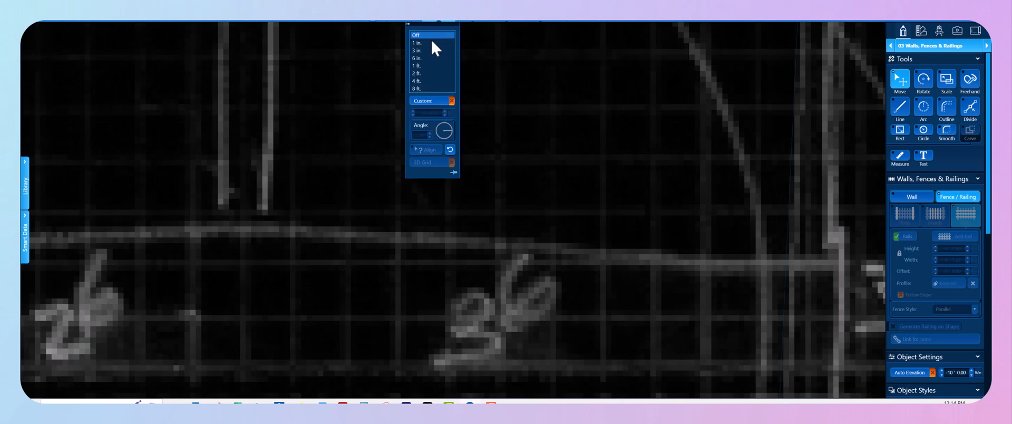
pyautogui.scroll(-3, 316, 163)
pyautogui.scroll(2, 253, 127)
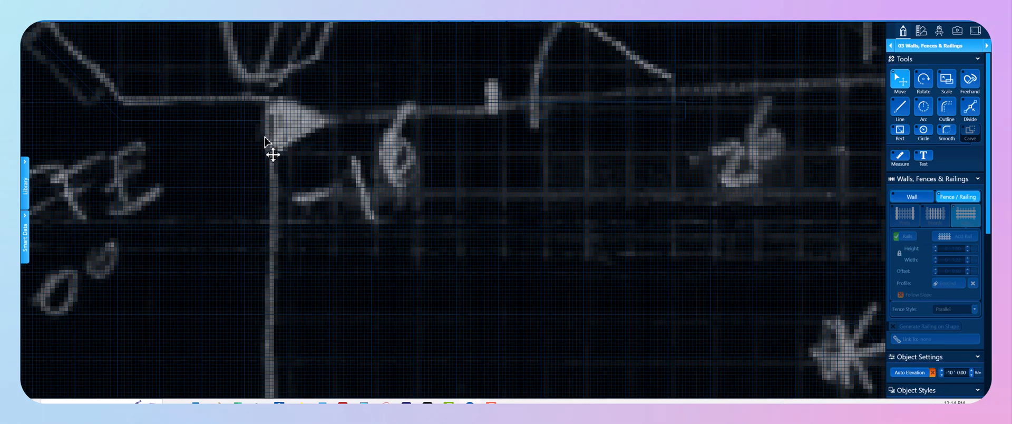
# - Draw a 25' 2" rail fence line from the house corner past the gate to the property line, with grid snap off for its end
pyautogui.press('b')
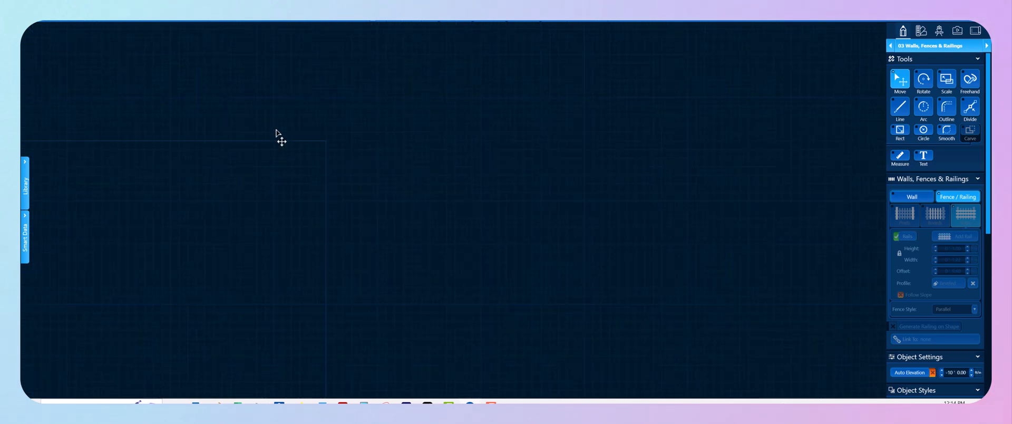
pyautogui.press('l')
pyautogui.click(326, 157)
pyautogui.scroll(-3, 397, 174)
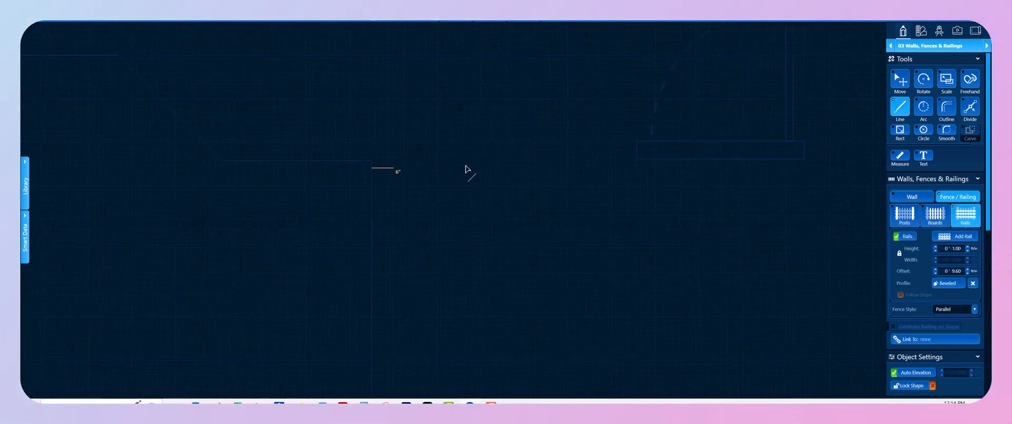
pyautogui.moveTo(547, 169); pyautogui.dragTo(192, 148, button='middle')
pyautogui.scroll(-4, 504, 151)
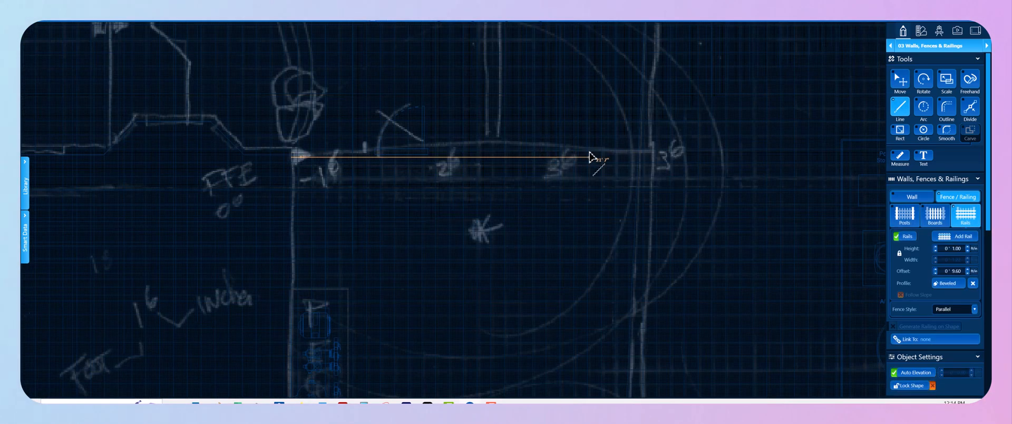
pyautogui.scroll(3, 600, 159)
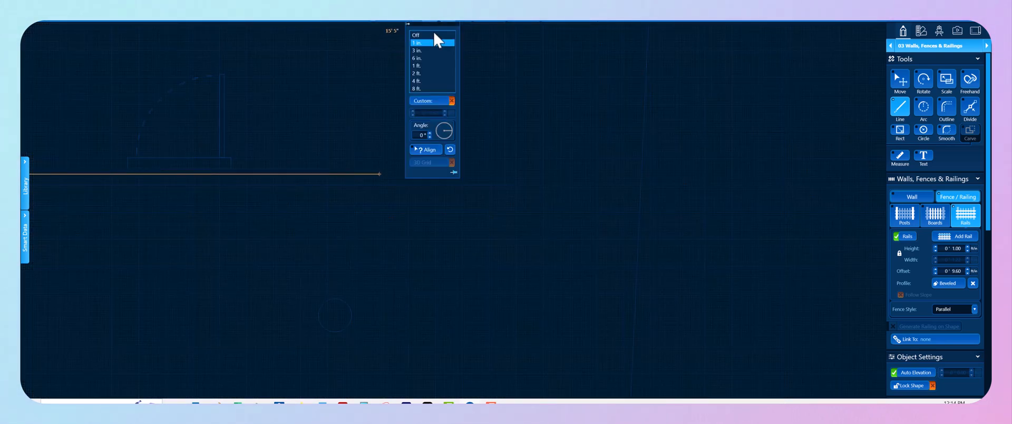
pyautogui.moveTo(685, 233); pyautogui.dragTo(546, 94, button='middle')
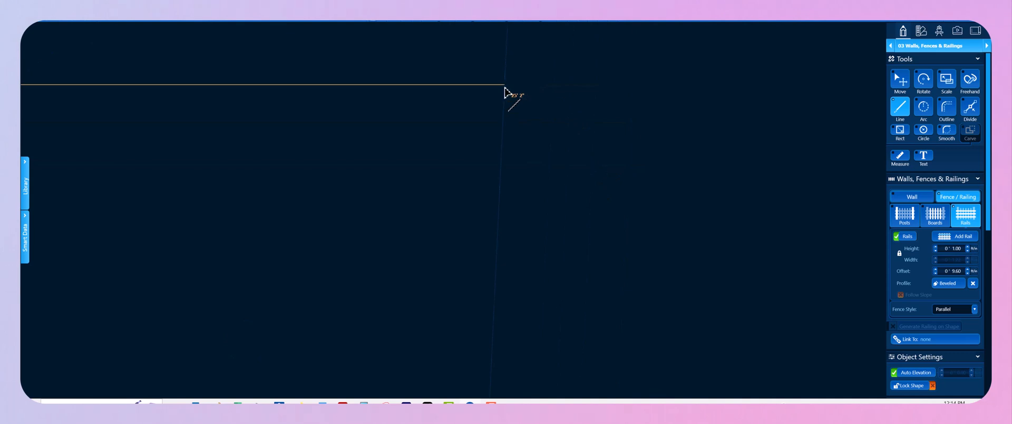
pyautogui.click(505, 91)
# - Extend the fence along the side property line with Outline, stopping just short of the rear corner of the lot
pyautogui.scroll(-5, 506, 97)
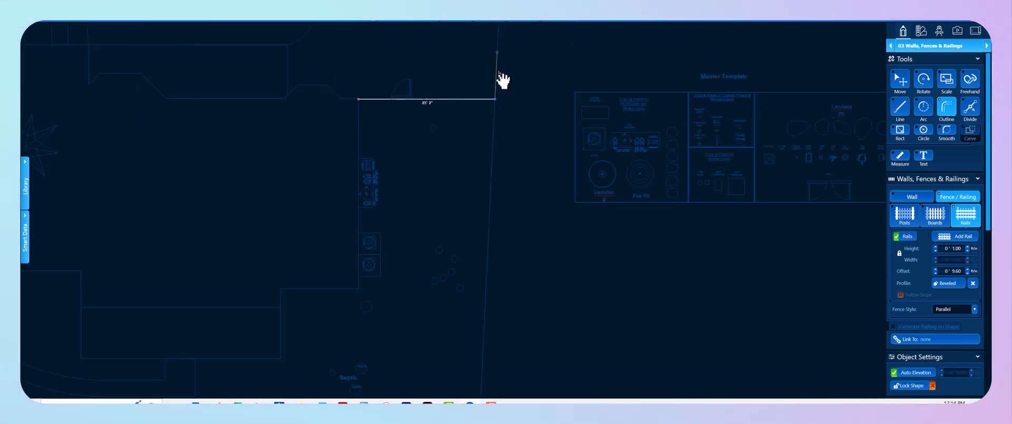
pyautogui.scroll(-6, 427, 239)
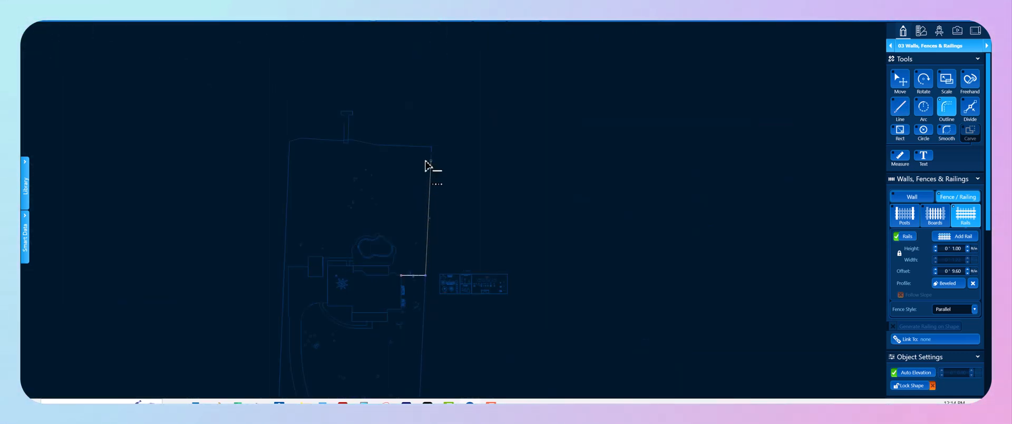
pyautogui.click(425, 158)
pyautogui.rightClick(425, 158)
pyautogui.click(301, 167)
pyautogui.scroll(4, 447, 178)
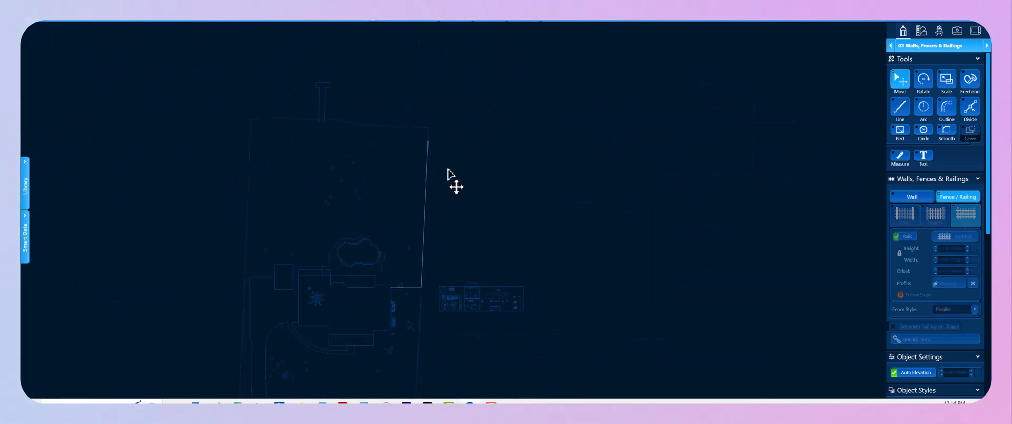
# - Draw the rear fence line from the end of the side fence across the lot to the opposite property line
pyautogui.scroll(3, 295, 150)
pyautogui.scroll(-4, 199, 174)
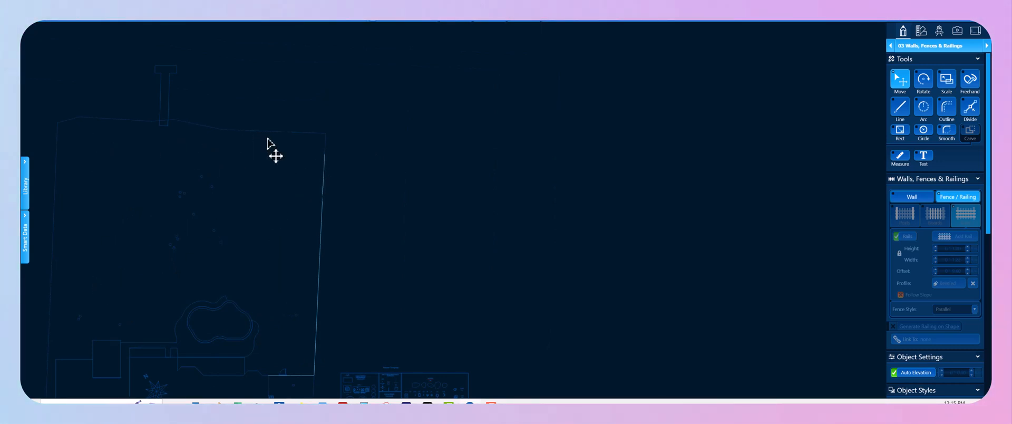
pyautogui.moveTo(288, 182); pyautogui.dragTo(477, 213, button='middle')
pyautogui.scroll(2, 420, 145)
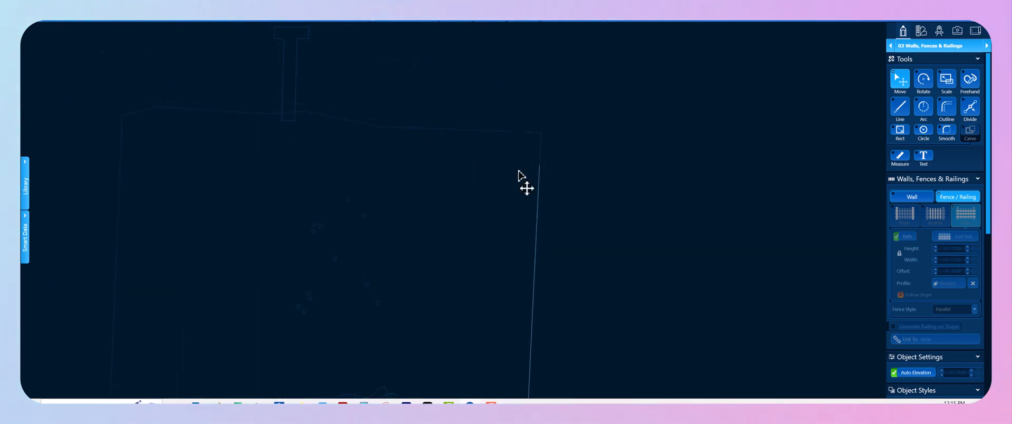
pyautogui.press('l')
pyautogui.click(539, 164)
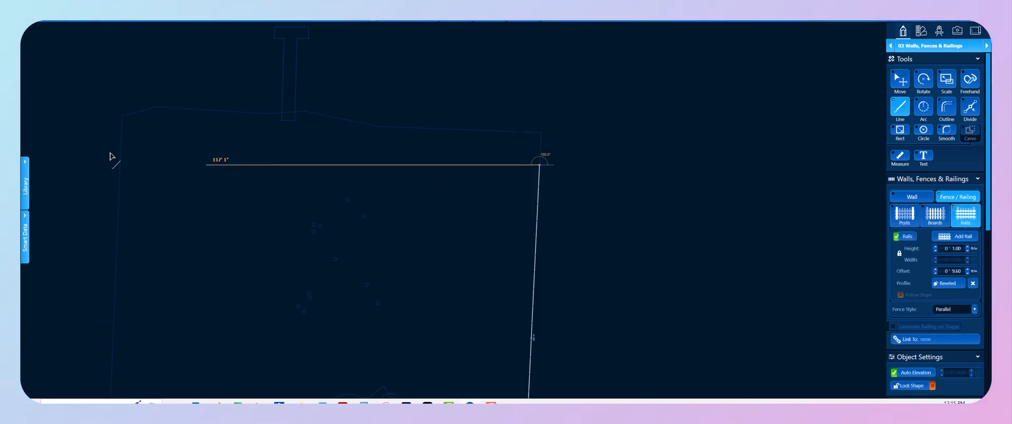
pyautogui.scroll(1, 109, 165)
pyautogui.scroll(8, 117, 168)
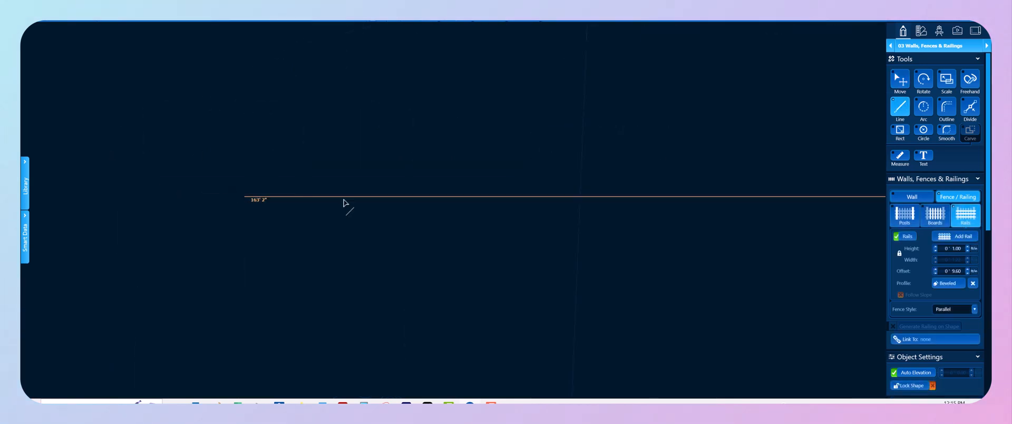
pyautogui.click(726, 198)
# - Extend the fence with Outline along the opposite side property line, stopping near the rectangular structure beside the house
pyautogui.press('o')
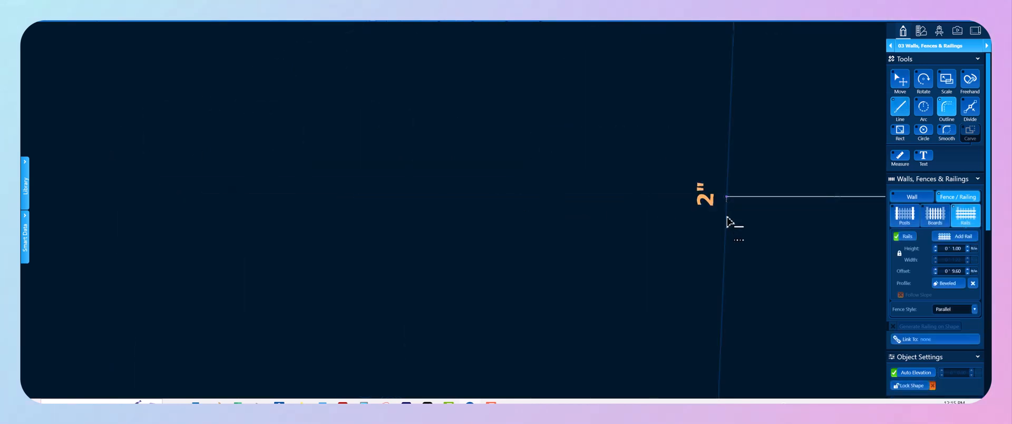
pyautogui.scroll(-4, 727, 238)
pyautogui.moveTo(714, 295); pyautogui.dragTo(501, 53, button='middle')
pyautogui.scroll(-6, 519, 203)
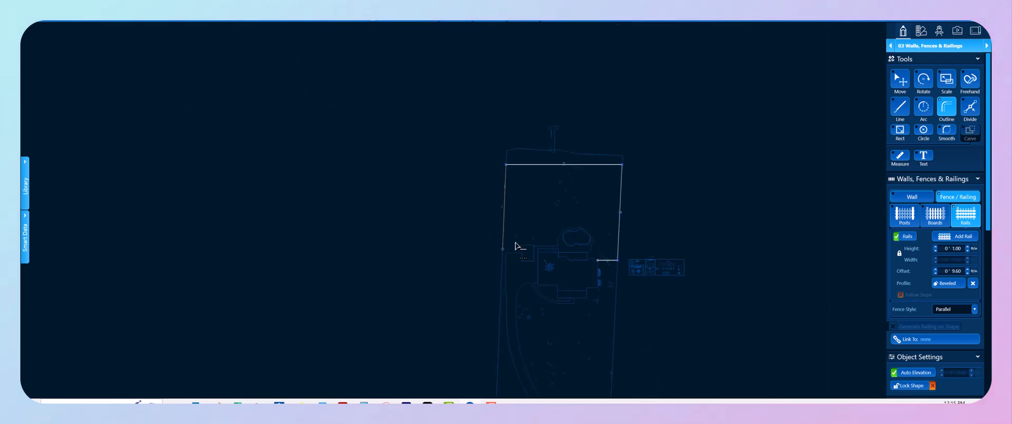
pyautogui.moveTo(517, 245); pyautogui.dragTo(489, 163, button='middle')
pyautogui.scroll(3, 484, 186)
pyautogui.scroll(4, 489, 190)
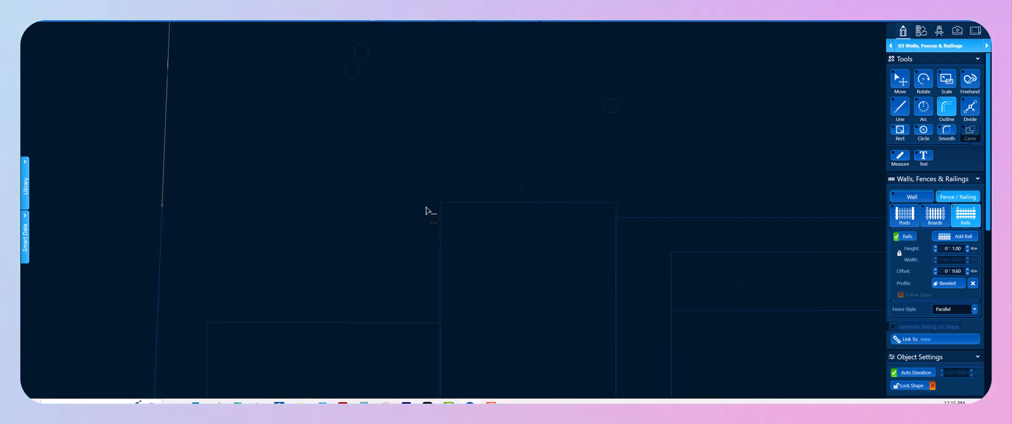
pyautogui.scroll(3, 426, 207)
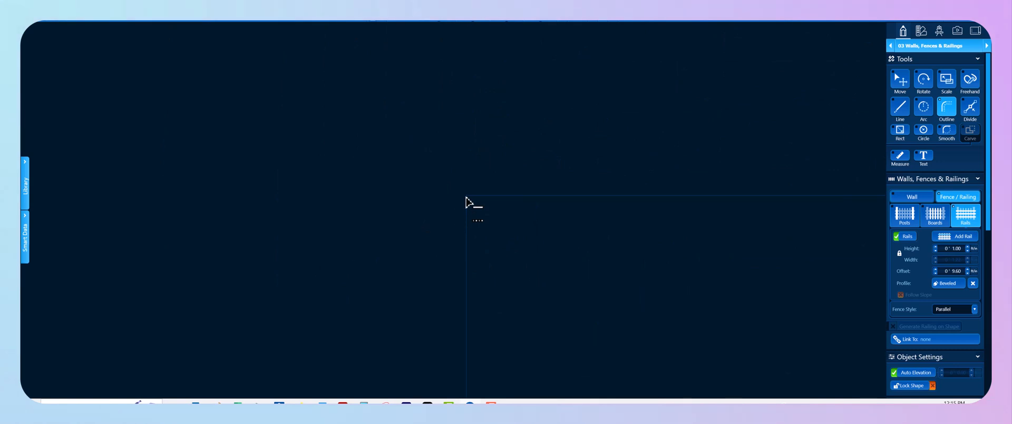
pyautogui.press('l')
pyautogui.scroll(-3, 464, 199)
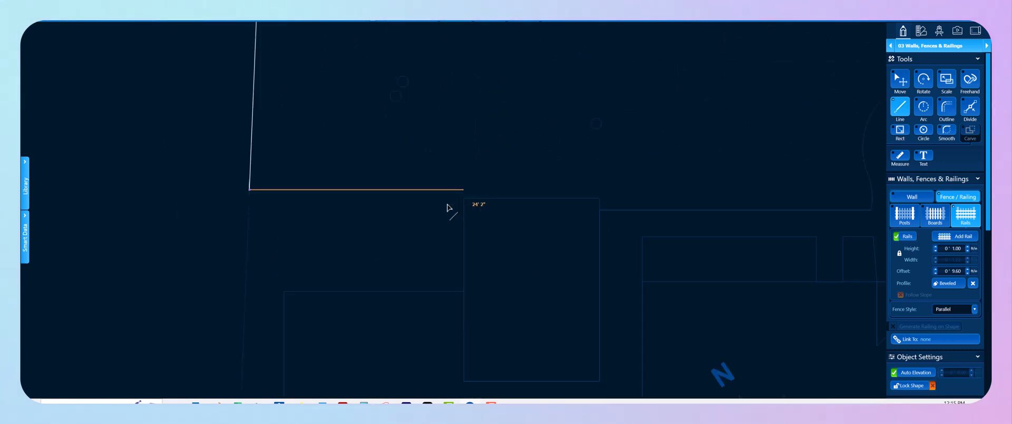
pyautogui.press('Escape')
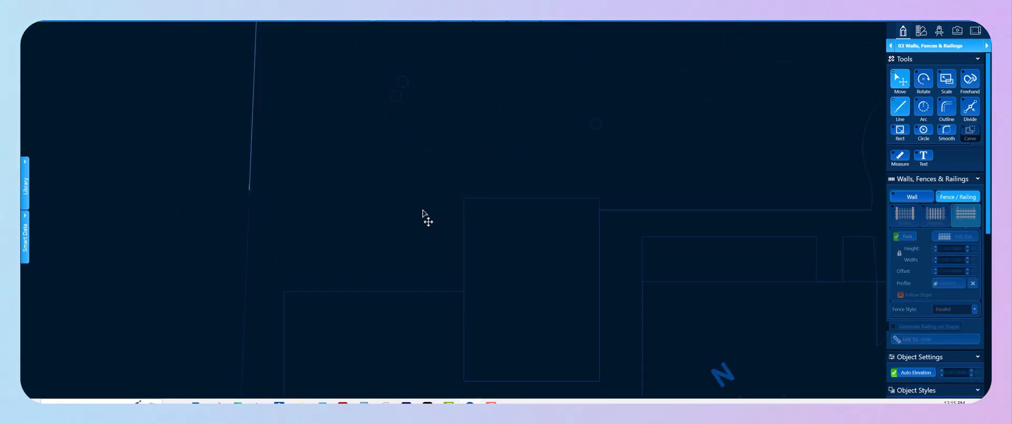
# - Draw a 27' 9" guide line from the rear corner of the rectangular structure straight past the side property line
pyautogui.scroll(3, 485, 204)
pyautogui.press('l')
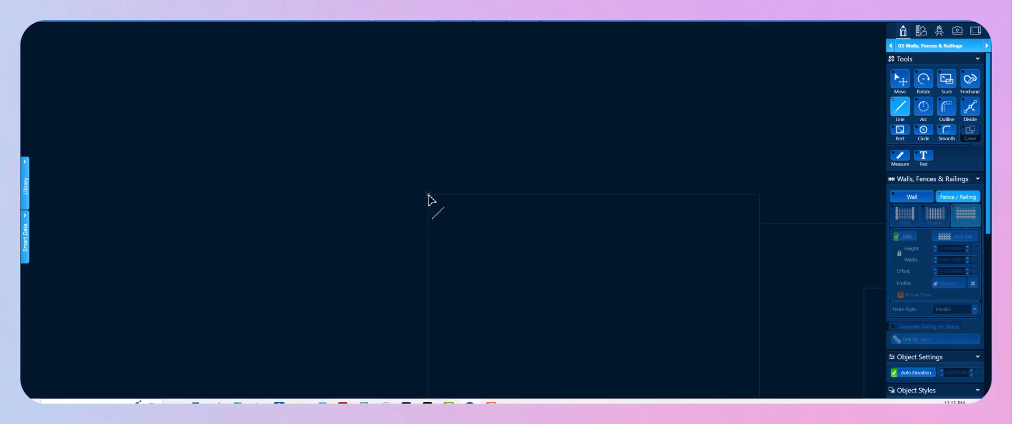
pyautogui.click(428, 194)
pyautogui.scroll(-3, 284, 200)
pyautogui.moveTo(281, 202); pyautogui.dragTo(546, 199, button='middle')
pyautogui.click(383, 195)
pyautogui.rightClick(383, 195)
pyautogui.scroll(3, 418, 191)
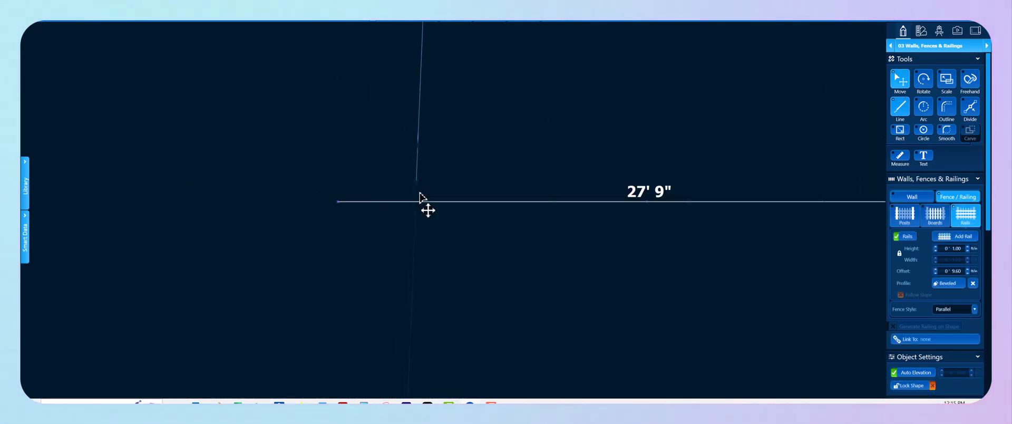
# - Stretch the side fence's end down to the guide line and draw the fence from there to the structure's corner
pyautogui.scroll(4, 414, 187)
pyautogui.moveTo(435, 150); pyautogui.dragTo(433, 258)
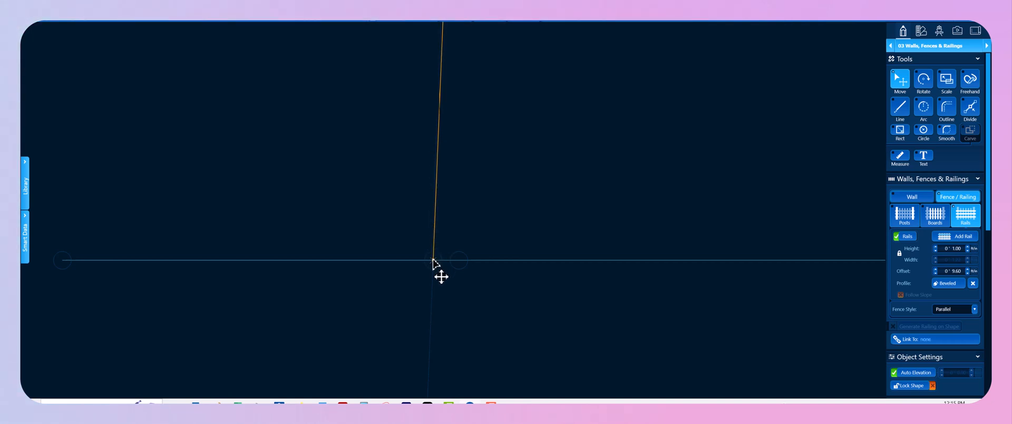
pyautogui.press('l')
pyautogui.click(433, 259)
pyautogui.scroll(-5, 494, 260)
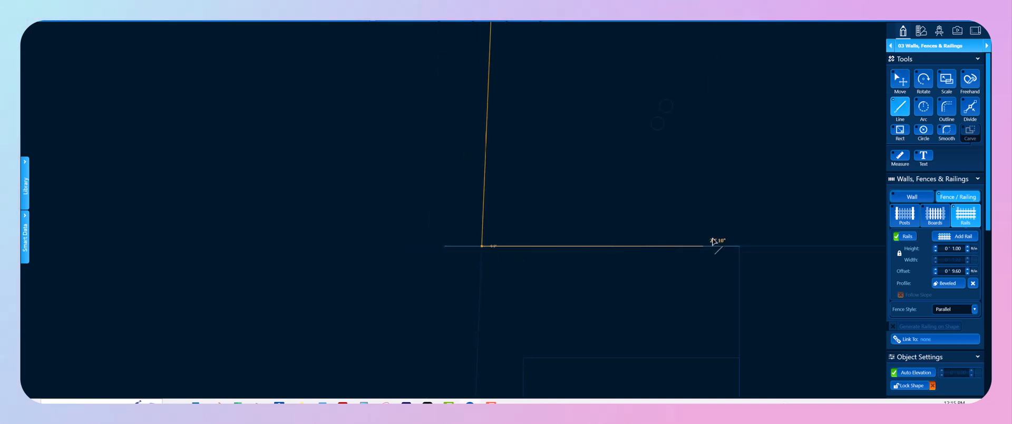
pyautogui.click(740, 245)
pyautogui.press('Escape')
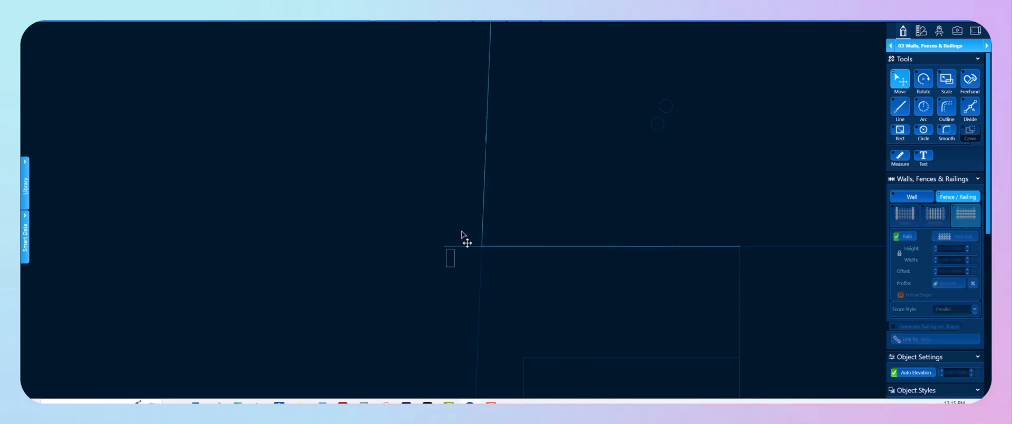
# - Delete the guide line that overshoots the side property line
pyautogui.scroll(-2, 466, 232)
pyautogui.press('Delete')
pyautogui.scroll(-2, 464, 212)
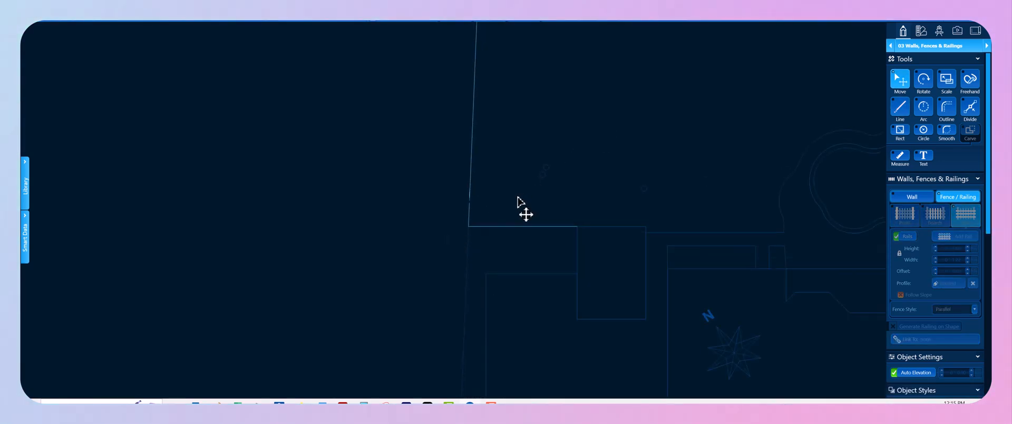
# - Examine the completed fence and the rest of the plan against the sketched site plan
pyautogui.scroll(-3, 373, 169)
pyautogui.scroll(-2, 452, 217)
pyautogui.moveTo(452, 217); pyautogui.dragTo(470, 135, button='middle')
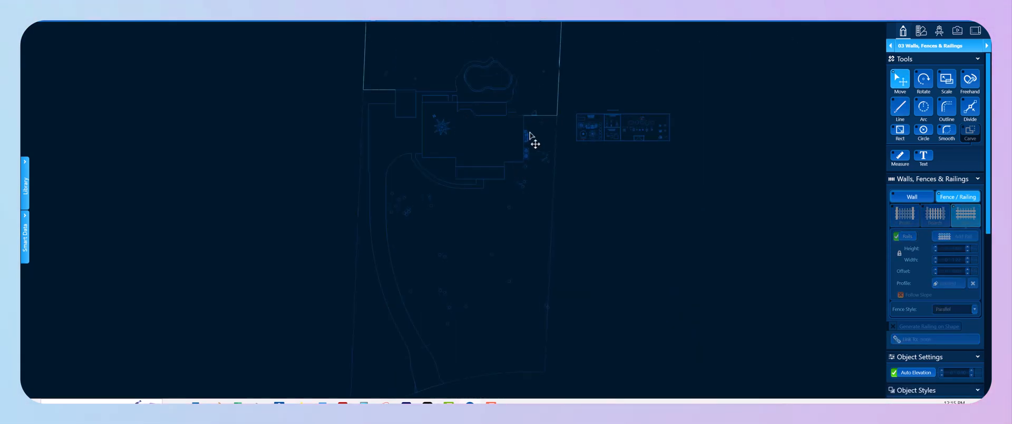
pyautogui.scroll(5, 448, 216)
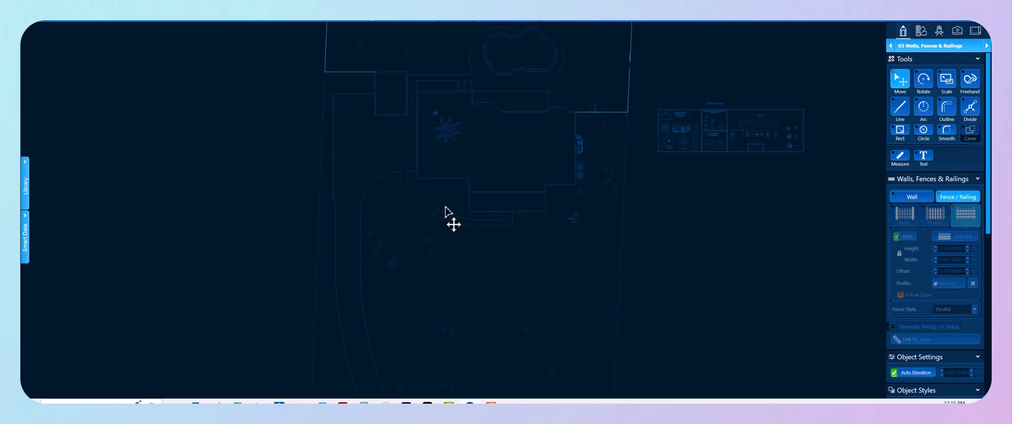
pyautogui.scroll(-3, 443, 216)
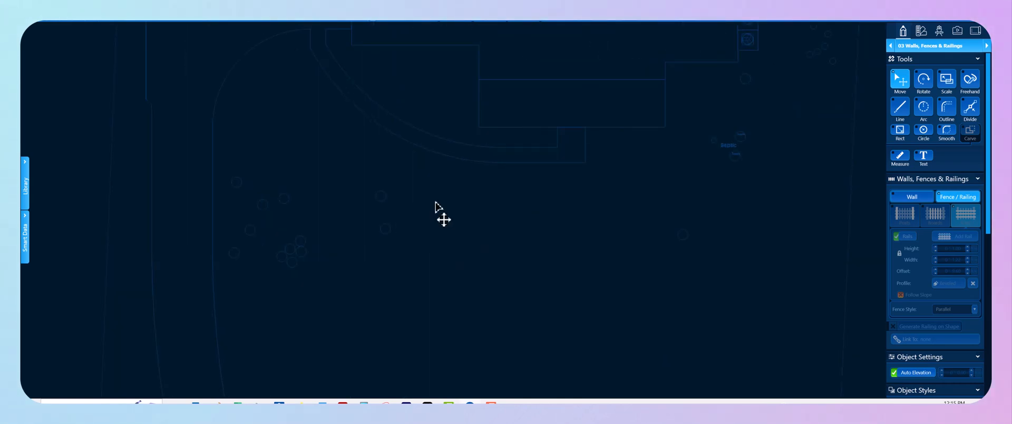
pyautogui.moveTo(361, 129); pyautogui.dragTo(364, 300, button='middle')
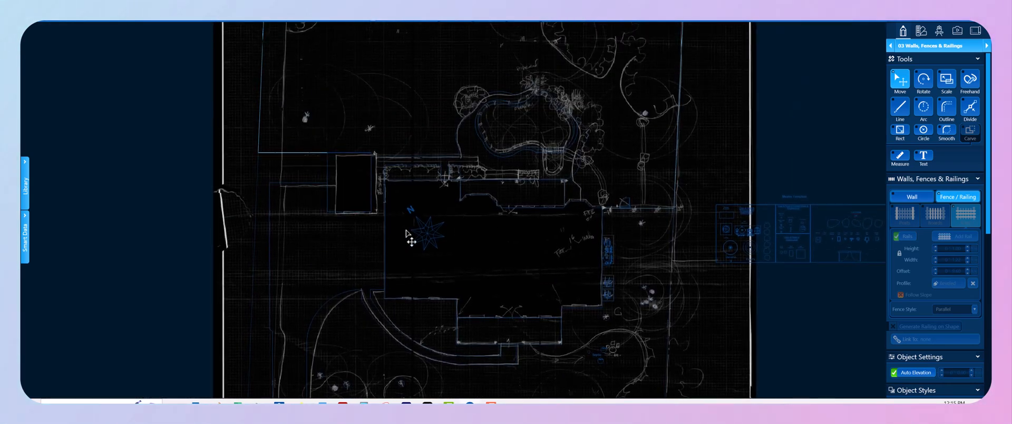
pyautogui.moveTo(416, 231); pyautogui.dragTo(340, 301, button='middle')
pyautogui.scroll(3, 450, 179)
pyautogui.scroll(-4, 440, 170)
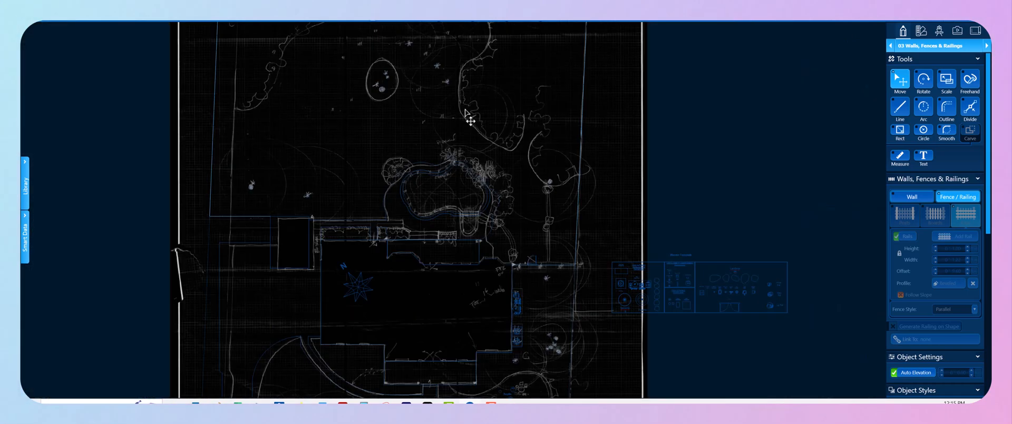
pyautogui.moveTo(467, 123); pyautogui.dragTo(452, 213, button='middle')
# - Switch to the 08 Planters stage
pyautogui.click(931, 46)
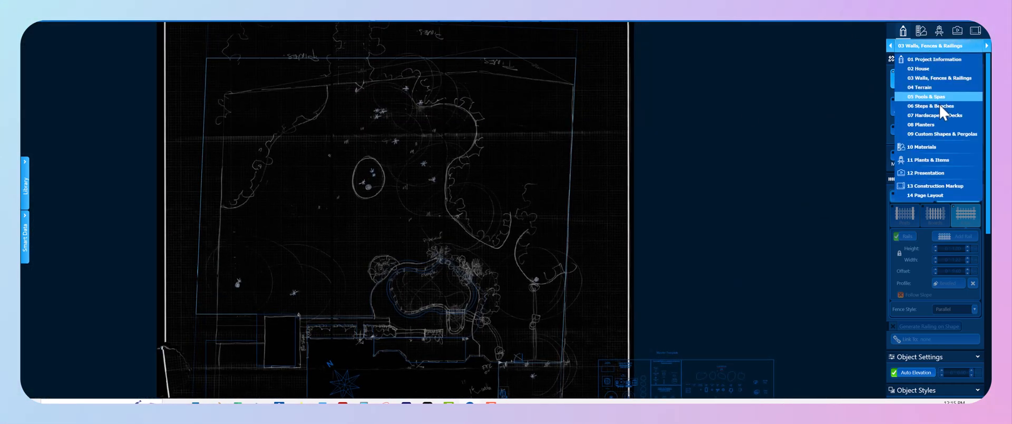
pyautogui.click(935, 125)
pyautogui.scroll(4, 177, 206)
pyautogui.moveTo(311, 128); pyautogui.dragTo(261, 282, button='middle')
pyautogui.scroll(-5, 261, 286)
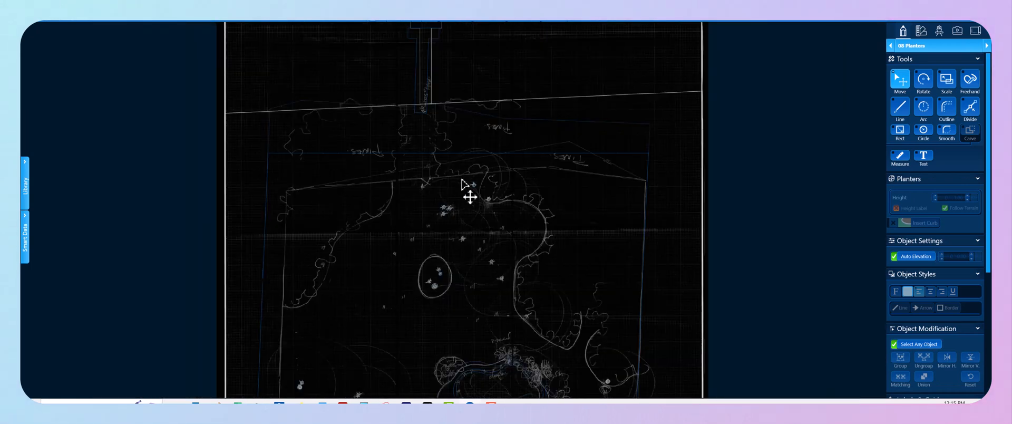
# - Start the rear corner planting bed with Outline, following the rear fence and the side fence down to the bed's sketched end
pyautogui.scroll(3, 292, 247)
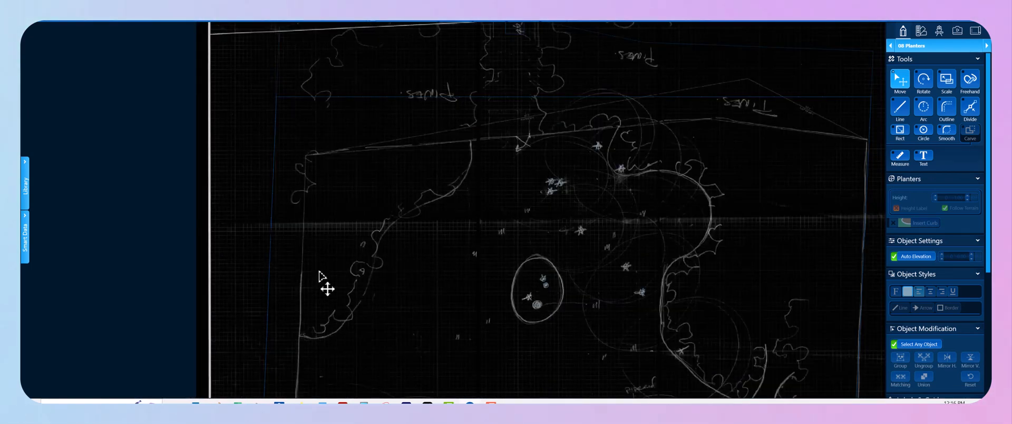
pyautogui.moveTo(587, 232); pyautogui.dragTo(536, 196, button='middle')
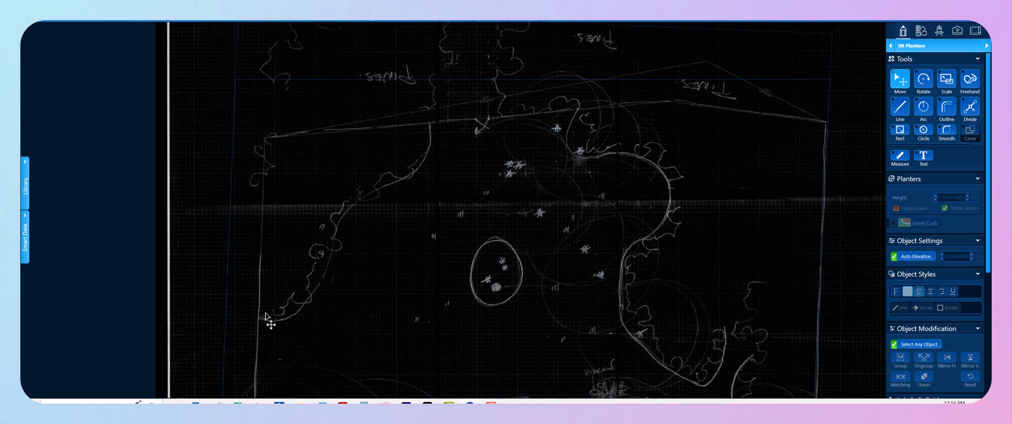
pyautogui.scroll(2, 266, 316)
pyautogui.moveTo(293, 148); pyautogui.dragTo(265, 311, button='middle')
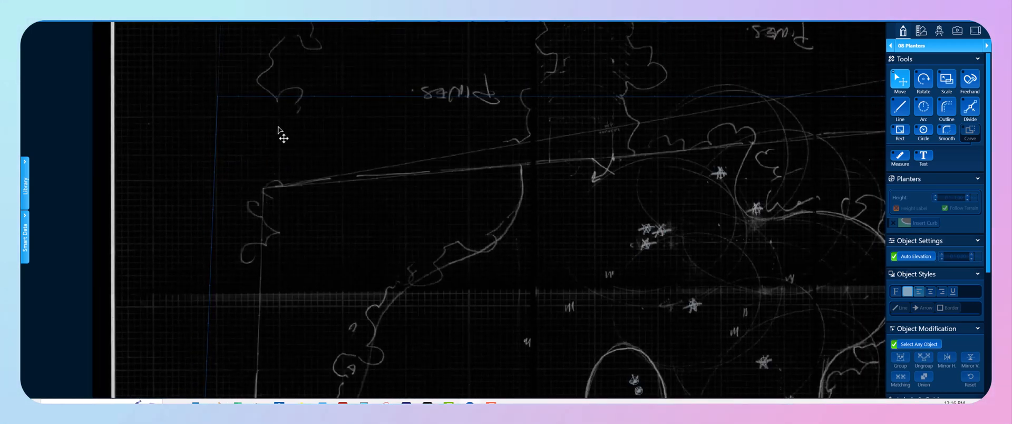
pyautogui.press('o')
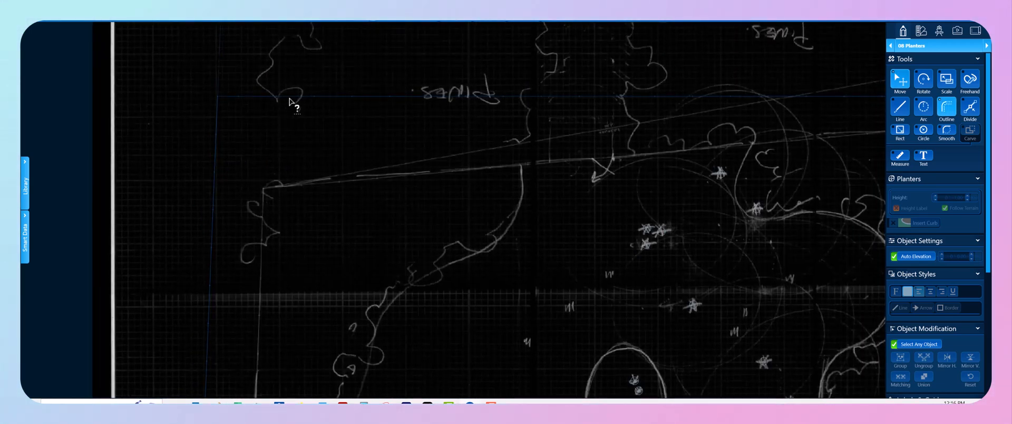
pyautogui.click(520, 97)
pyautogui.scroll(-5, 510, 101)
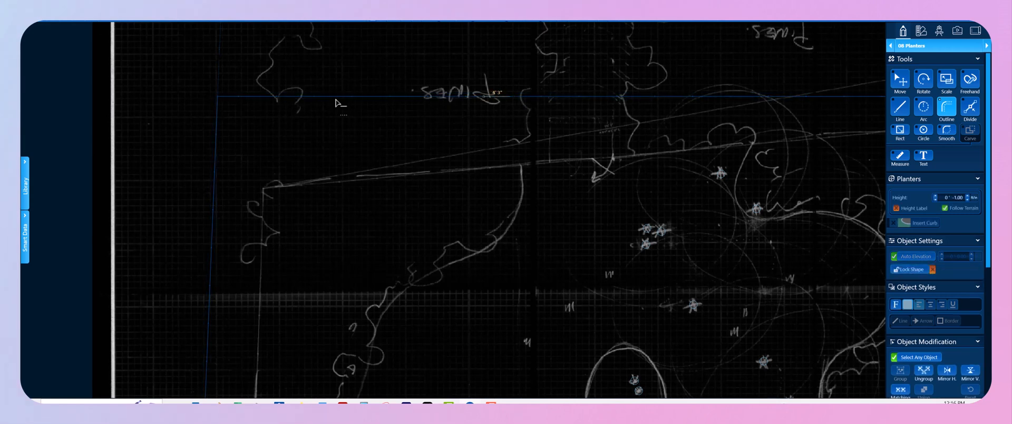
pyautogui.scroll(5, 320, 210)
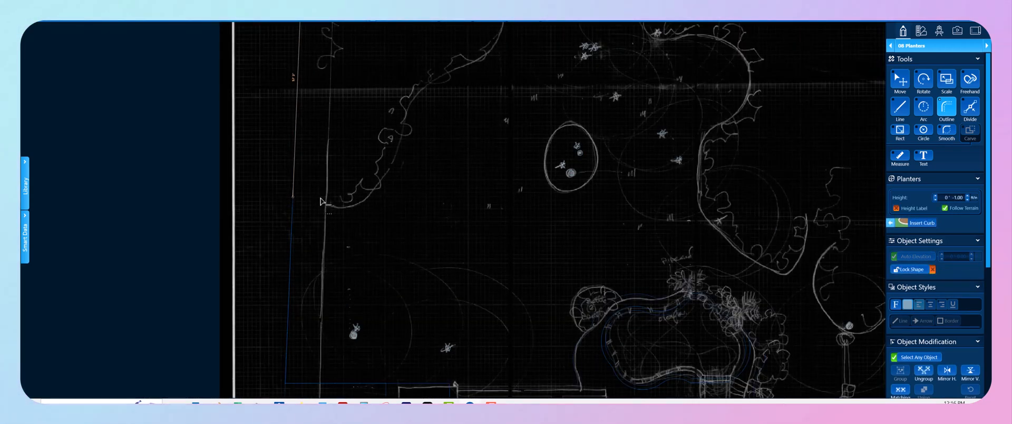
pyautogui.scroll(-3, 322, 201)
# - Trace the corner bed's curved edge with three arcs of 16' 9", 23' 4" and 18' 8" radius, closing it at the rear line
pyautogui.press('a')
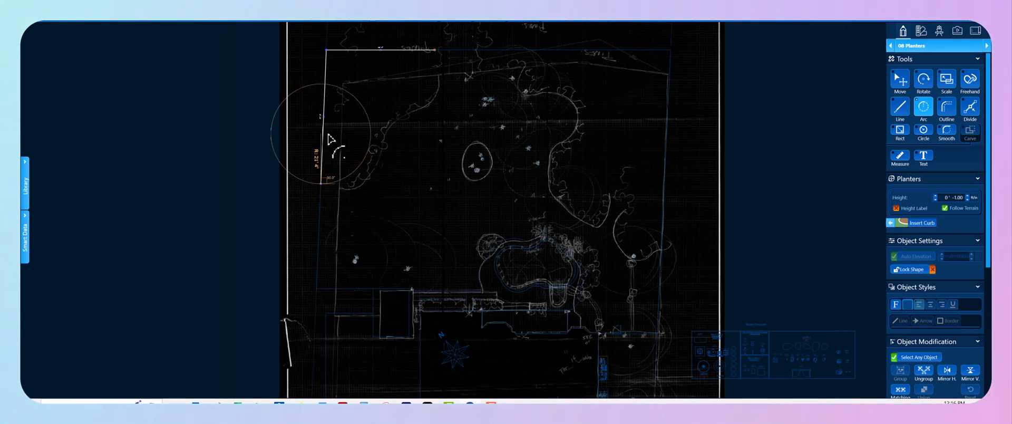
pyautogui.scroll(3, 328, 139)
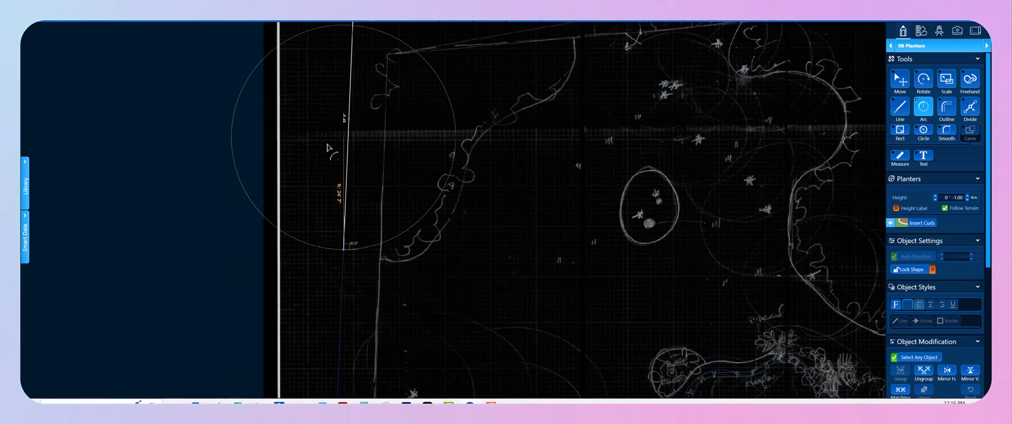
pyautogui.click(381, 185)
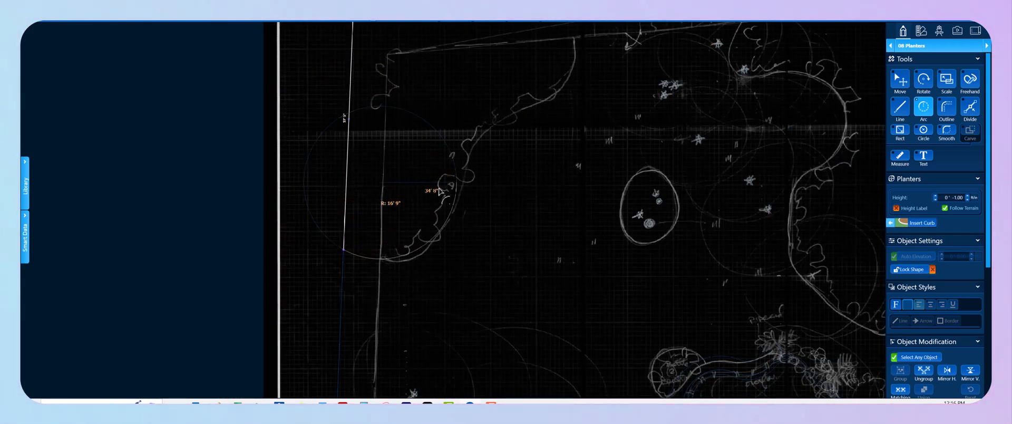
pyautogui.click(566, 232)
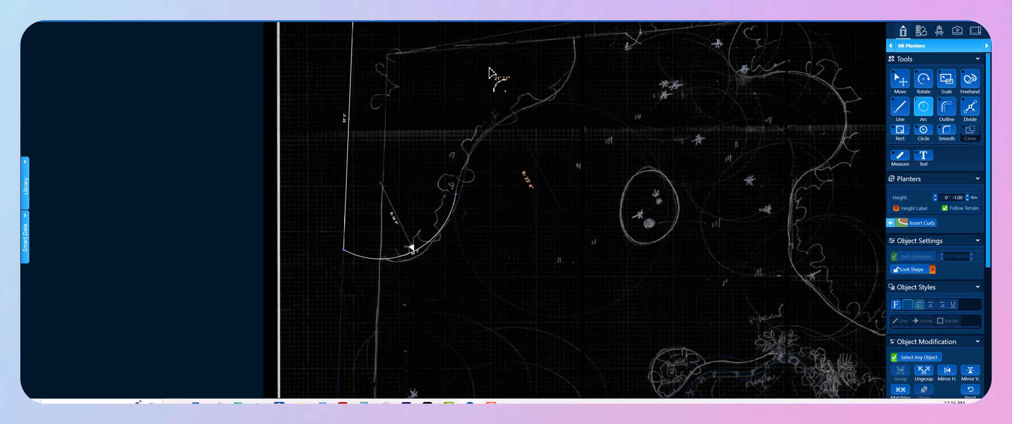
pyautogui.moveTo(490, 82); pyautogui.dragTo(448, 186, button='middle')
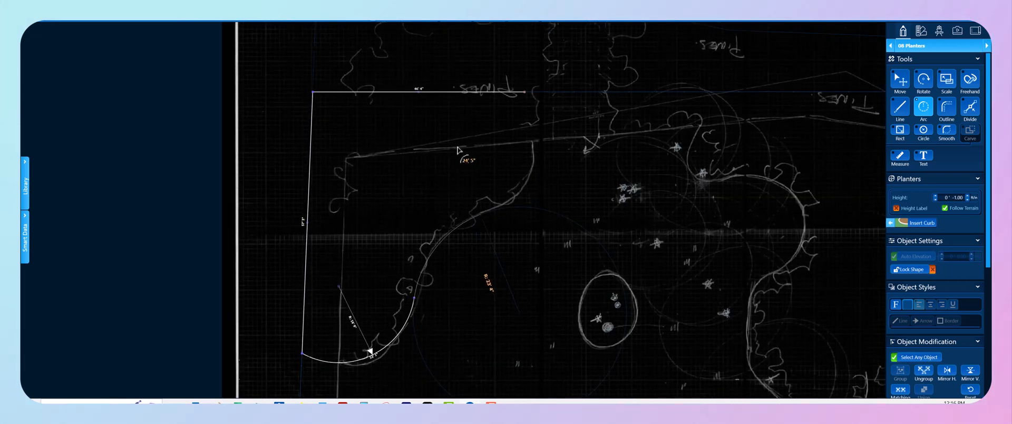
pyautogui.click(458, 150)
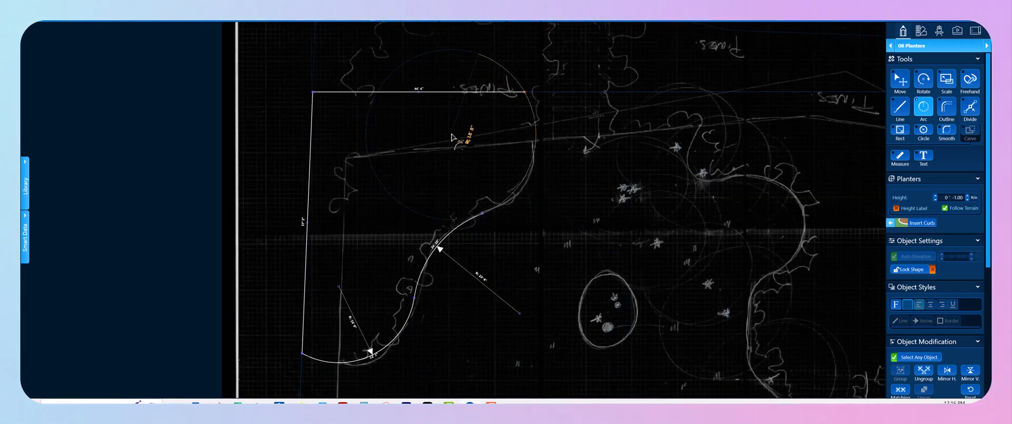
pyautogui.click(525, 91)
pyautogui.scroll(-2, 539, 138)
pyautogui.moveTo(536, 152); pyautogui.dragTo(475, 142, button='middle')
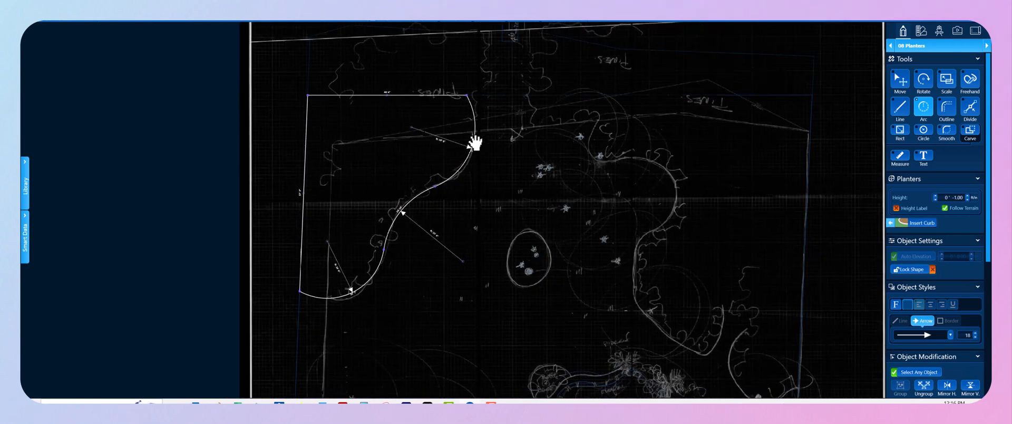
# - Examine the remaining sketched planting areas in the front and rear yards
pyautogui.scroll(2, 490, 145)
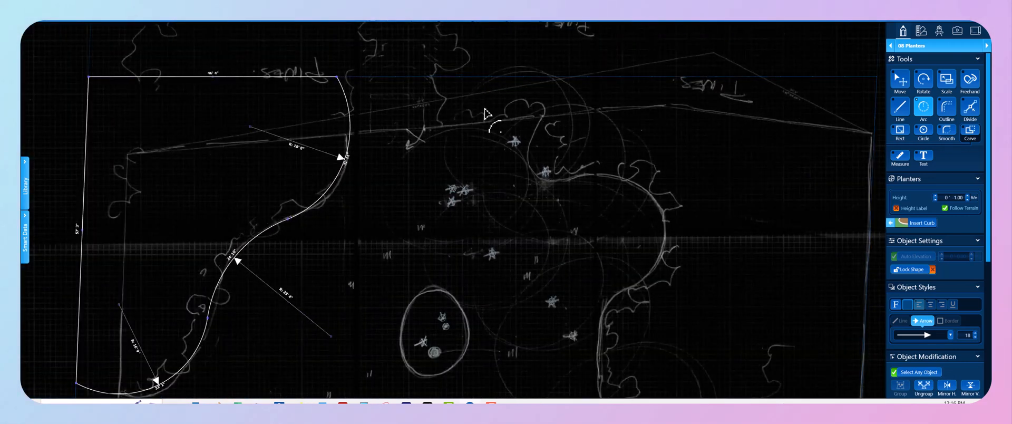
pyautogui.scroll(-4, 390, 166)
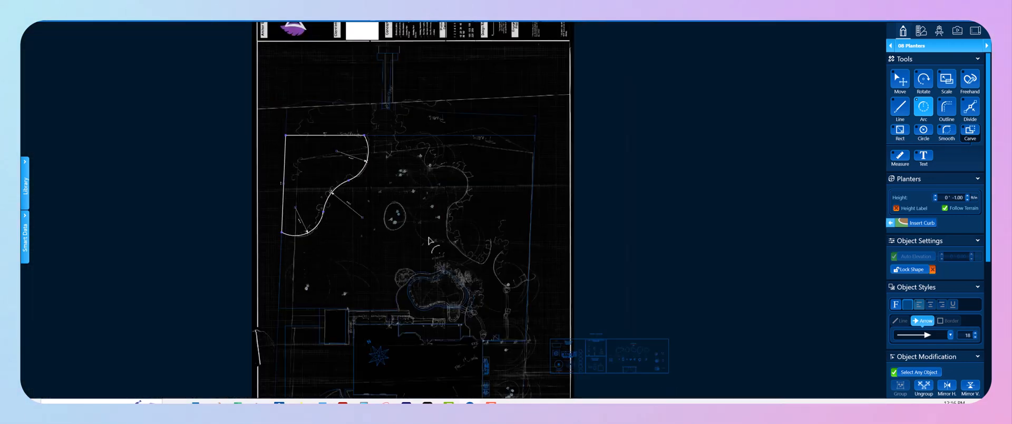
pyautogui.moveTo(505, 328); pyautogui.dragTo(452, 59, button='middle')
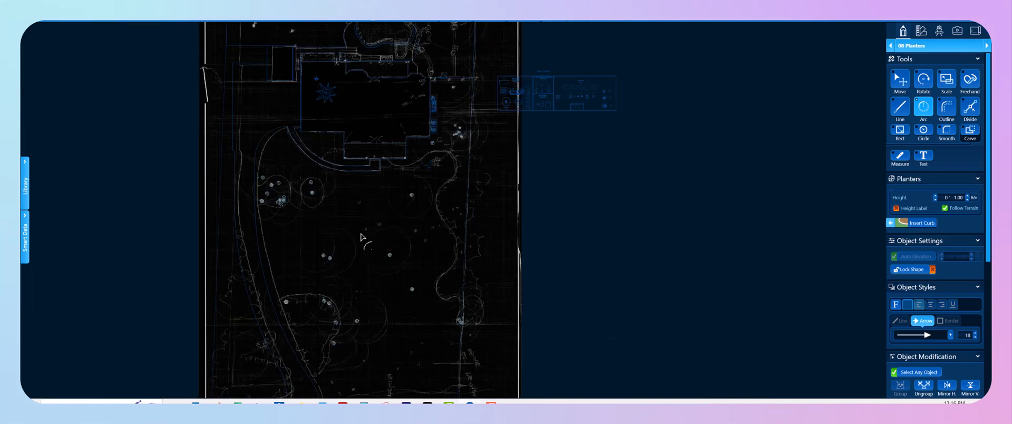
pyautogui.moveTo(356, 210); pyautogui.dragTo(341, 388, button='middle')
pyautogui.scroll(4, 307, 84)
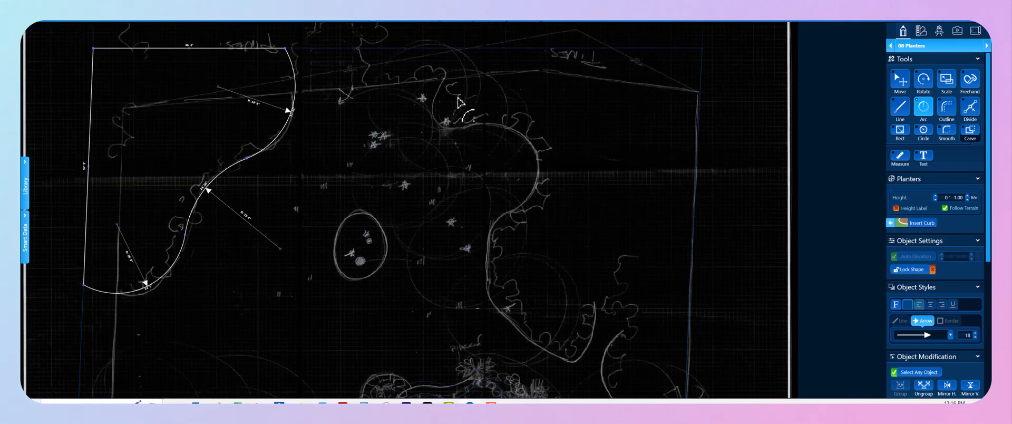
pyautogui.scroll(2, 458, 98)
pyautogui.moveTo(443, 110); pyautogui.dragTo(367, 244, button='middle')
pyautogui.scroll(-3, 416, 196)
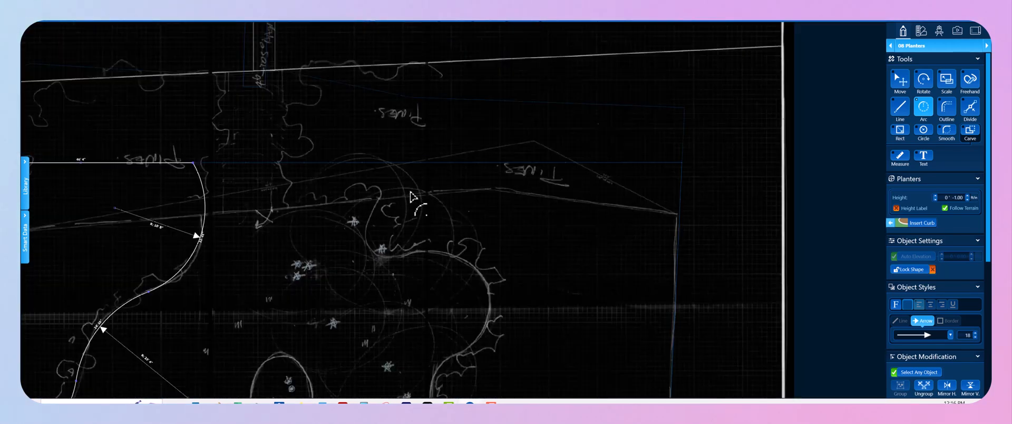
# - Divide both side fence lines where the sketched rear fence meets them
pyautogui.press('Escape')
pyautogui.scroll(4, 605, 195)
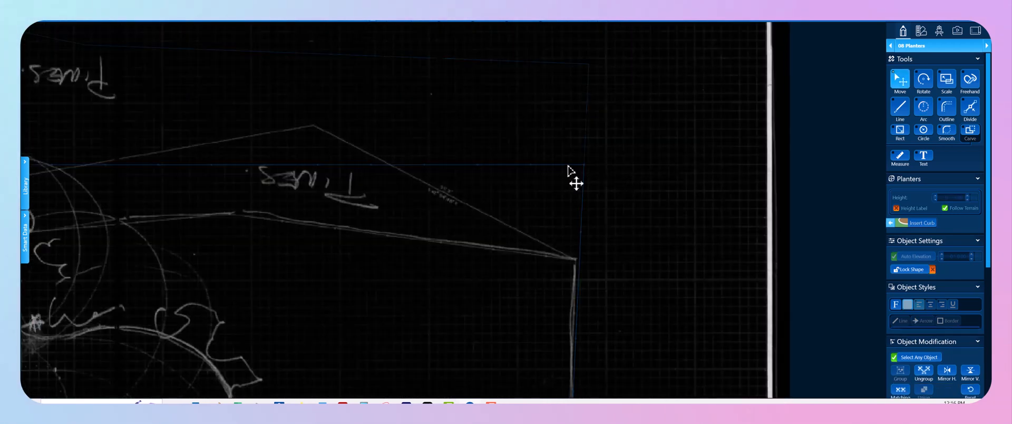
pyautogui.click(584, 176)
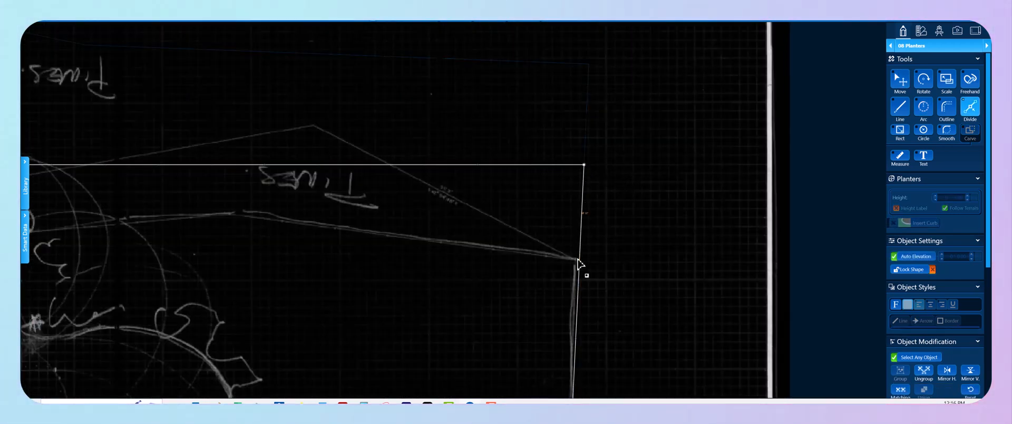
pyautogui.moveTo(248, 222); pyautogui.dragTo(349, 215, button='middle')
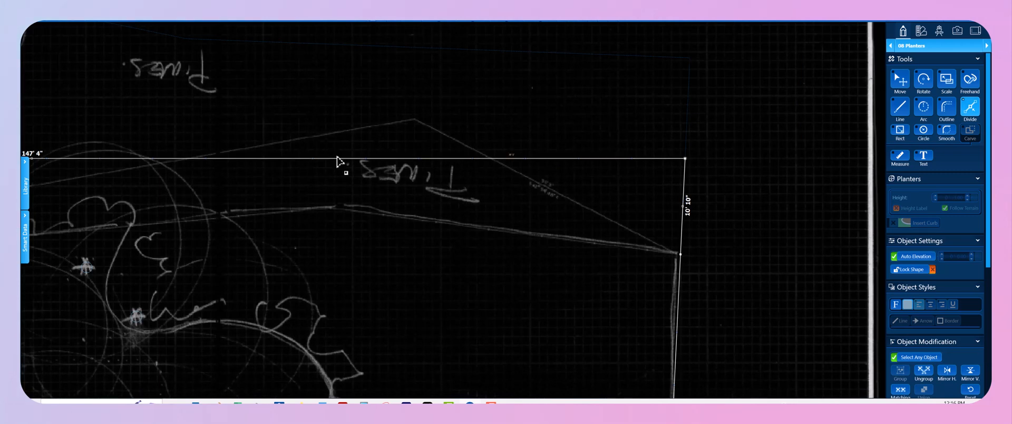
pyautogui.scroll(-3, 319, 199)
pyautogui.moveTo(271, 195); pyautogui.dragTo(575, 152, button='middle')
pyautogui.scroll(4, 126, 221)
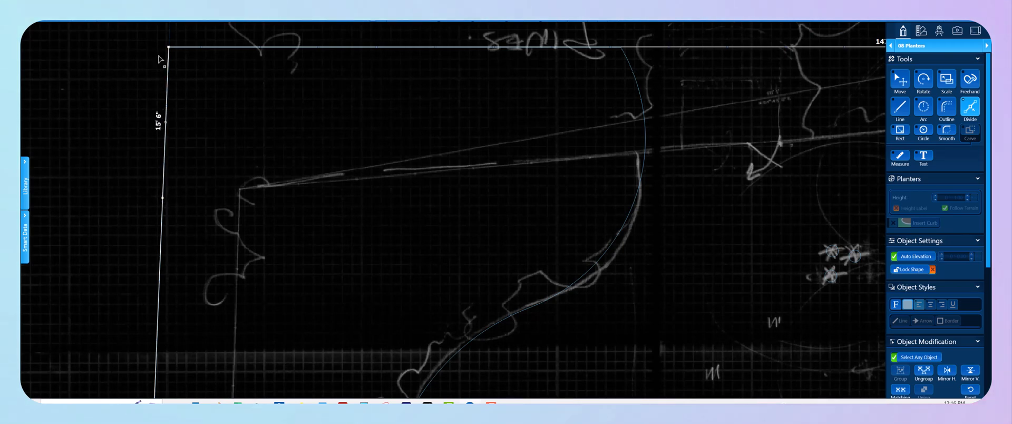
# - Reshape the rear fence by moving its two ends onto the sketched side corner and the sketched bend
pyautogui.moveTo(168, 47); pyautogui.dragTo(161, 197)
pyautogui.scroll(-3, 241, 185)
pyautogui.moveTo(533, 173); pyautogui.dragTo(183, 186, button='middle')
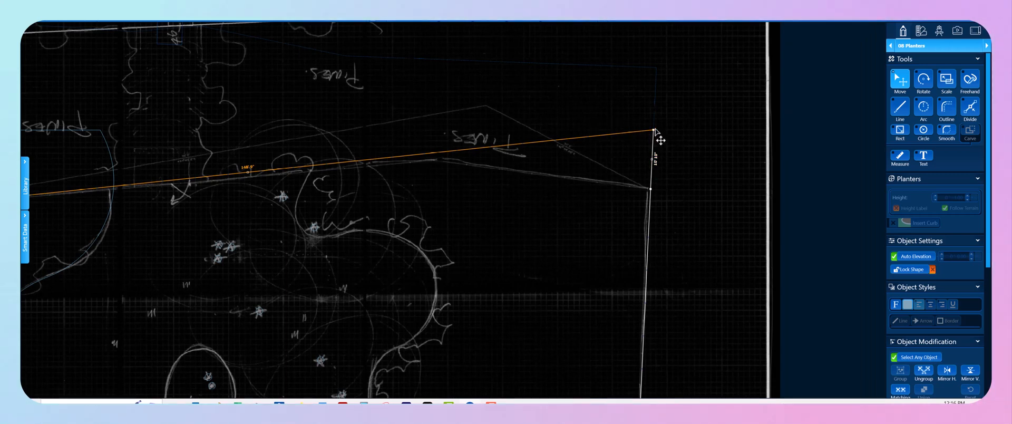
pyautogui.moveTo(653, 130); pyautogui.dragTo(442, 159)
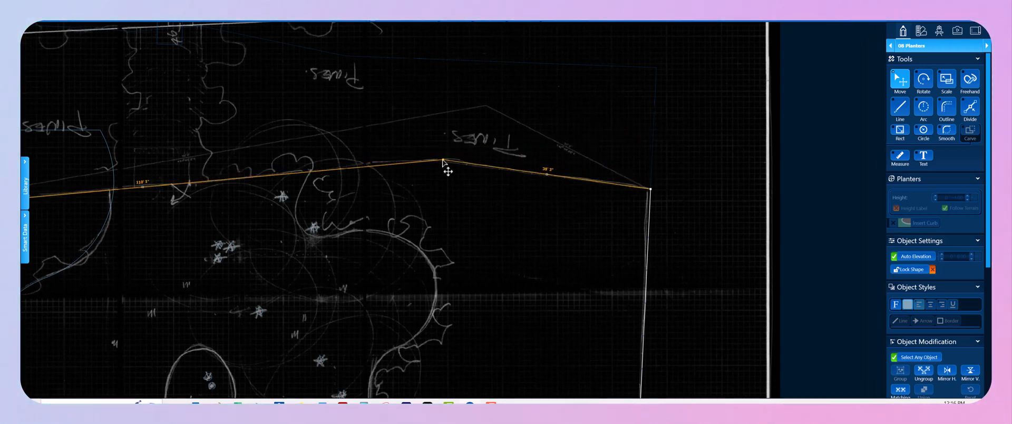
pyautogui.click(457, 196)
# - Place a gate at the sketched opening in the rear fence and rotate it to align with the fence line
pyautogui.scroll(-3, 364, 107)
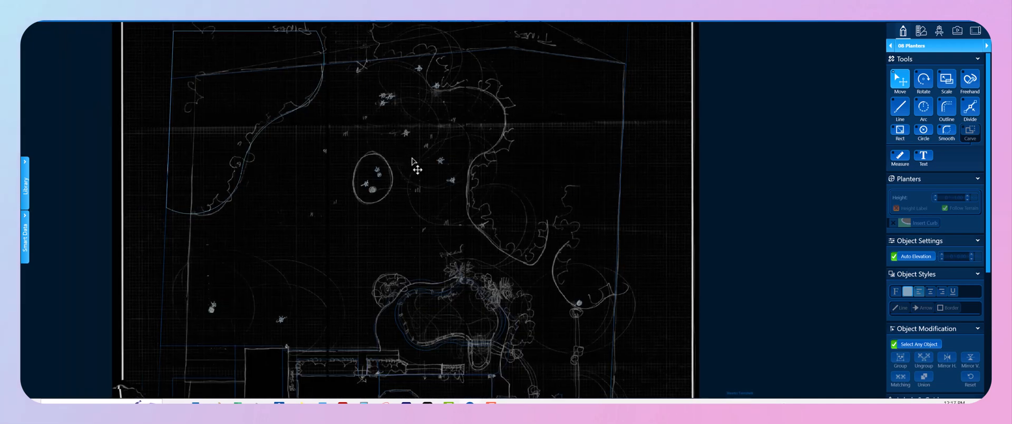
pyautogui.scroll(-1, 536, 316)
pyautogui.click(540, 339)
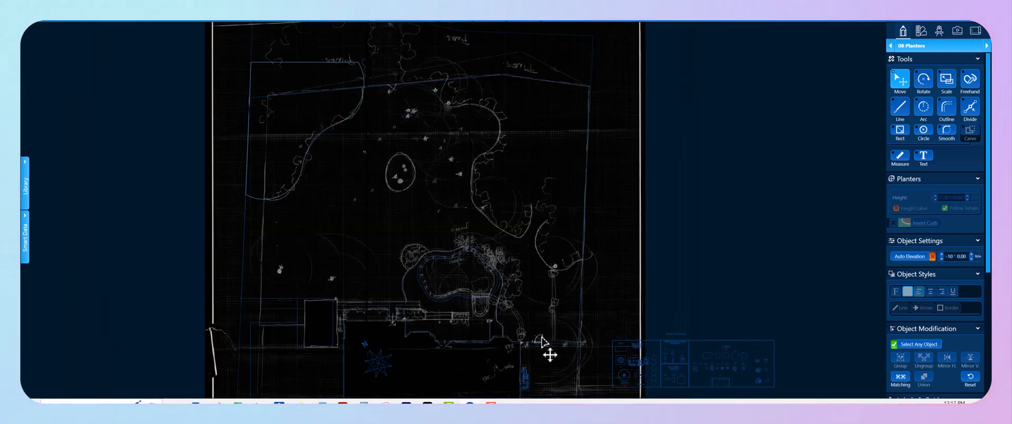
pyautogui.scroll(3, 292, 90)
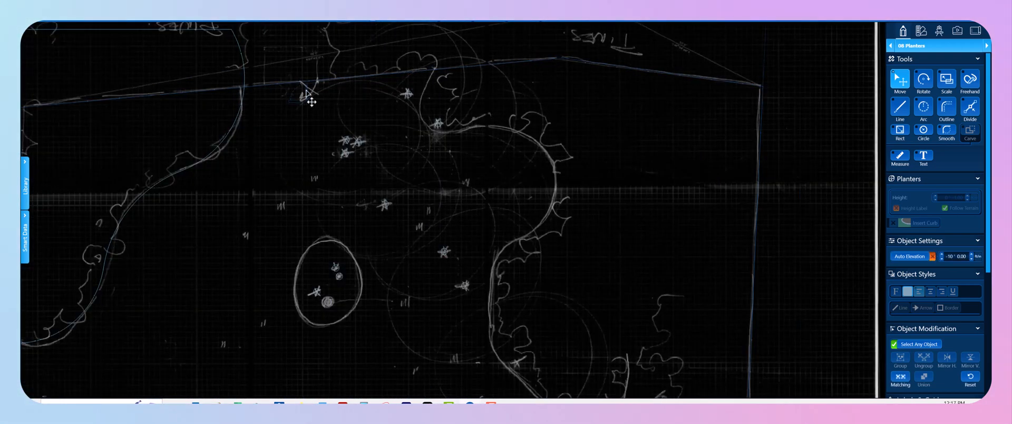
pyautogui.press('r')
pyautogui.moveTo(316, 73); pyautogui.dragTo(301, 119)
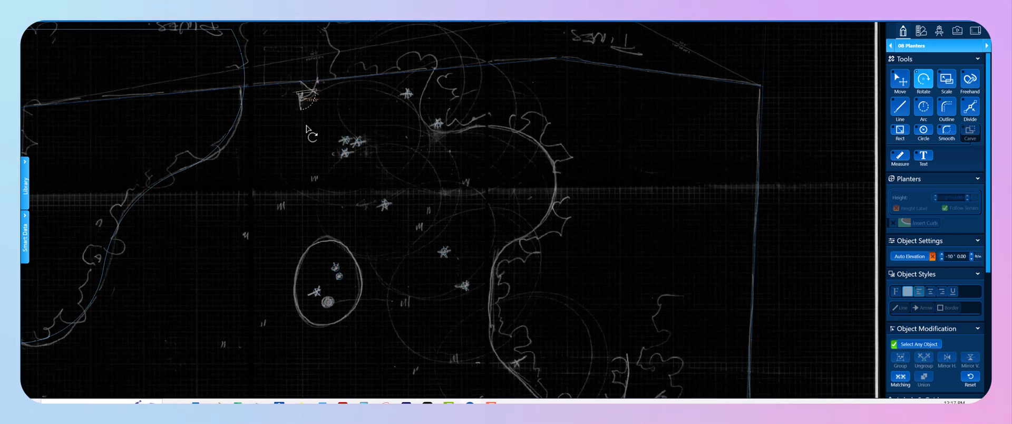
pyautogui.scroll(2, 304, 109)
pyautogui.press('m')
pyautogui.moveTo(332, 121)
pyautogui.mouseDown()
pyautogui.moveTo(343, 97)
pyautogui.moveTo(335, 109)
pyautogui.mouseUp()
pyautogui.press('r')
# - Divide the corner bed's upper arc where it crosses the rear fence
pyautogui.scroll(-3, 336, 116)
pyautogui.moveTo(301, 191); pyautogui.dragTo(418, 171, button='middle')
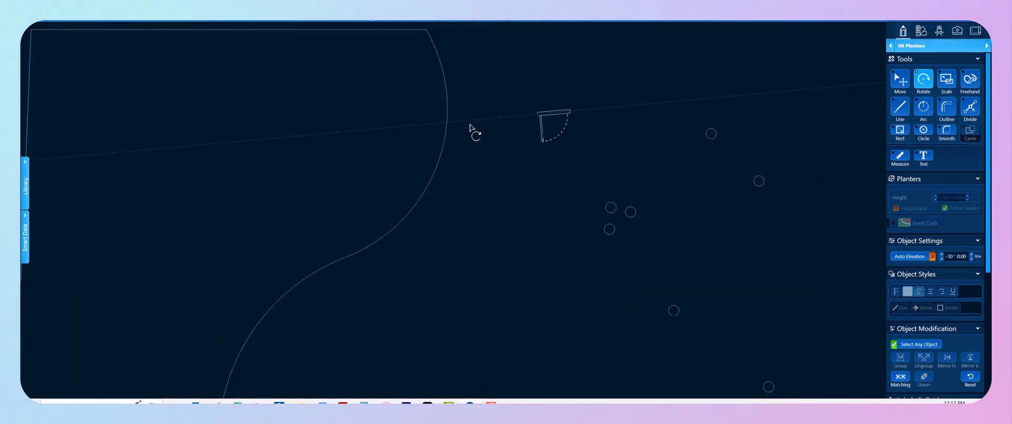
pyautogui.scroll(4, 466, 123)
pyautogui.press('Escape')
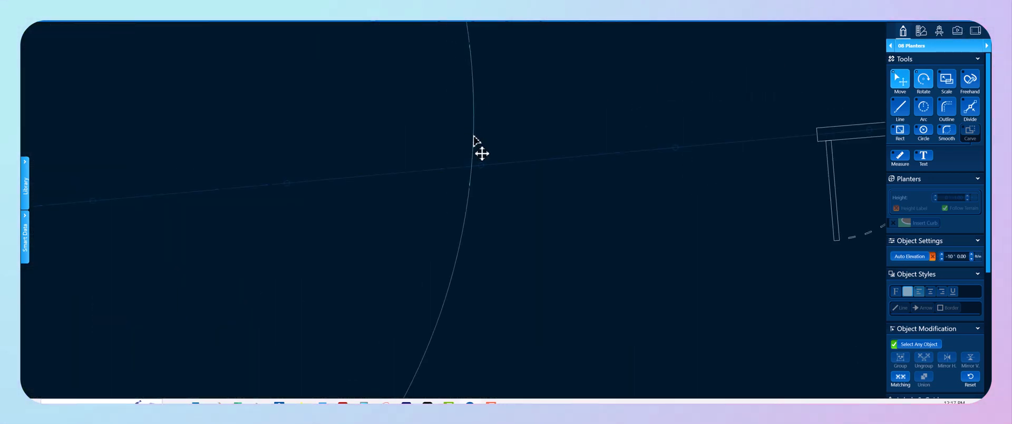
pyautogui.click(471, 170)
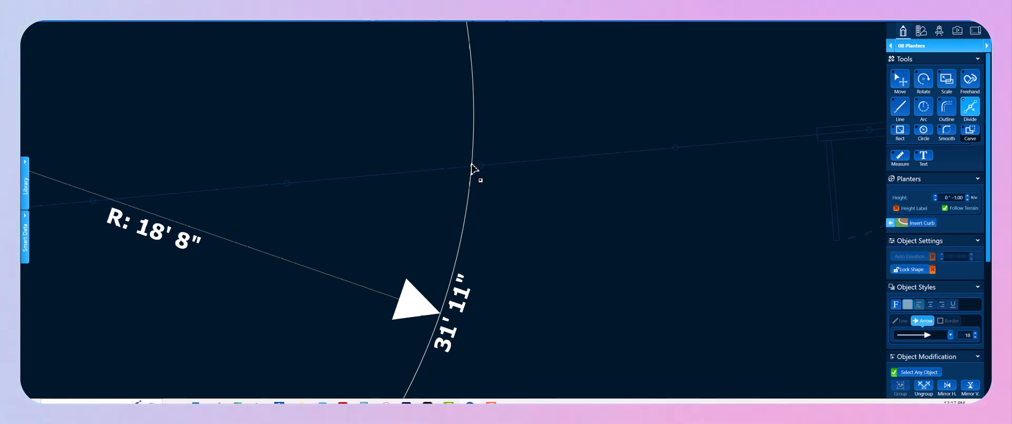
pyautogui.scroll(5, 471, 169)
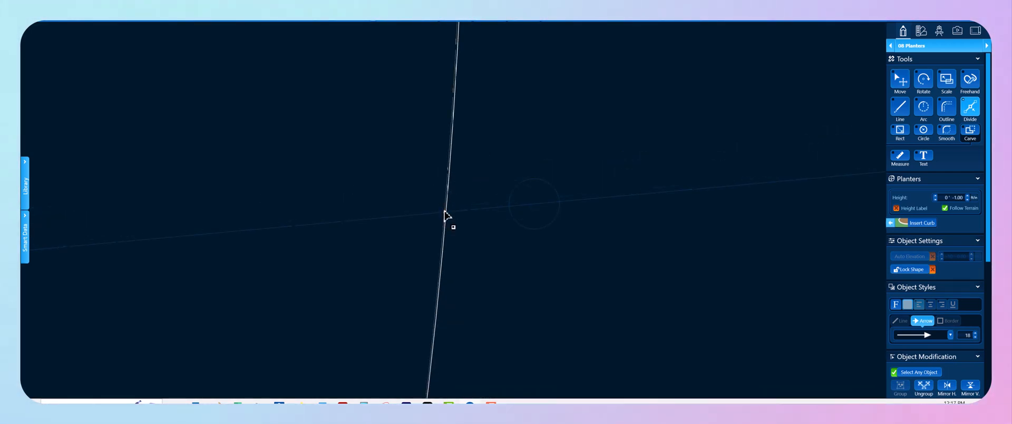
pyautogui.scroll(-5, 445, 215)
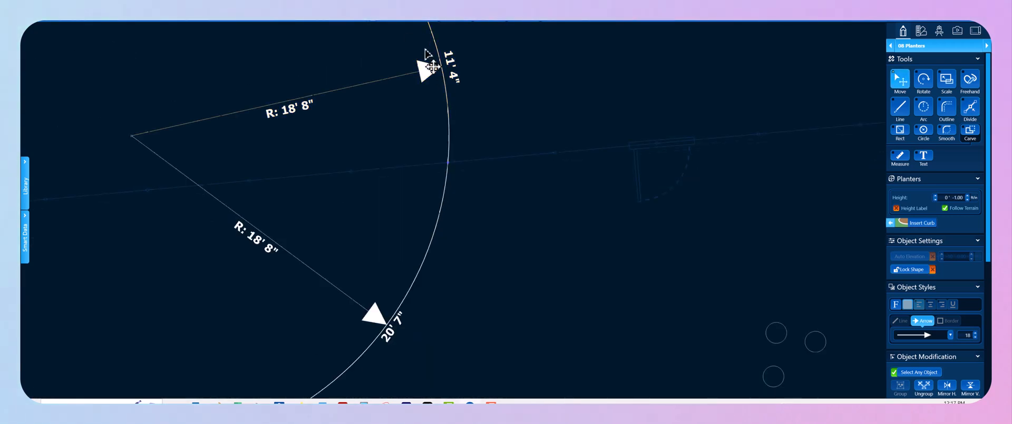
# - Fit the corner bed to the rear fence by moving its upper arc end and outer corner onto the fence line
pyautogui.scroll(-3, 425, 50)
pyautogui.moveTo(425, 58); pyautogui.dragTo(426, 178, button='middle')
pyautogui.scroll(1, 426, 195)
pyautogui.moveTo(416, 104); pyautogui.dragTo(445, 234)
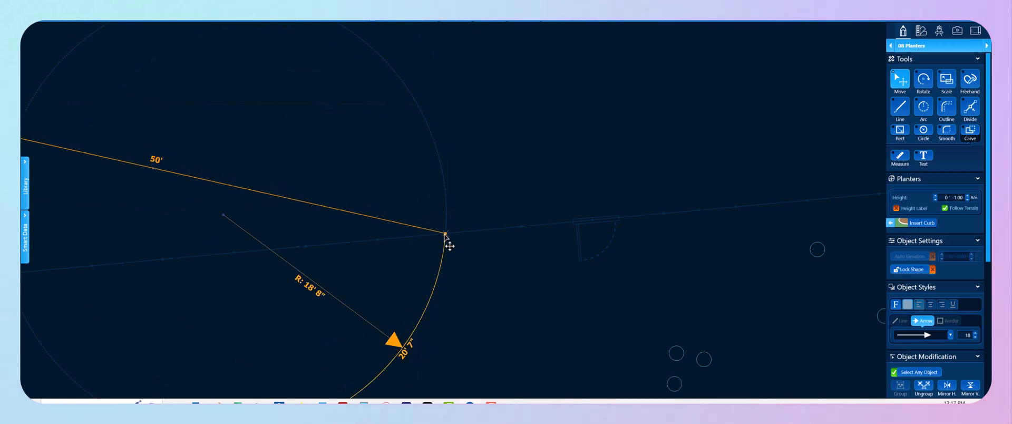
pyautogui.moveTo(266, 249); pyautogui.dragTo(627, 179, button='middle')
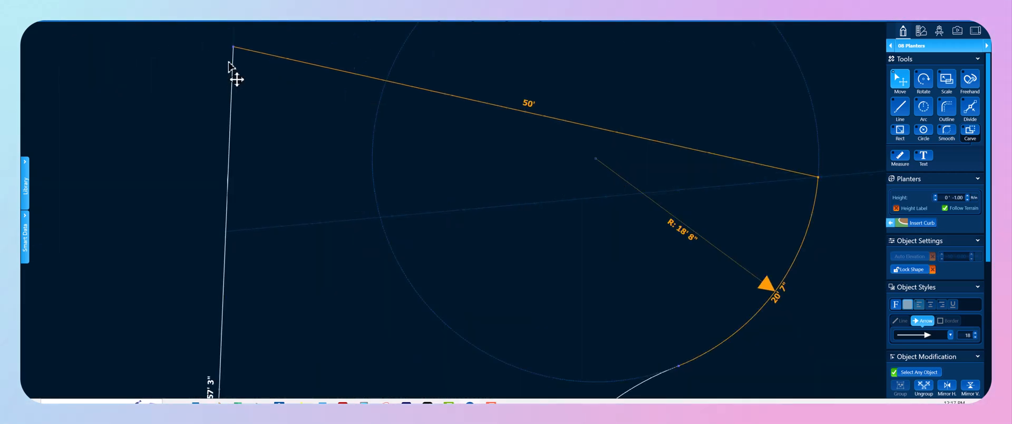
pyautogui.click(233, 46)
pyautogui.moveTo(234, 47); pyautogui.dragTo(226, 232)
pyautogui.click(281, 165)
# - Start the next rear bed's edge at the rear fence with an arc of 8' 10" radius following the sketched curve
pyautogui.scroll(-5, 338, 168)
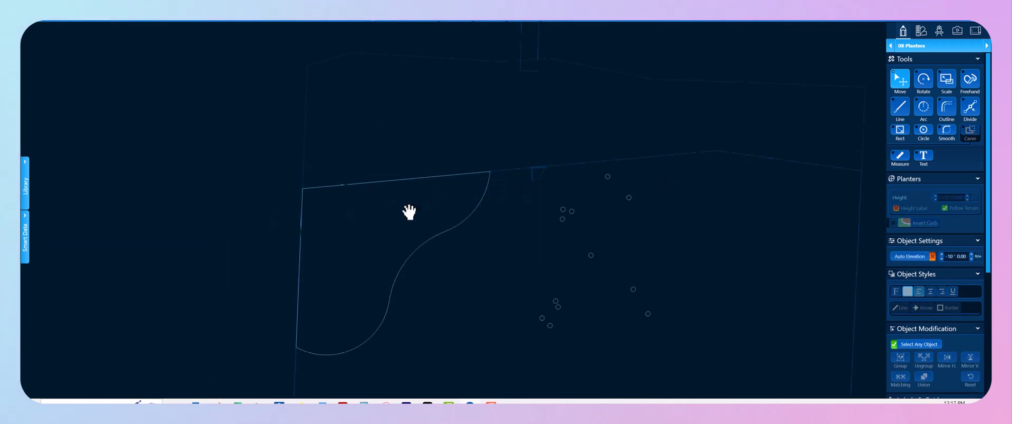
pyautogui.moveTo(409, 212); pyautogui.dragTo(262, 180, button='middle')
pyautogui.moveTo(426, 190); pyautogui.dragTo(399, 194, button='middle')
pyautogui.scroll(5, 438, 148)
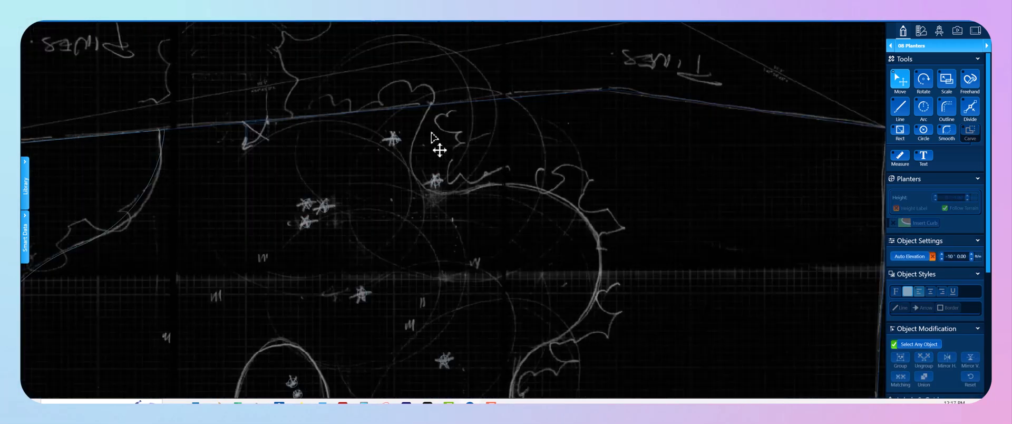
pyautogui.press('a')
pyautogui.click(431, 103)
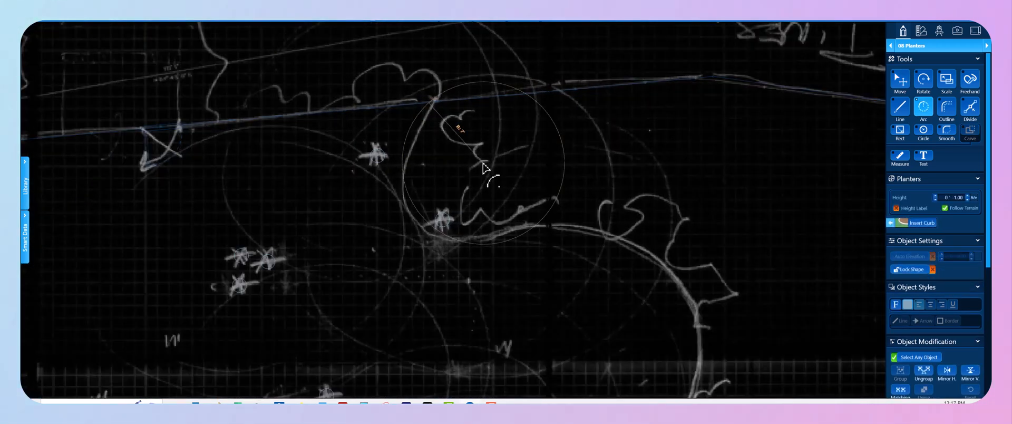
pyautogui.click(477, 165)
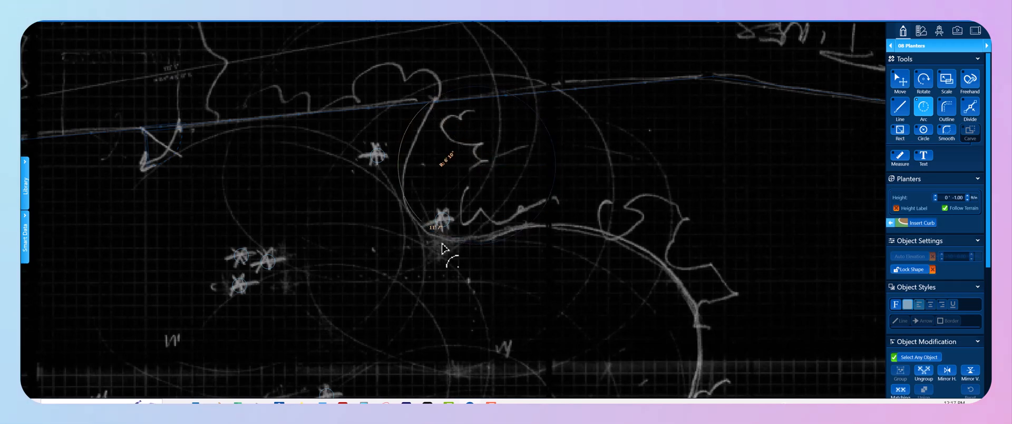
pyautogui.moveTo(533, 271); pyautogui.dragTo(453, 130, button='middle')
pyautogui.scroll(-3, 433, 190)
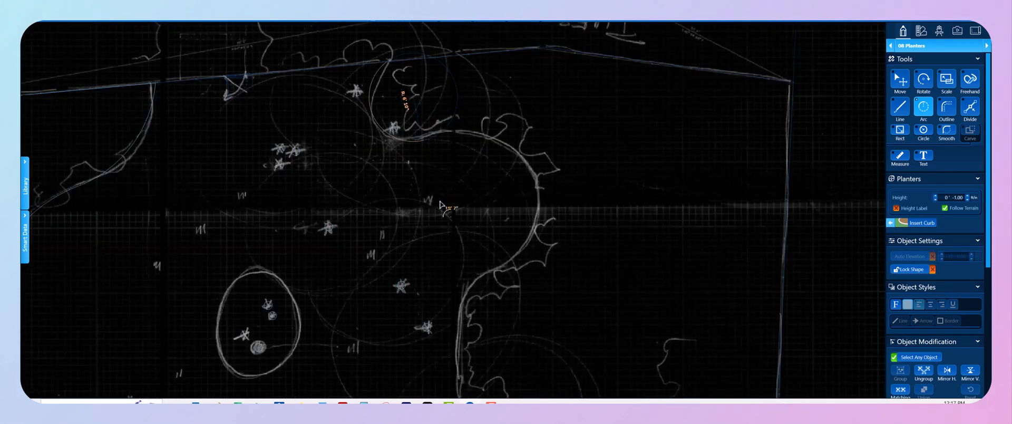
pyautogui.click(440, 204)
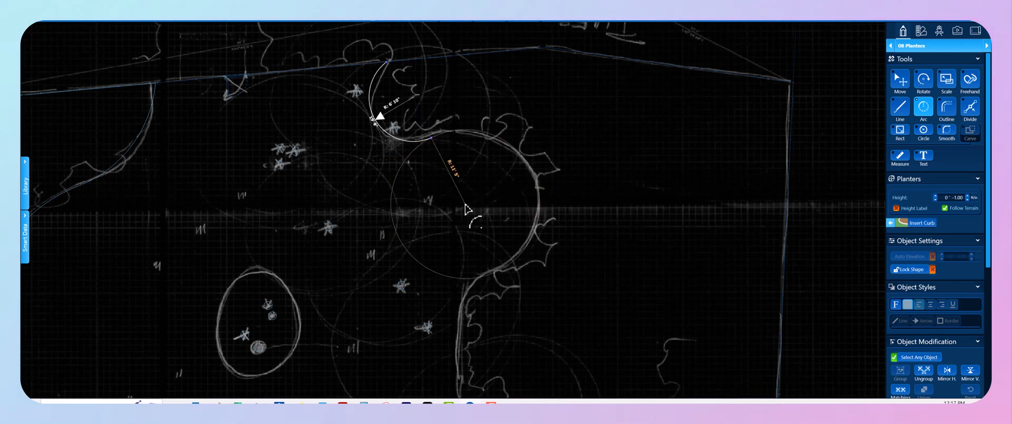
# - Continue the rear bed's edge along the sketched curves with two more arcs, the second with an 18' radius
pyautogui.click(463, 205)
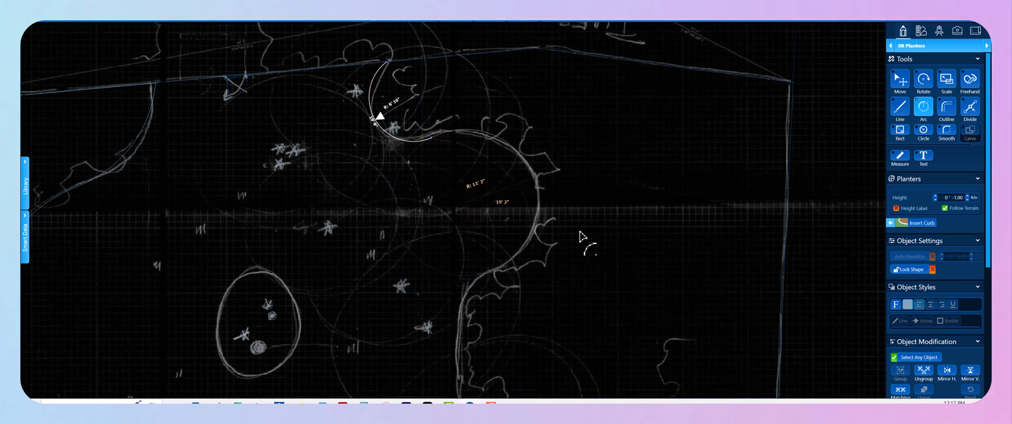
pyautogui.moveTo(540, 196); pyautogui.dragTo(417, 70, button='middle')
pyautogui.scroll(-2, 446, 143)
pyautogui.click(447, 199)
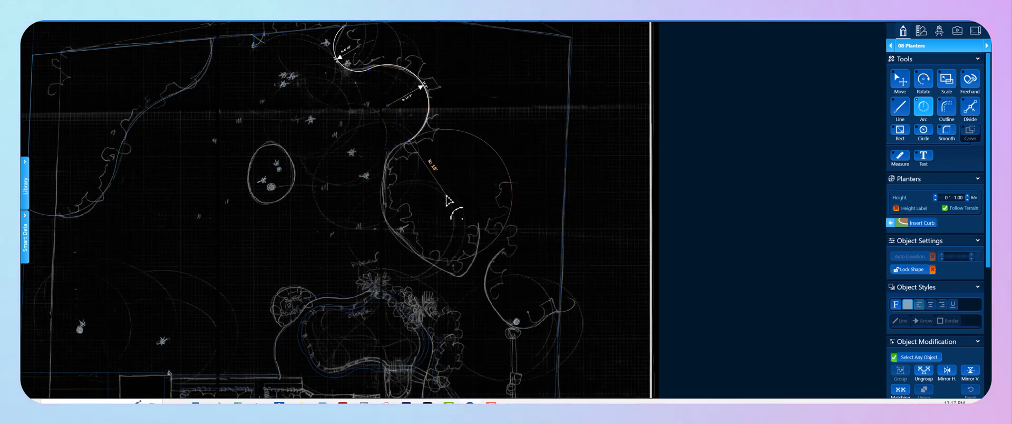
pyautogui.click(446, 196)
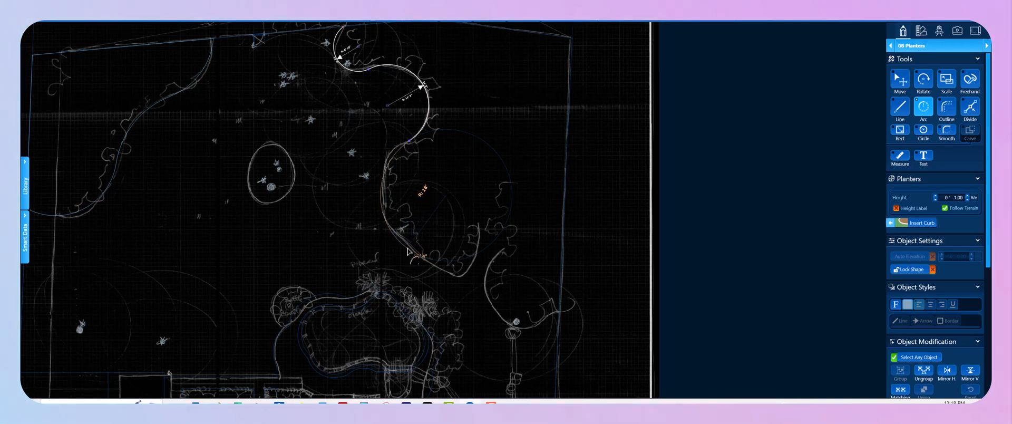
pyautogui.click(437, 268)
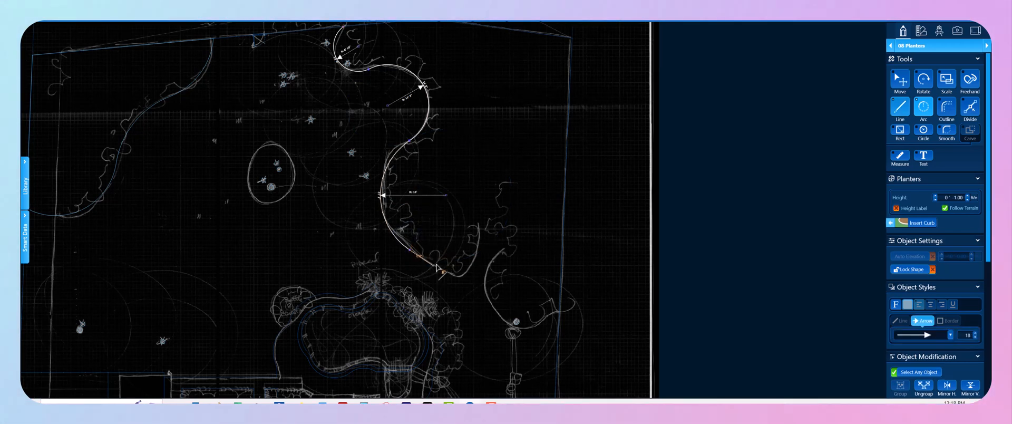
# - Extend the bed's edge with a straight segment about 9' 10" long and two arcs rounding its sketched lower tip, the second about 14' 2" in radius
pyautogui.press('l')
pyautogui.press('a')
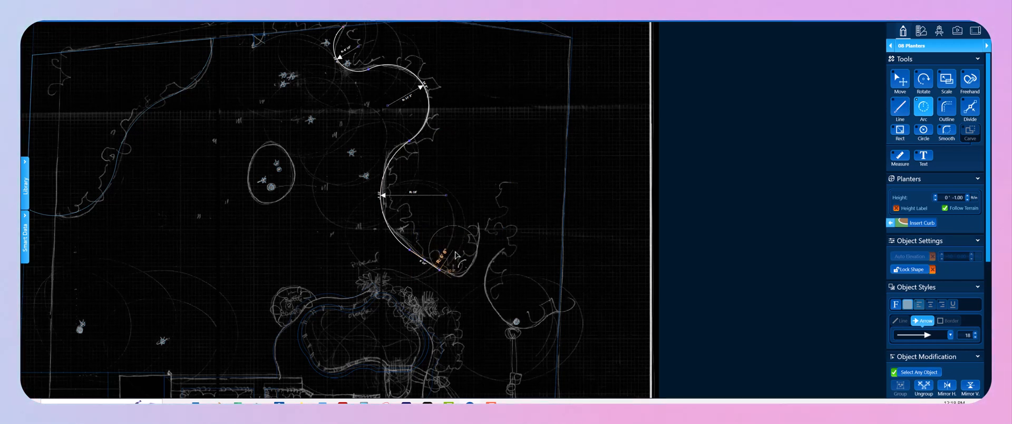
pyautogui.click(455, 253)
pyautogui.click(472, 264)
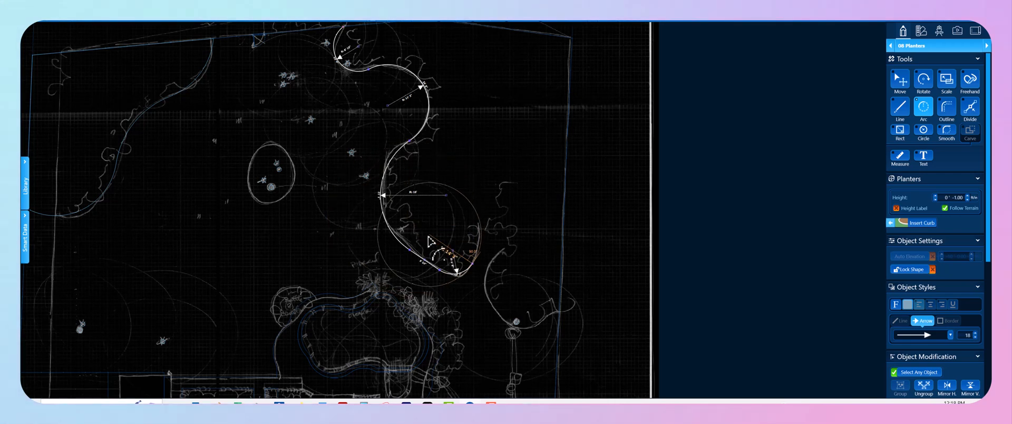
pyautogui.click(430, 241)
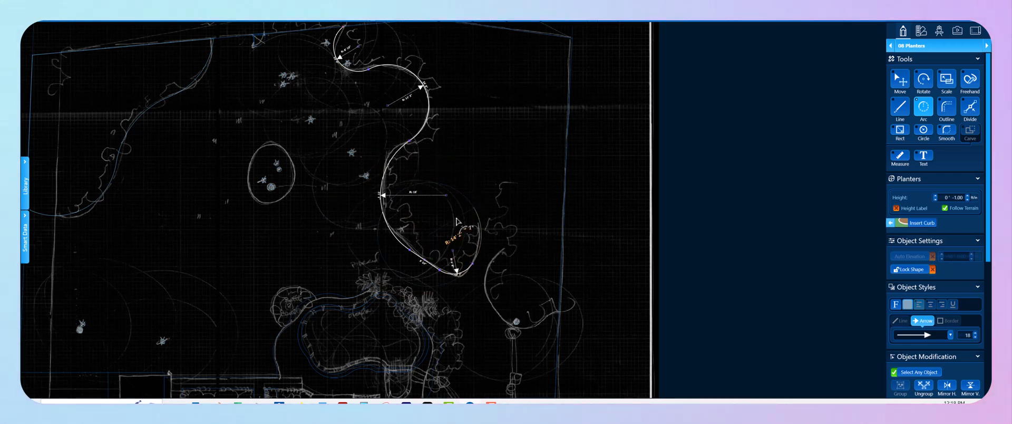
pyautogui.click(497, 219)
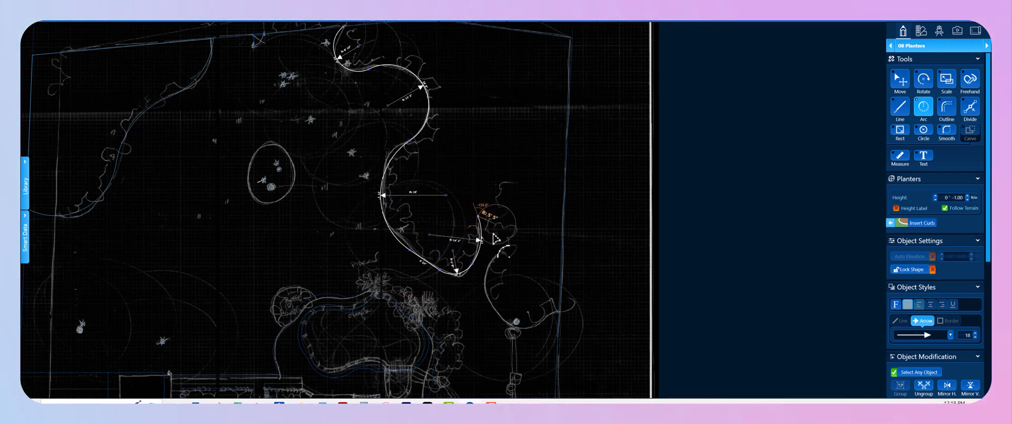
# - Add an arc of about 7' 11" radius around the small sketched lobe beyond the bed's lower tip
pyautogui.scroll(3, 492, 237)
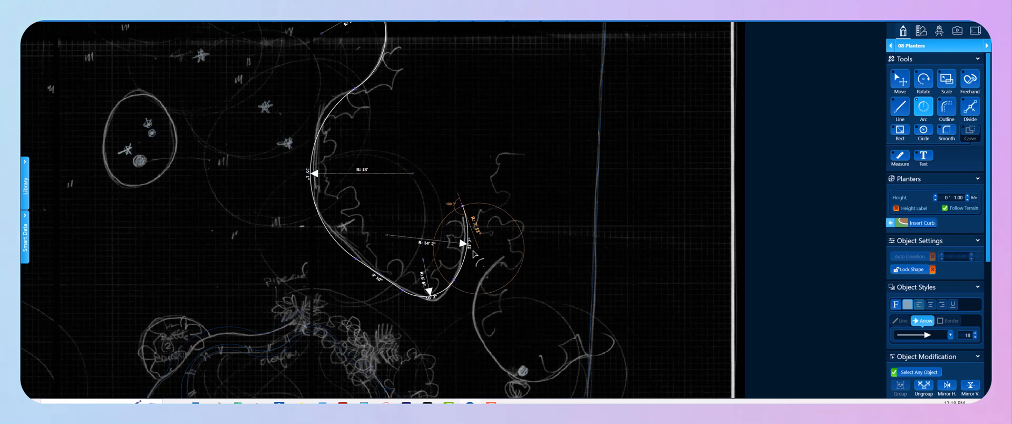
pyautogui.click(474, 254)
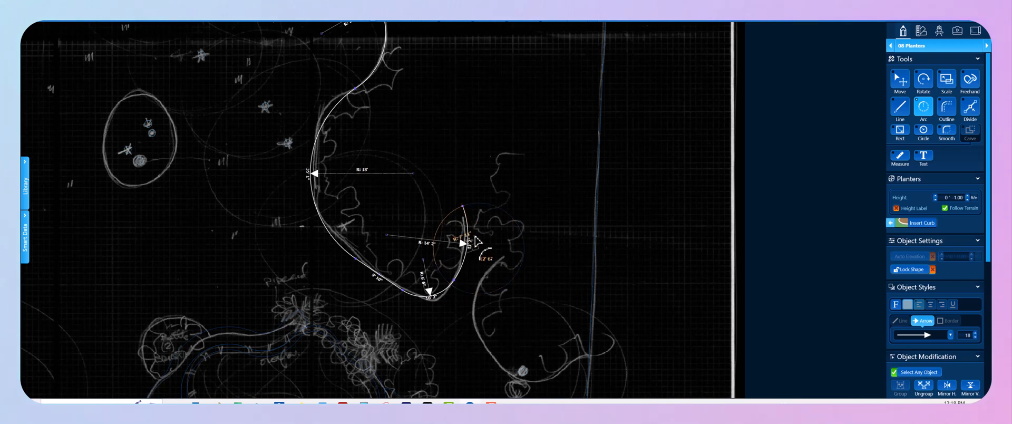
pyautogui.click(547, 258)
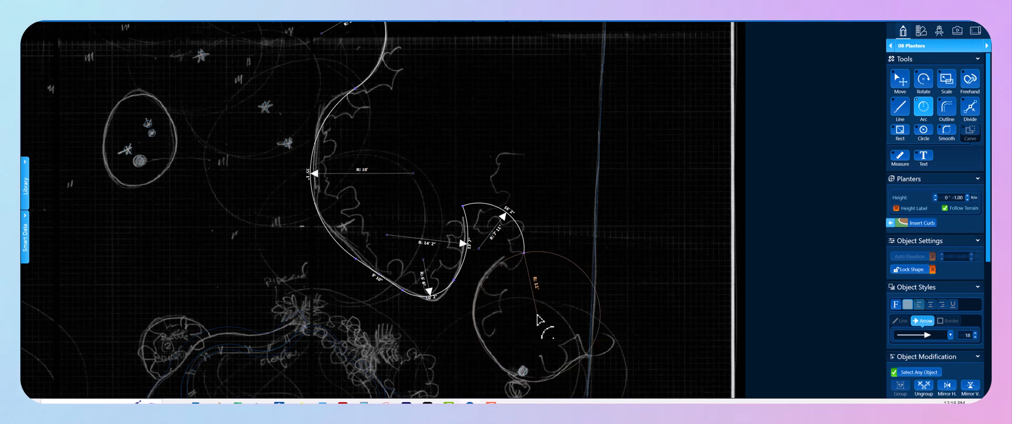
# - Draw the bed's last sketched curve as an arc of about 11' 6" radius ending on the side fence line
pyautogui.click(538, 317)
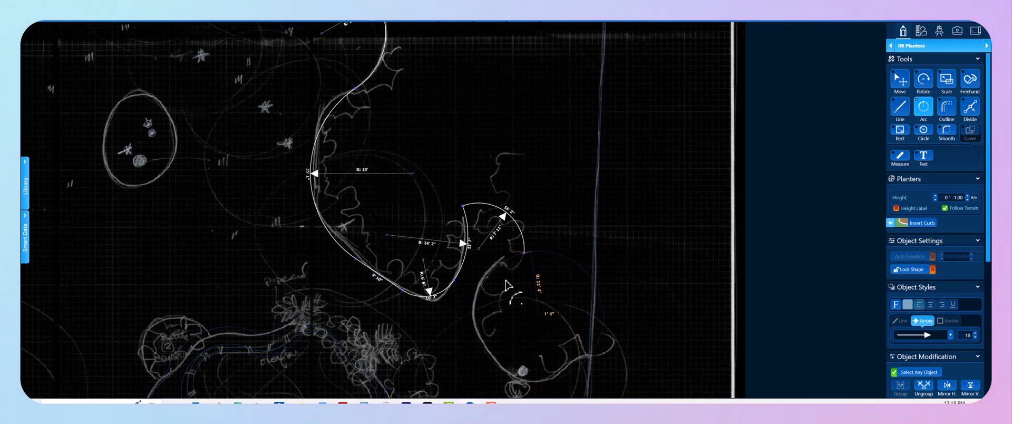
pyautogui.scroll(1, 470, 326)
pyautogui.moveTo(463, 329); pyautogui.dragTo(374, 179, button='middle')
pyautogui.scroll(4, 463, 266)
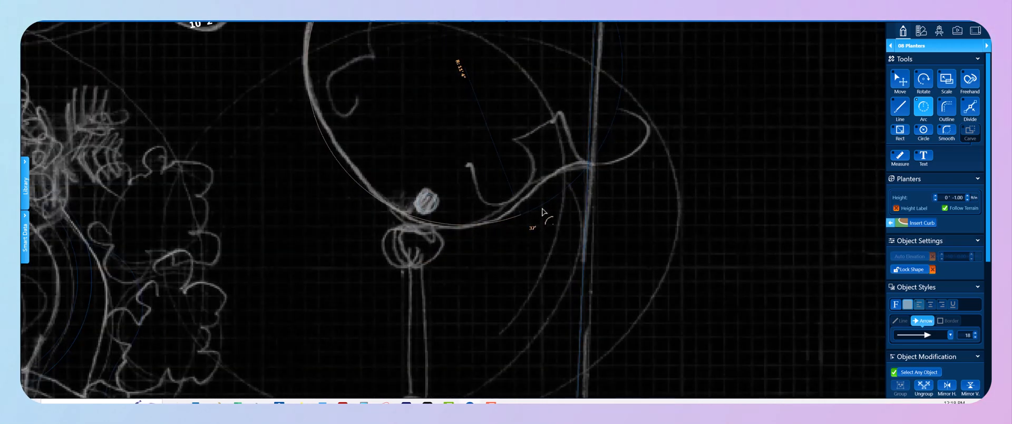
pyautogui.scroll(2, 593, 173)
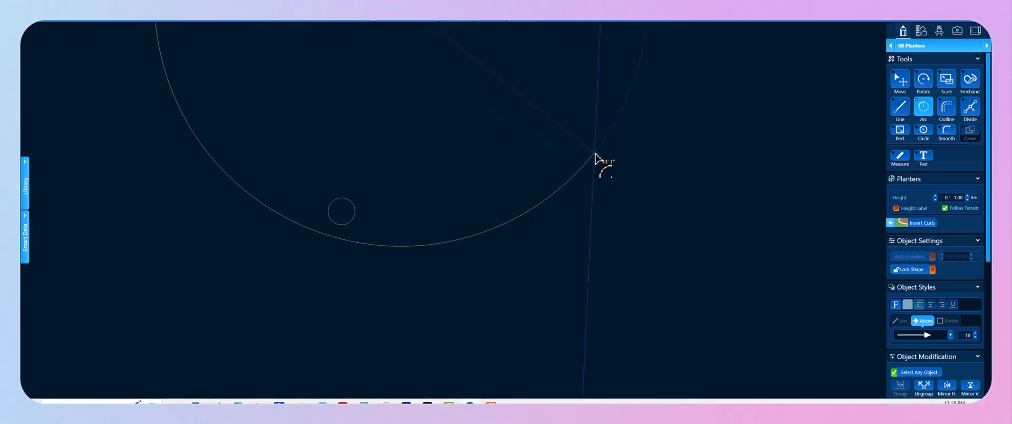
pyautogui.click(594, 154)
# - Close the bed by outlining along the side fence and the rear fence back to its starting point
pyautogui.press('o')
pyautogui.scroll(-8, 594, 148)
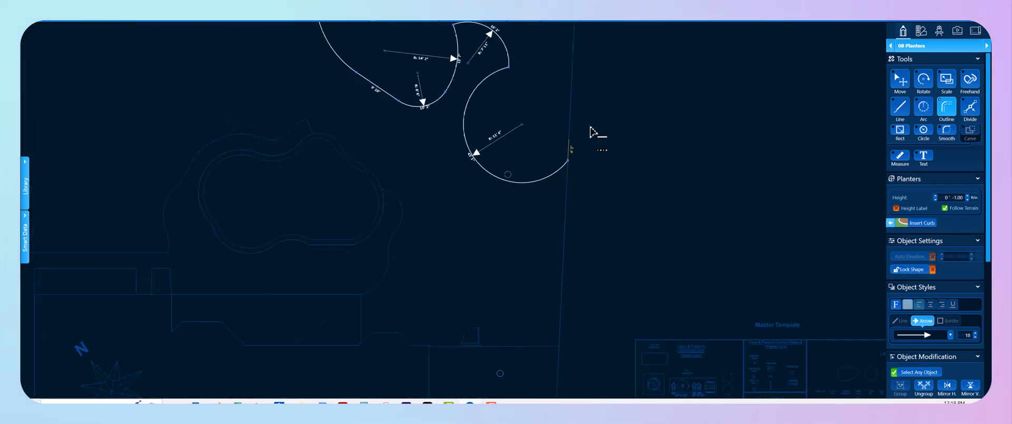
pyautogui.moveTo(574, 195); pyautogui.dragTo(576, 252, button='middle')
pyautogui.scroll(-5, 576, 248)
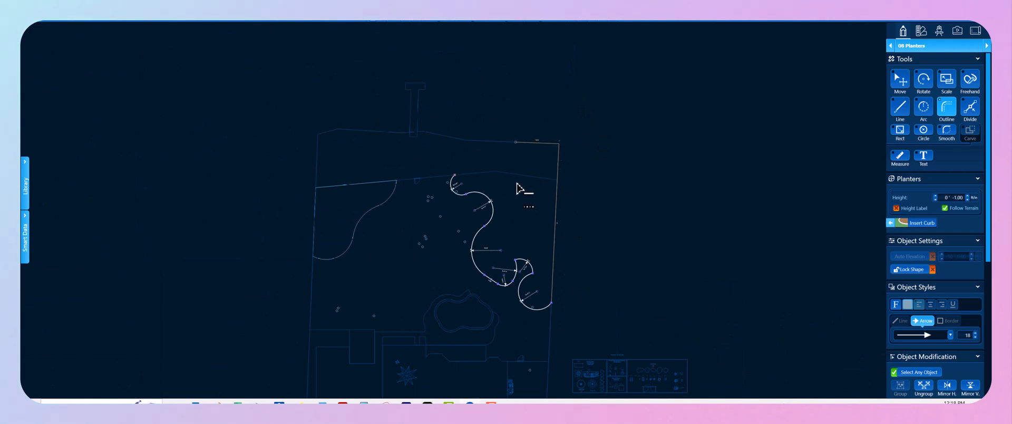
pyautogui.click(558, 182)
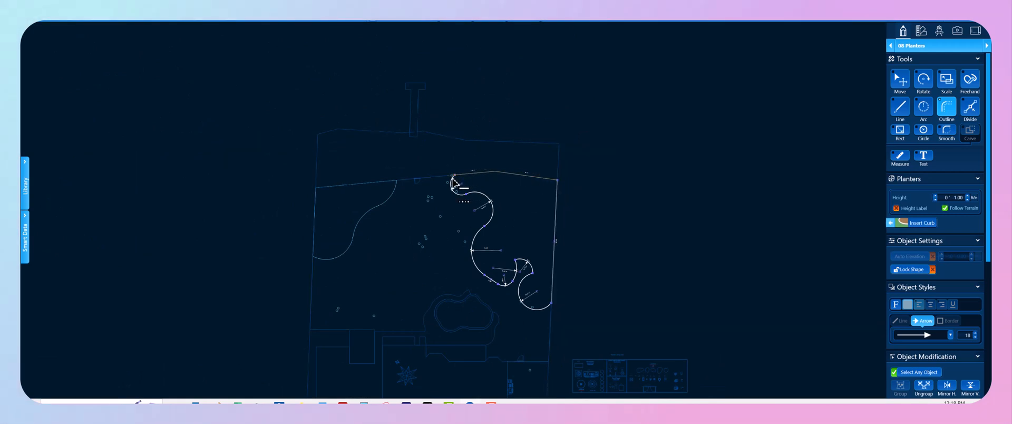
pyautogui.scroll(5, 454, 182)
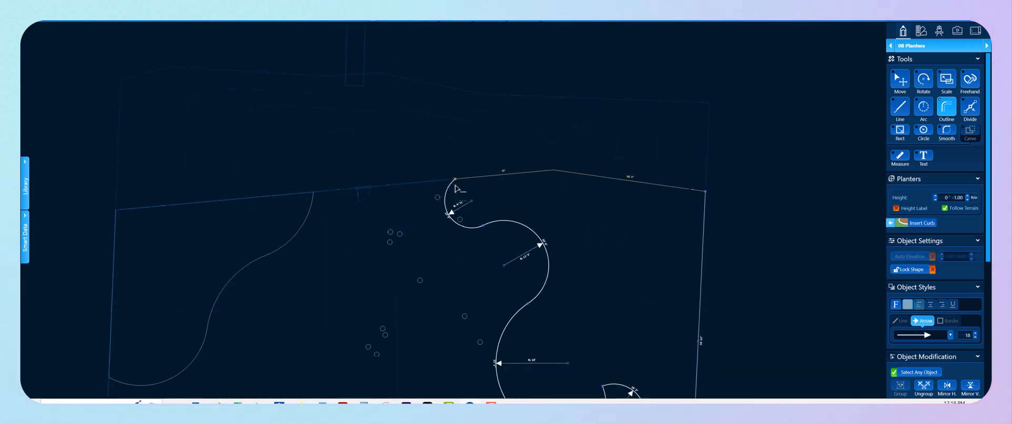
pyautogui.scroll(5, 455, 182)
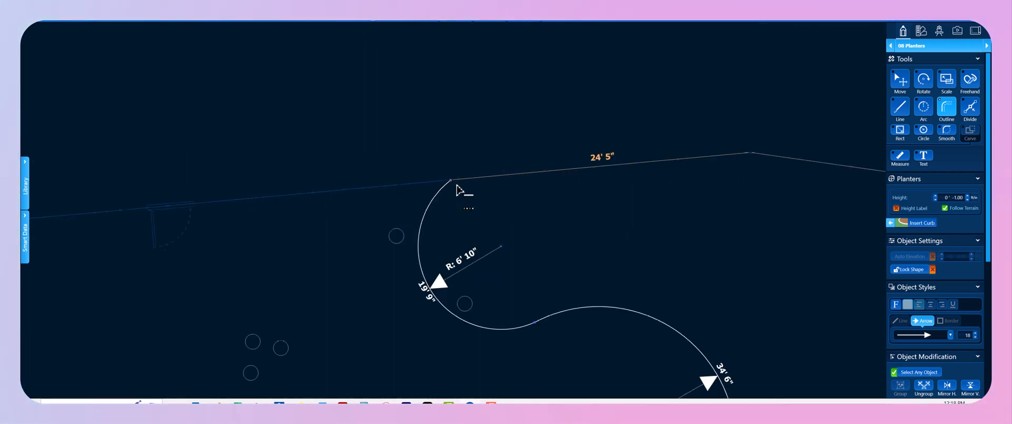
pyautogui.click(443, 183)
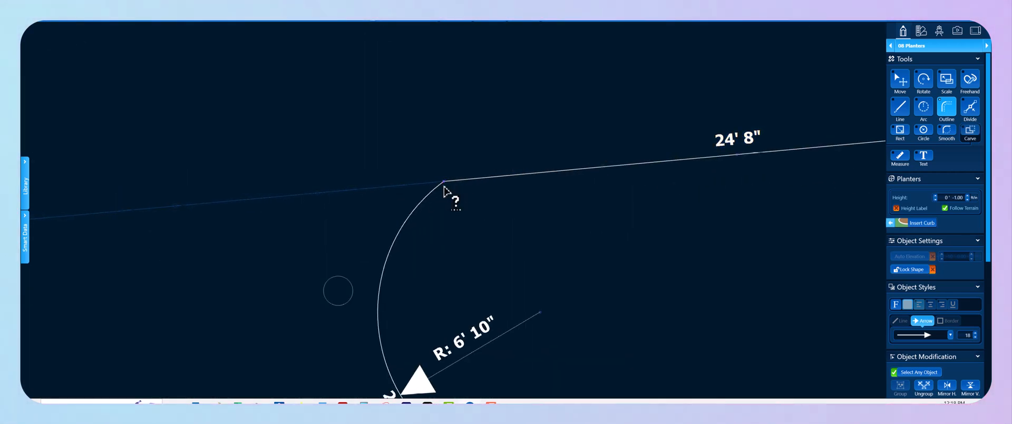
pyautogui.scroll(-12, 448, 202)
pyautogui.press('Escape')
# - Trace the sketched bottlebrush bed beside the pool with a 6' radius arc and close it by outlining the pool surround's edge
pyautogui.moveTo(432, 267); pyautogui.dragTo(422, 157, button='middle')
pyautogui.scroll(6, 413, 216)
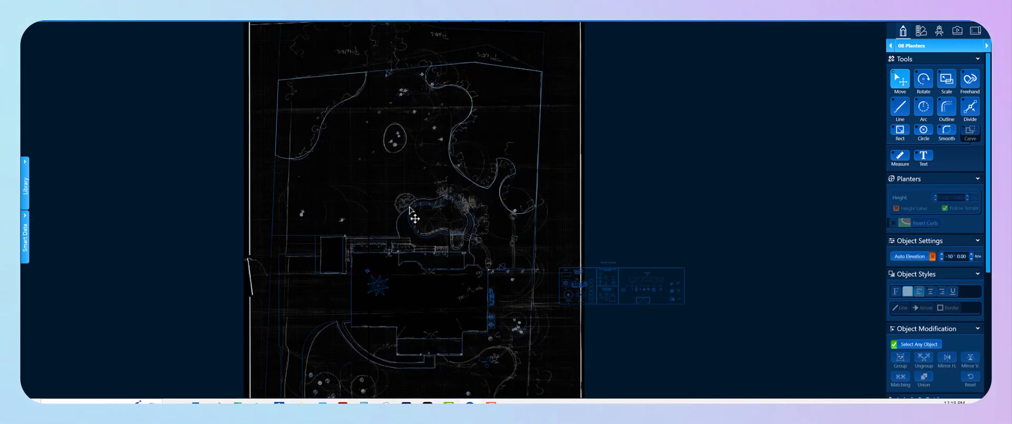
pyautogui.scroll(3, 417, 270)
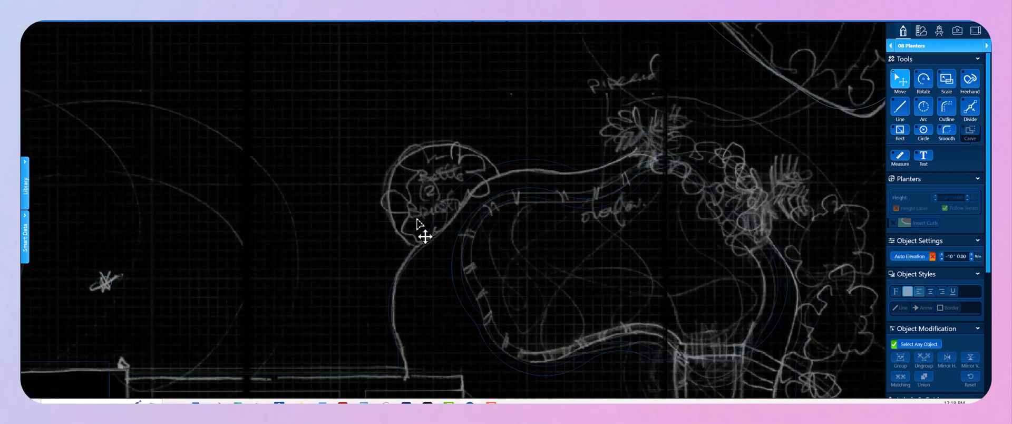
pyautogui.press('a')
pyautogui.click(432, 241)
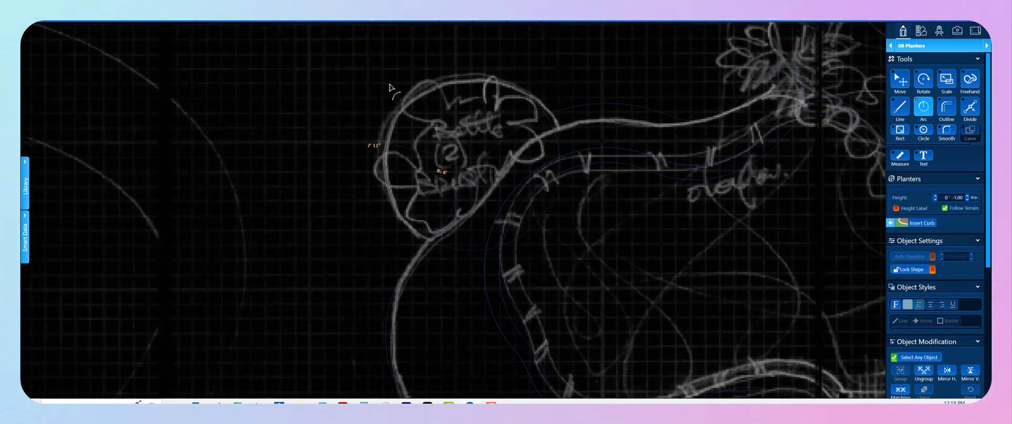
pyautogui.scroll(2, 537, 129)
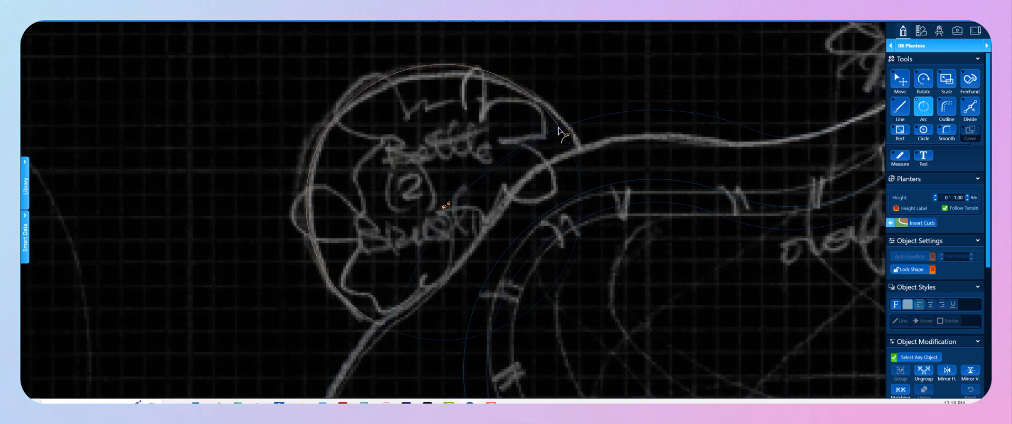
pyautogui.click(550, 135)
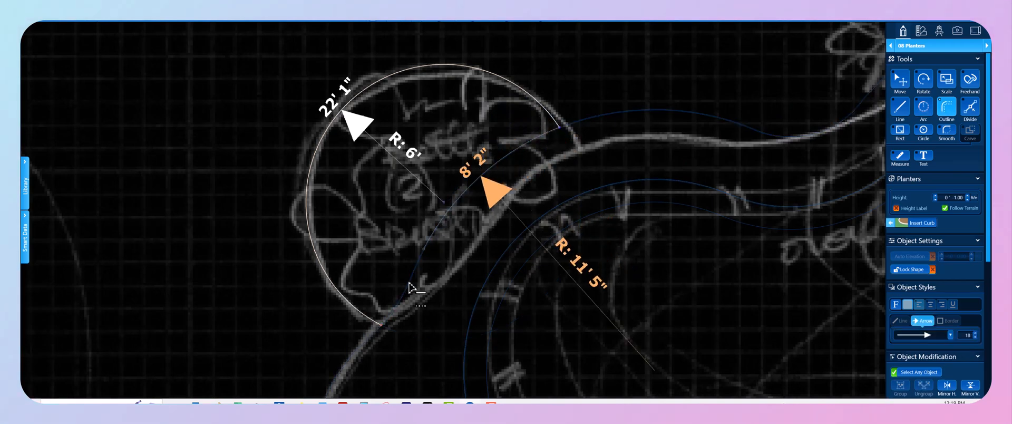
pyautogui.click(381, 326)
pyautogui.scroll(-4, 408, 270)
pyautogui.press('Escape')
# - Try to smooth the sharp outer corner at the end of the pool's hardscape surround
pyautogui.moveTo(591, 158)
pyautogui.mouseDown(button='middle')
pyautogui.moveTo(468, 117)
pyautogui.moveTo(465, 106)
pyautogui.mouseUp(button='middle')
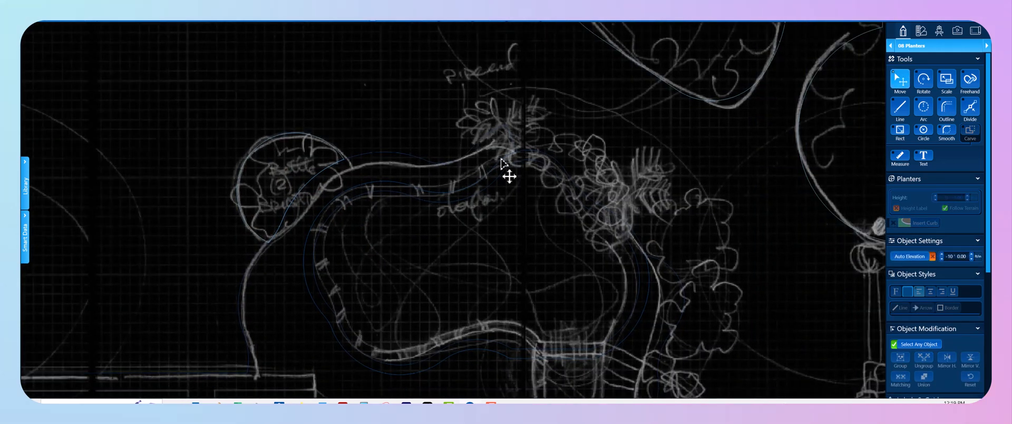
pyautogui.scroll(1, 491, 156)
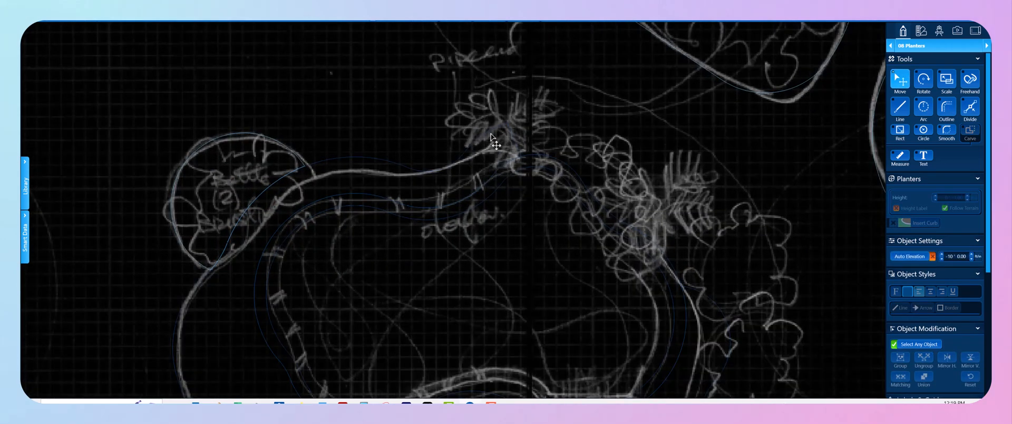
pyautogui.press('a')
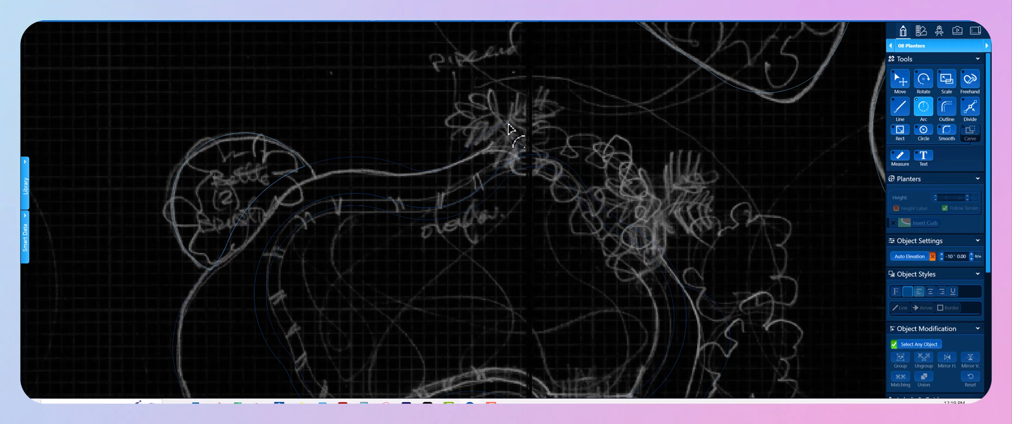
pyautogui.scroll(3, 509, 128)
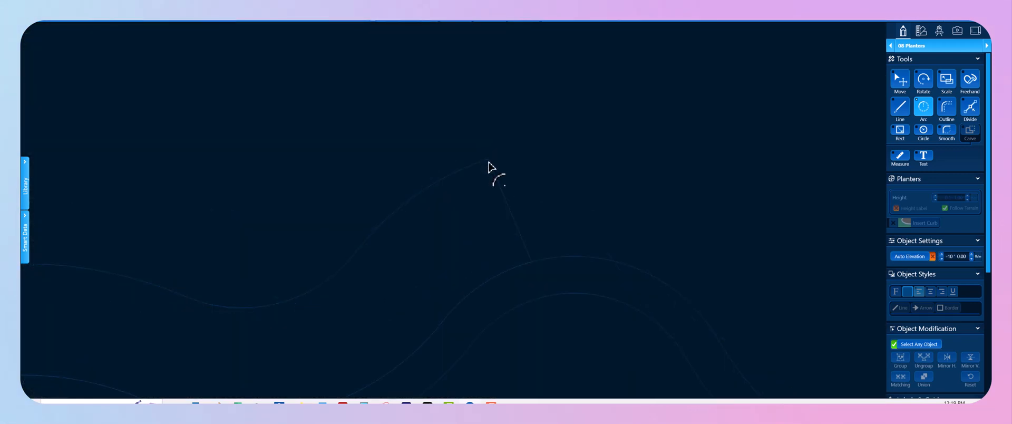
pyautogui.click(921, 48)
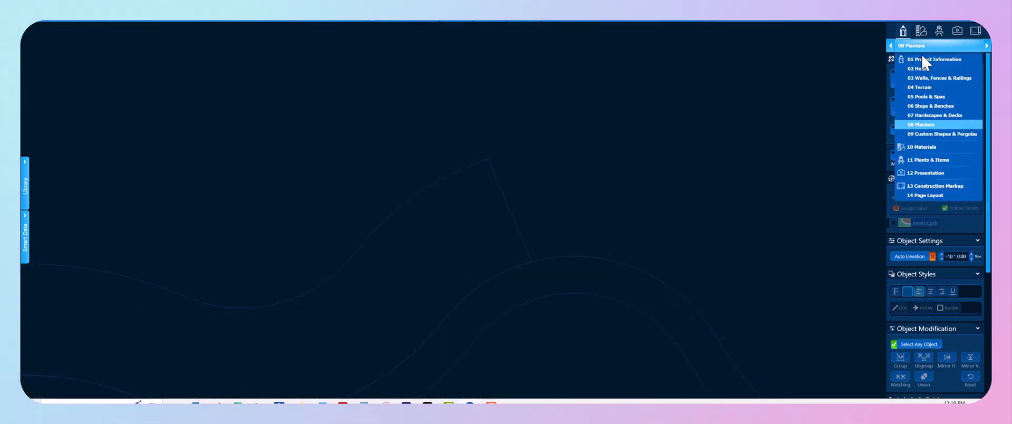
pyautogui.click(932, 110)
pyautogui.click(452, 178)
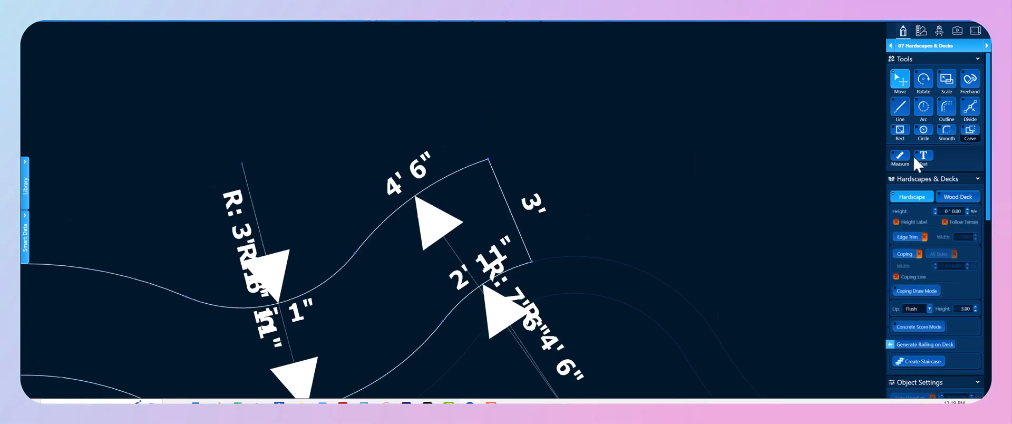
pyautogui.click(948, 135)
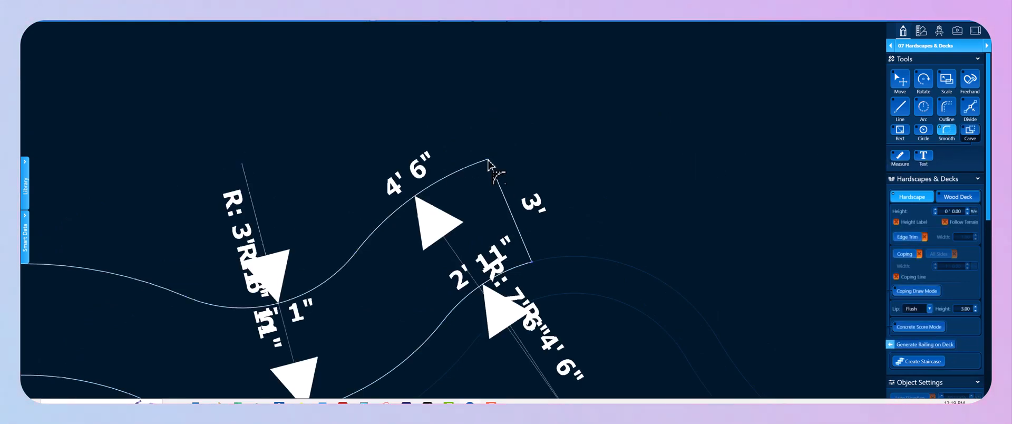
pyautogui.scroll(-3, 473, 186)
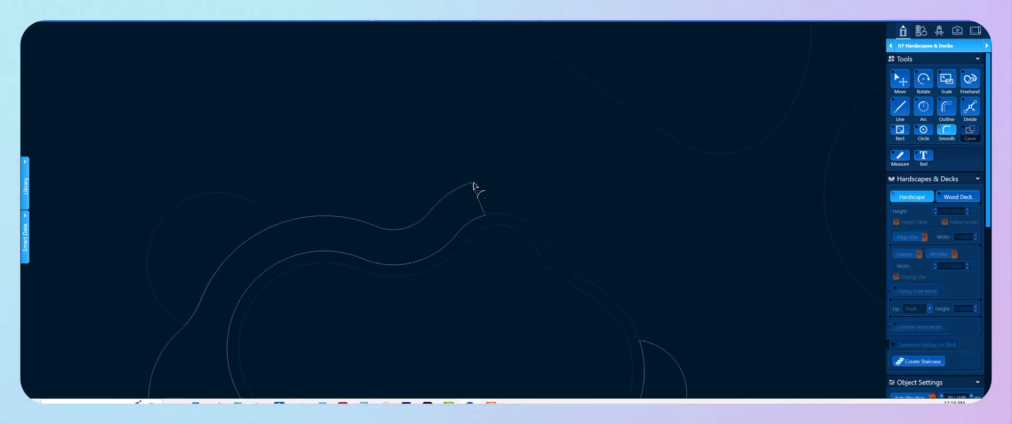
pyautogui.scroll(3, 473, 188)
pyautogui.click(919, 48)
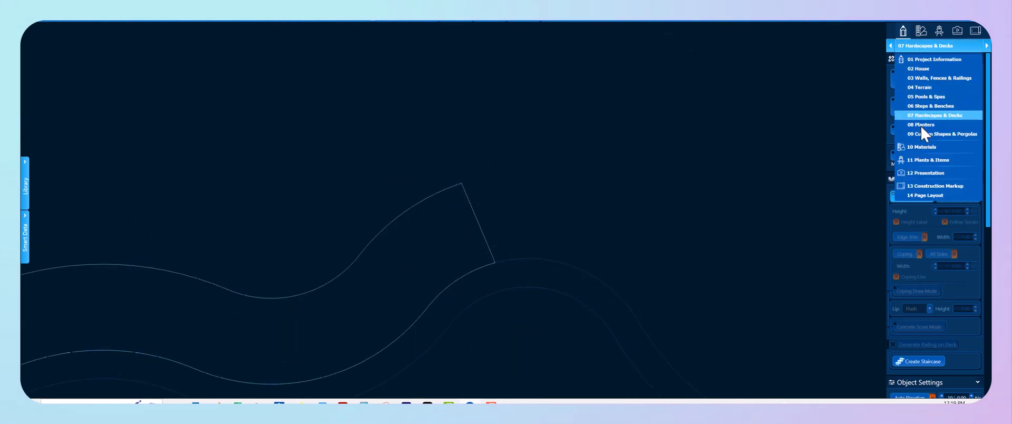
pyautogui.click(920, 125)
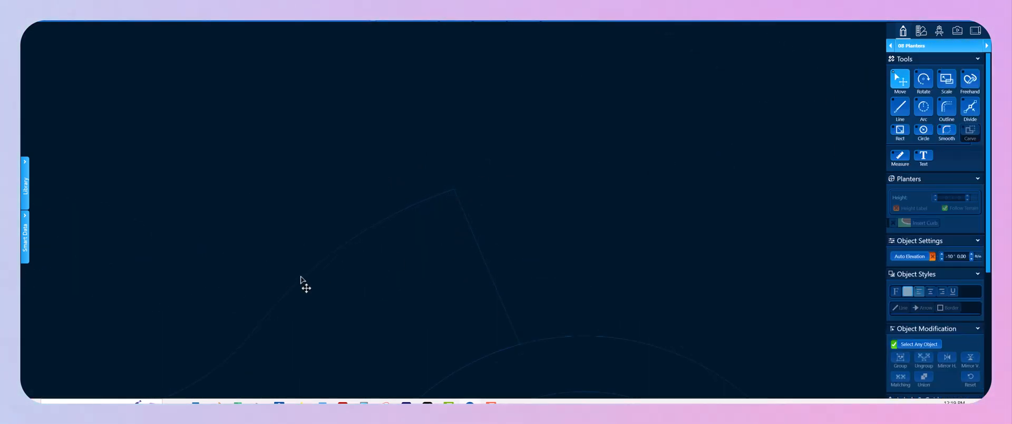
# - Trace the bed around the pool's planted side with a 17' radius arc from the surround's outer corner to the curved edge near the house
pyautogui.scroll(-4, 451, 252)
pyautogui.scroll(1, 424, 237)
pyautogui.moveTo(419, 210); pyautogui.dragTo(414, 185, button='middle')
pyautogui.press('space')
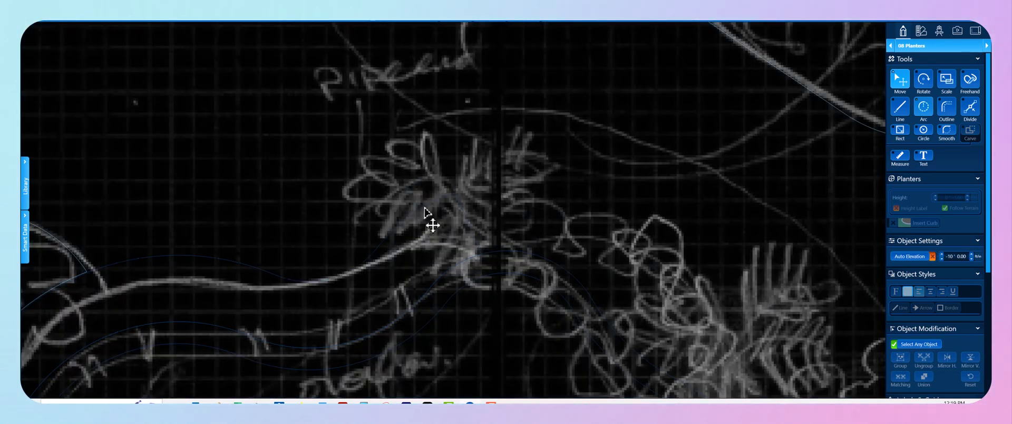
pyautogui.press('a')
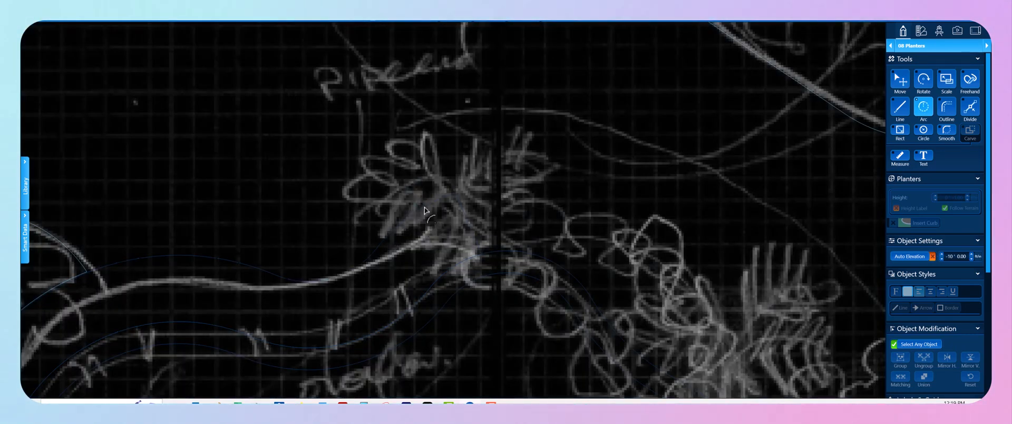
pyautogui.click(456, 194)
pyautogui.scroll(-4, 477, 232)
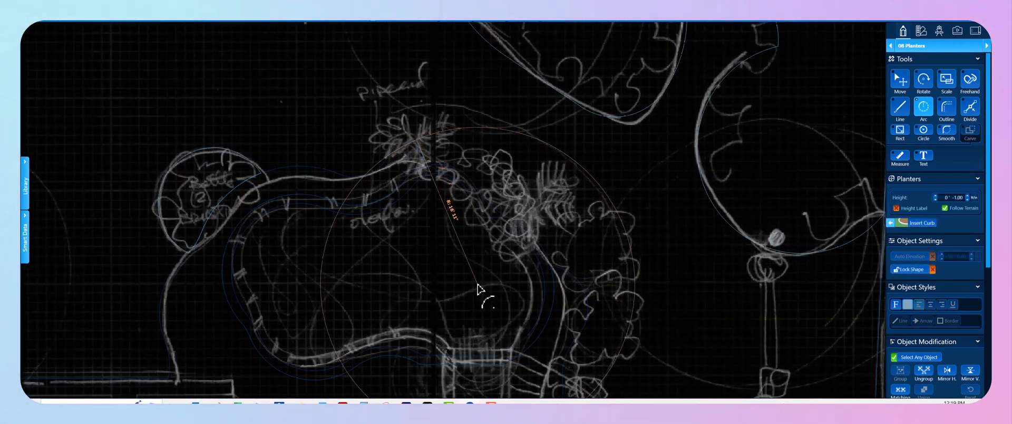
pyautogui.moveTo(481, 289); pyautogui.dragTo(431, 208, button='middle')
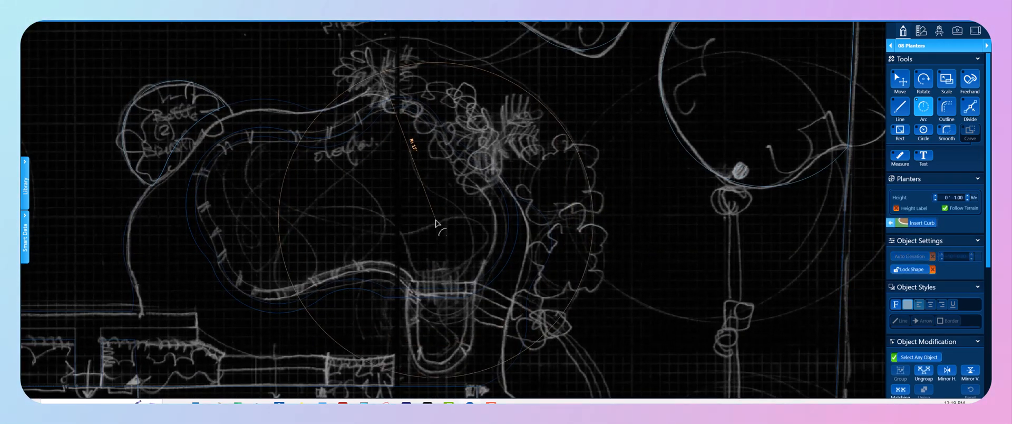
pyautogui.click(435, 220)
pyautogui.moveTo(539, 285); pyautogui.dragTo(482, 152, button='middle')
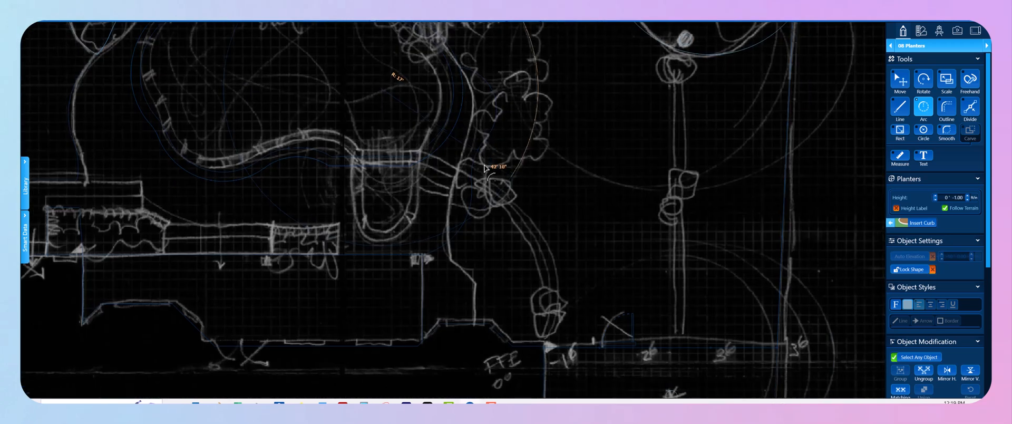
pyautogui.scroll(5, 466, 228)
pyautogui.click(479, 226)
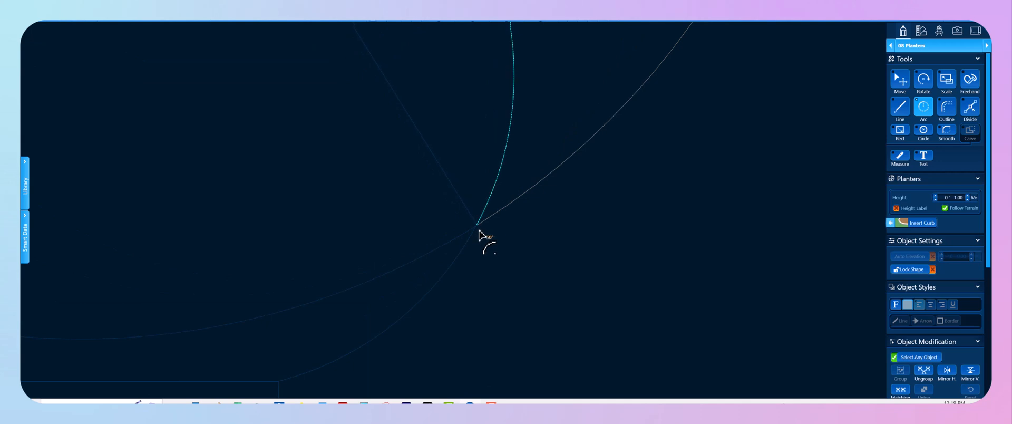
pyautogui.click(477, 228)
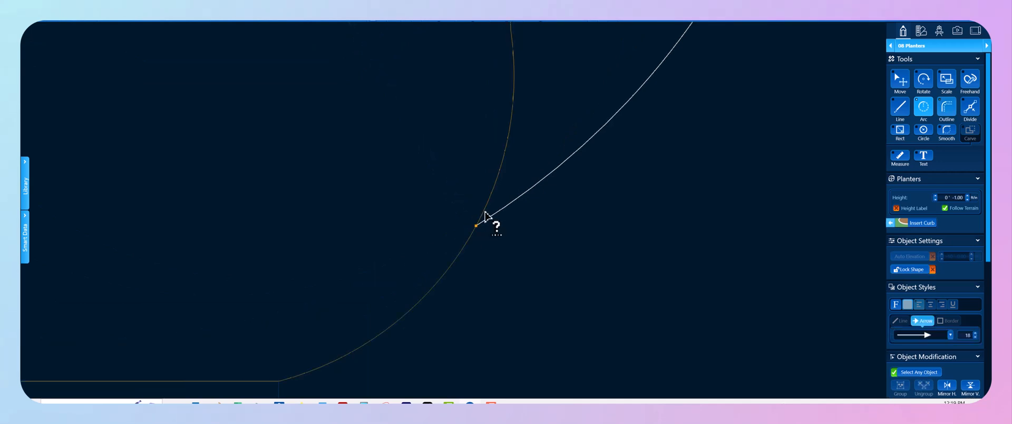
# - Close the poolside bed by outlining the curved hardscape and pool surround edges, finishing with a straight line to the arc's start
pyautogui.press('o')
pyautogui.scroll(-3, 494, 175)
pyautogui.moveTo(461, 236); pyautogui.dragTo(416, 356, button='middle')
pyautogui.scroll(-3, 424, 359)
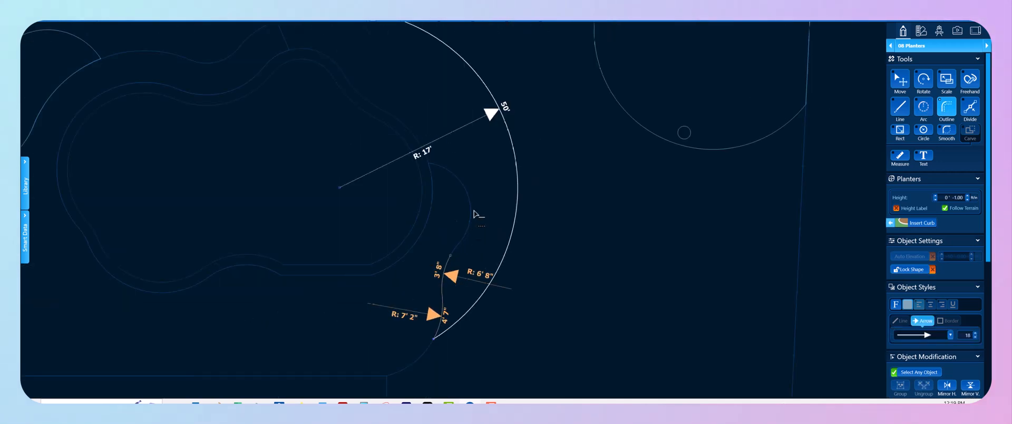
pyautogui.click(420, 129)
pyautogui.scroll(-2, 384, 197)
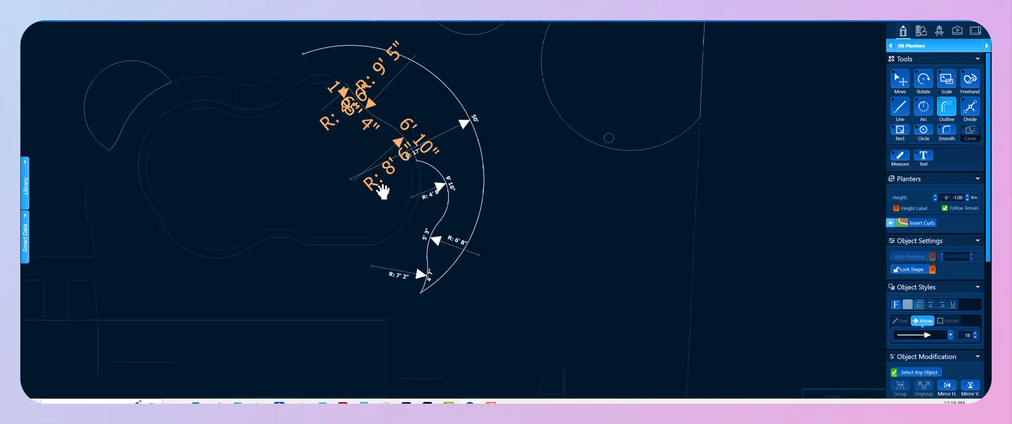
pyautogui.scroll(5, 384, 204)
pyautogui.click(371, 207)
pyautogui.press('l')
pyautogui.click(371, 208)
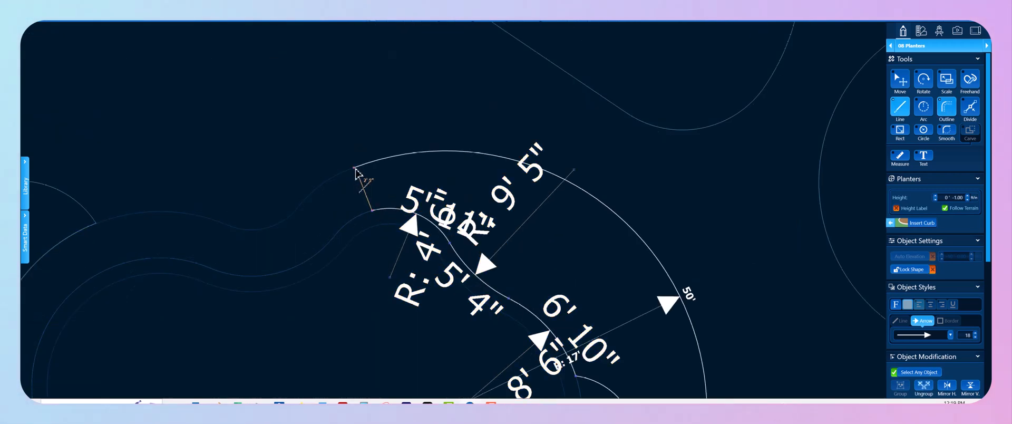
pyautogui.press('Escape')
# - Trace the front yard bed beside the driveway with an arc of about 7' 2" radius followed by one of about 9' 2" radius
pyautogui.scroll(-5, 368, 187)
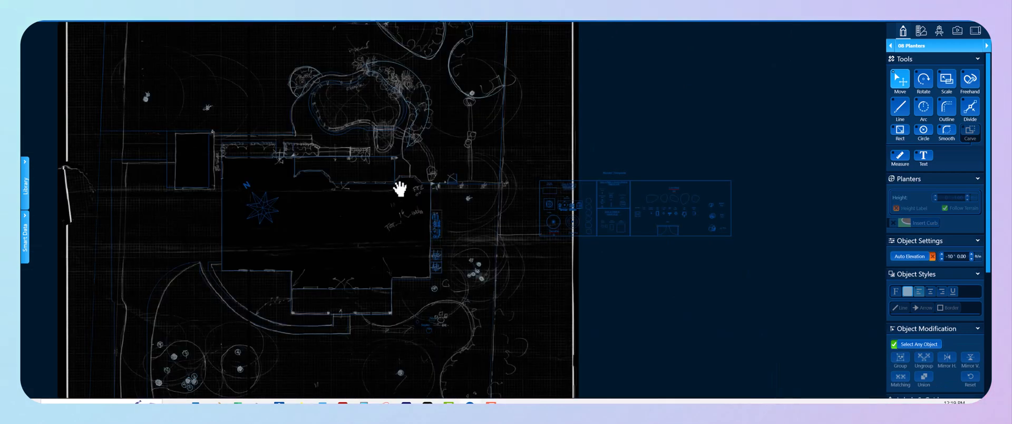
pyautogui.moveTo(400, 188); pyautogui.dragTo(398, 142, button='middle')
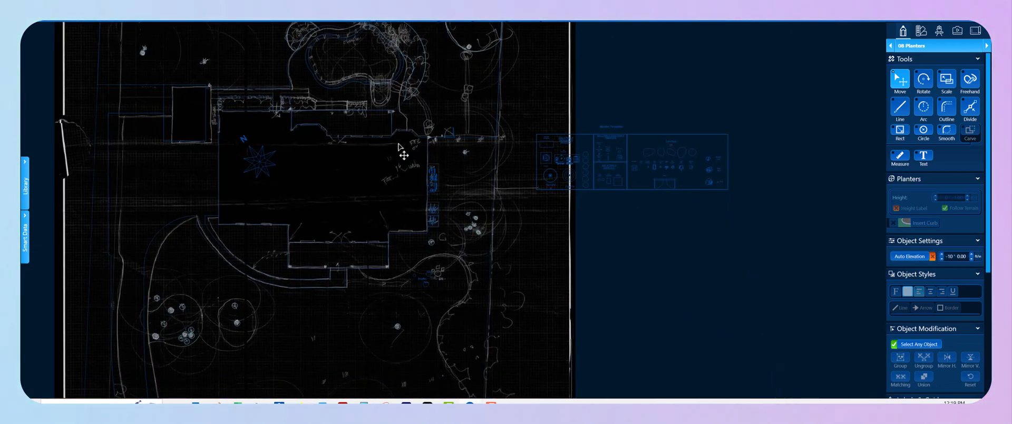
pyautogui.scroll(3, 400, 137)
pyautogui.moveTo(191, 211); pyautogui.dragTo(423, 237, button='middle')
pyautogui.moveTo(359, 273); pyautogui.dragTo(379, 43, button='middle')
pyautogui.scroll(-3, 386, 228)
pyautogui.scroll(6, 310, 270)
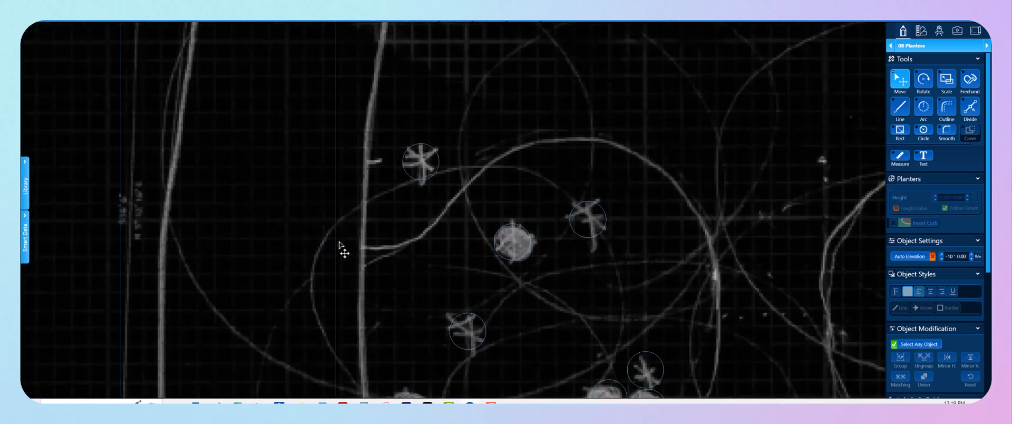
pyautogui.press('a')
pyautogui.click(335, 246)
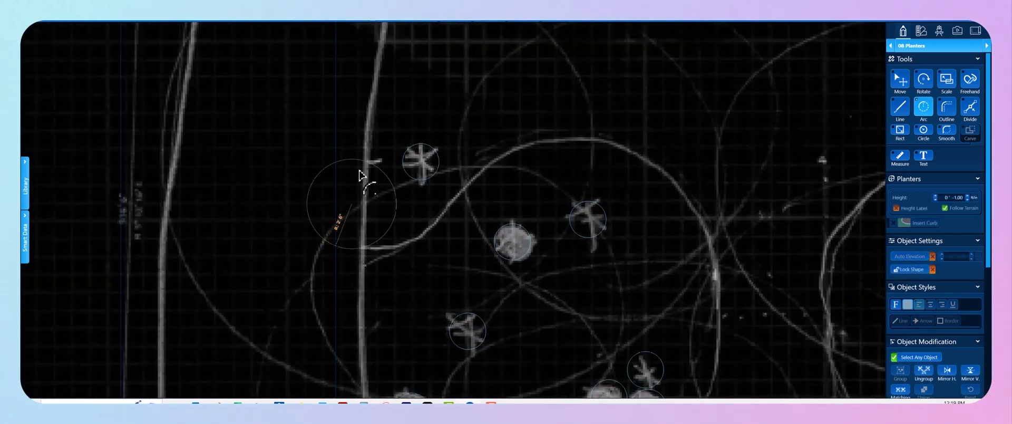
pyautogui.scroll(-1, 361, 158)
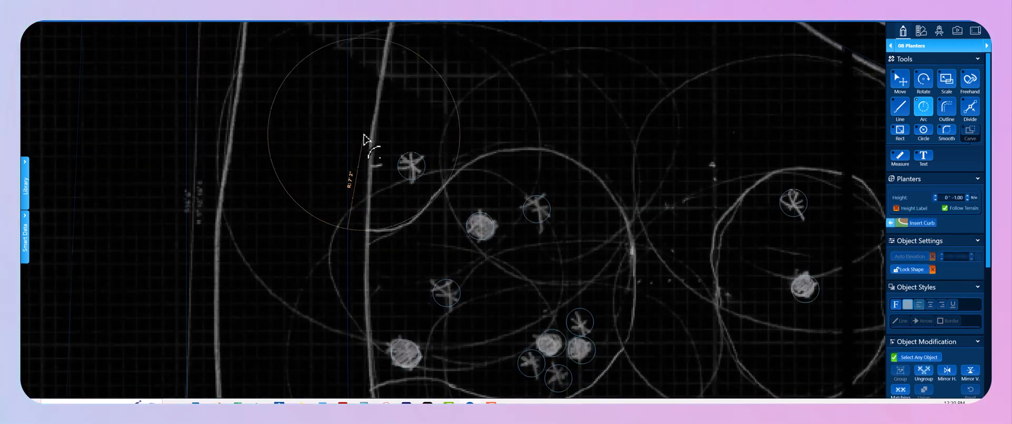
pyautogui.click(364, 139)
pyautogui.moveTo(502, 279); pyautogui.dragTo(452, 147, button='middle')
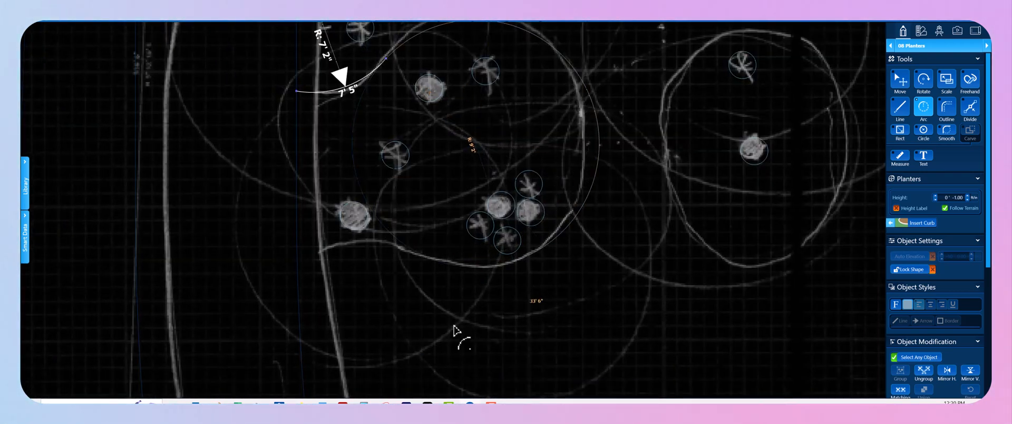
pyautogui.click(363, 363)
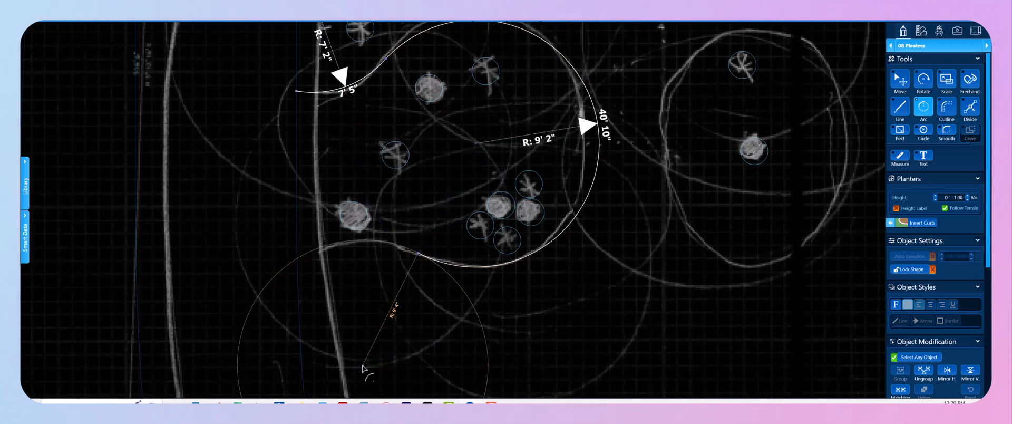
# - Draw the driveway bed's last sketched curve as an arc of about 9' 4" radius ending on the driveway edge
pyautogui.click(362, 366)
pyautogui.scroll(3, 271, 274)
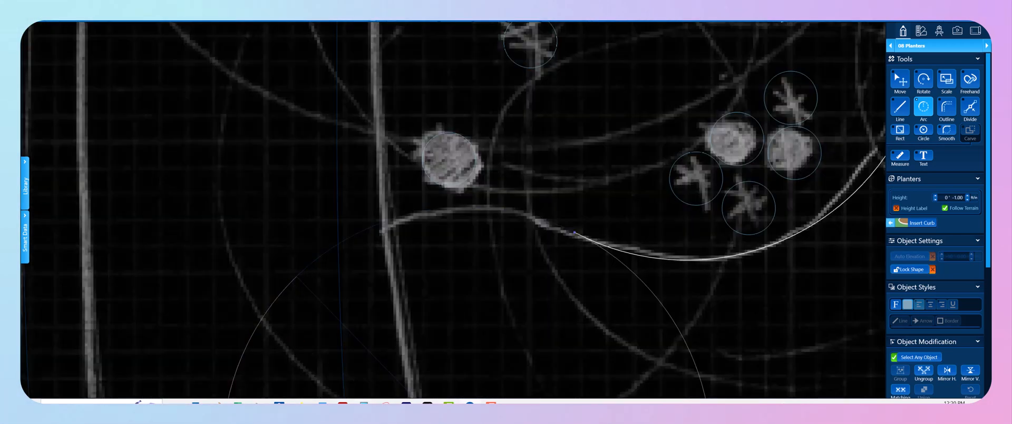
pyautogui.scroll(-4, 439, 316)
pyautogui.scroll(6, 400, 273)
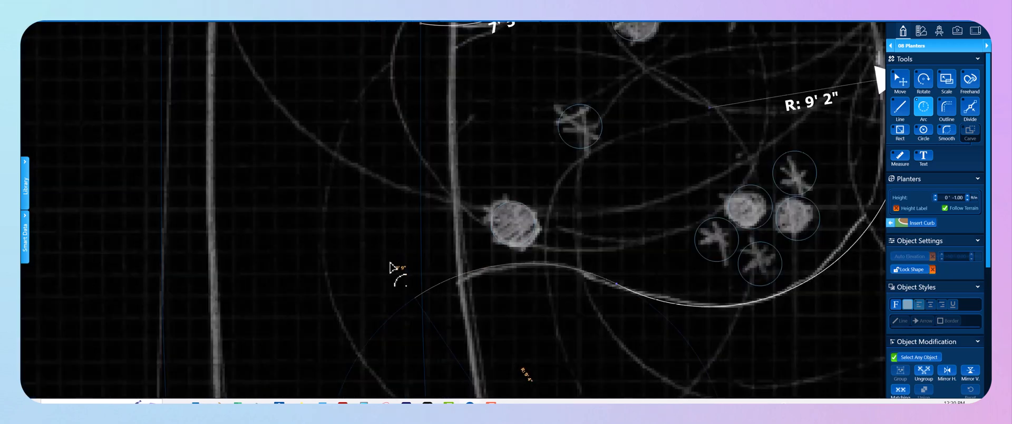
pyautogui.scroll(3, 476, 302)
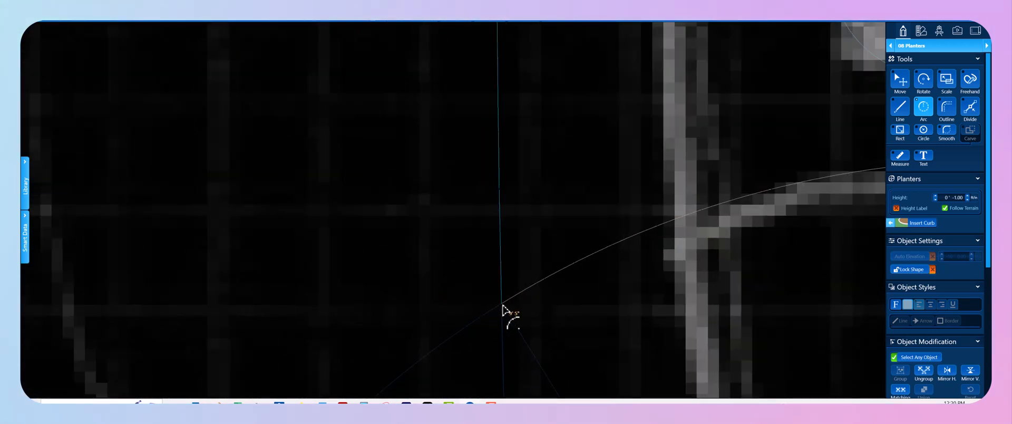
pyautogui.click(503, 305)
# - Close the front yard bed by outlining along the driveway edge back to its starting point
pyautogui.press('o')
pyautogui.scroll(-8, 499, 311)
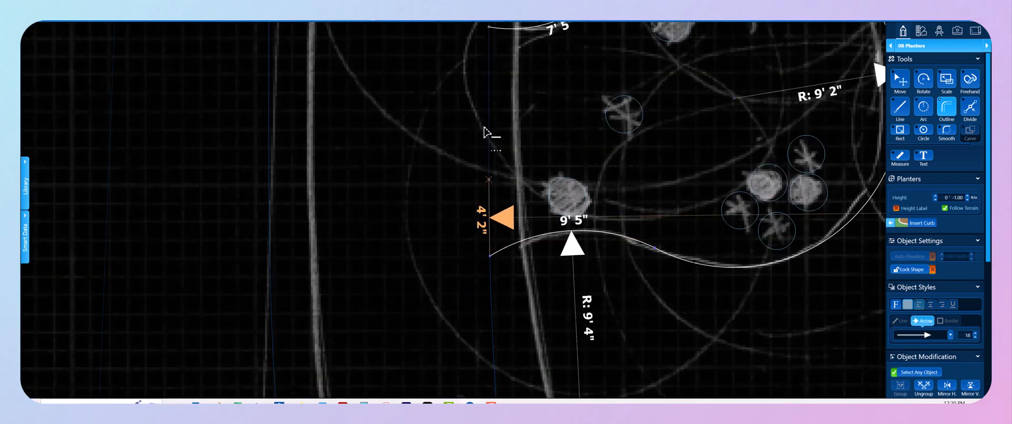
pyautogui.moveTo(485, 120); pyautogui.dragTo(482, 170, button='middle')
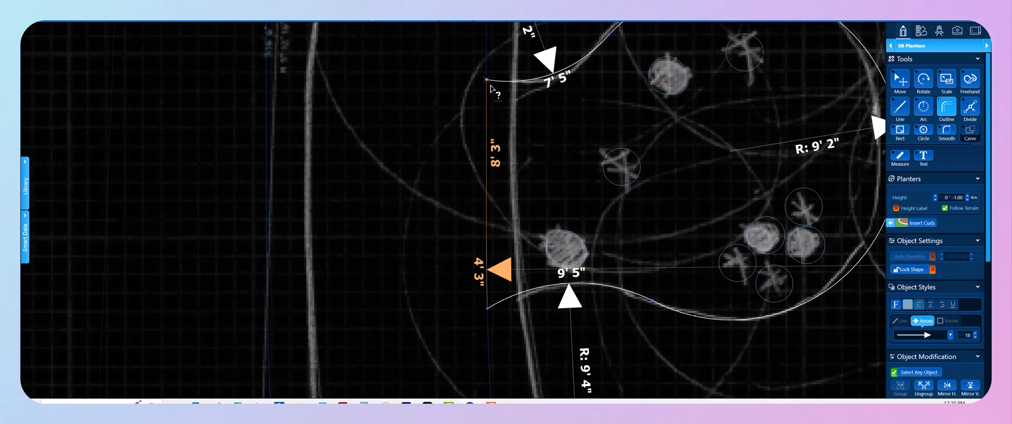
pyautogui.click(487, 80)
# - Trace the neighbouring round front yard bed as a full circle of about 8' 7" radius around its sketched plants
pyautogui.scroll(-4, 487, 79)
pyautogui.moveTo(460, 105); pyautogui.dragTo(289, 110, button='middle')
pyautogui.press('a')
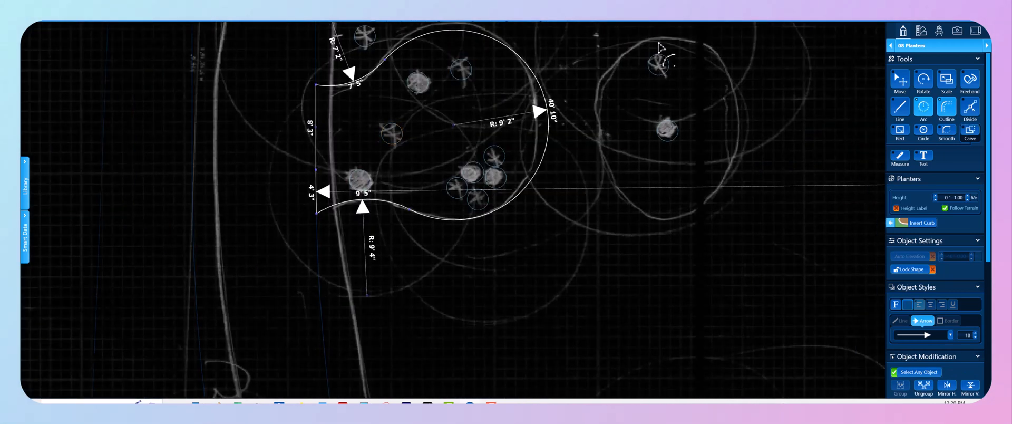
pyautogui.click(660, 38)
pyautogui.click(675, 138)
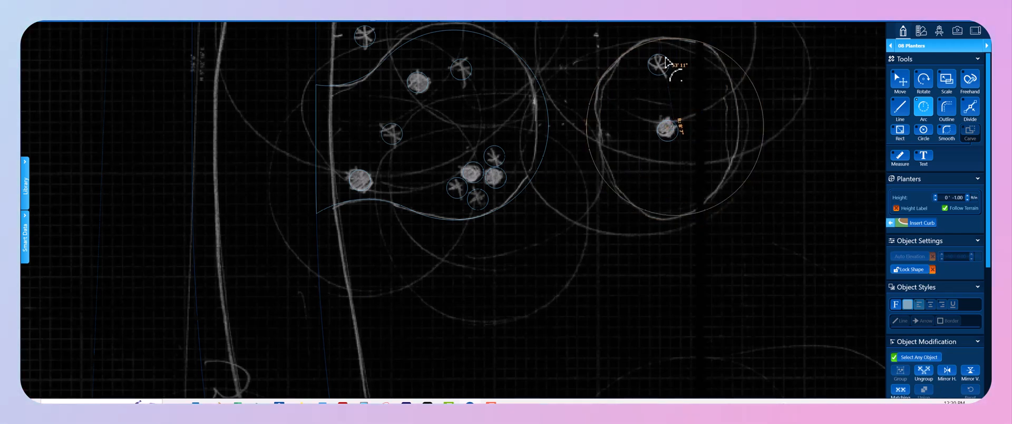
pyautogui.click(664, 58)
# - Begin the large bed farther down the driveway with an arc of about 43' 6" radius from the driveway edge along the sketched curve
pyautogui.scroll(-3, 677, 163)
pyautogui.moveTo(699, 160); pyautogui.dragTo(629, 28, button='middle')
pyautogui.scroll(5, 528, 221)
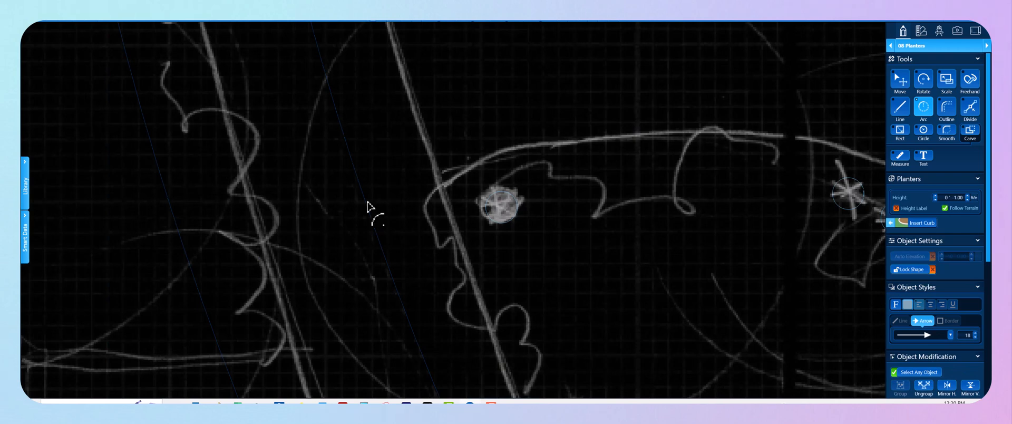
pyautogui.click(364, 200)
pyautogui.scroll(-3, 424, 236)
pyautogui.moveTo(424, 237); pyautogui.dragTo(386, 166, button='middle')
pyautogui.scroll(-3, 407, 211)
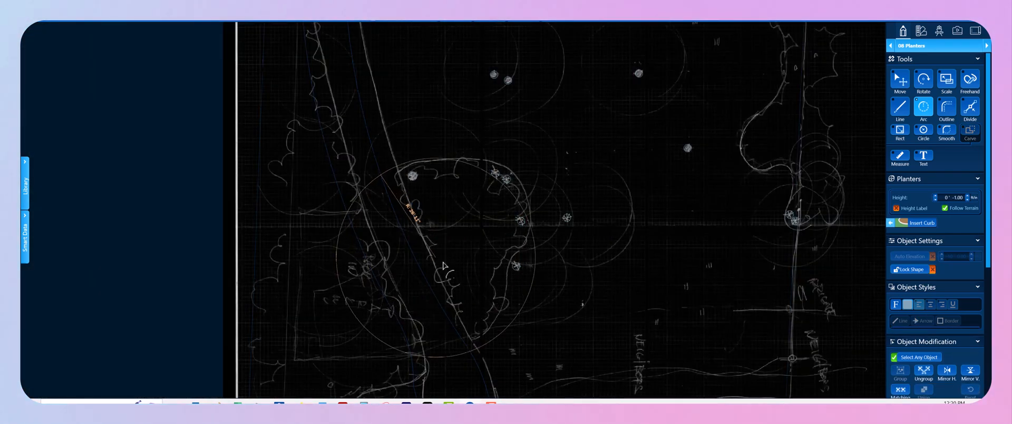
pyautogui.click(453, 322)
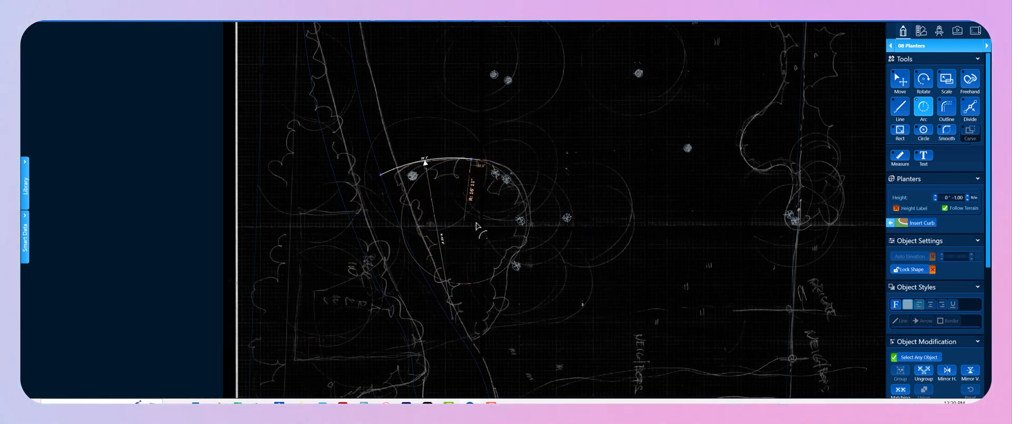
pyautogui.click(478, 192)
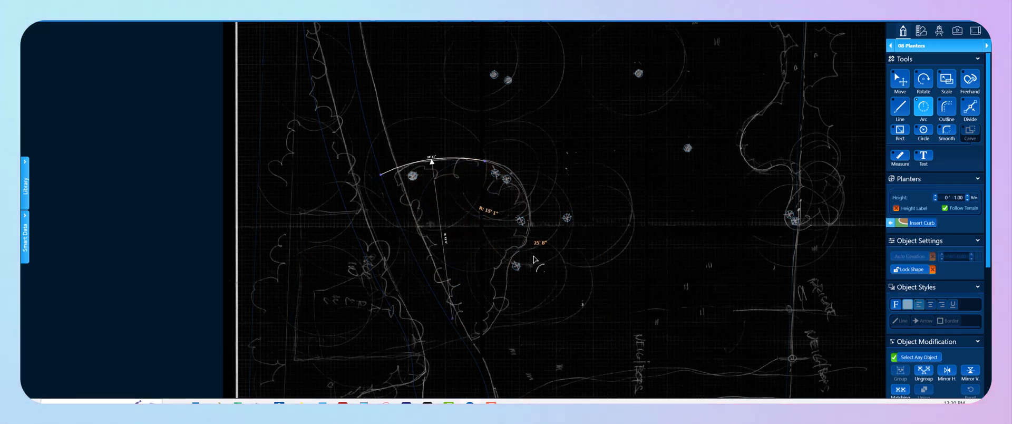
# - Continue the large bed's outline with arcs of about 15' 1", 13' and 14' 10" radius, ending on the driveway edge
pyautogui.moveTo(516, 215); pyautogui.dragTo(483, 144, button='middle')
pyautogui.scroll(2, 483, 149)
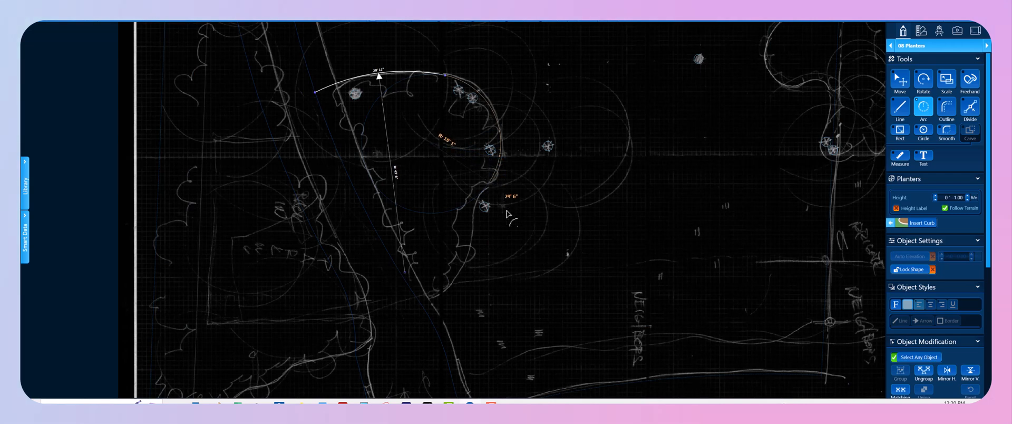
pyautogui.click(531, 234)
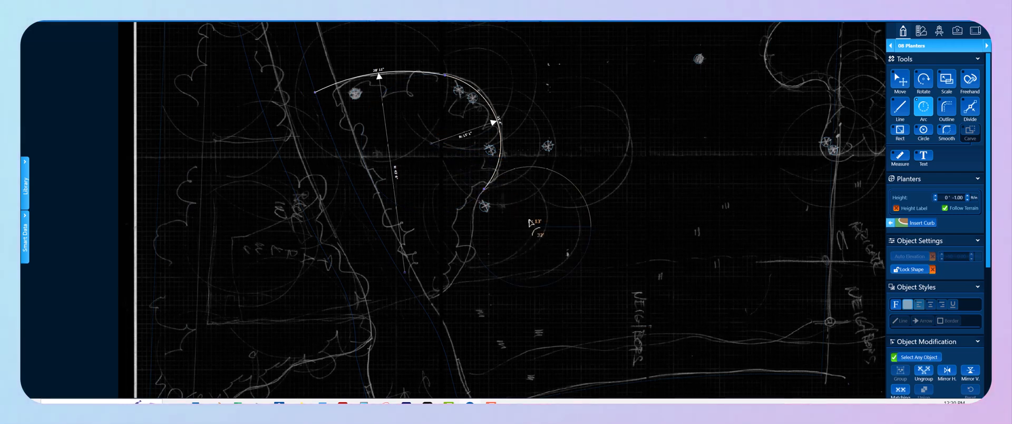
pyautogui.click(411, 245)
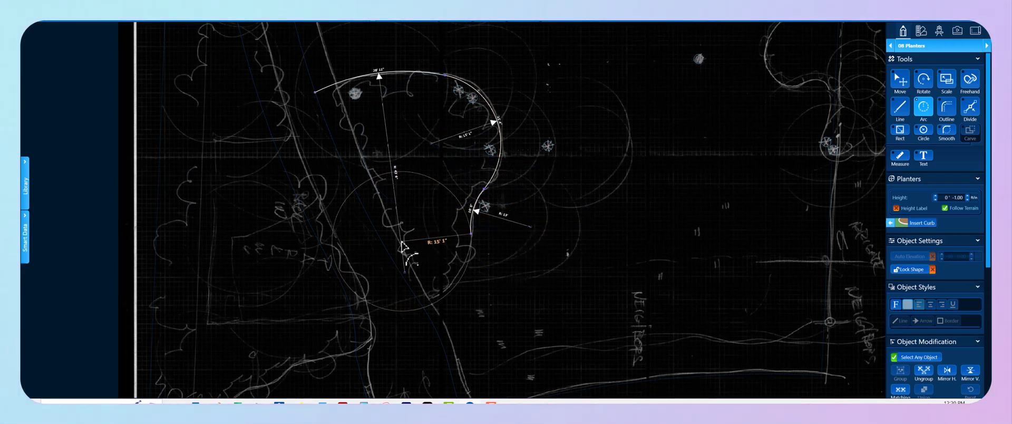
pyautogui.scroll(5, 409, 291)
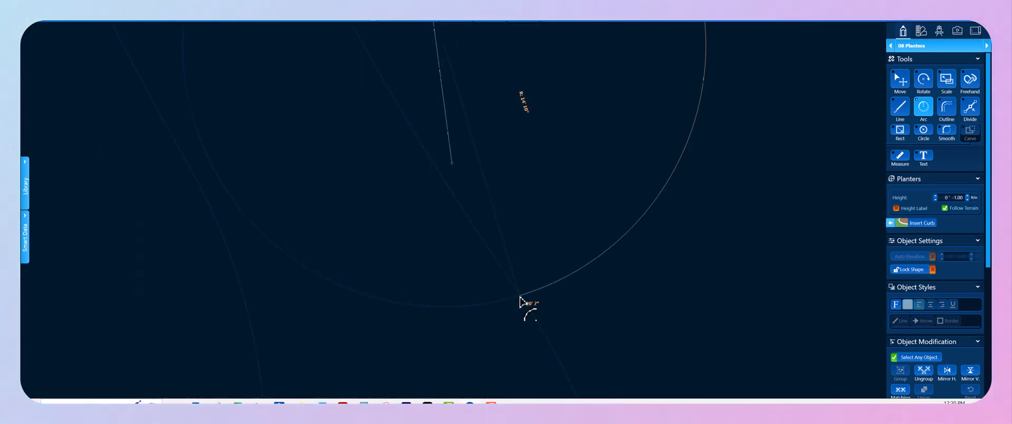
pyautogui.click(520, 296)
# - Close the large bed by outlining the curved driveway edge back to its first arc's starting point
pyautogui.press('o')
pyautogui.scroll(-4, 486, 236)
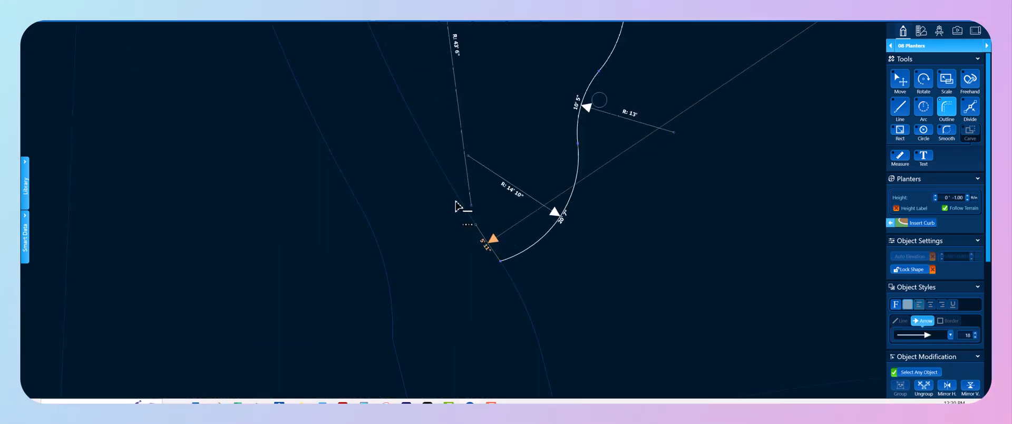
pyautogui.scroll(-3, 457, 206)
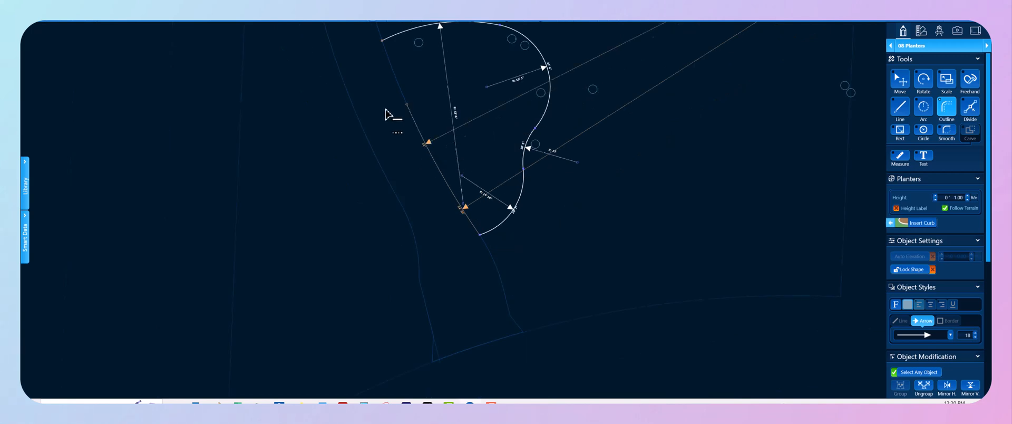
pyautogui.click(384, 43)
pyautogui.scroll(-4, 425, 109)
pyautogui.rightClick(533, 190)
# - Start an arc on the side boundary line to trace the rounded end of the sketched bed around its two shrubs
pyautogui.moveTo(520, 145); pyautogui.dragTo(395, 202, button='middle')
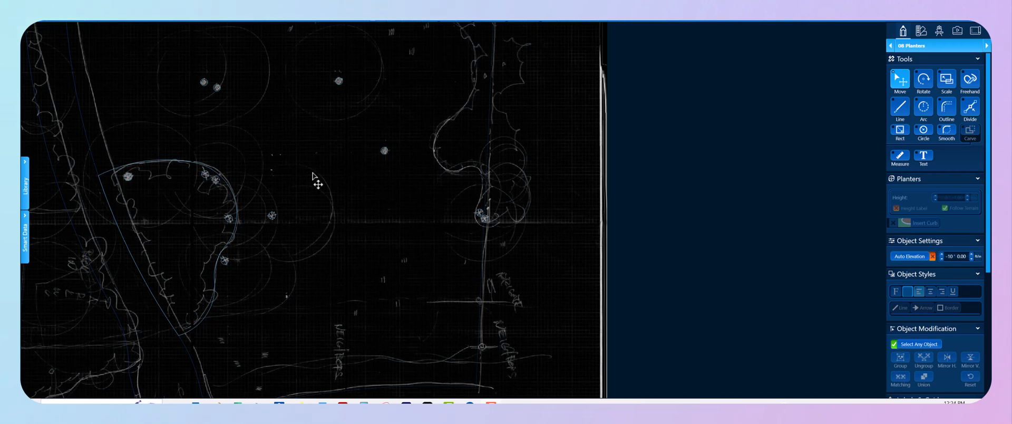
pyautogui.scroll(5, 549, 228)
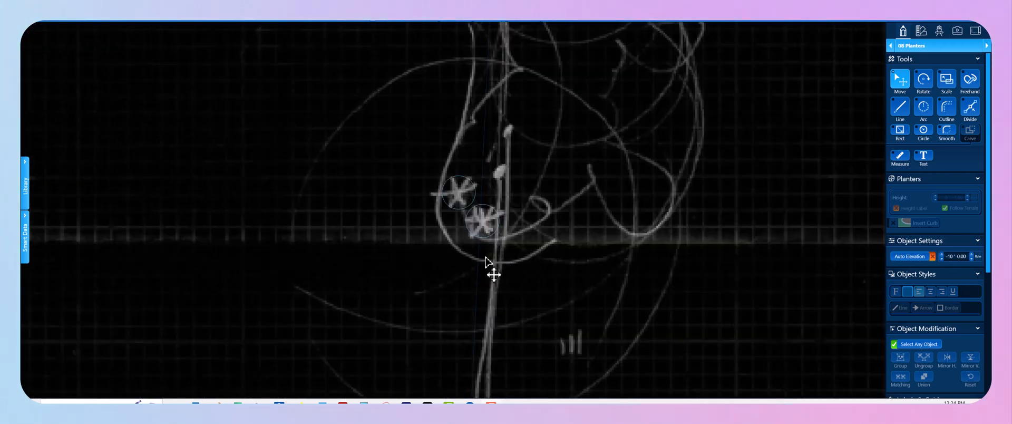
pyautogui.press('a')
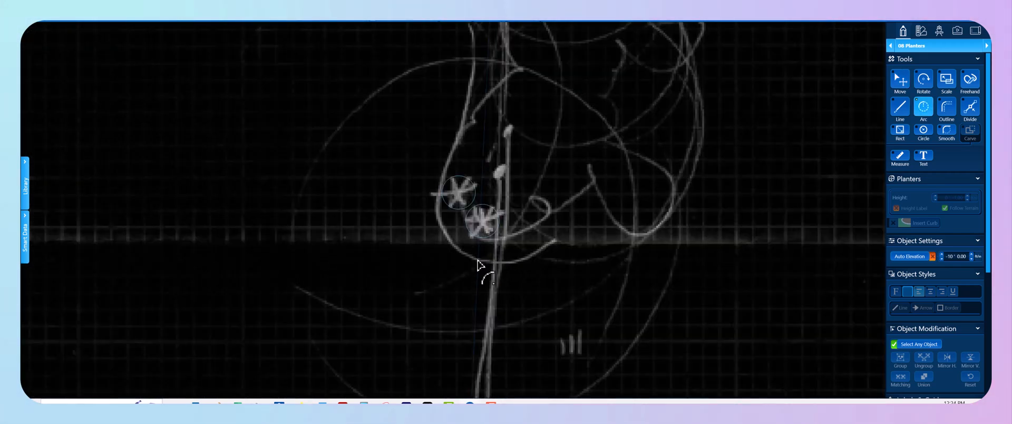
pyautogui.click(477, 260)
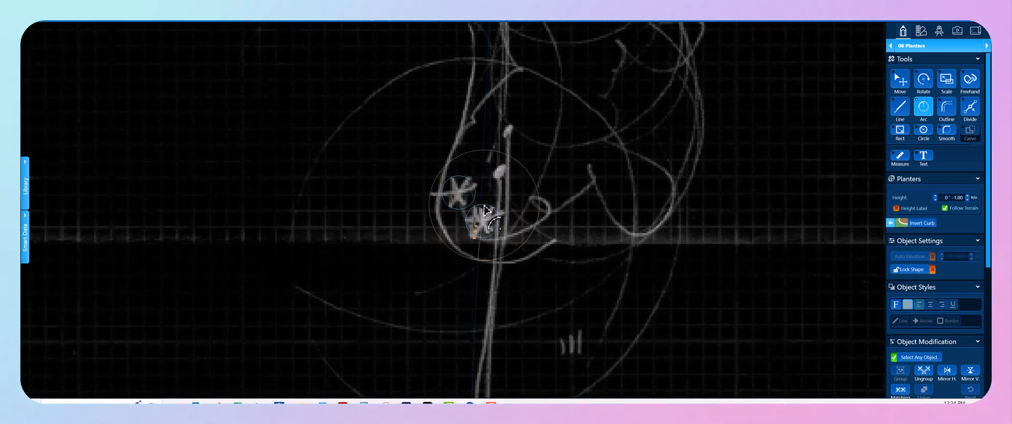
# - Trace the lowest curves of the sketched bed edge with tangent arcs of about 3' 4" and 6' 1" radius
pyautogui.moveTo(379, 163); pyautogui.dragTo(326, 295, button='middle')
pyautogui.scroll(-2, 343, 262)
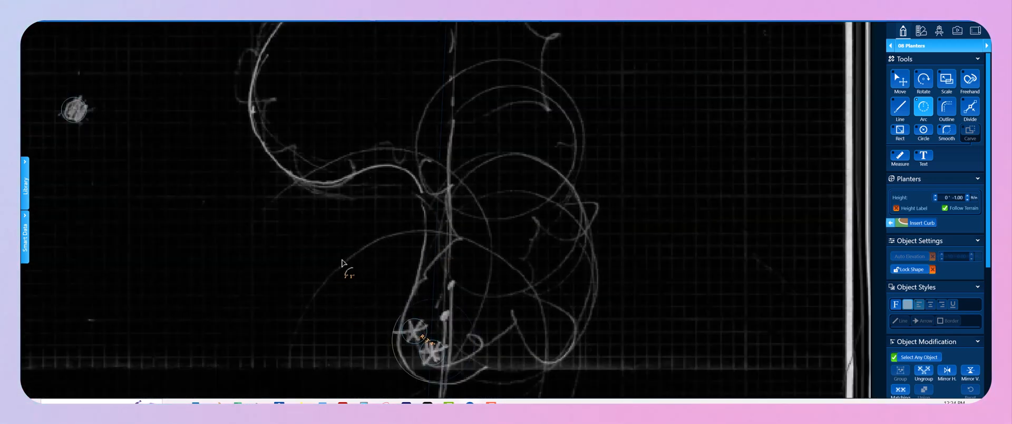
pyautogui.click(335, 248)
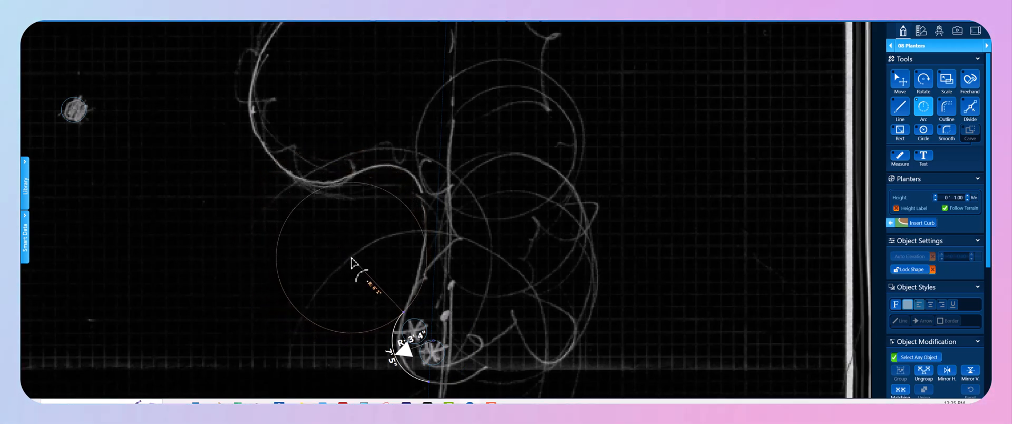
pyautogui.click(351, 259)
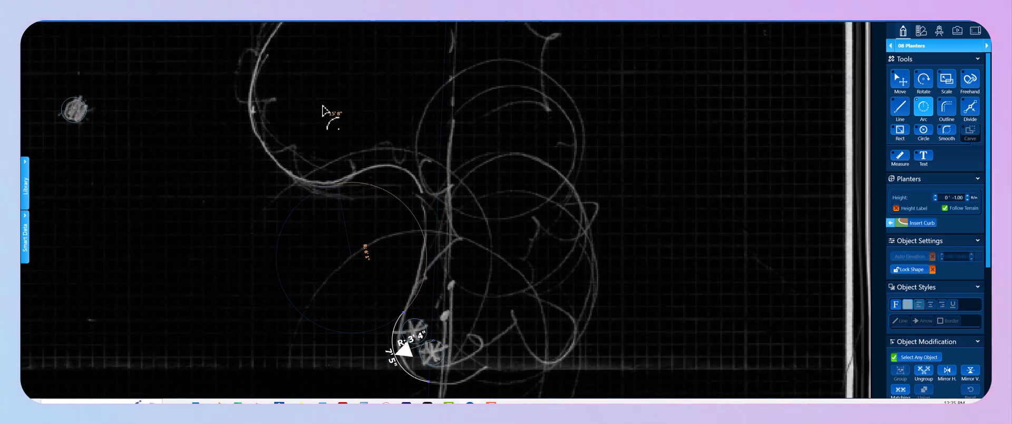
pyautogui.click(323, 110)
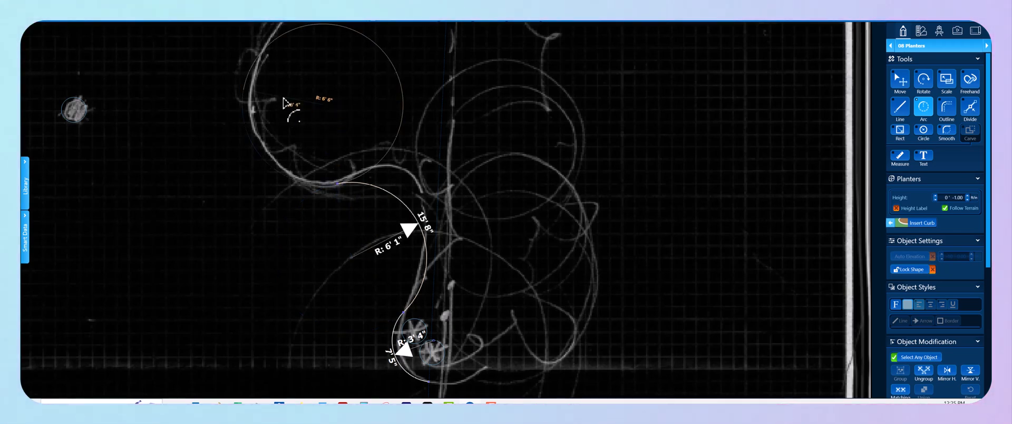
# - Continue the bed edge up the sketch with tangent arcs of about 6' 6" and 22' radius
pyautogui.moveTo(290, 100); pyautogui.dragTo(294, 267, button='middle')
pyautogui.scroll(-3, 332, 235)
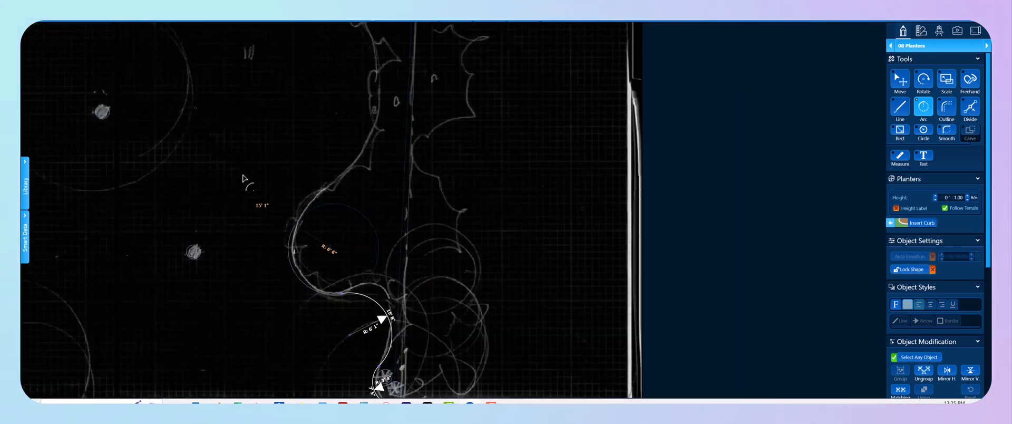
pyautogui.moveTo(229, 106); pyautogui.dragTo(209, 193, button='middle')
pyautogui.scroll(-2, 209, 197)
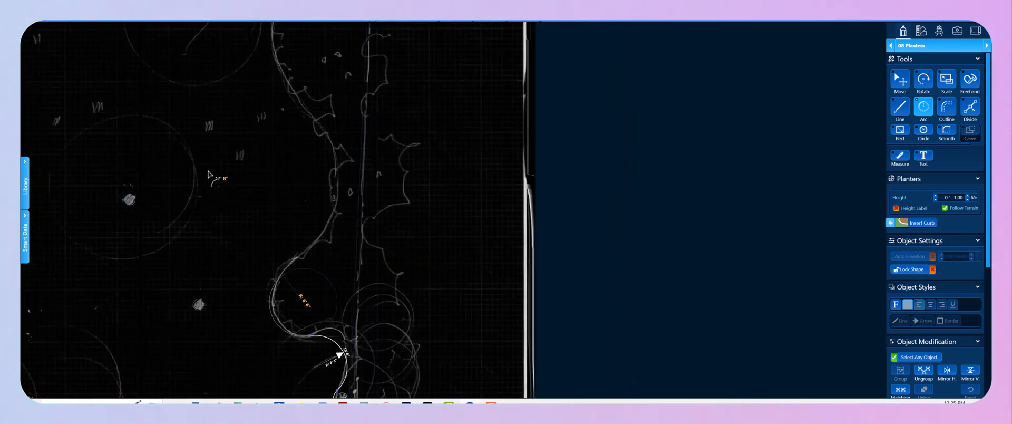
pyautogui.click(208, 174)
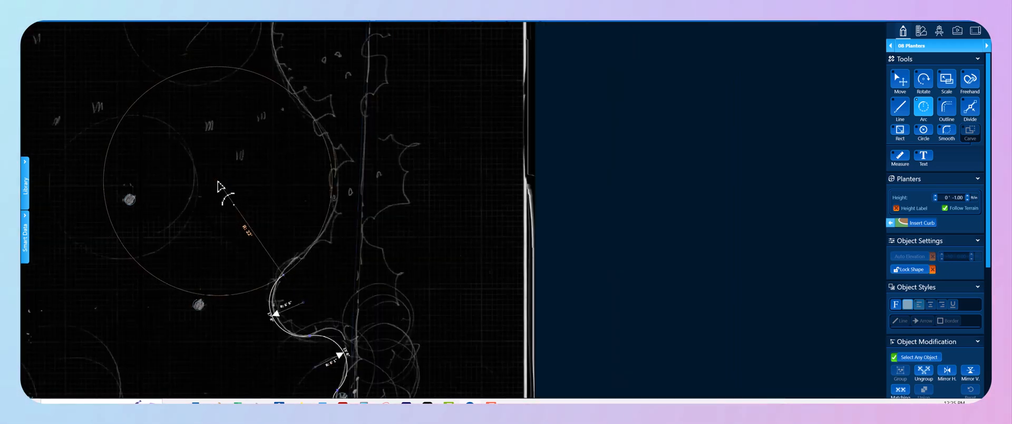
pyautogui.moveTo(277, 163); pyautogui.dragTo(270, 272, button='middle')
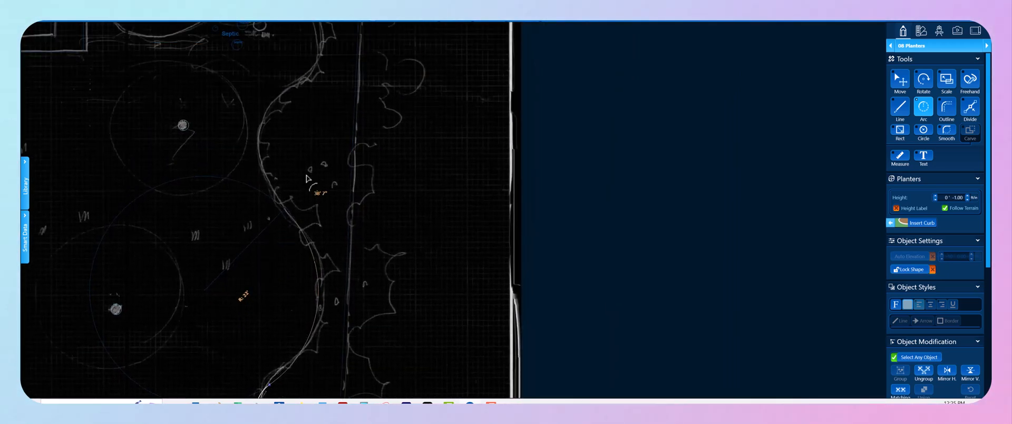
pyautogui.click(339, 159)
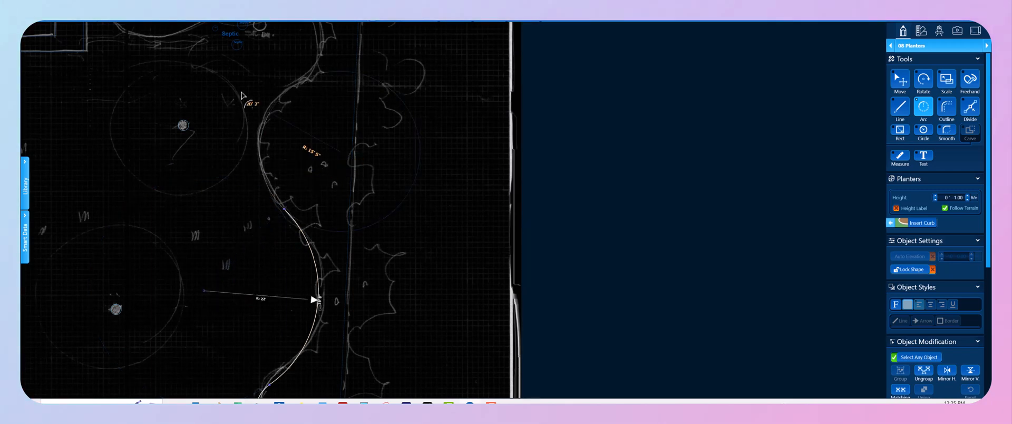
# - Add a tangent arc of about 15' 5" radius along the inward curve below the septic area
pyautogui.moveTo(248, 118); pyautogui.dragTo(268, 252, button='middle')
pyautogui.click(270, 186)
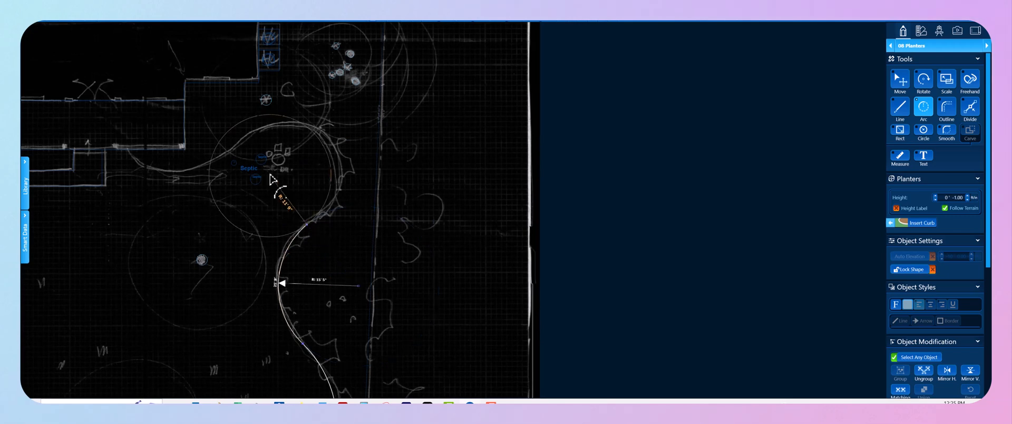
pyautogui.scroll(2, 272, 182)
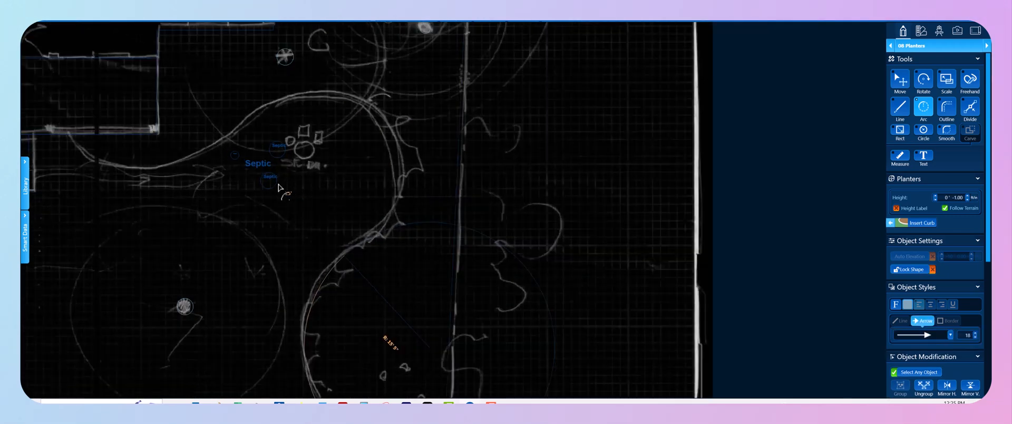
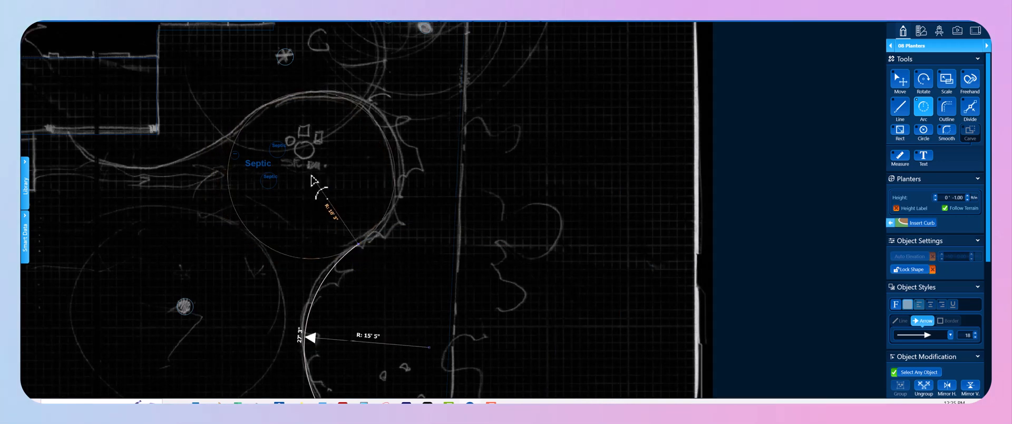
pyautogui.click(312, 181)
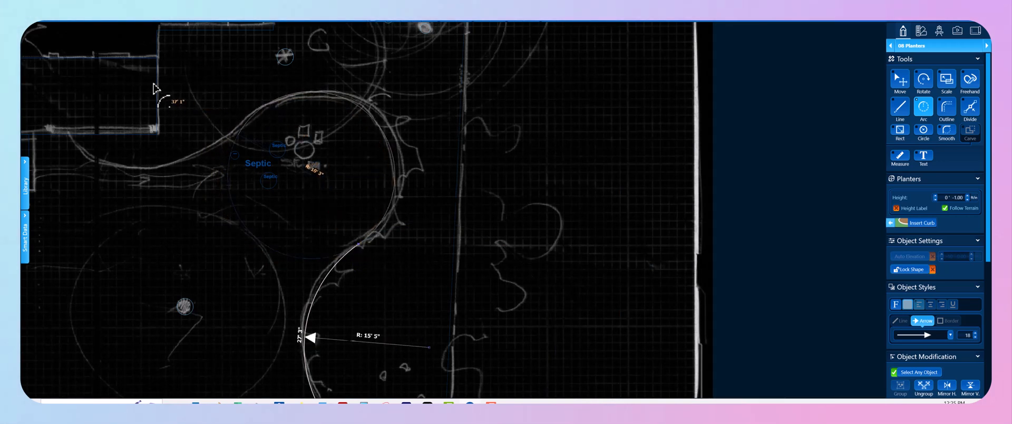
# - Trace around the septic area with arcs of about 10' 3" and 14' 8" radius, ending on the front wall of the house
pyautogui.moveTo(186, 81); pyautogui.dragTo(259, 203, button='middle')
pyautogui.scroll(-1, 259, 203)
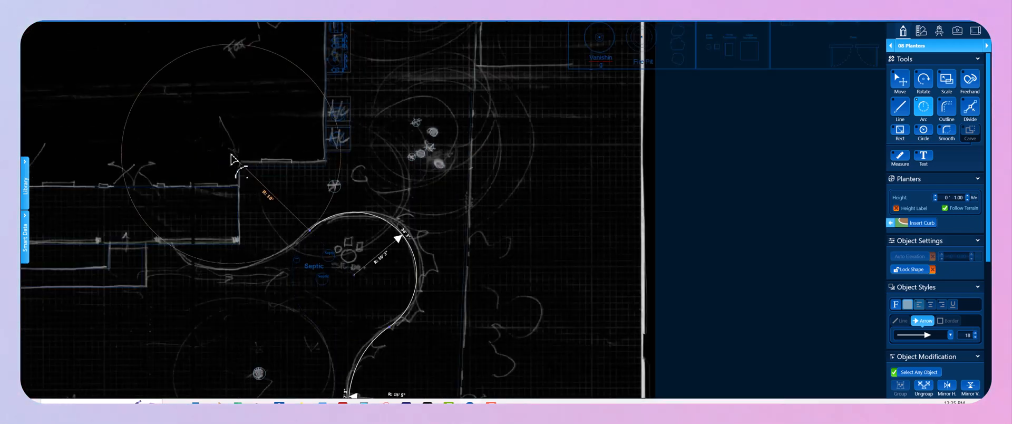
pyautogui.click(232, 182)
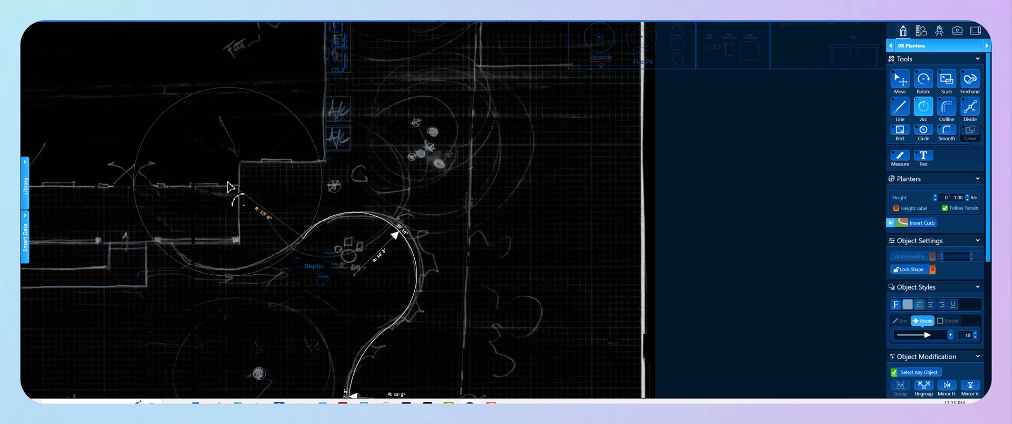
pyautogui.scroll(4, 255, 220)
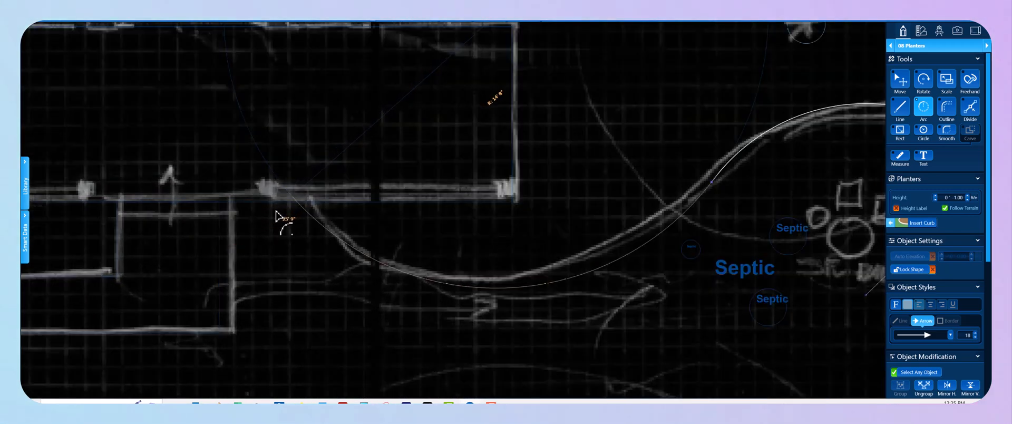
pyautogui.scroll(2, 330, 199)
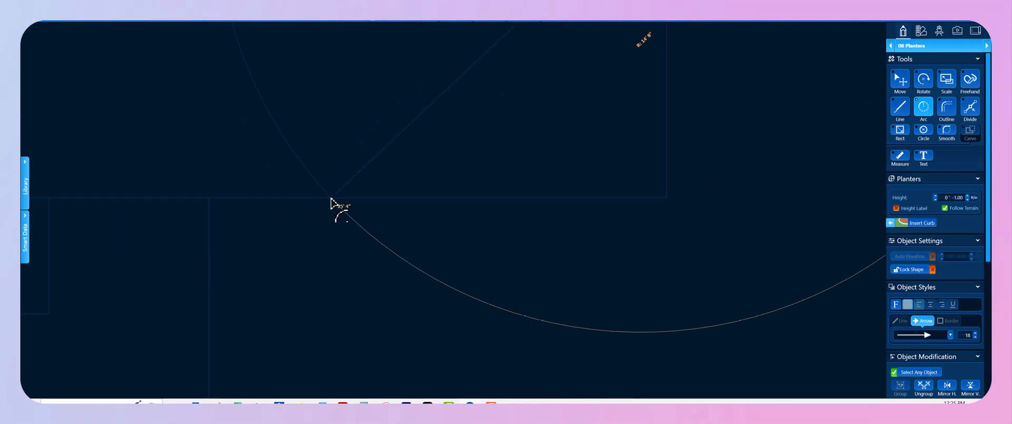
pyautogui.click(331, 200)
# - Outline the house wall from the arc's end around the nearby corner, adding 11' 7" and 9' 5" edges to the planter
pyautogui.scroll(-5, 466, 190)
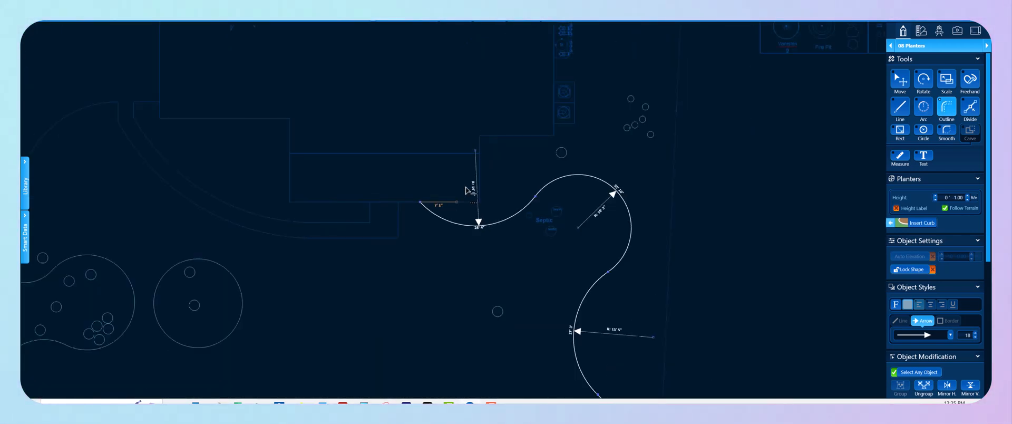
pyautogui.click(489, 151)
pyautogui.scroll(-5, 486, 156)
pyautogui.moveTo(526, 249); pyautogui.dragTo(531, 205, button='middle')
pyautogui.rightClick(531, 205)
pyautogui.scroll(2, 538, 184)
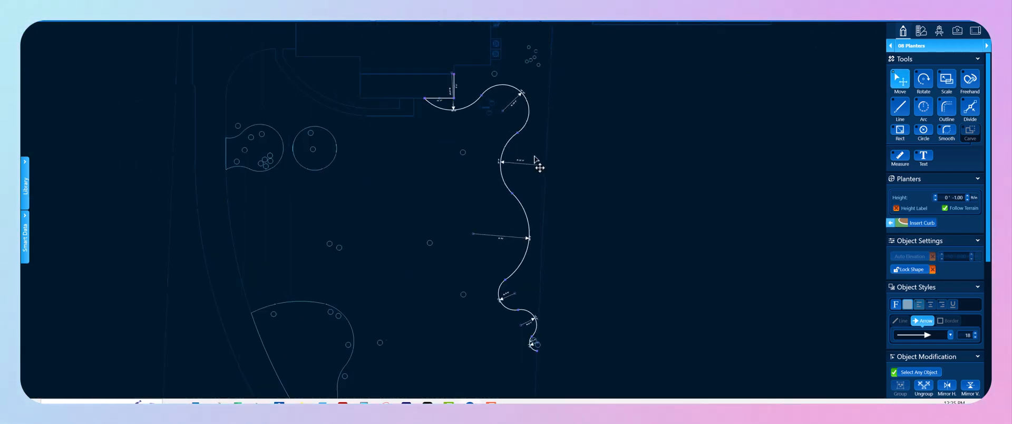
pyautogui.scroll(2, 525, 193)
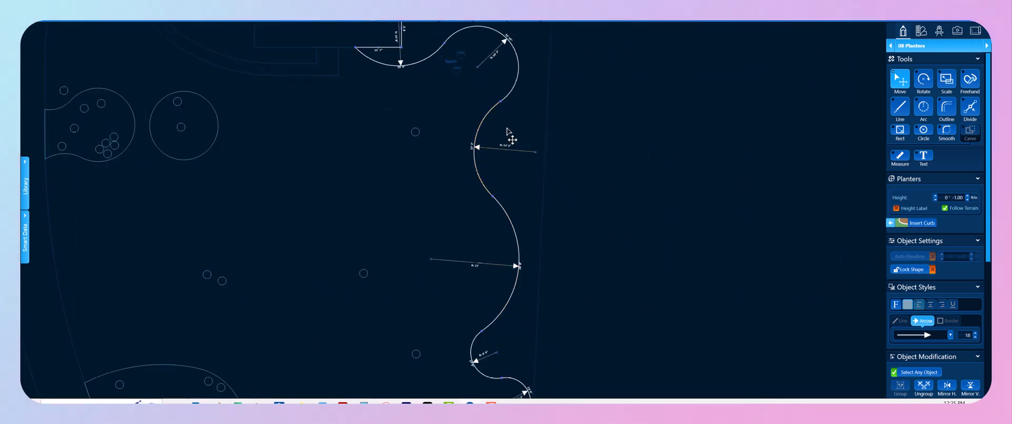
pyautogui.moveTo(368, 235); pyautogui.dragTo(368, 262, button='middle')
pyautogui.scroll(5, 350, 232)
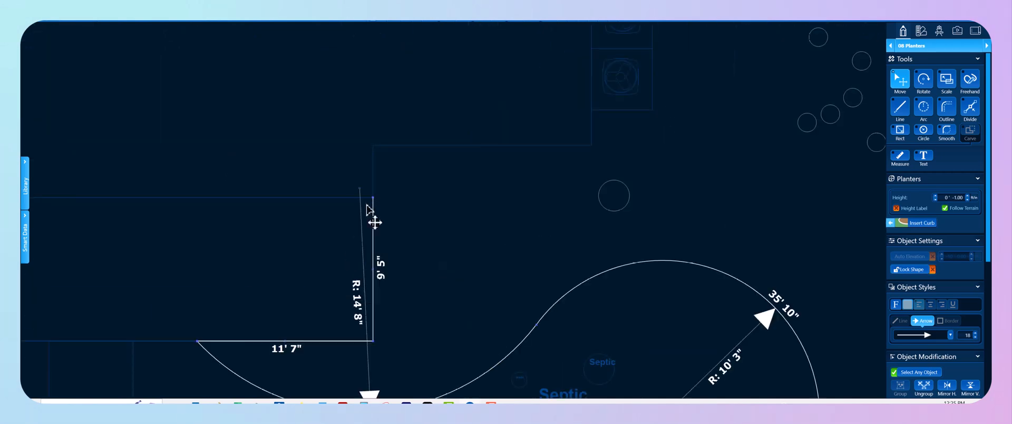
# - Extend the planter outline along the house across the 14' 4" wall and up the short return to the A/C unit
pyautogui.press('l')
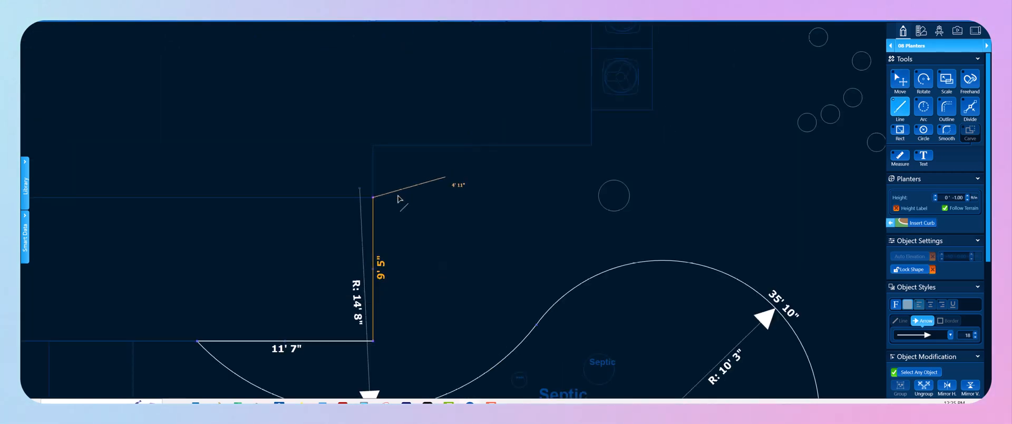
pyautogui.press('o')
pyautogui.scroll(-5, 444, 159)
pyautogui.moveTo(445, 206); pyautogui.dragTo(315, 296, button='middle')
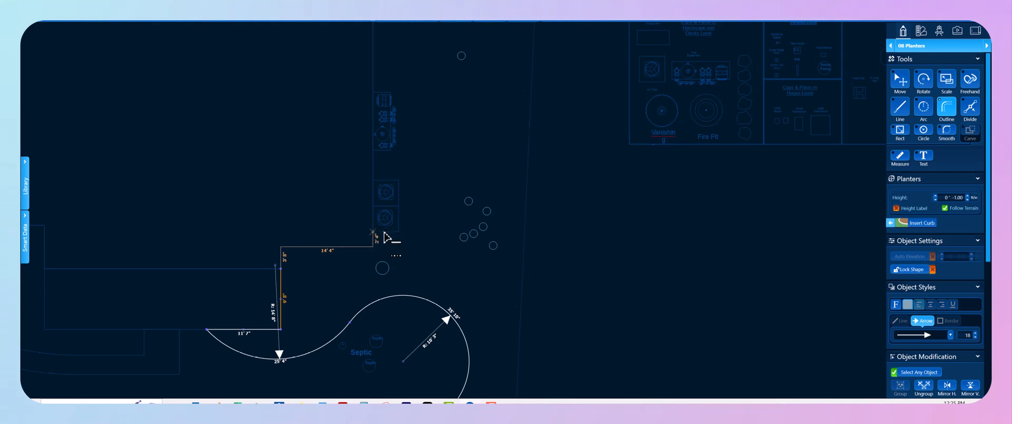
pyautogui.click(386, 234)
# - Remove the short return segment beside the A/C unit from the planter outline
pyautogui.press('l')
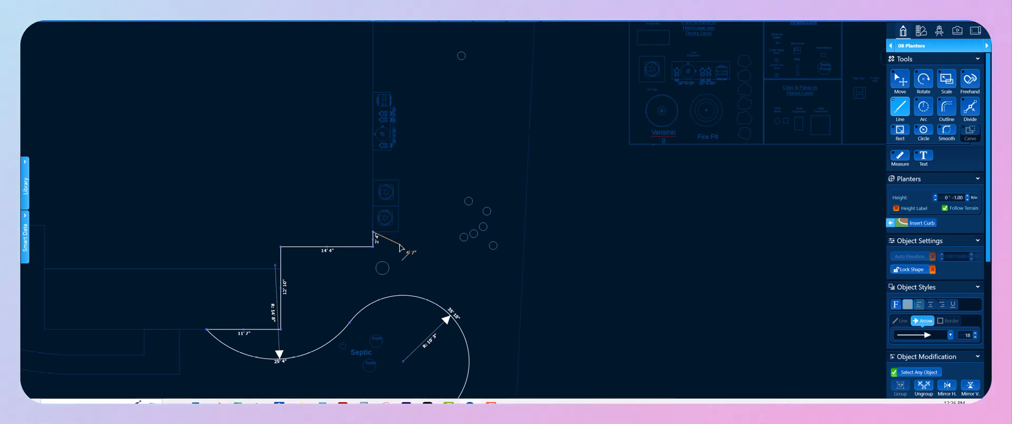
pyautogui.press('o')
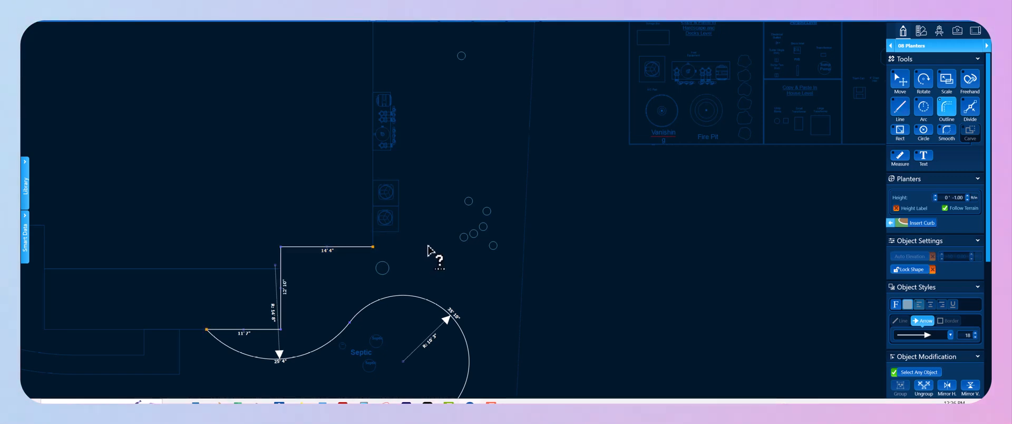
pyautogui.press('a')
# - Draw a straight line of about 23' 6" from the house corner below the A/C units out to the property line
pyautogui.press('l')
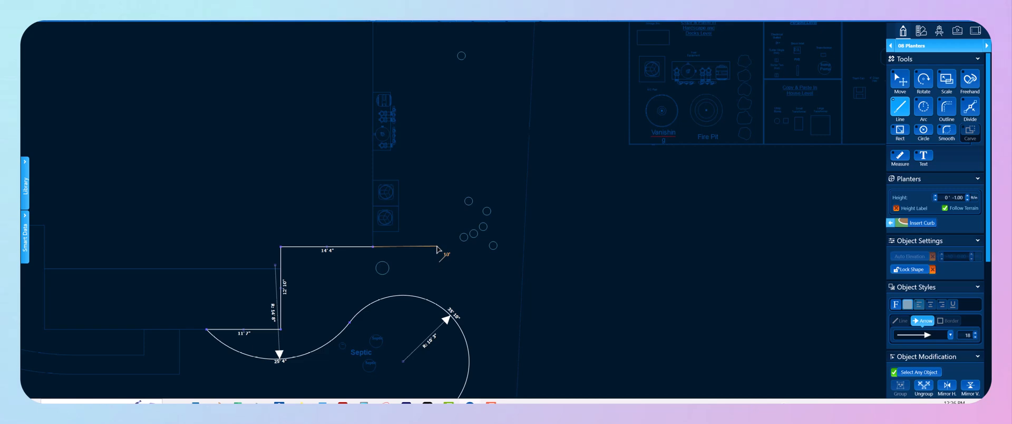
pyautogui.press('t')
pyautogui.scroll(-3, 436, 254)
pyautogui.scroll(4, 414, 250)
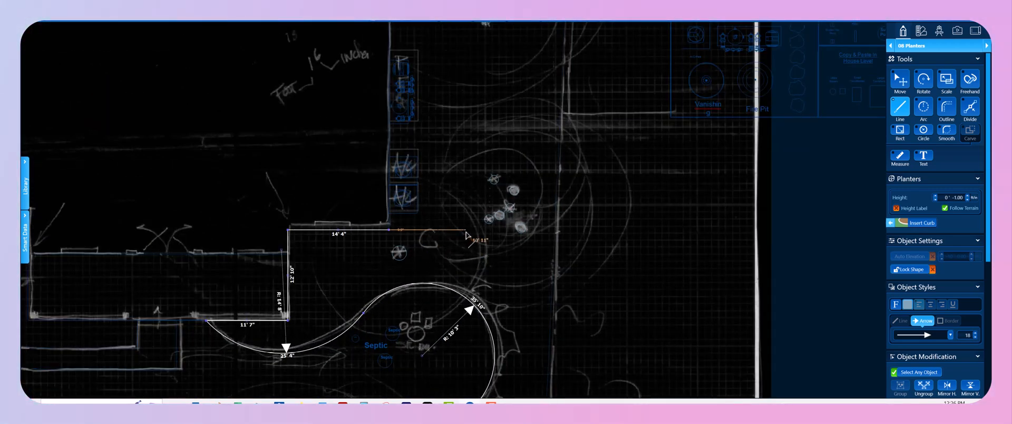
pyautogui.scroll(5, 437, 184)
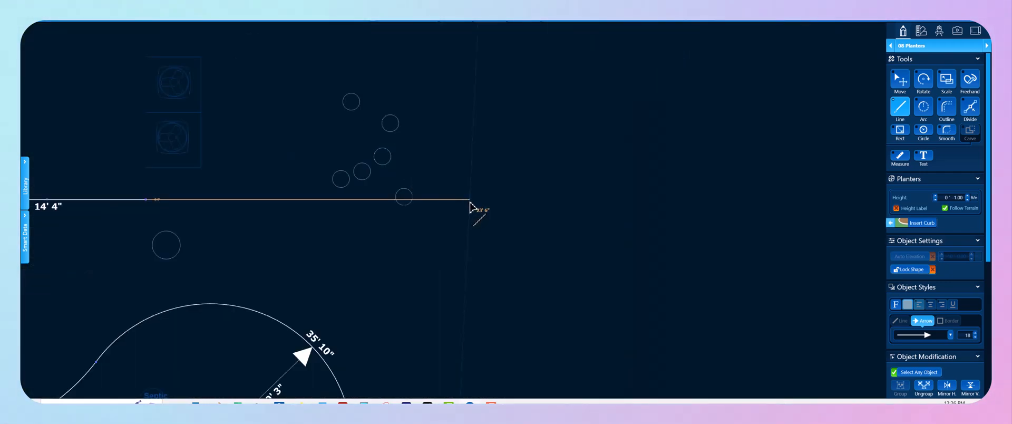
pyautogui.click(469, 201)
# - Outline the property line down to the start of the first arc, closing the planter shape
pyautogui.press('o')
pyautogui.scroll(-5, 471, 244)
pyautogui.moveTo(471, 316); pyautogui.dragTo(463, 104, button='middle')
pyautogui.scroll(-3, 464, 130)
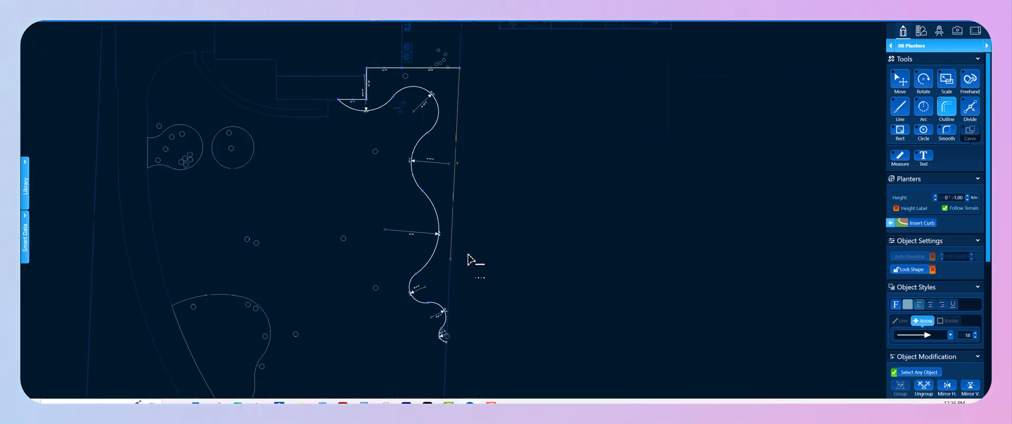
pyautogui.moveTo(468, 259); pyautogui.dragTo(468, 204, button='middle')
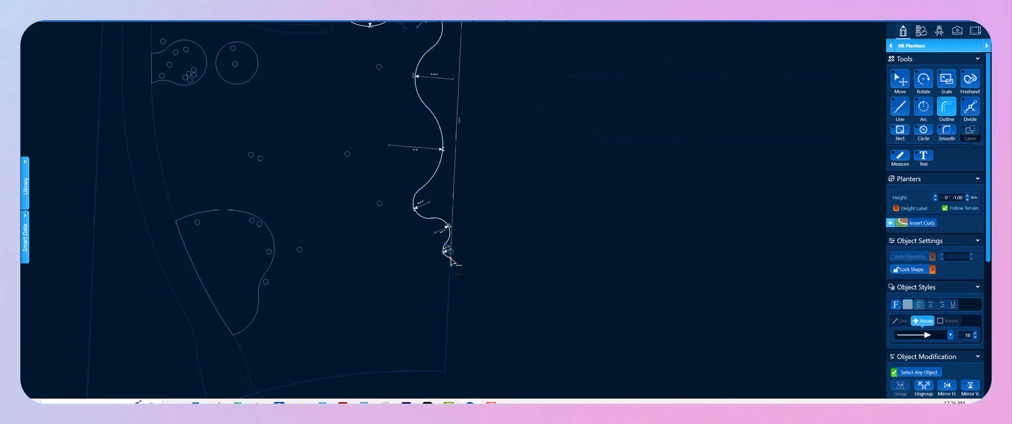
pyautogui.scroll(3, 450, 262)
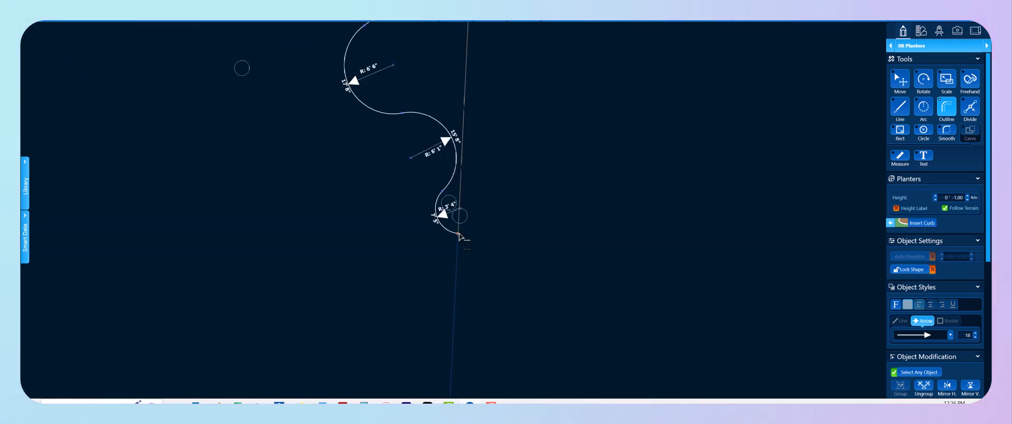
pyautogui.click(459, 234)
pyautogui.scroll(-4, 482, 252)
pyautogui.press('Escape')
# - Examine the sketch overlay across the front yard, the house and the rear of the lot for bed edges still untraced
pyautogui.scroll(-1, 481, 246)
pyautogui.moveTo(477, 231); pyautogui.dragTo(467, 205, button='middle')
pyautogui.scroll(-3, 446, 217)
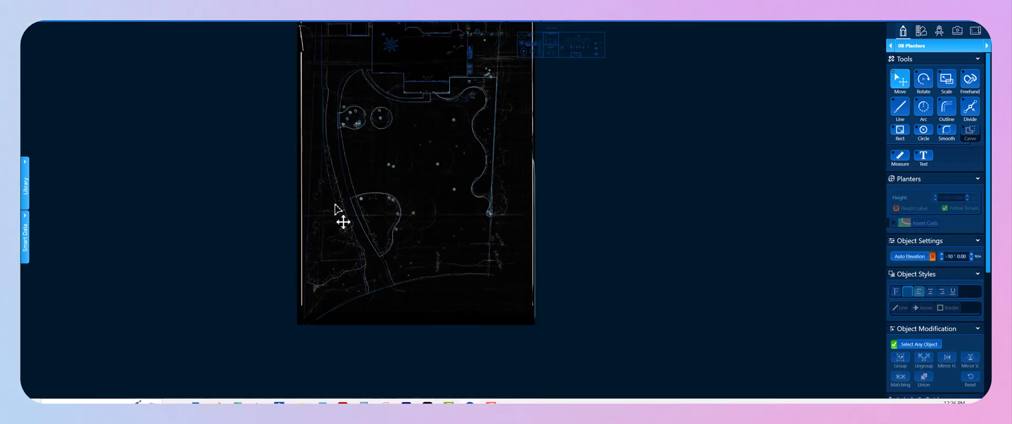
pyautogui.scroll(5, 343, 253)
pyautogui.moveTo(343, 264); pyautogui.dragTo(364, 220, button='middle')
pyautogui.scroll(-2, 388, 217)
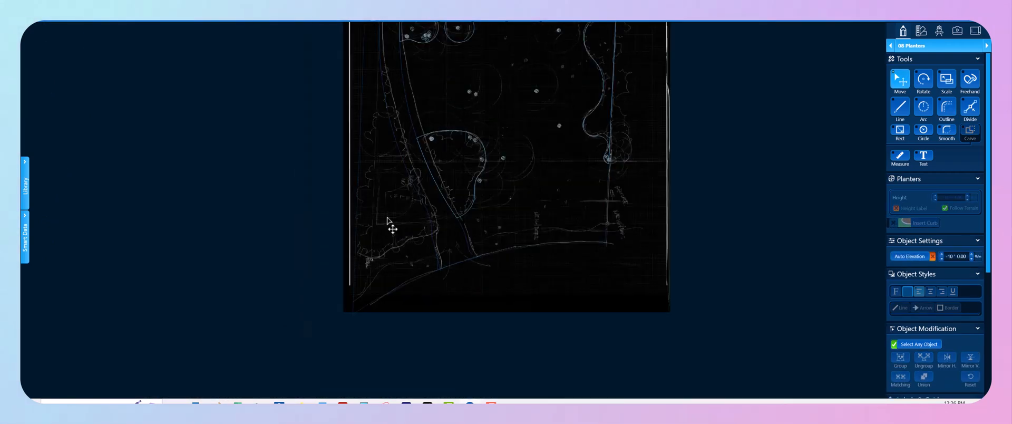
pyautogui.moveTo(369, 40); pyautogui.dragTo(350, 343, button='middle')
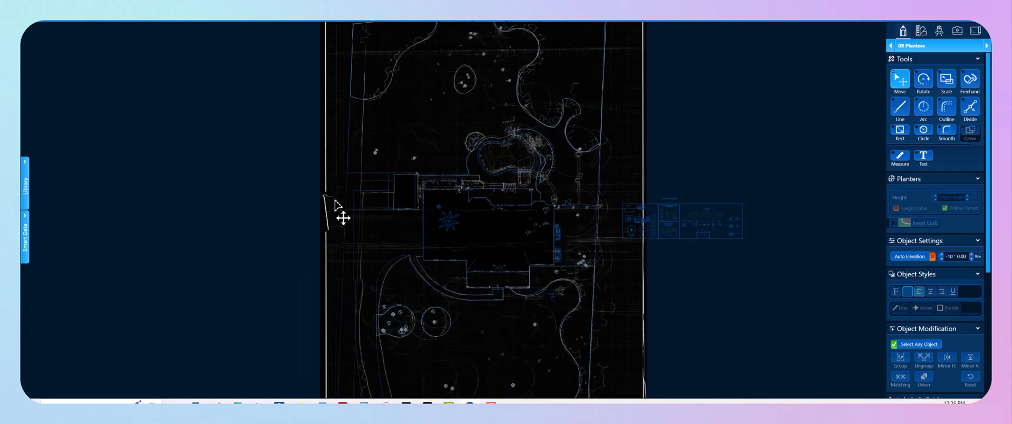
pyautogui.scroll(3, 362, 152)
pyautogui.scroll(-2, 372, 264)
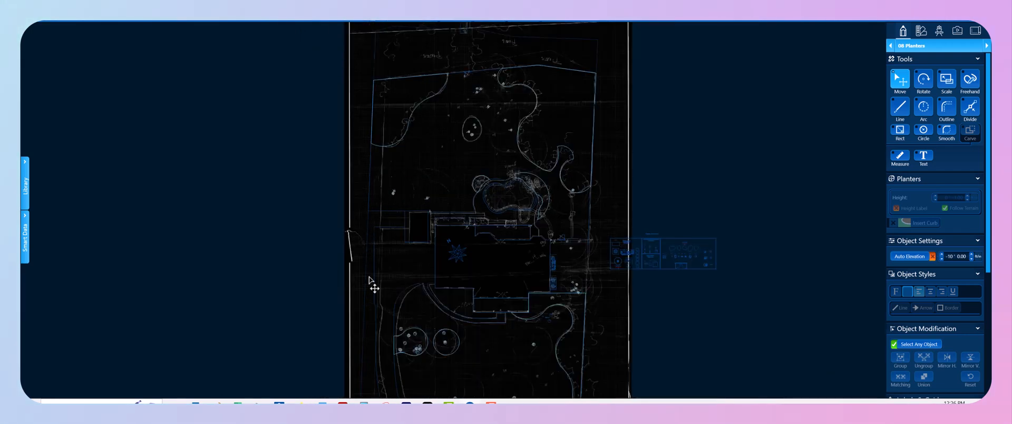
# - Outline the driveway's outer edge from beside the first hedge scallops down to the bend near the street
pyautogui.scroll(5, 402, 180)
pyautogui.scroll(4, 395, 201)
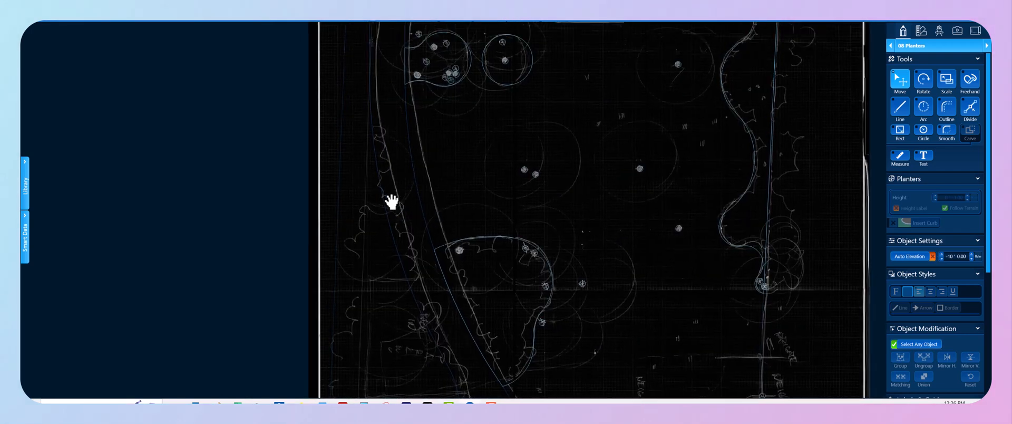
pyautogui.press('o')
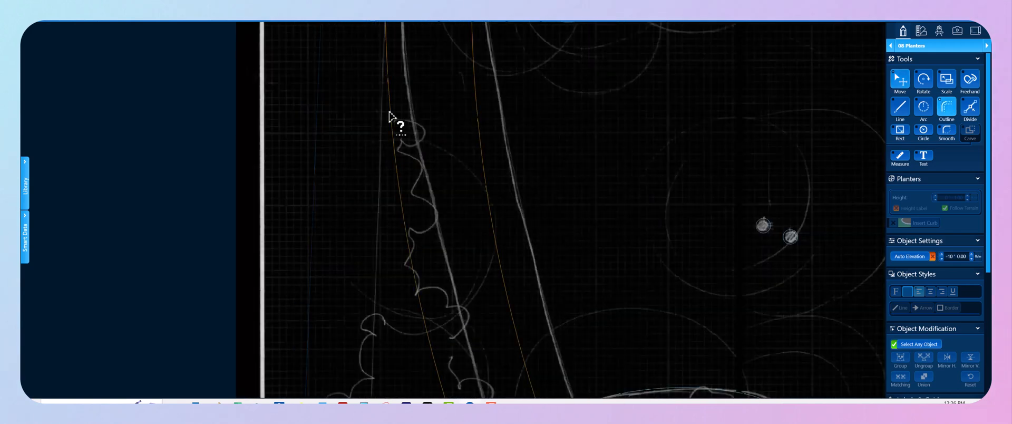
pyautogui.click(390, 112)
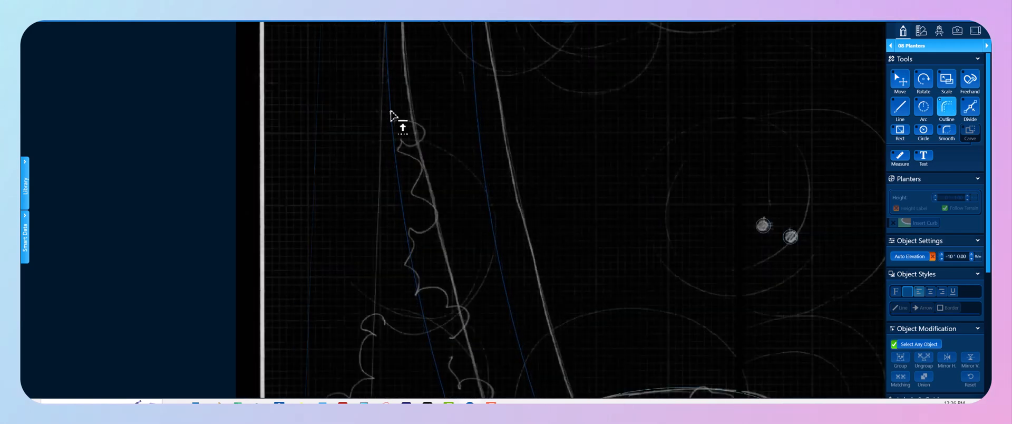
pyautogui.scroll(4, 390, 114)
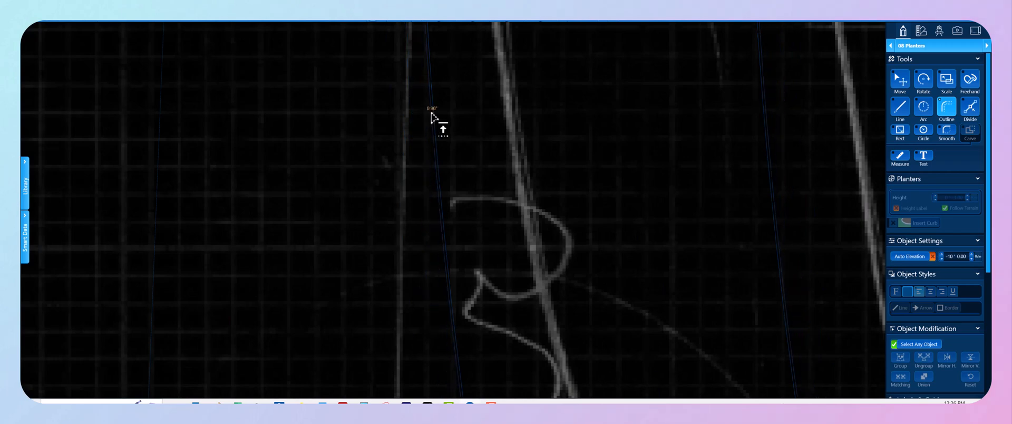
pyautogui.scroll(-8, 436, 135)
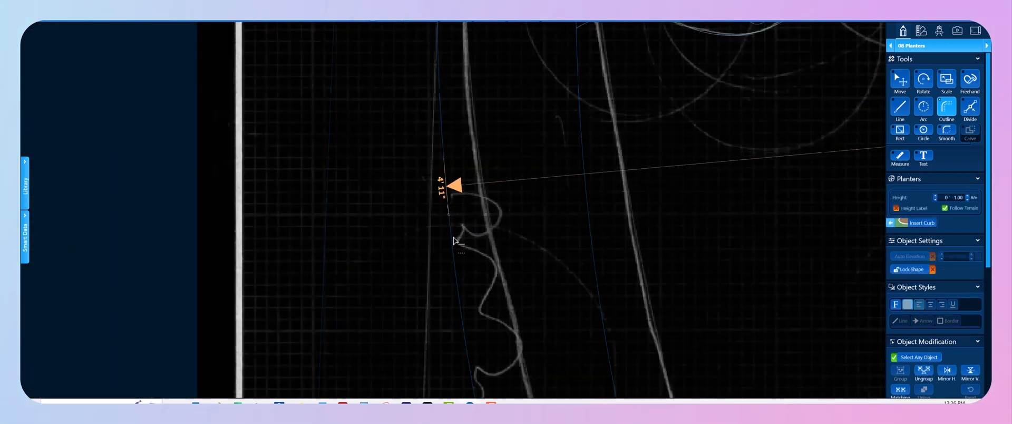
pyautogui.scroll(-2, 439, 51)
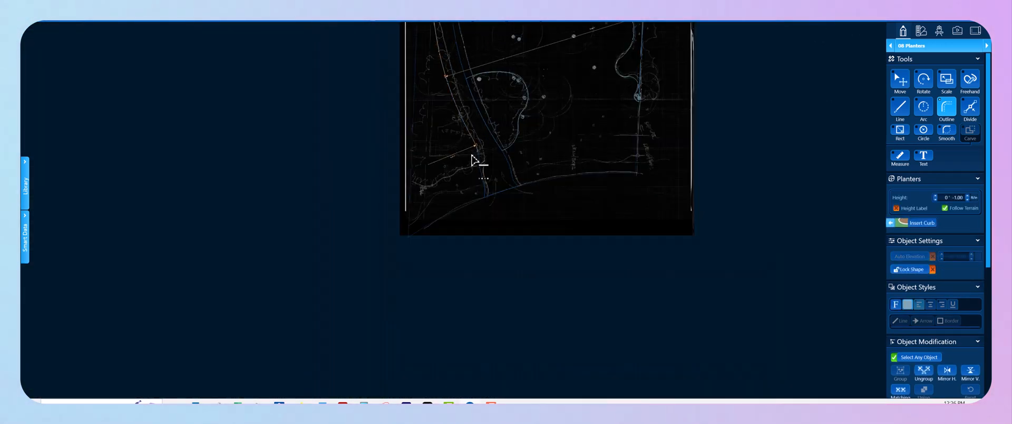
pyautogui.scroll(3, 463, 151)
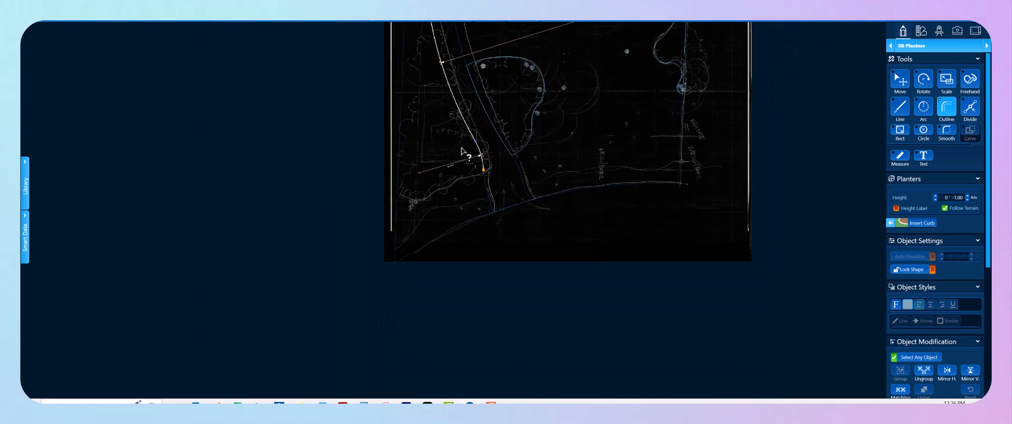
# - Turn the planter outline away from the driveway with an arc of about 12' 11" radius along the sketched bed corner
pyautogui.press('a')
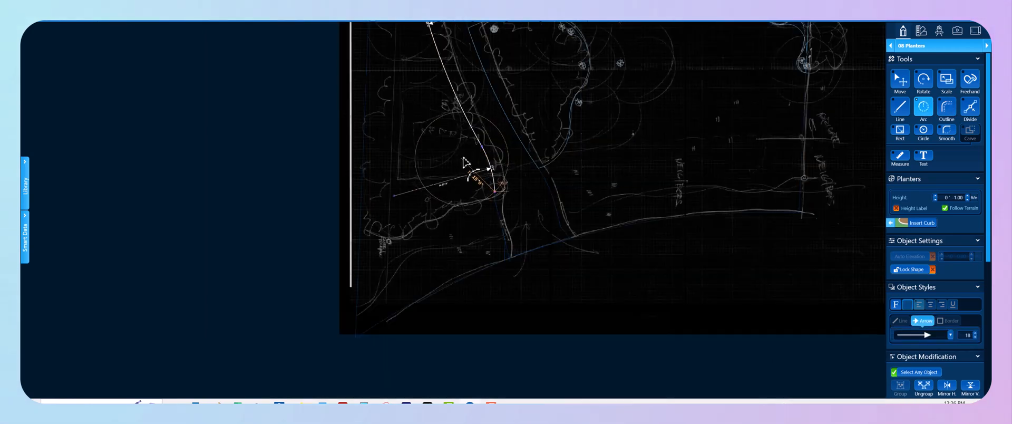
pyautogui.click(462, 158)
pyautogui.click(465, 245)
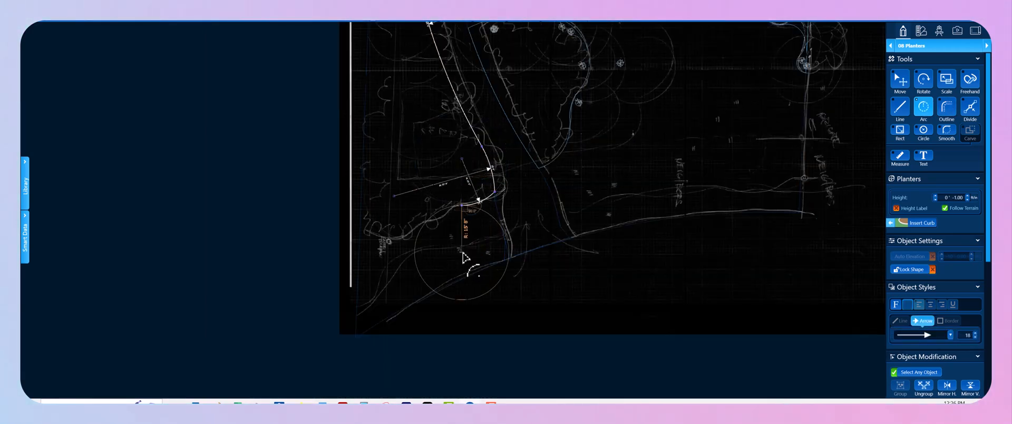
pyautogui.click(463, 234)
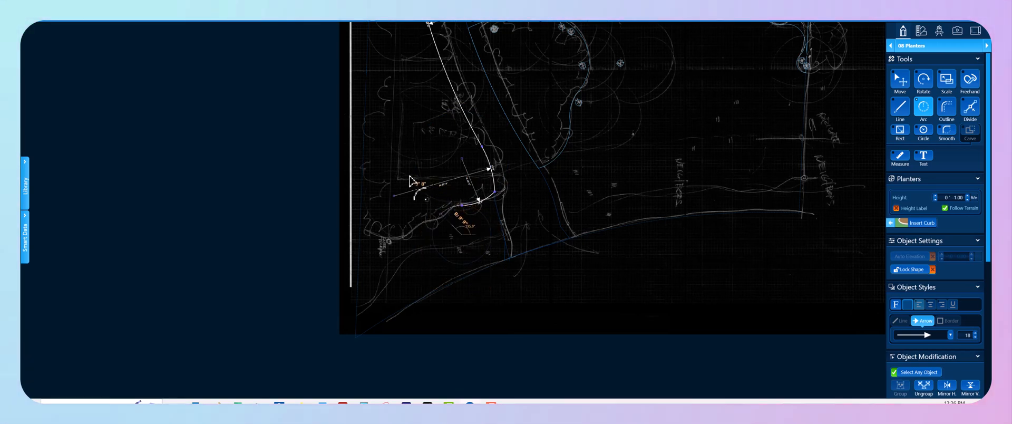
pyautogui.click(411, 175)
pyautogui.scroll(2, 424, 184)
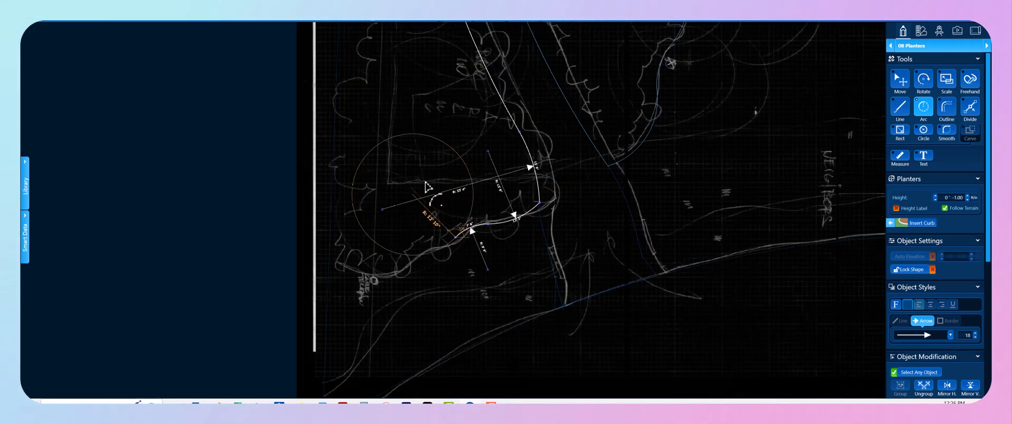
pyautogui.scroll(2, 435, 188)
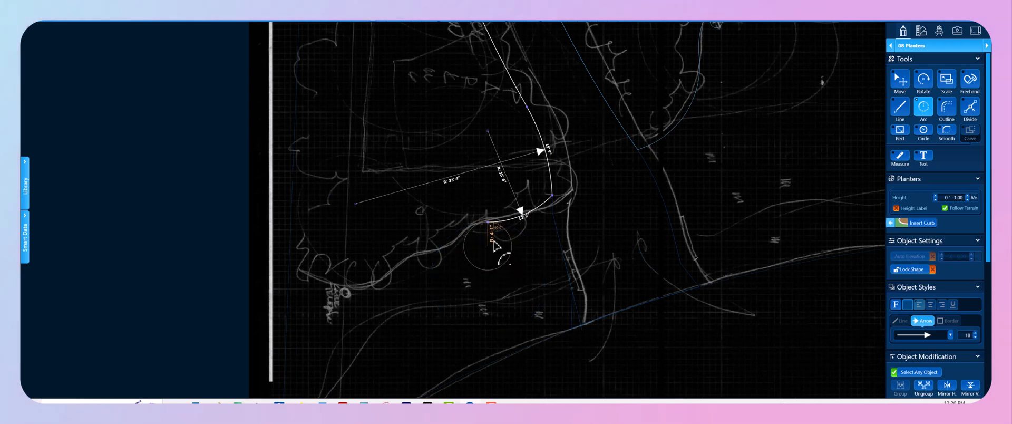
pyautogui.press('Escape')
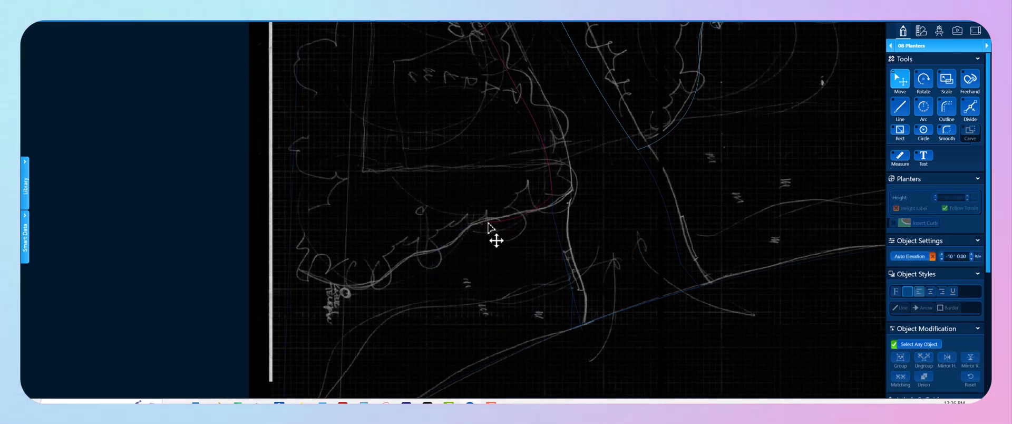
pyautogui.click(488, 226)
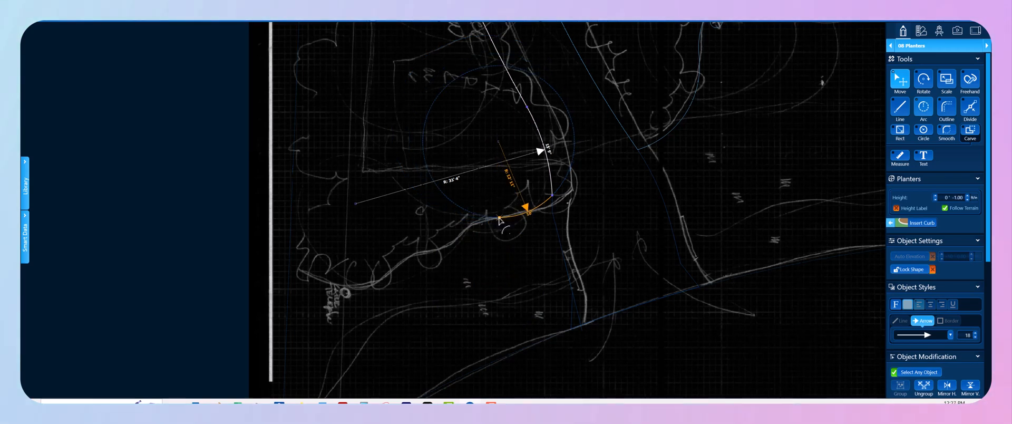
# - Continue the street-side bed edge with arcs of about 9' 3", 9' 1", 8' 4" and 13' 1" radius, ending on the property line
pyautogui.press('a')
pyautogui.click(499, 217)
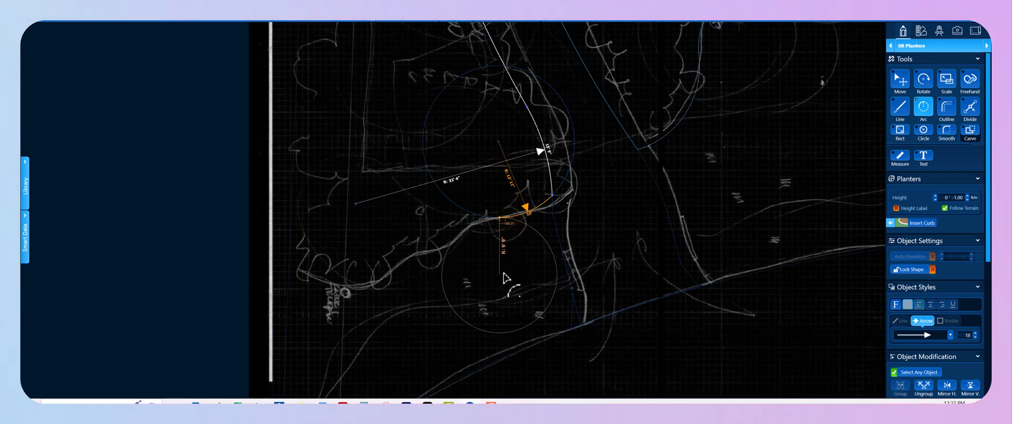
pyautogui.click(439, 207)
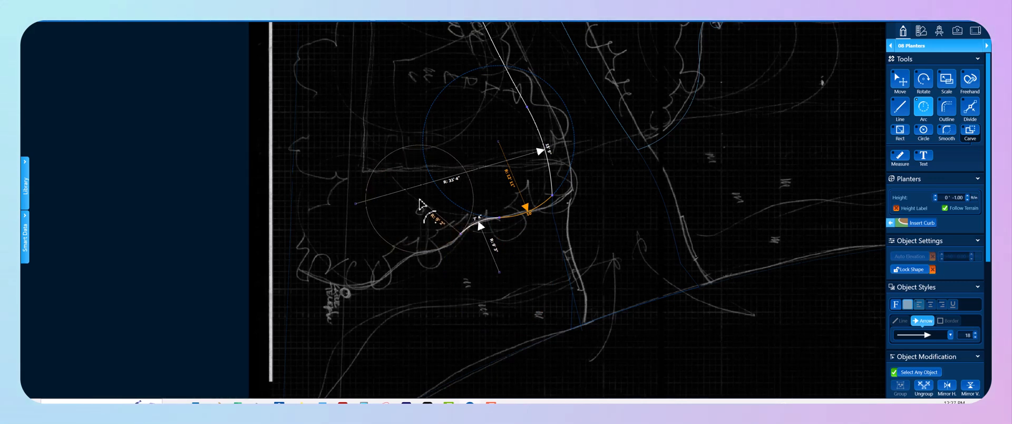
pyautogui.click(426, 252)
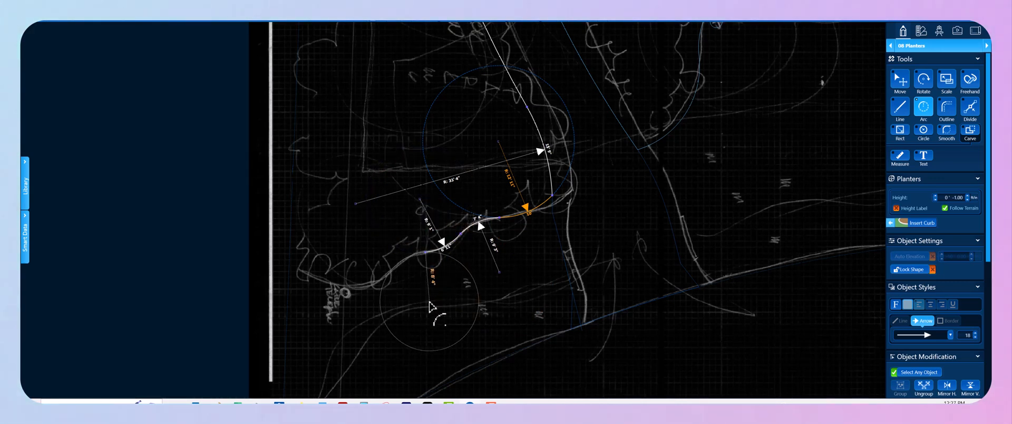
pyautogui.click(410, 257)
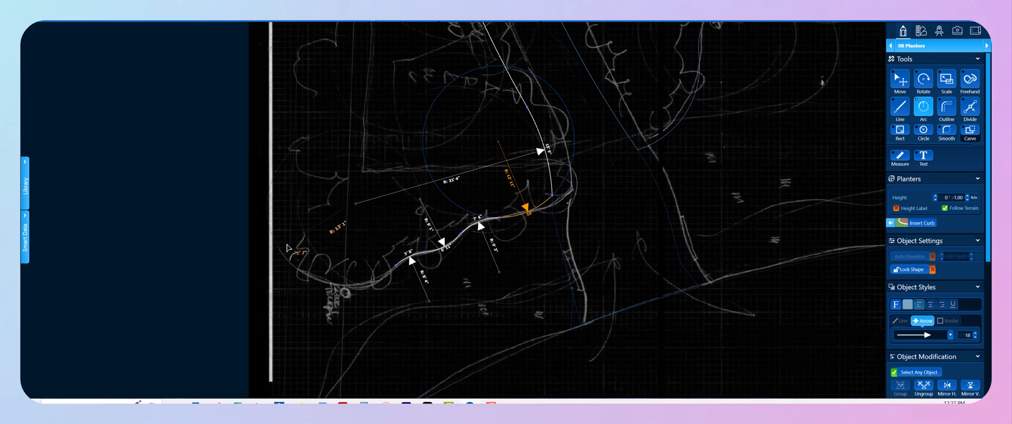
pyautogui.scroll(4, 283, 270)
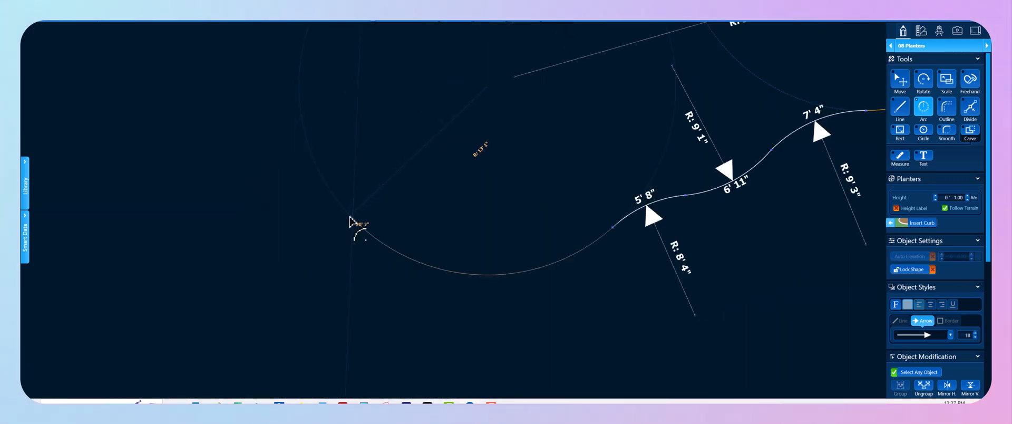
pyautogui.click(351, 220)
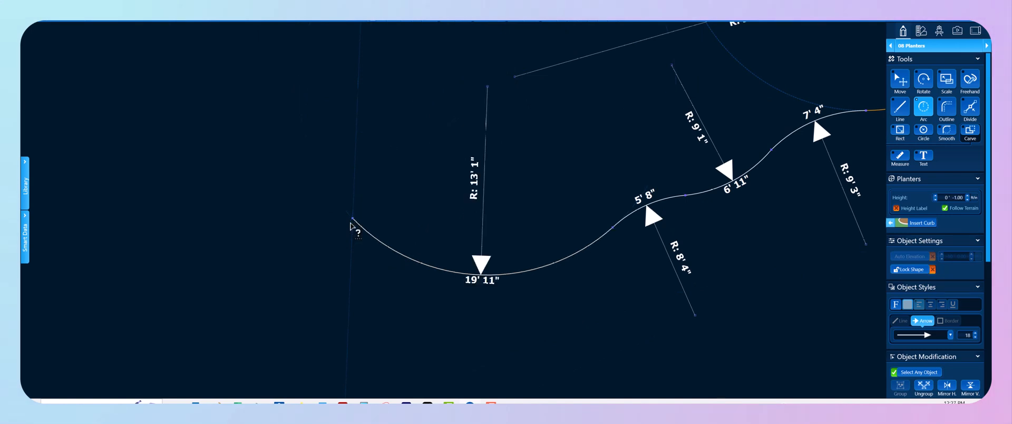
# - Outline the property line up level with the driveway outline's start and close the planter with a straight line between them
pyautogui.press('o')
pyautogui.scroll(-7, 377, 158)
pyautogui.moveTo(380, 88); pyautogui.dragTo(336, 279, button='middle')
pyautogui.scroll(1, 337, 177)
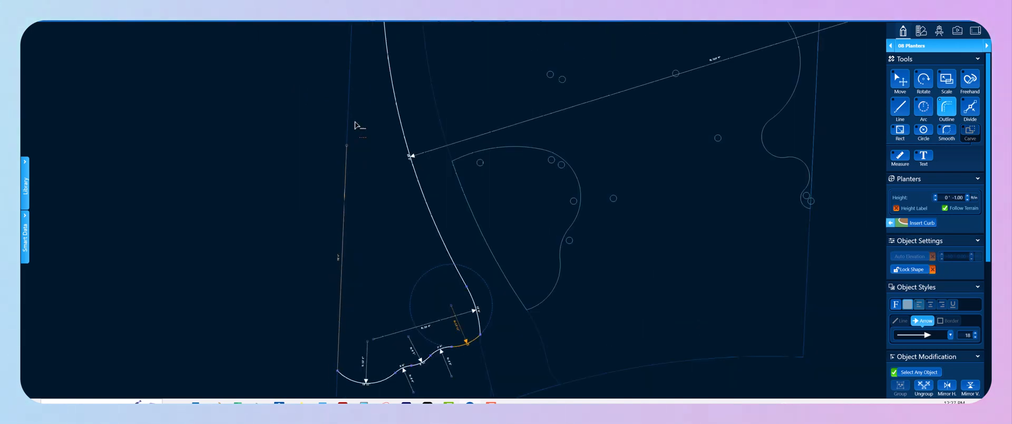
pyautogui.moveTo(349, 139); pyautogui.dragTo(334, 227, button='middle')
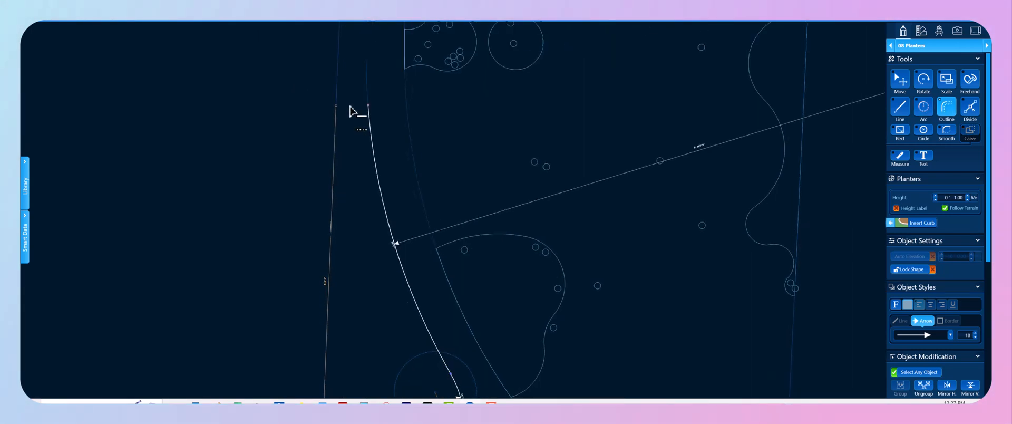
pyautogui.click(350, 107)
pyautogui.press('l')
pyautogui.click(367, 105)
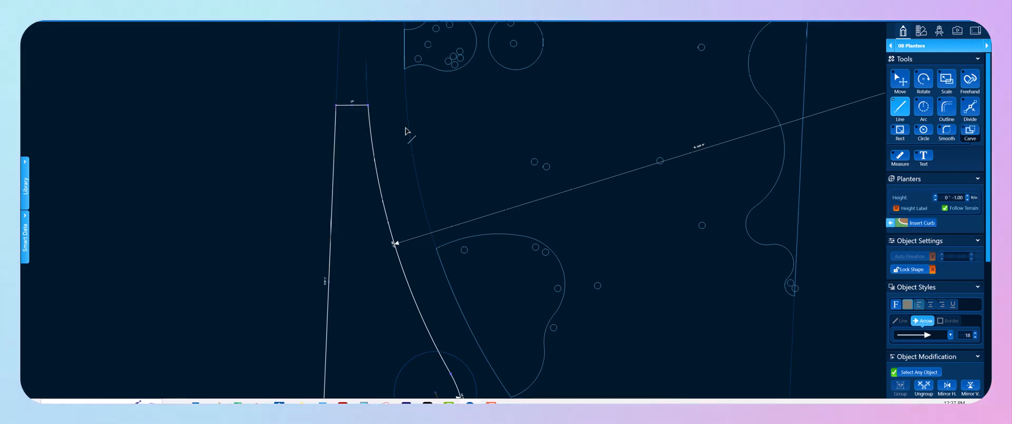
pyautogui.press('Escape')
# - Examine the front yard, the house and the pool area for sketched bed edges still untraced
pyautogui.scroll(-4, 375, 236)
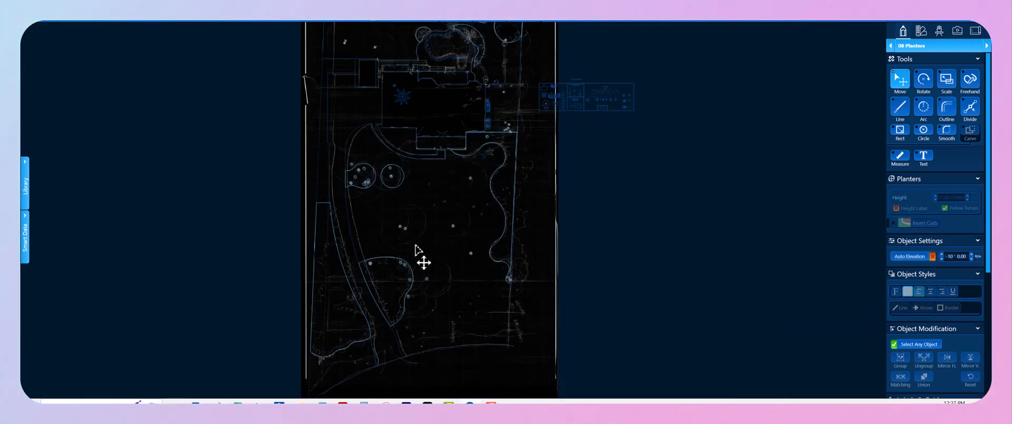
pyautogui.scroll(5, 415, 248)
pyautogui.scroll(2, 490, 256)
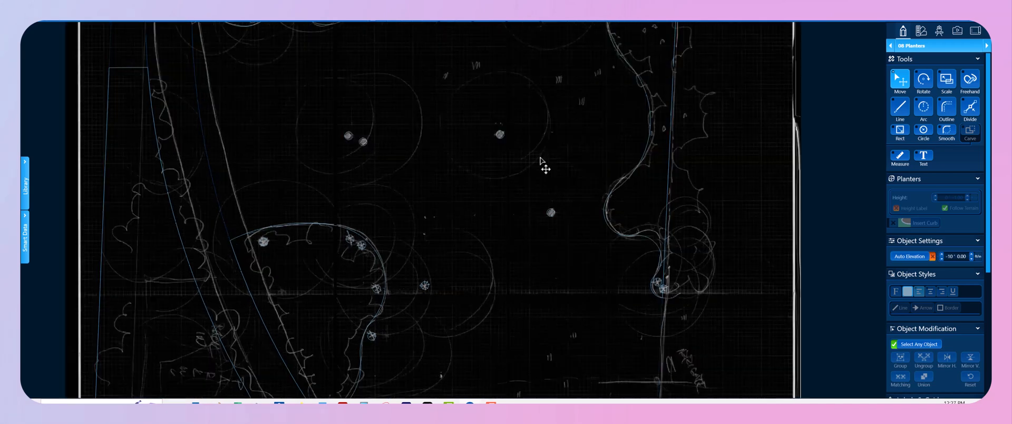
pyautogui.scroll(-2, 369, 123)
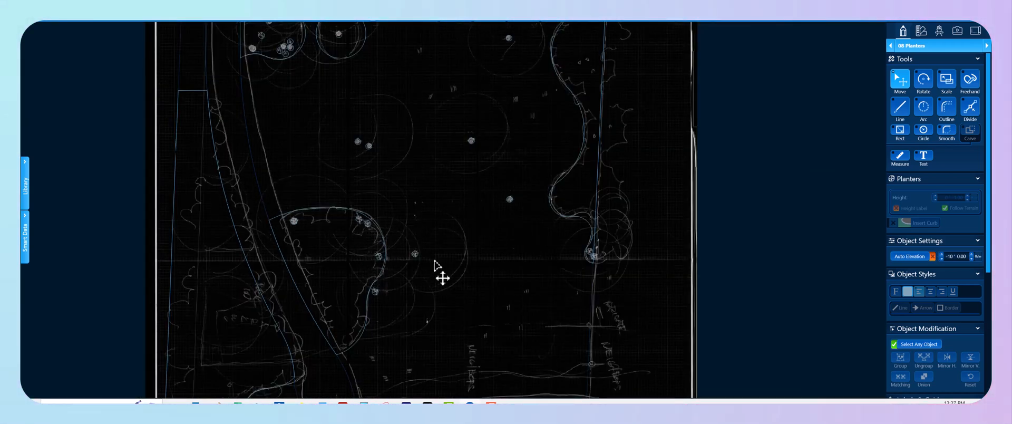
pyautogui.scroll(-4, 436, 263)
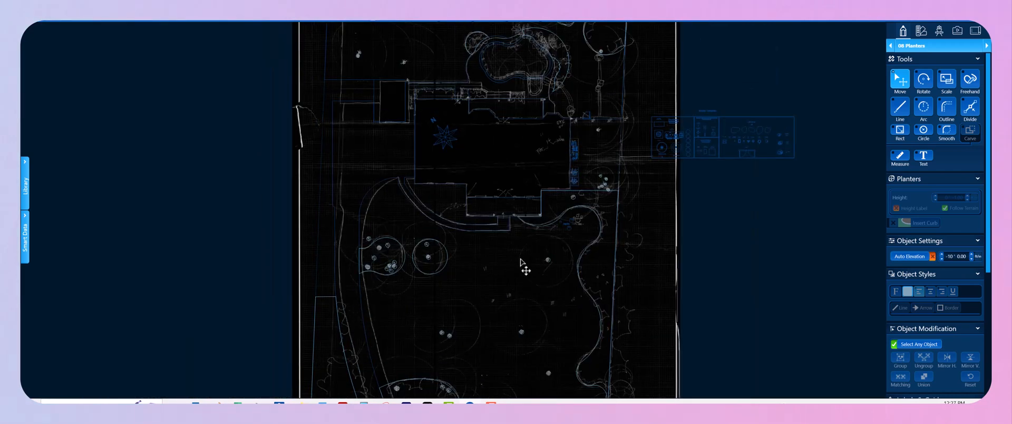
pyautogui.moveTo(427, 121); pyautogui.dragTo(421, 215, button='middle')
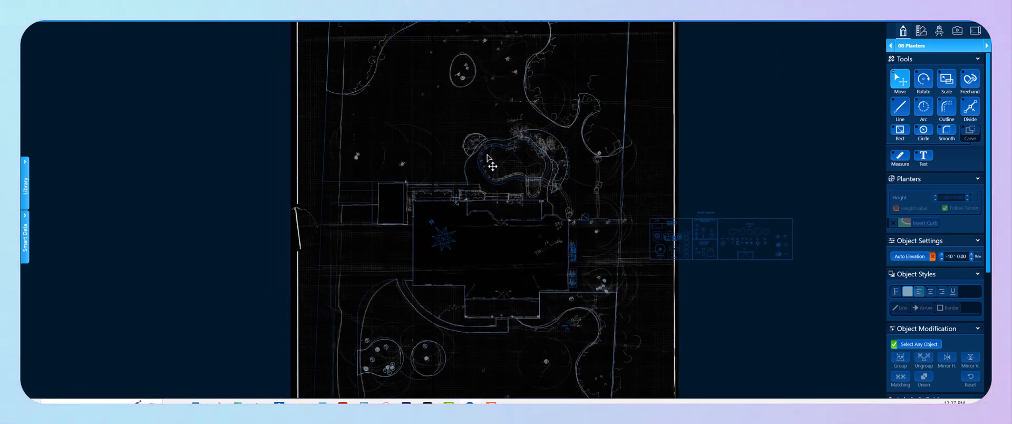
pyautogui.moveTo(489, 162); pyautogui.dragTo(461, 255, button='middle')
pyautogui.scroll(5, 438, 185)
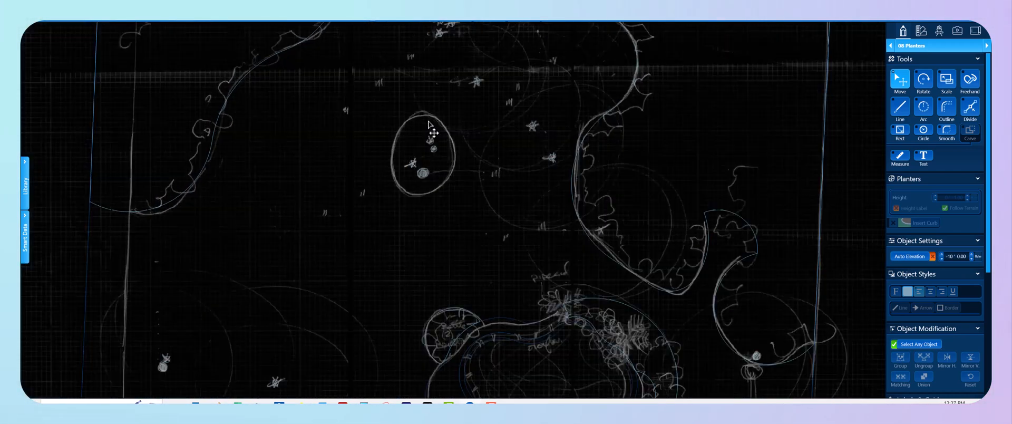
pyautogui.press('a')
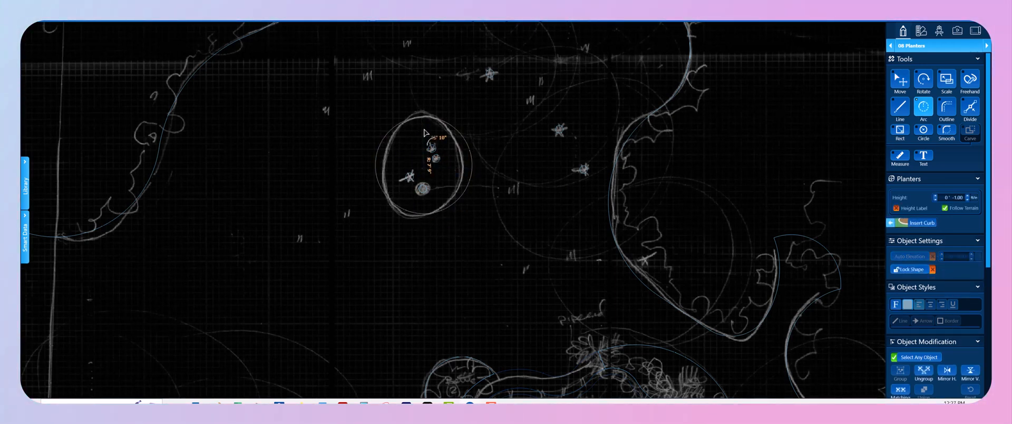
pyautogui.press('Escape')
# - Compare the sketch overlay with the traced planters in the rear yard, around the pool and beside the A/C units
pyautogui.scroll(-6, 414, 134)
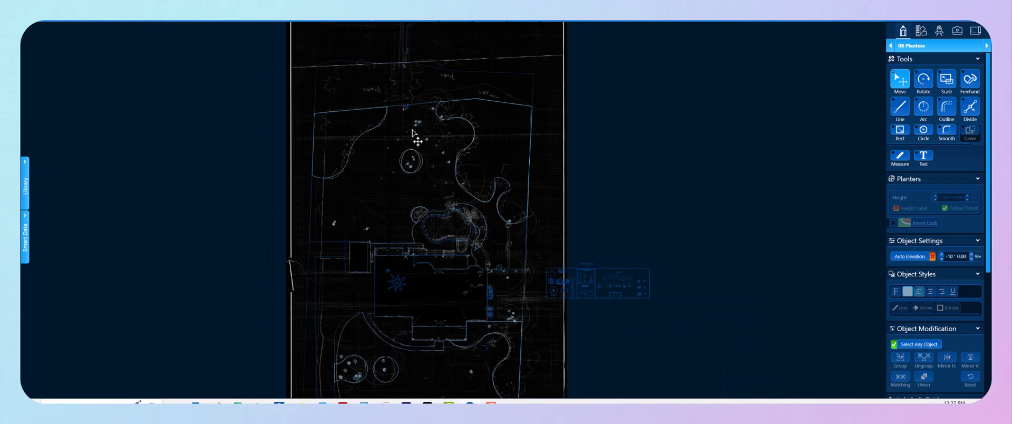
pyautogui.scroll(2, 374, 117)
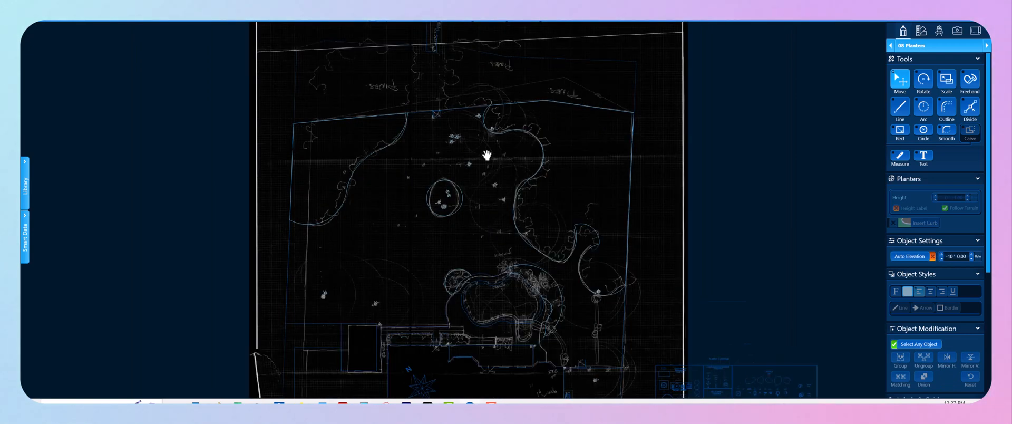
pyautogui.moveTo(486, 155); pyautogui.dragTo(460, 115, button='middle')
pyautogui.moveTo(481, 199); pyautogui.dragTo(477, 182, button='middle')
pyautogui.scroll(3, 481, 175)
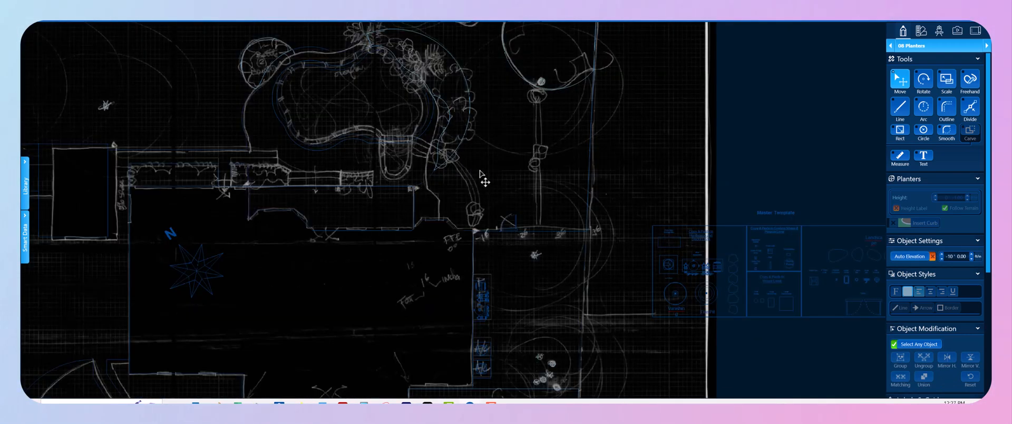
pyautogui.moveTo(529, 127); pyautogui.dragTo(496, 49, button='middle')
pyautogui.scroll(1, 503, 108)
pyautogui.scroll(-4, 498, 169)
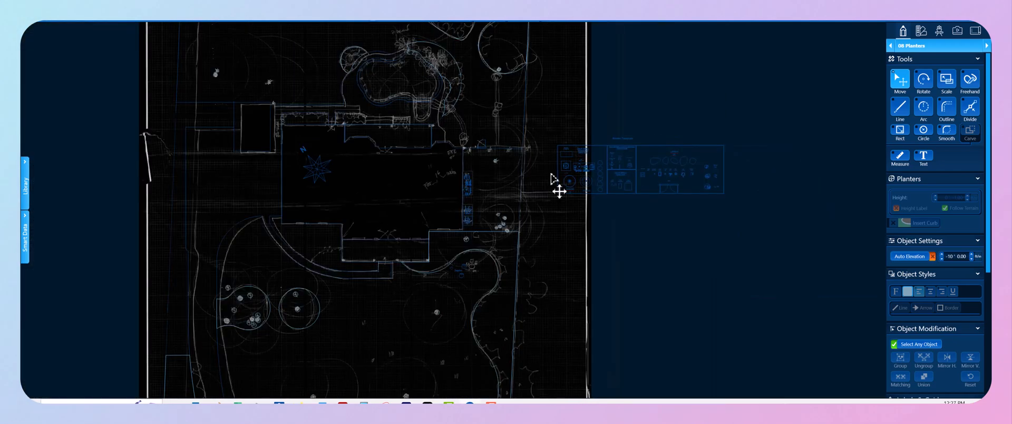
pyautogui.moveTo(516, 122); pyautogui.dragTo(485, 60, button='middle')
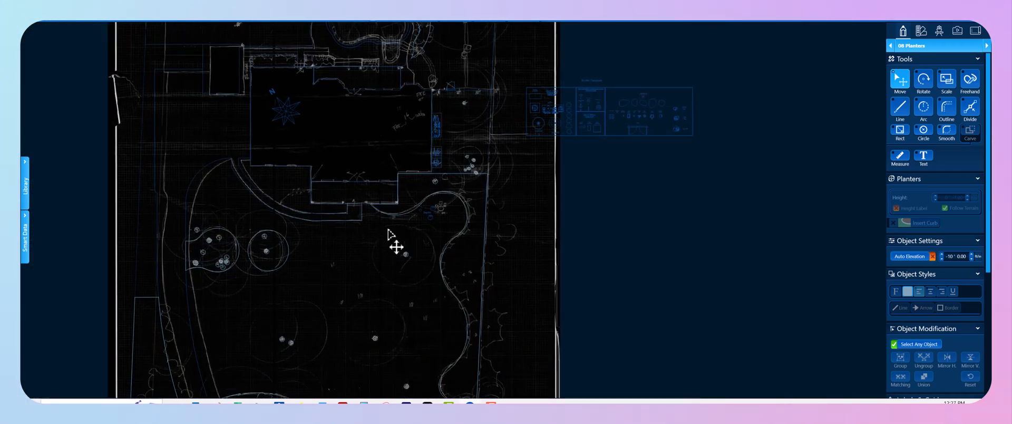
# - Switch the active drawing stage from planters to 02 House
pyautogui.moveTo(388, 230); pyautogui.dragTo(382, 203, button='middle')
pyautogui.scroll(3, 381, 221)
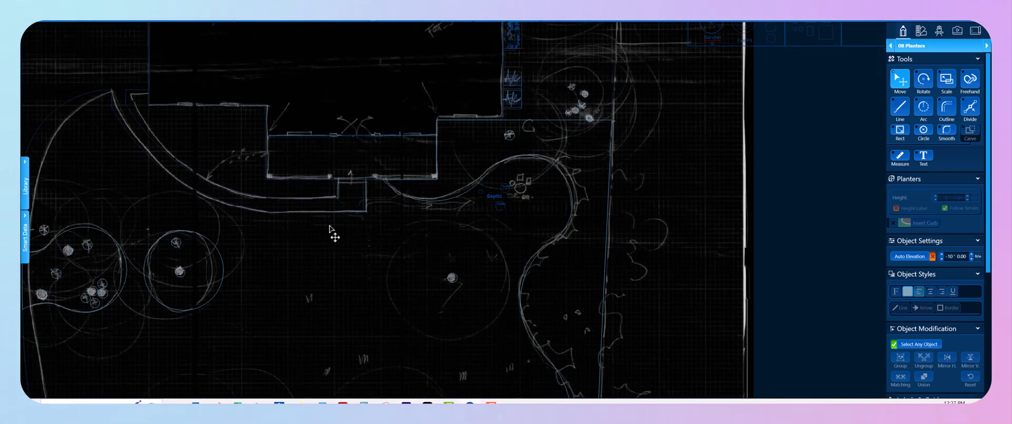
pyautogui.scroll(3, 276, 168)
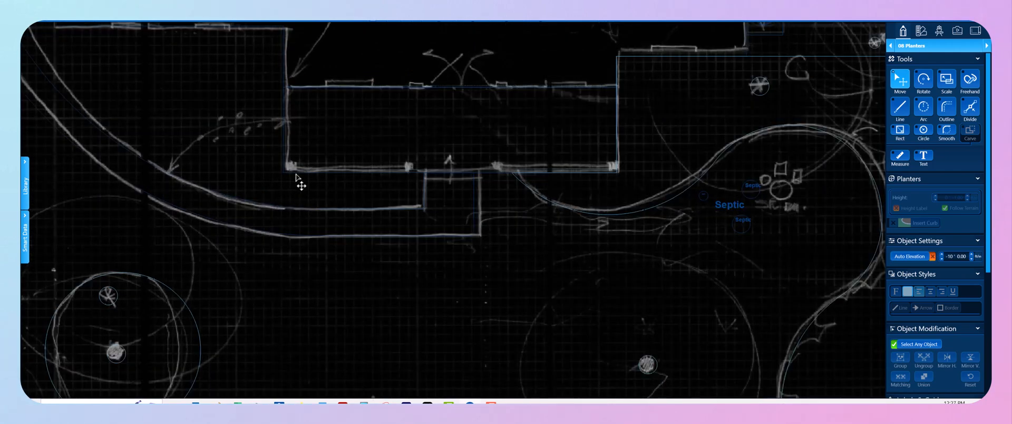
pyautogui.moveTo(545, 123); pyautogui.dragTo(373, 327, button='middle')
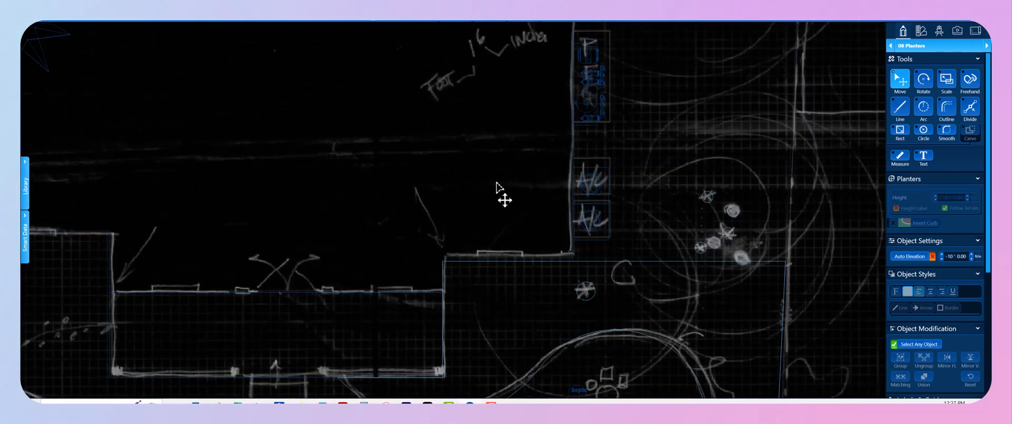
pyautogui.scroll(-3, 496, 189)
pyautogui.click(916, 47)
pyautogui.click(923, 65)
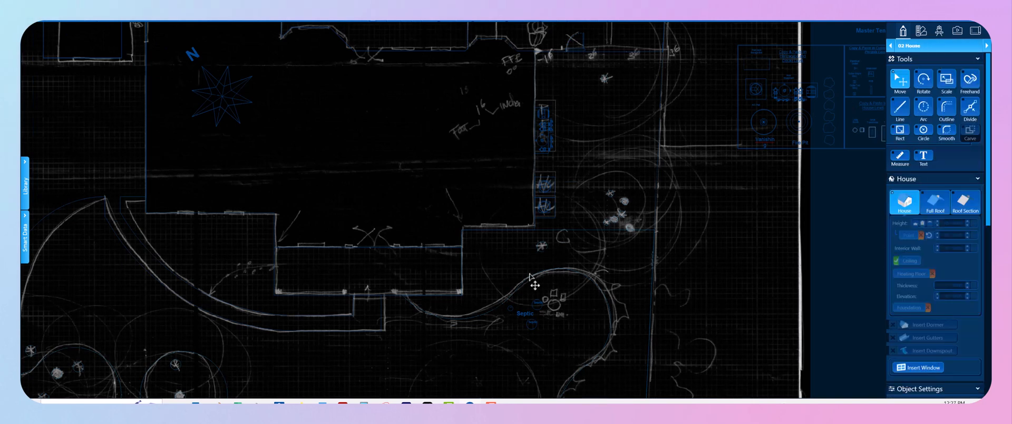
pyautogui.click(440, 297)
pyautogui.click(474, 261)
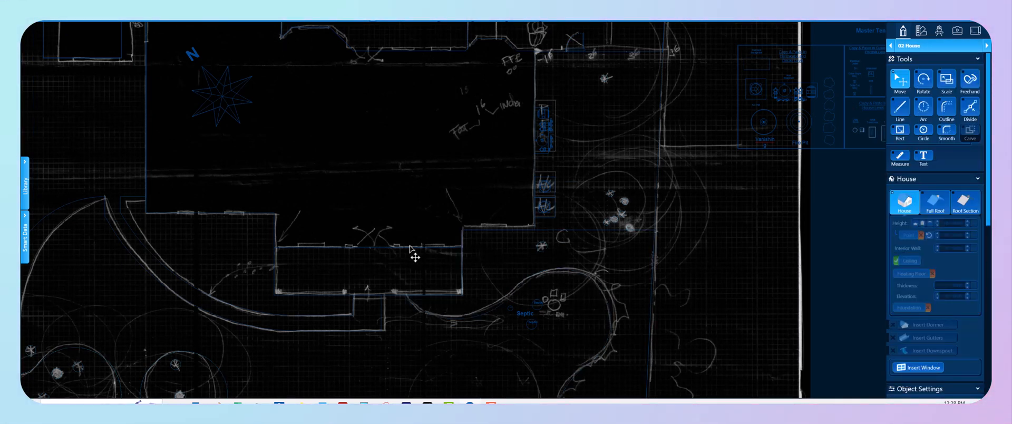
pyautogui.scroll(3, 278, 298)
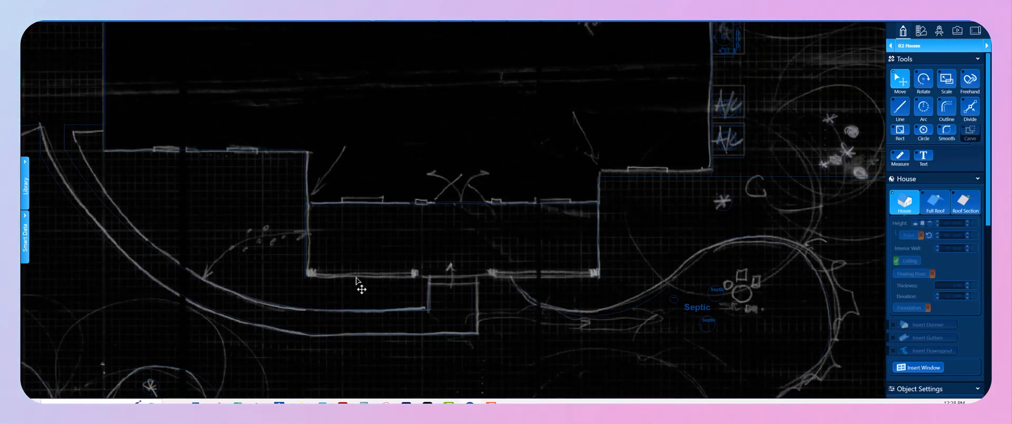
# - Draw the main house section as a closed rectangle from the front porch line back to the rear edge of the house
pyautogui.press('i')
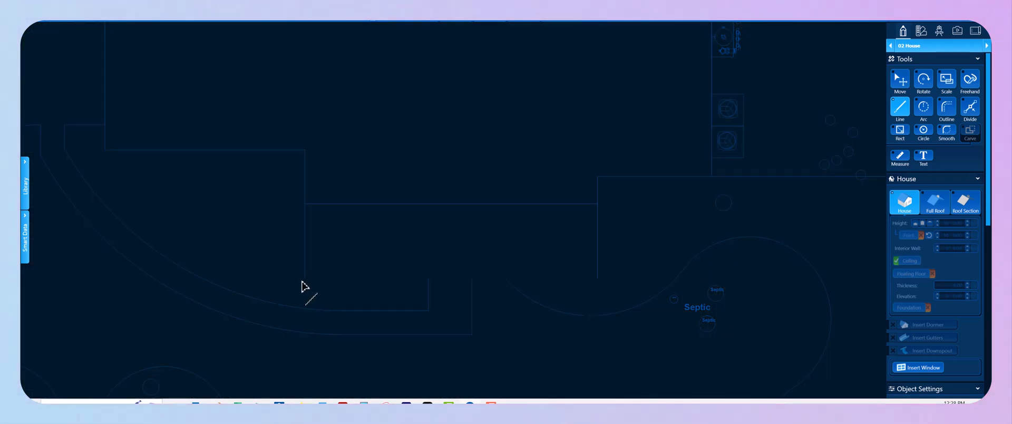
pyautogui.click(304, 279)
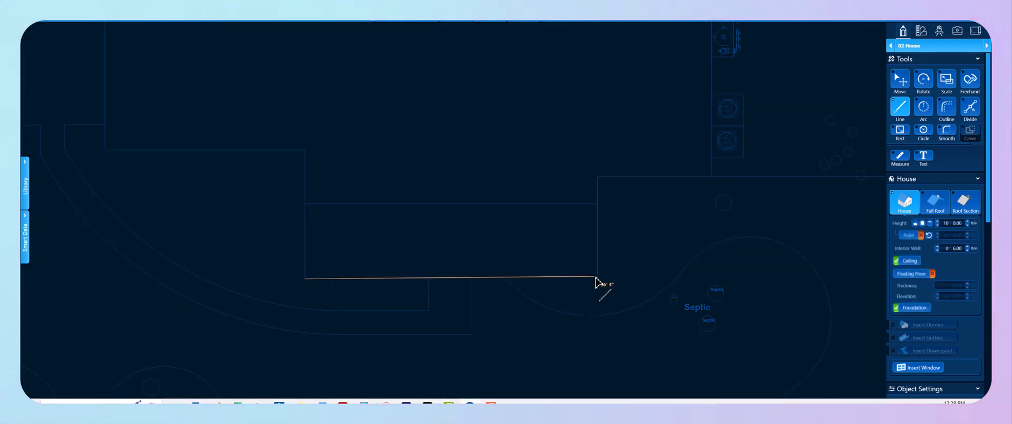
pyautogui.press('o')
pyautogui.scroll(-3, 554, 181)
pyautogui.moveTo(560, 132); pyautogui.dragTo(537, 270, button='middle')
pyautogui.scroll(5, 531, 111)
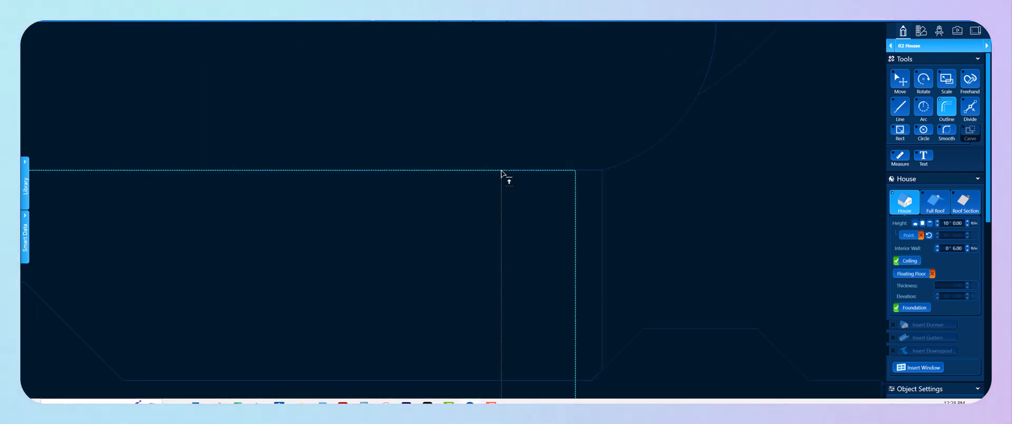
pyautogui.click(500, 173)
pyautogui.scroll(-4, 533, 226)
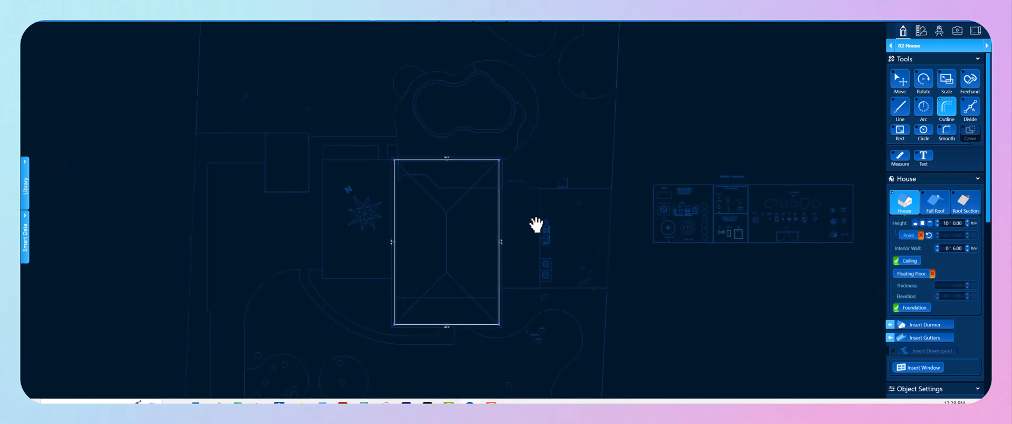
# - Give the main house section a height of 0' 1", no foundation and an elevation of 10'
pyautogui.scroll(3, 487, 237)
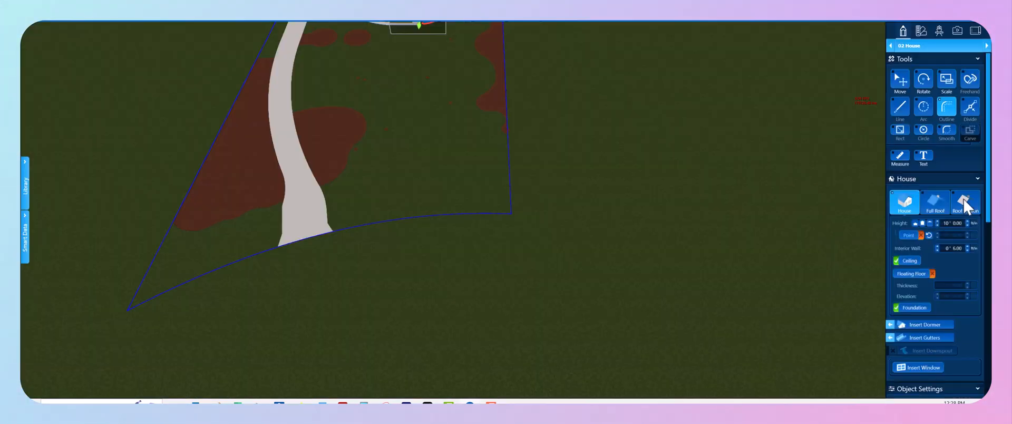
pyautogui.click(963, 199)
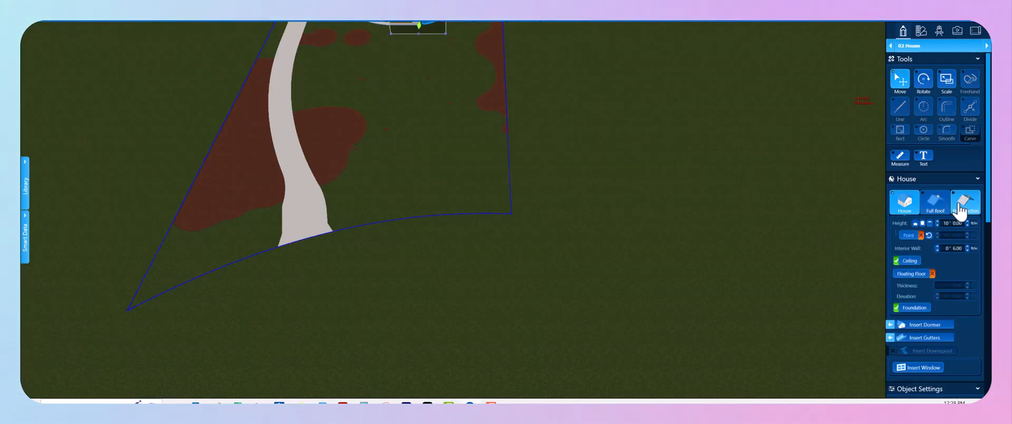
pyautogui.click(905, 204)
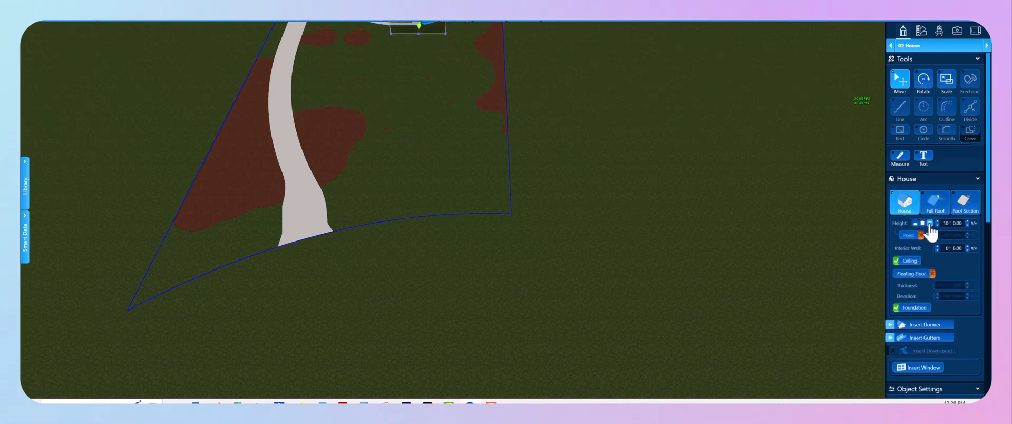
pyautogui.write('1')
pyautogui.press('Return')
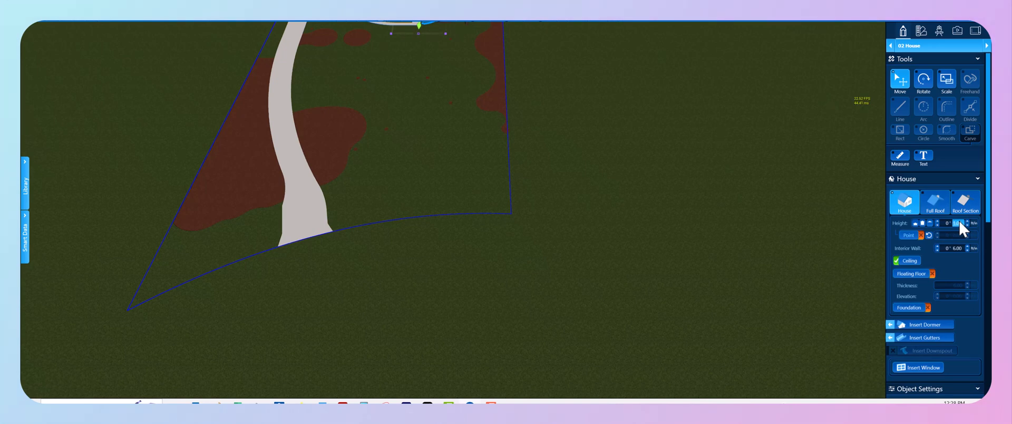
pyautogui.scroll(-1, 913, 366)
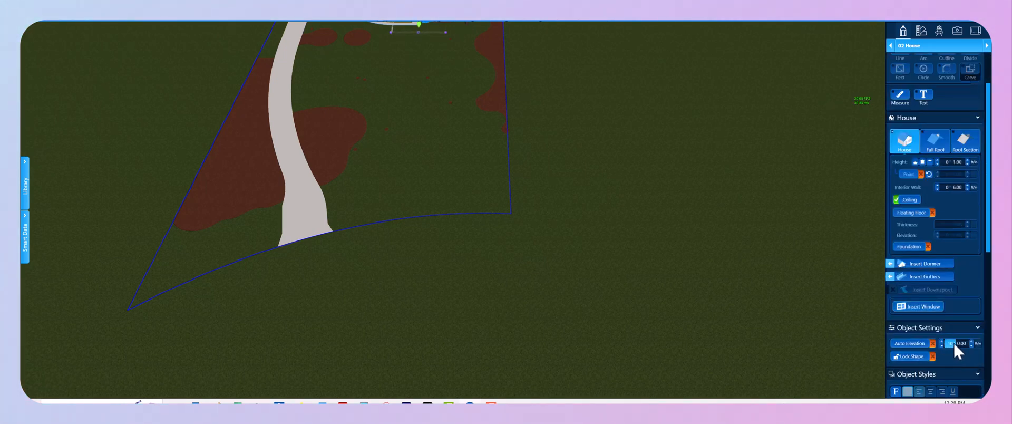
pyautogui.scroll(-5, 375, 158)
pyautogui.scroll(5, 438, 87)
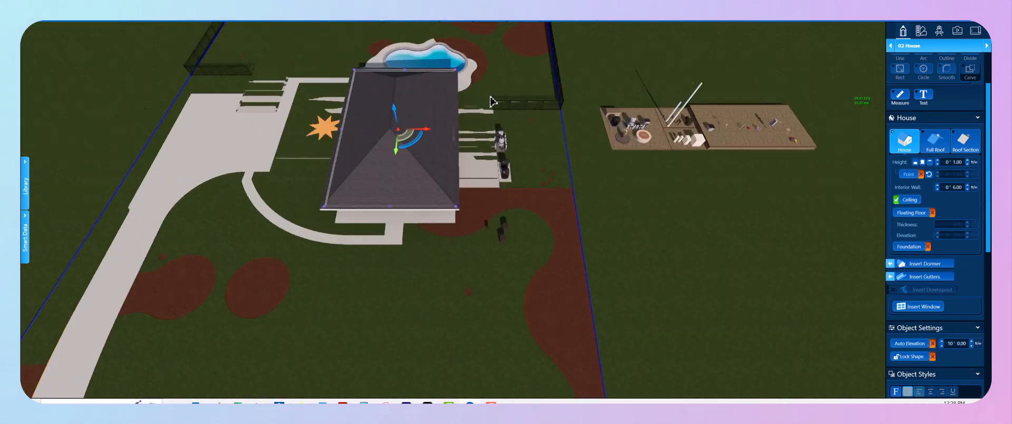
# - Set the style of the main roof's two long-side sections to Gable
pyautogui.moveTo(440, 90); pyautogui.dragTo(535, 169, button='right')
pyautogui.scroll(3, 535, 170)
pyautogui.click(537, 167)
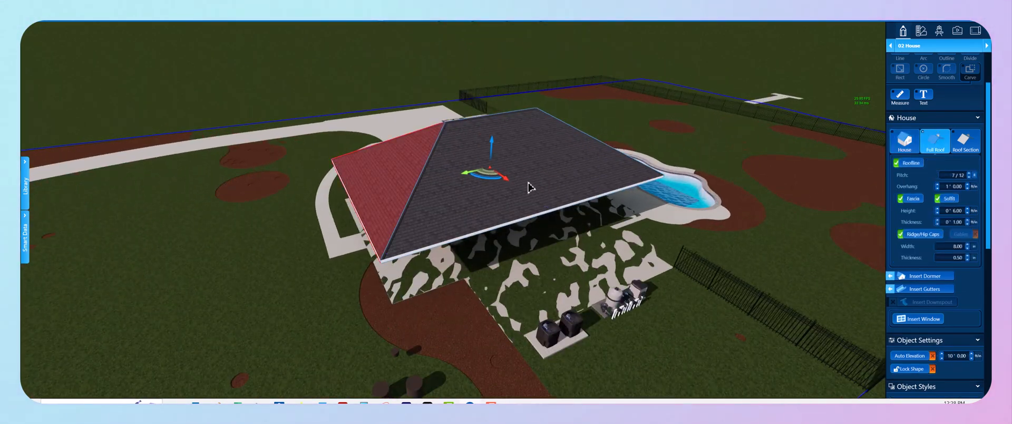
pyautogui.click(540, 175)
pyautogui.moveTo(475, 237); pyautogui.dragTo(520, 294, button='right')
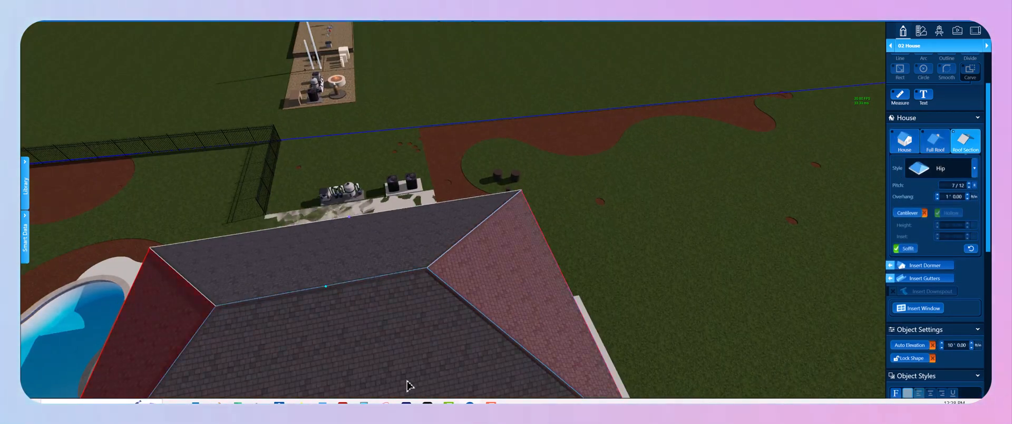
pyautogui.scroll(-3, 418, 309)
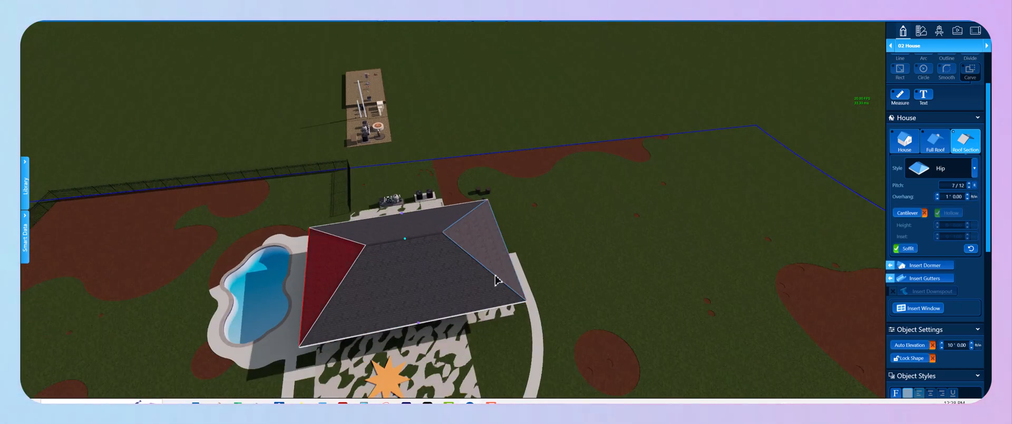
pyautogui.click(928, 168)
pyautogui.click(942, 212)
pyautogui.moveTo(700, 248); pyautogui.dragTo(563, 243, button='right')
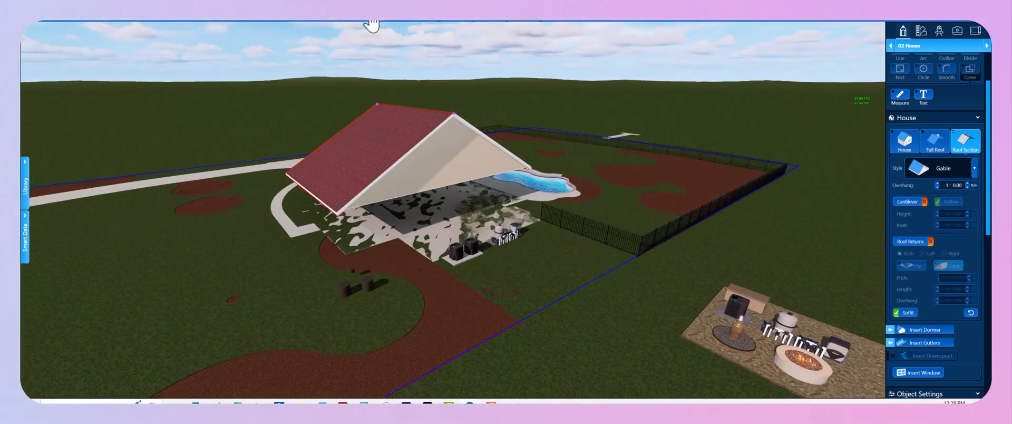
# - Start a second house section with a 14' 4" line from the main section's edge to the house corner near the A/C units
pyautogui.click(373, 24)
pyautogui.scroll(-2, 470, 186)
pyautogui.click(517, 141)
pyautogui.scroll(4, 516, 146)
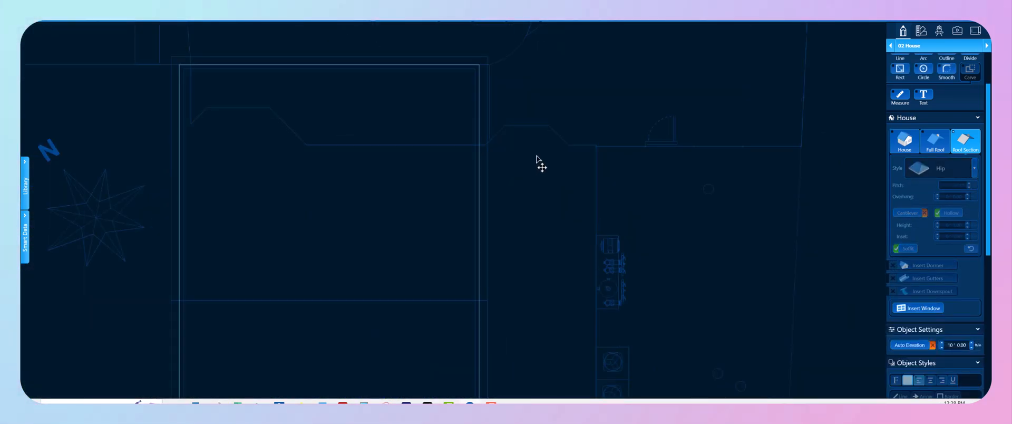
pyautogui.moveTo(590, 202); pyautogui.dragTo(507, 46, button='right')
pyautogui.scroll(2, 380, 246)
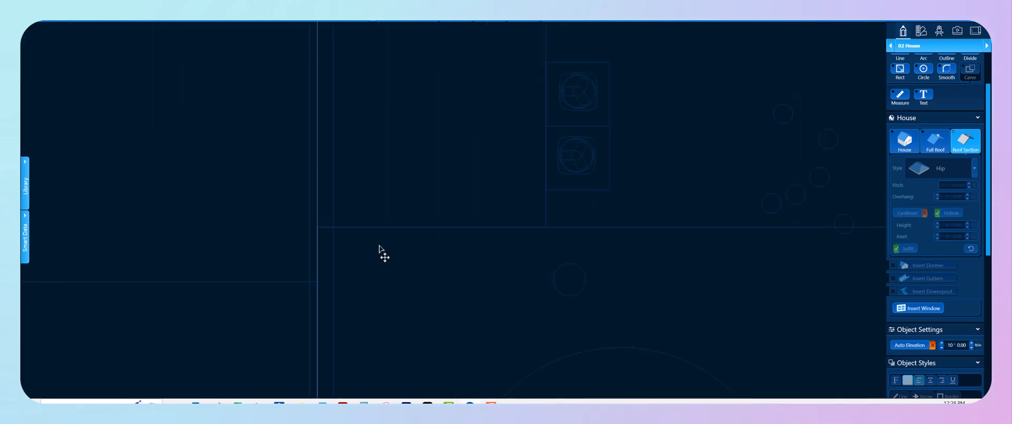
pyautogui.click(317, 227)
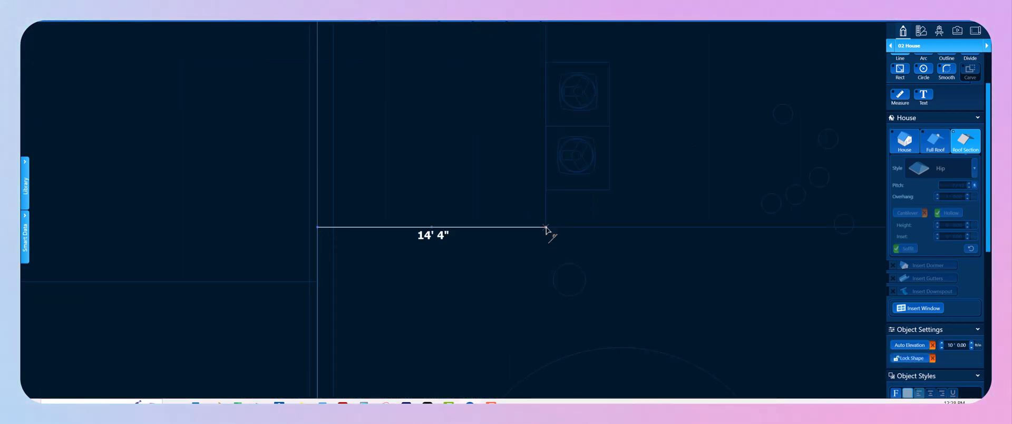
pyautogui.click(546, 228)
# - Outline the wall past the A/C units and the rear bay back to the main section, and close the second house section
pyautogui.scroll(-2, 519, 209)
pyautogui.moveTo(526, 119); pyautogui.dragTo(534, 274, button='right')
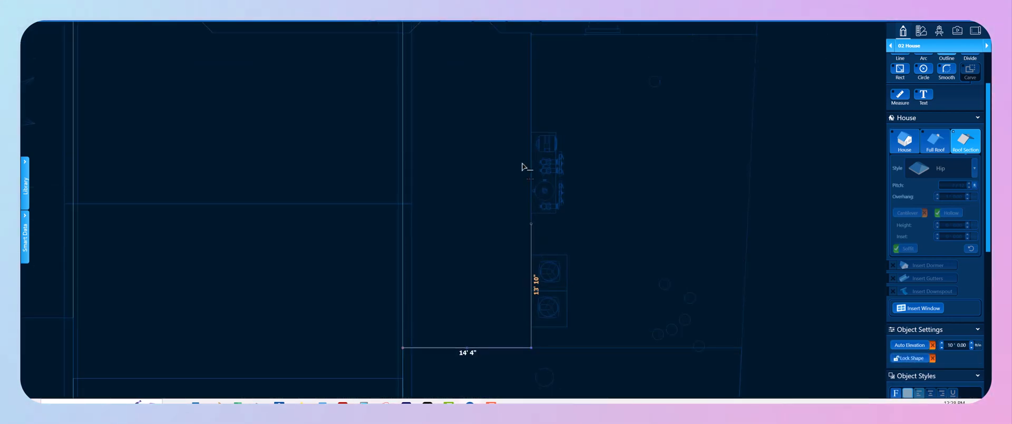
pyautogui.scroll(-2, 531, 190)
pyautogui.moveTo(532, 192); pyautogui.dragTo(544, 301, button='right')
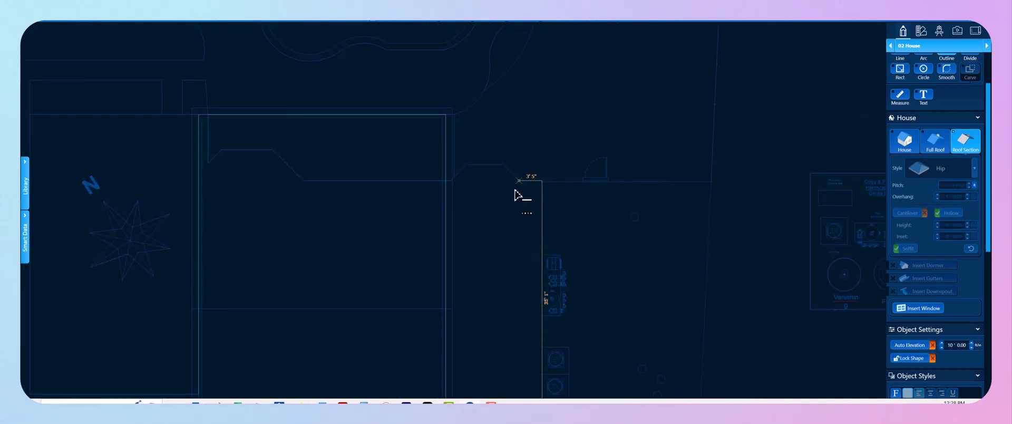
pyautogui.click(446, 181)
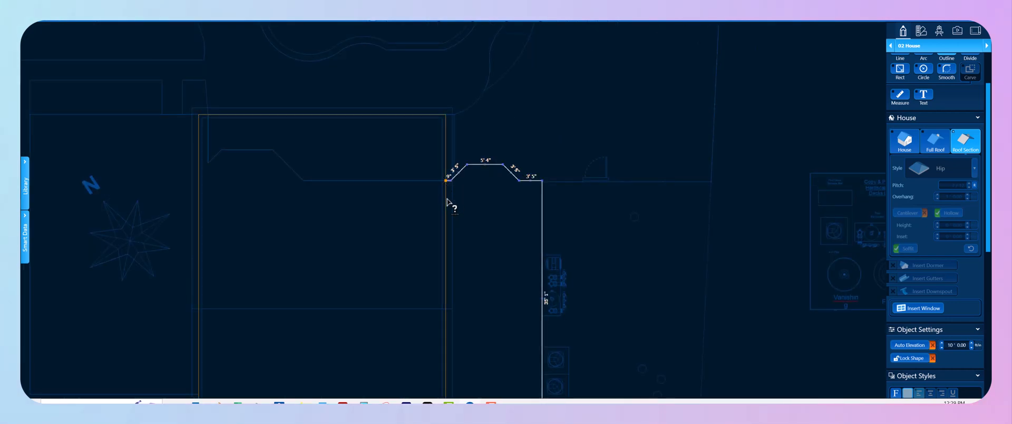
pyautogui.scroll(-2, 451, 232)
pyautogui.click(449, 310)
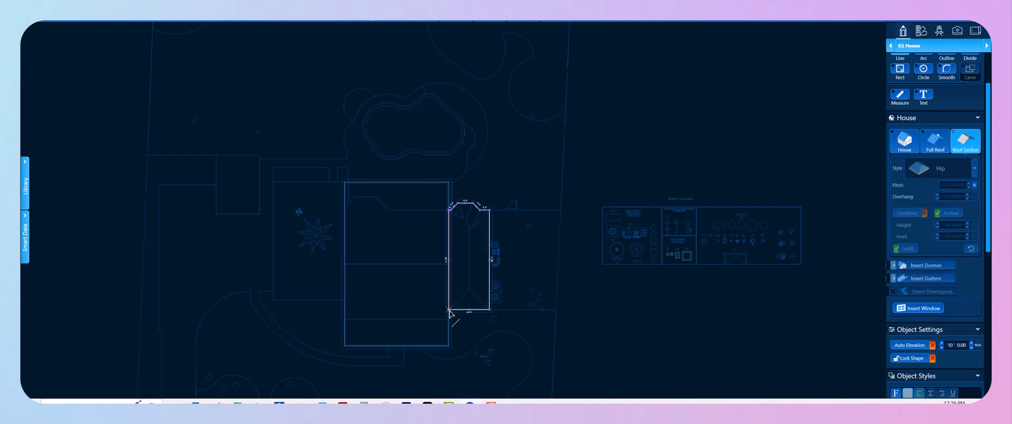
# - Set the roof style of the long sides of the house section beside the A/C units to Gable
pyautogui.click(378, 22)
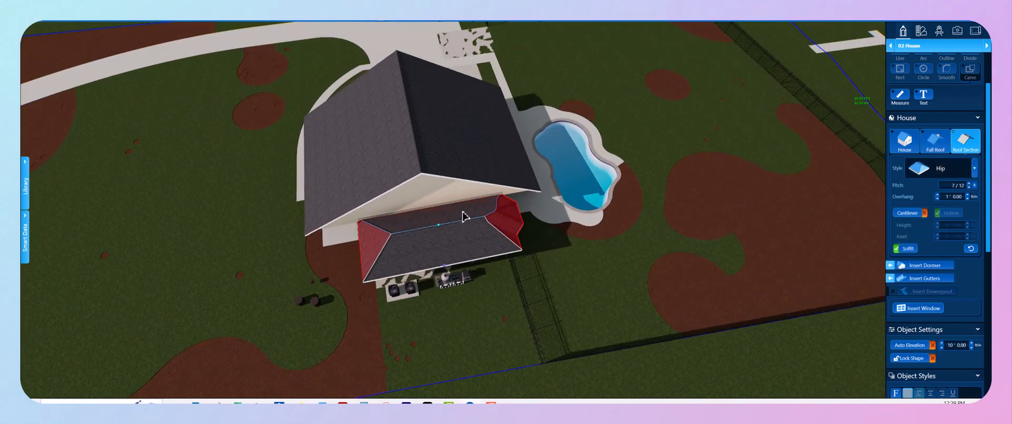
pyautogui.click(943, 170)
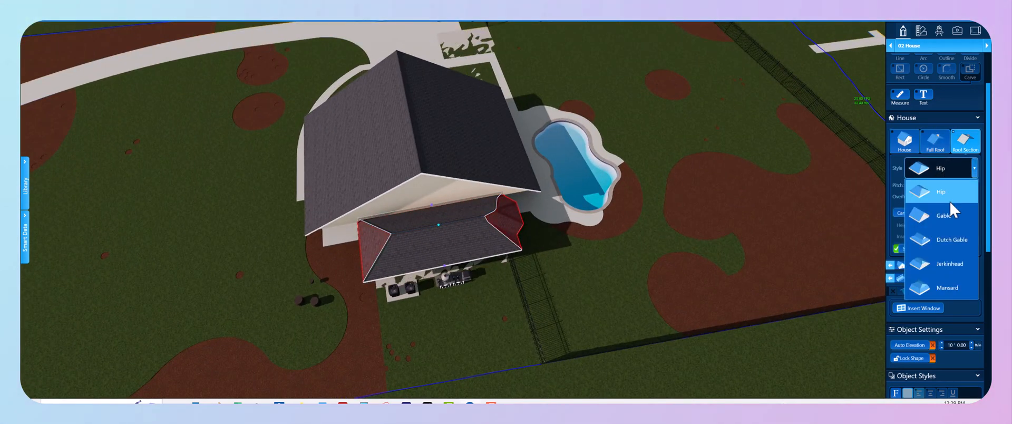
pyautogui.click(946, 215)
pyautogui.moveTo(699, 277); pyautogui.dragTo(666, 246, button='middle')
pyautogui.scroll(-3, 666, 246)
pyautogui.scroll(5, 501, 232)
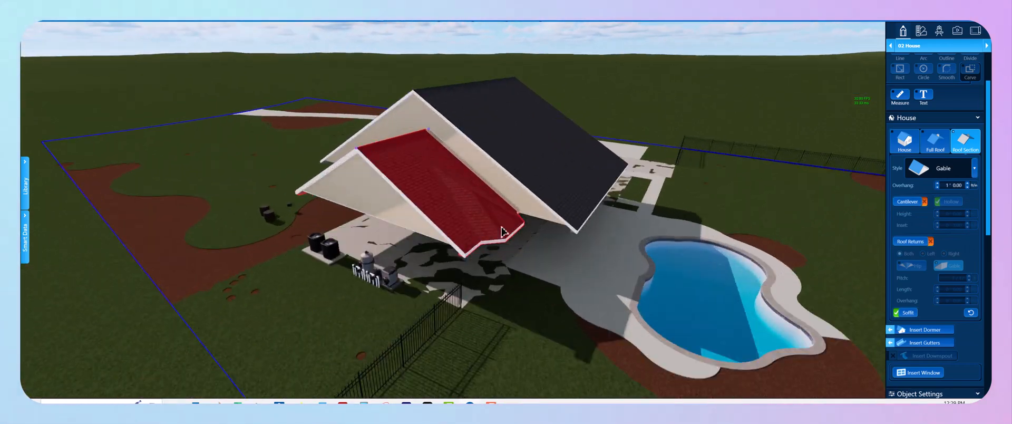
pyautogui.moveTo(333, 274); pyautogui.dragTo(421, 275, button='middle')
pyautogui.scroll(-4, 421, 276)
pyautogui.moveTo(341, 302); pyautogui.dragTo(373, 293, button='middle')
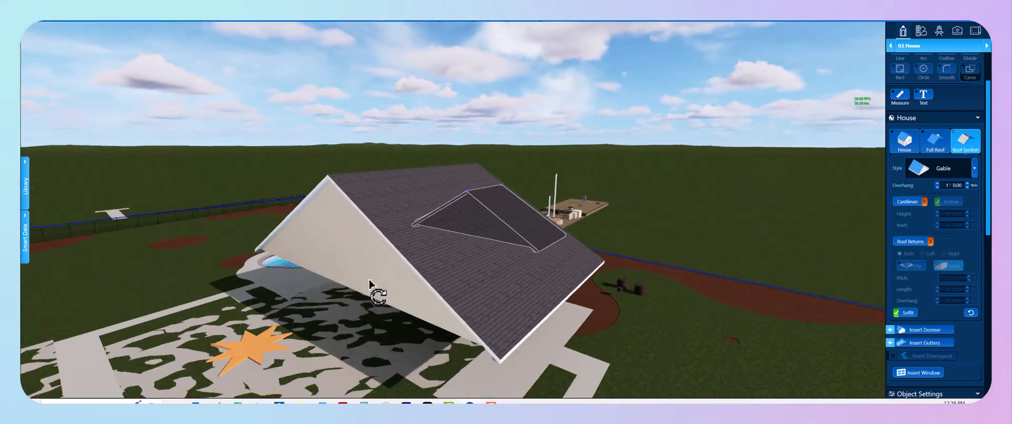
# - Start a third house section with a 25' 1" line from the main section's rear corner and a 41' 7" line along the outer wall
pyautogui.click(374, 23)
pyautogui.scroll(-3, 467, 214)
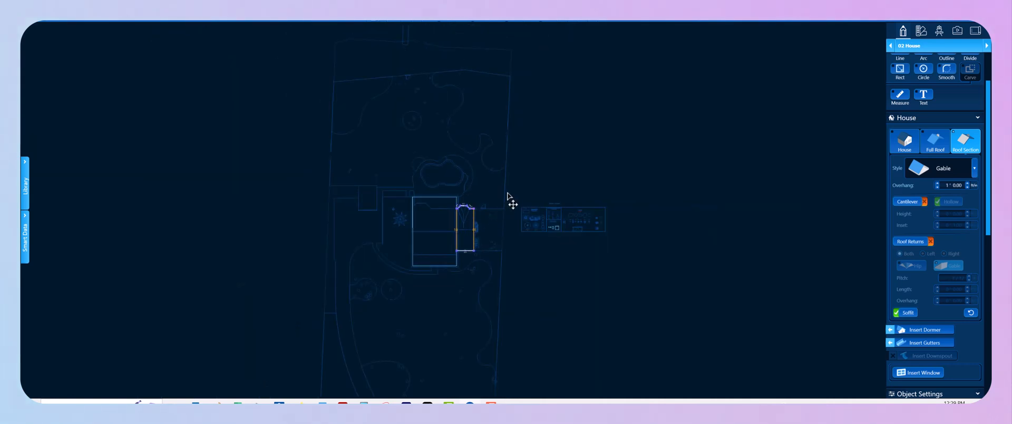
pyautogui.click(508, 198)
pyautogui.scroll(10, 427, 211)
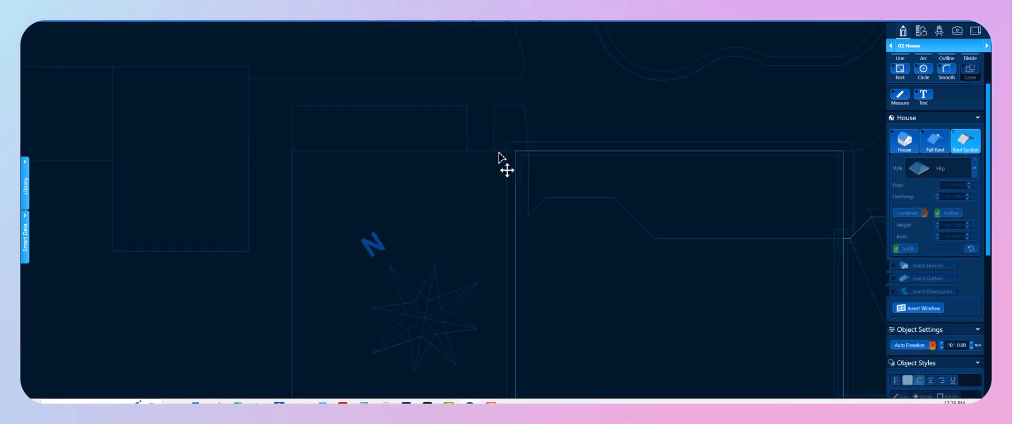
pyautogui.click(516, 151)
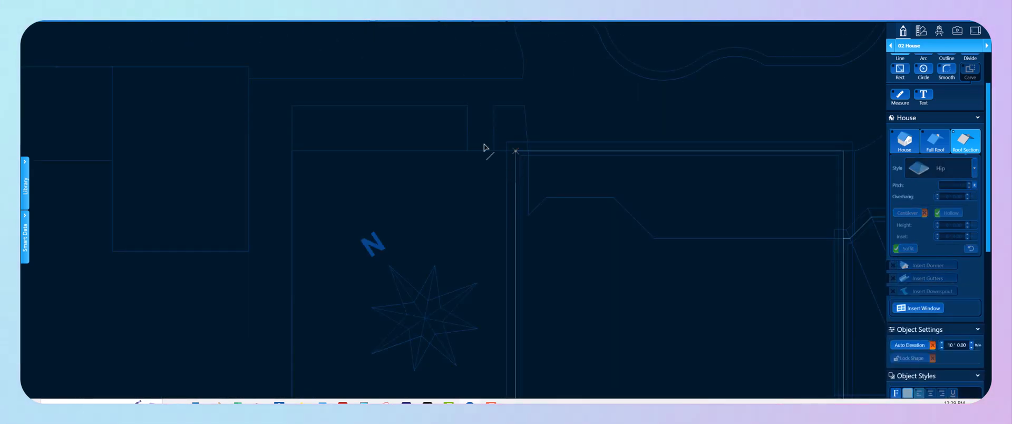
pyautogui.click(293, 152)
pyautogui.scroll(-3, 305, 180)
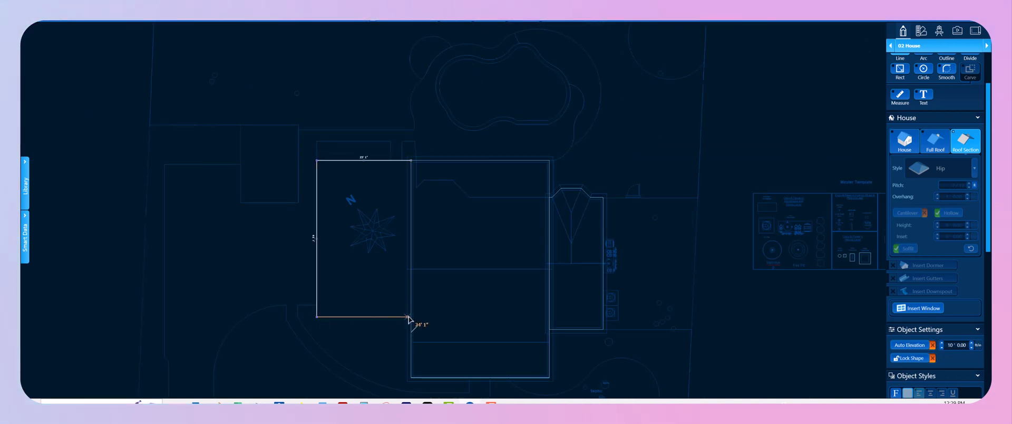
pyautogui.scroll(5, 413, 320)
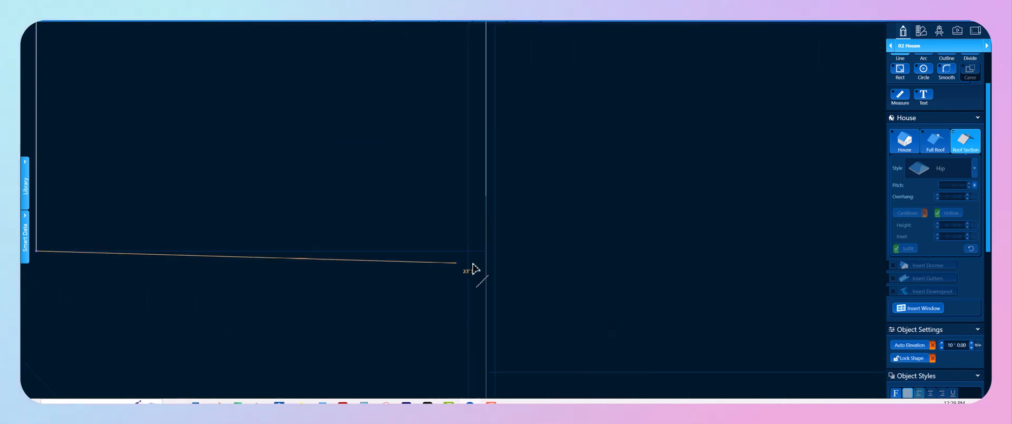
pyautogui.scroll(1, 484, 253)
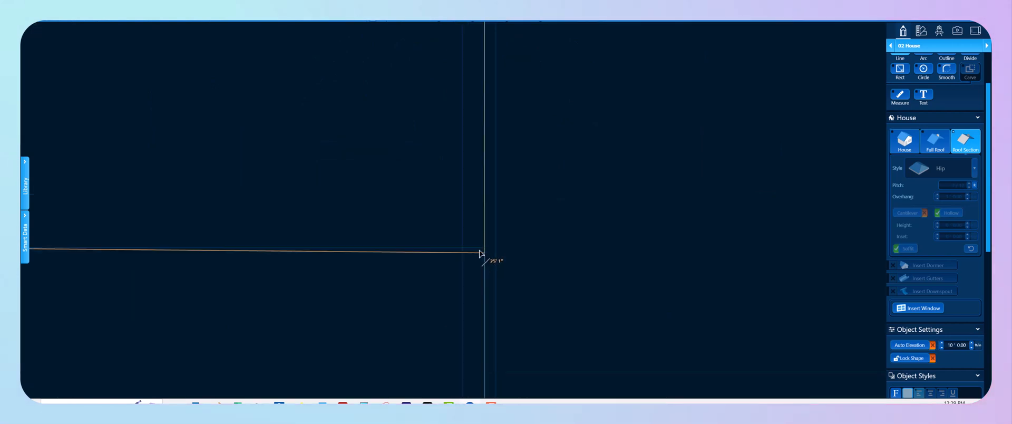
pyautogui.scroll(-1, 414, 166)
# - Draw the third section's 41' 7" side along the main section's edge and close its outline at the outer front corner
pyautogui.moveTo(436, 81); pyautogui.dragTo(380, 385, button='middle')
pyautogui.scroll(-4, 413, 206)
pyautogui.scroll(8, 416, 145)
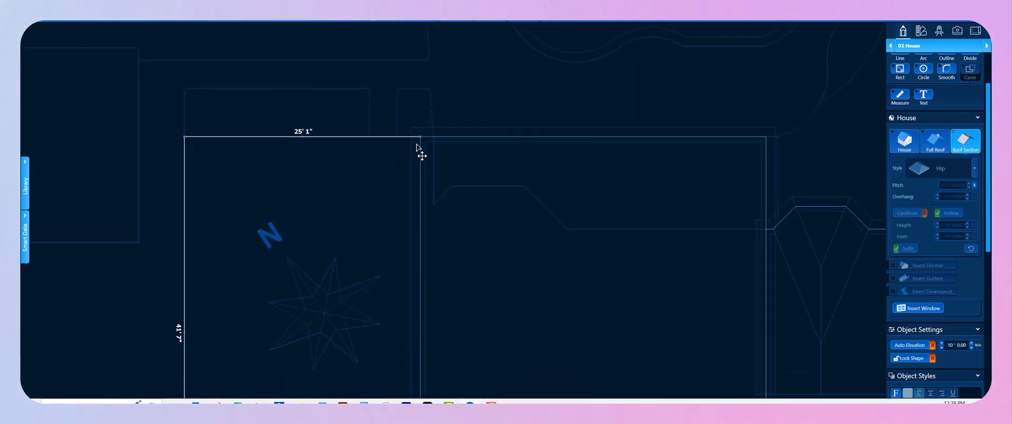
pyautogui.scroll(-3, 461, 226)
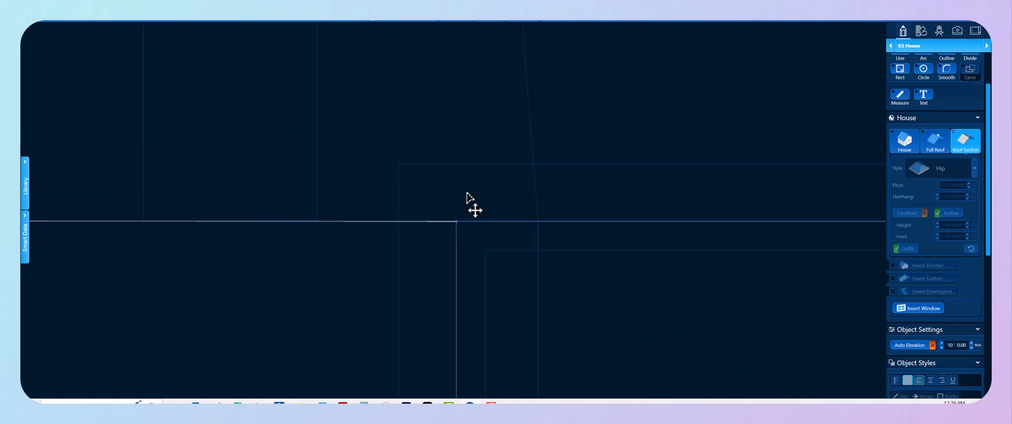
pyautogui.scroll(-3, 457, 226)
pyautogui.scroll(-2, 469, 316)
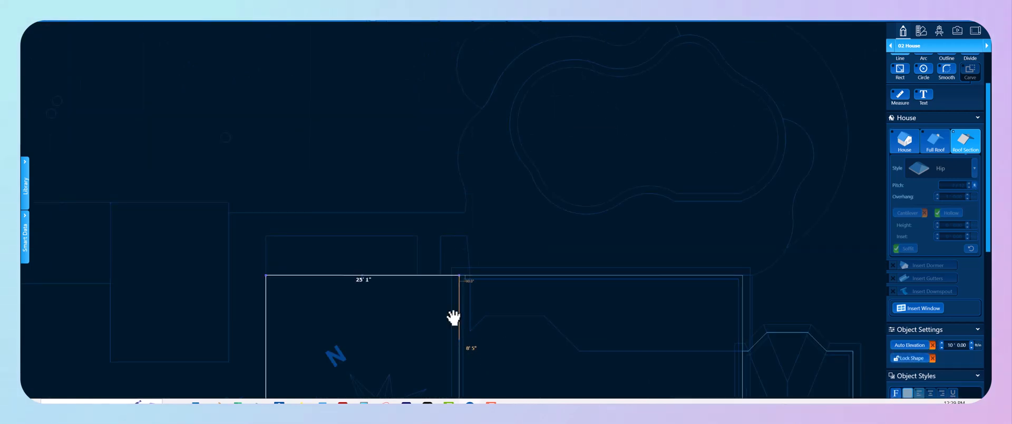
pyautogui.moveTo(452, 316); pyautogui.dragTo(439, 120, button='middle')
pyautogui.scroll(-3, 444, 181)
pyautogui.moveTo(449, 262); pyautogui.dragTo(441, 214, button='middle')
pyautogui.scroll(5, 440, 213)
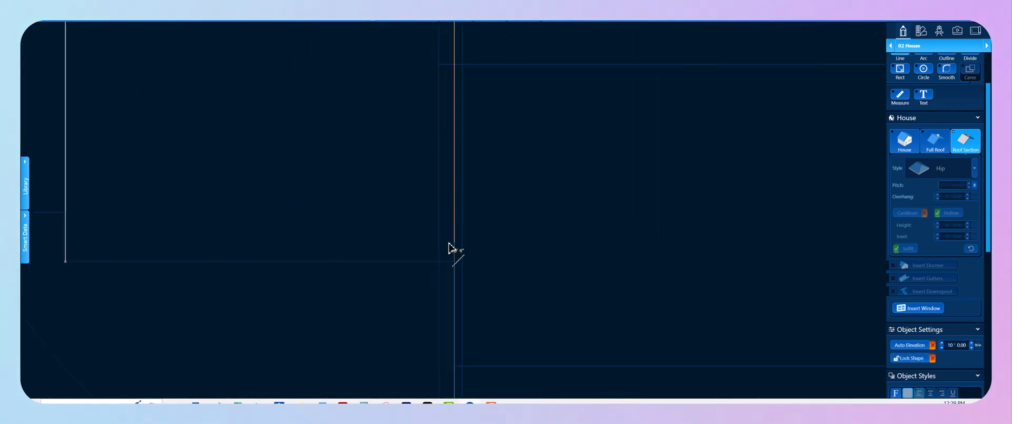
pyautogui.click(65, 261)
# - Build the plan in 3D and set the roof style of the driveway-side section's two long sides to Gable
pyautogui.scroll(-2, 220, 158)
pyautogui.click(383, 20)
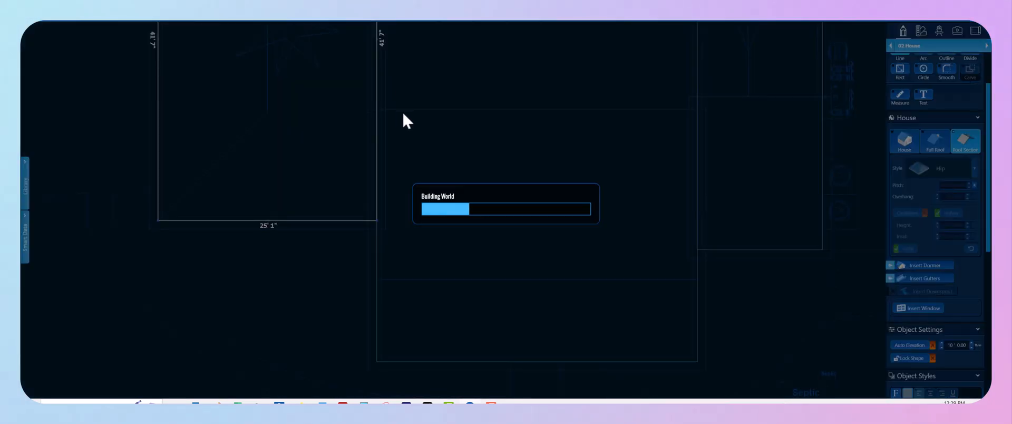
pyautogui.scroll(-3, 451, 153)
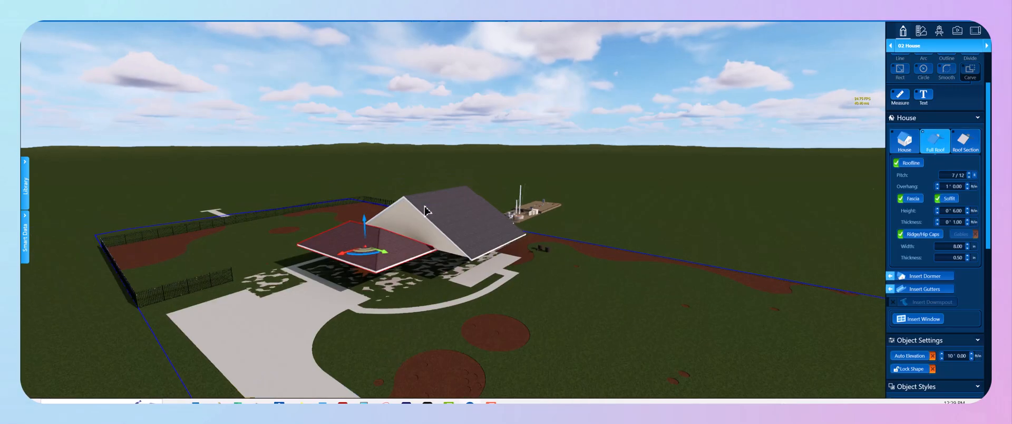
pyautogui.moveTo(371, 244); pyautogui.dragTo(505, 326, button='middle')
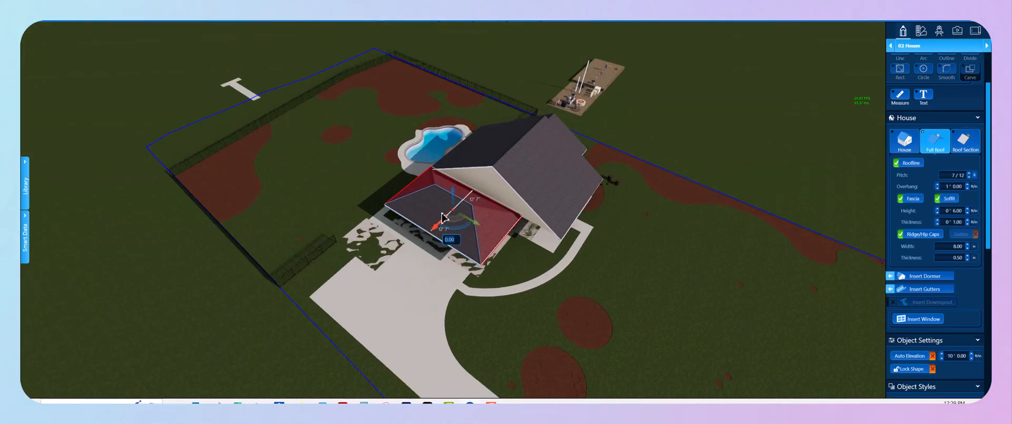
pyautogui.click(448, 197)
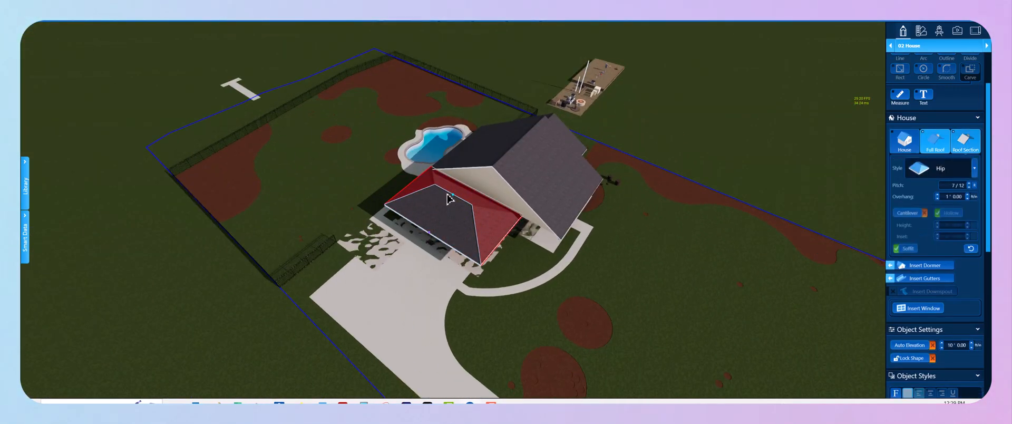
pyautogui.click(963, 174)
pyautogui.click(954, 226)
pyautogui.moveTo(734, 266); pyautogui.dragTo(599, 250, button='middle')
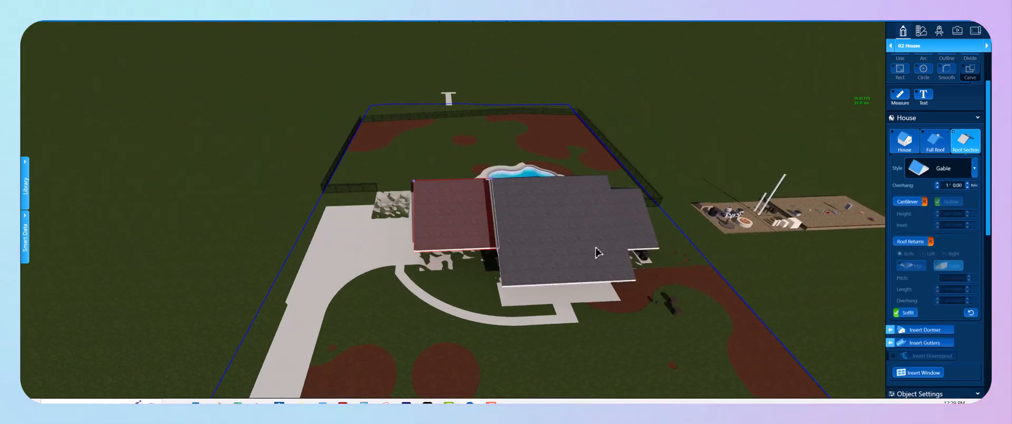
# - Insert gutters on the main house section's roof
pyautogui.moveTo(780, 306); pyautogui.dragTo(670, 277, button='middle')
pyautogui.click(533, 276)
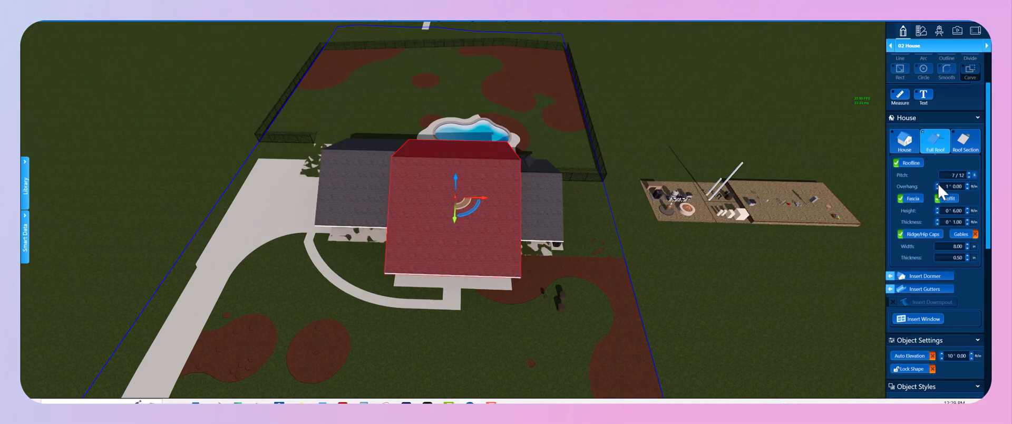
pyautogui.click(920, 289)
pyautogui.moveTo(738, 271); pyautogui.dragTo(515, 295, button='middle')
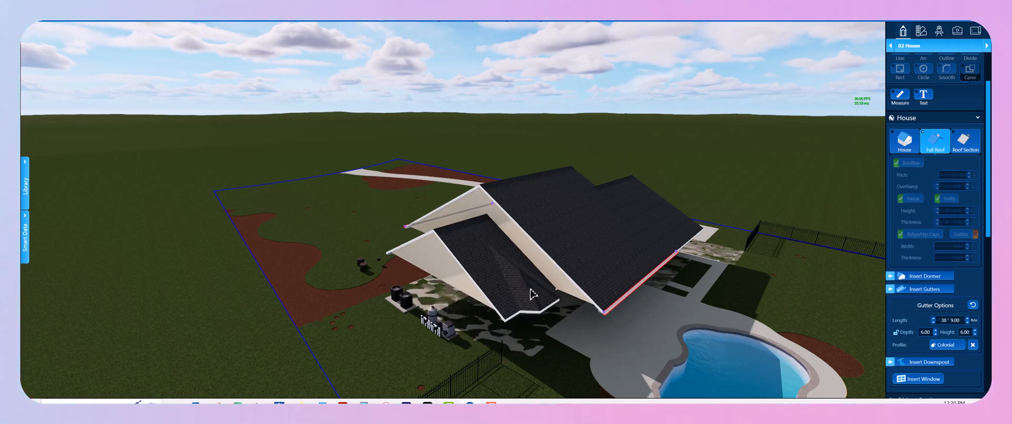
# - Insert gutters on the roof of the house section beside the A/C units
pyautogui.scroll(-3, 532, 298)
pyautogui.click(499, 262)
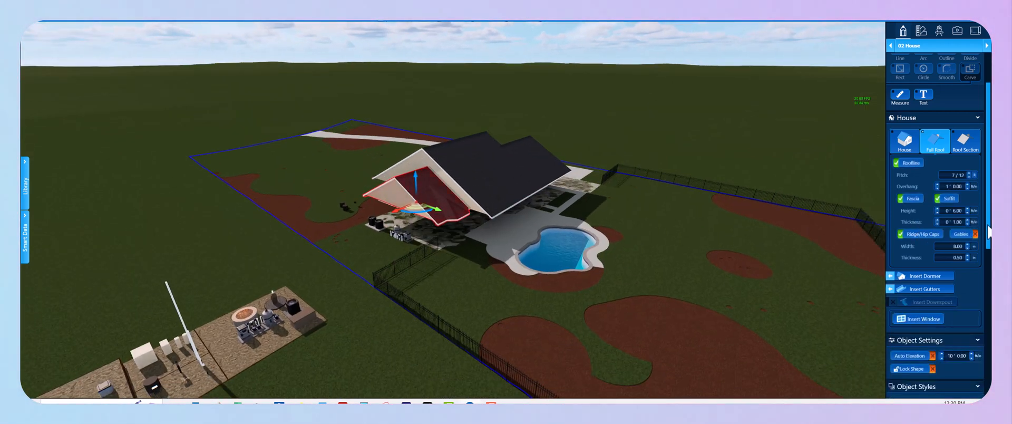
pyautogui.click(924, 291)
pyautogui.moveTo(805, 284); pyautogui.dragTo(469, 287, button='middle')
# - Try to shorten the front gutter beside the A/C units by moving its main-house end toward the outer corner
pyautogui.scroll(3, 326, 256)
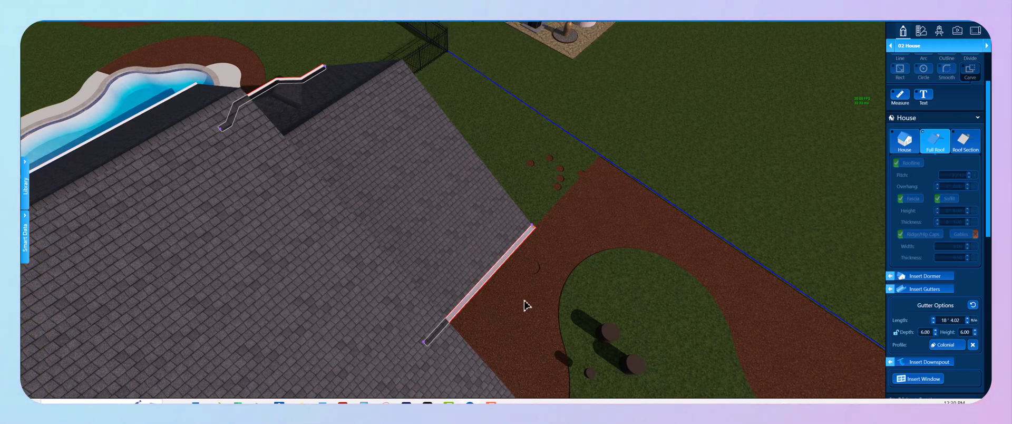
pyautogui.moveTo(526, 304); pyautogui.dragTo(420, 291, button='middle')
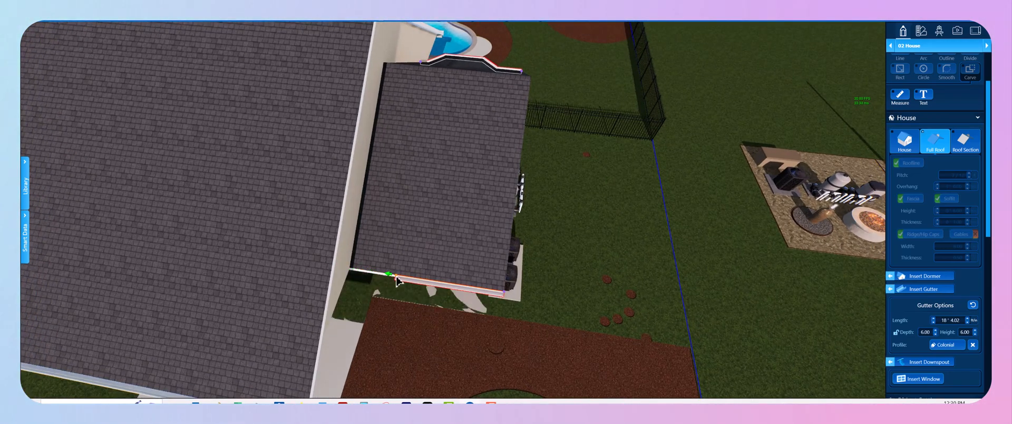
pyautogui.moveTo(396, 279); pyautogui.dragTo(516, 295)
pyautogui.scroll(2, 496, 297)
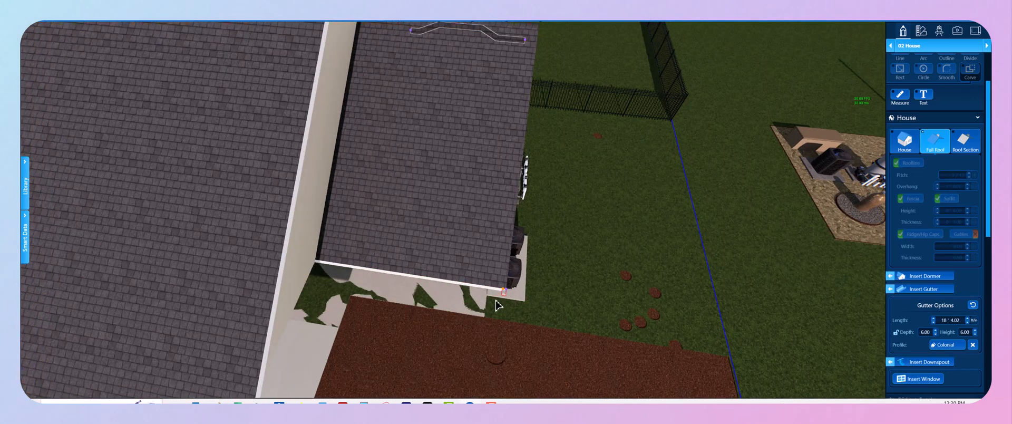
pyautogui.click(496, 296)
pyautogui.scroll(-1, 522, 205)
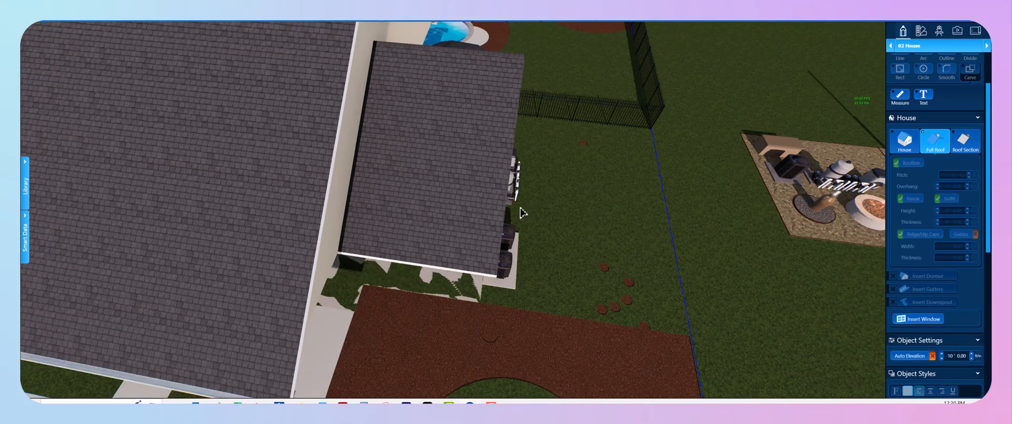
pyautogui.scroll(-1, 526, 209)
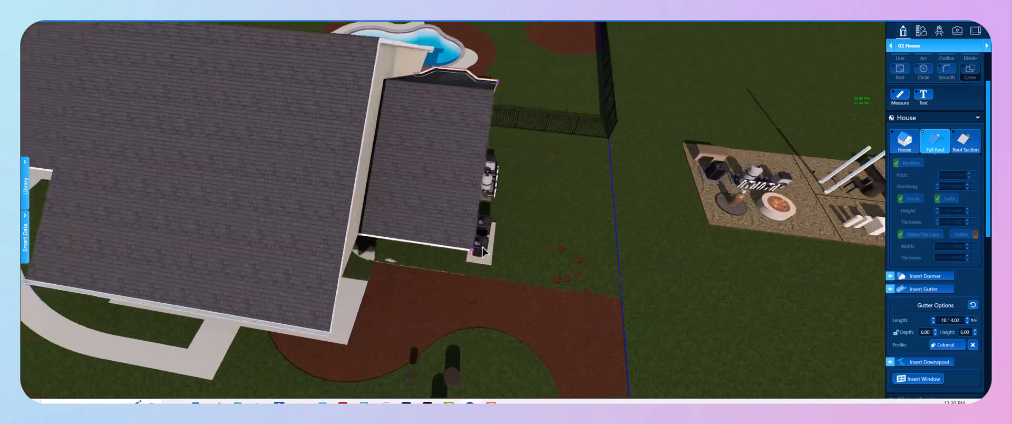
pyautogui.scroll(4, 495, 254)
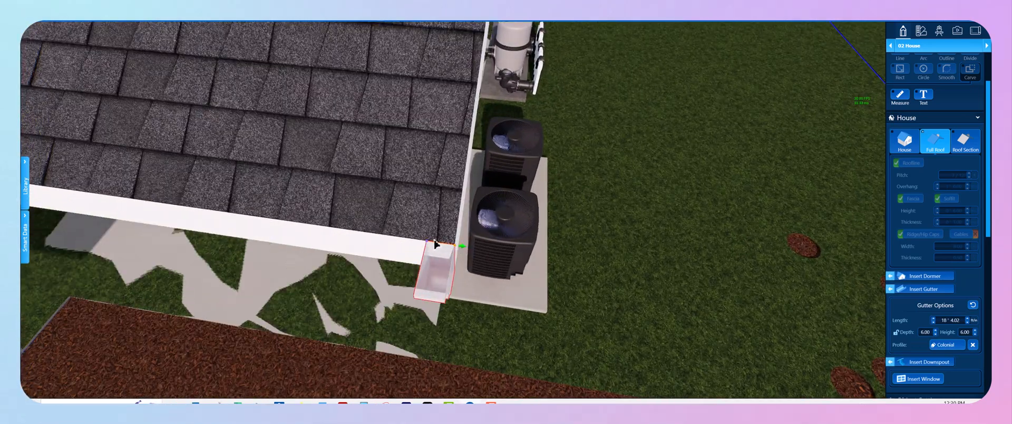
pyautogui.scroll(-1, 457, 251)
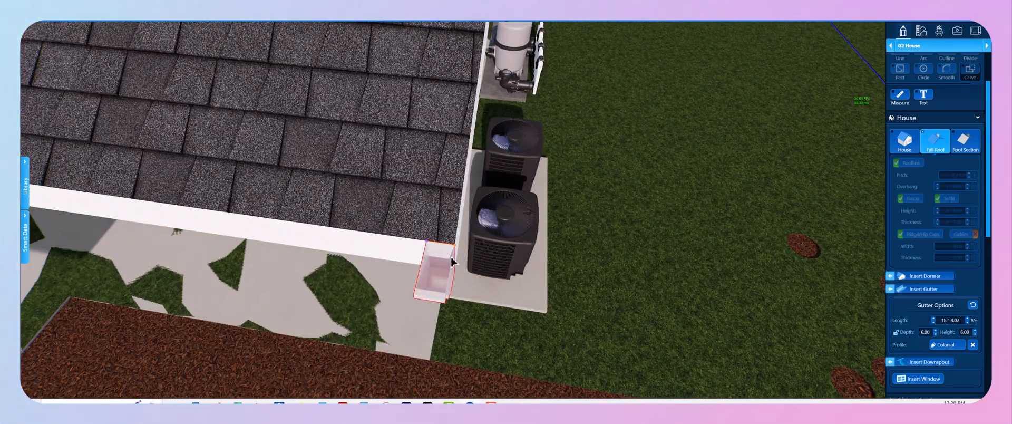
pyautogui.scroll(-1, 451, 263)
pyautogui.scroll(-1, 451, 260)
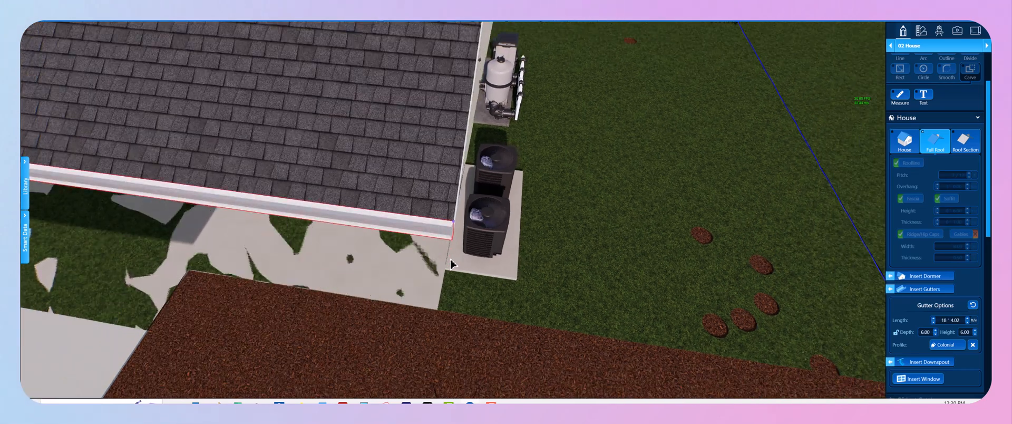
# - Move the outer end of the front gutter beside the A/C units back to the main house wall
pyautogui.scroll(-3, 456, 226)
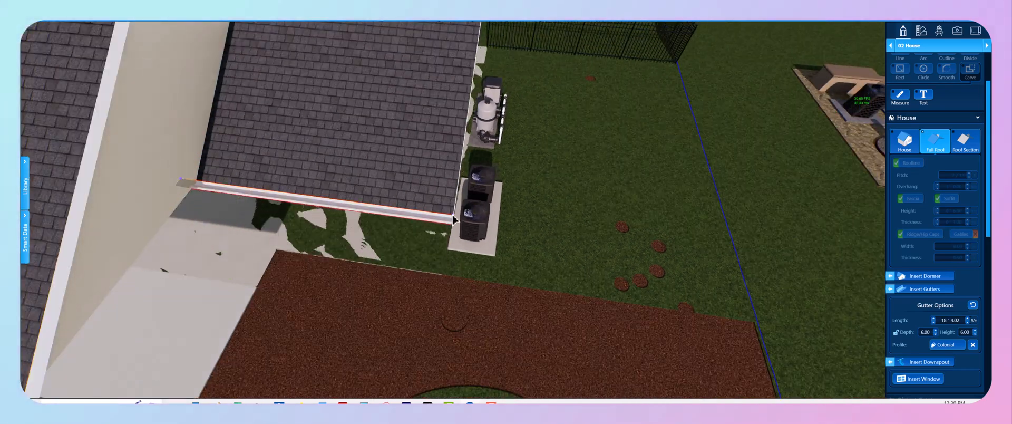
pyautogui.moveTo(454, 216); pyautogui.dragTo(148, 201)
pyautogui.scroll(-3, 264, 192)
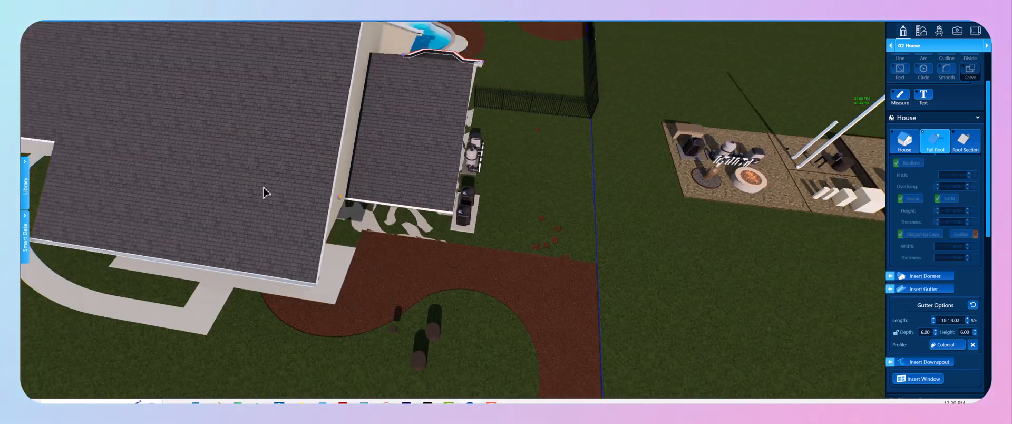
# - Examine the junction between the main house's gable wall and the side section's roof, from the front and the rear
pyautogui.scroll(-3, 384, 177)
pyautogui.moveTo(520, 106); pyautogui.dragTo(538, 115, button='middle')
pyautogui.scroll(8, 491, 163)
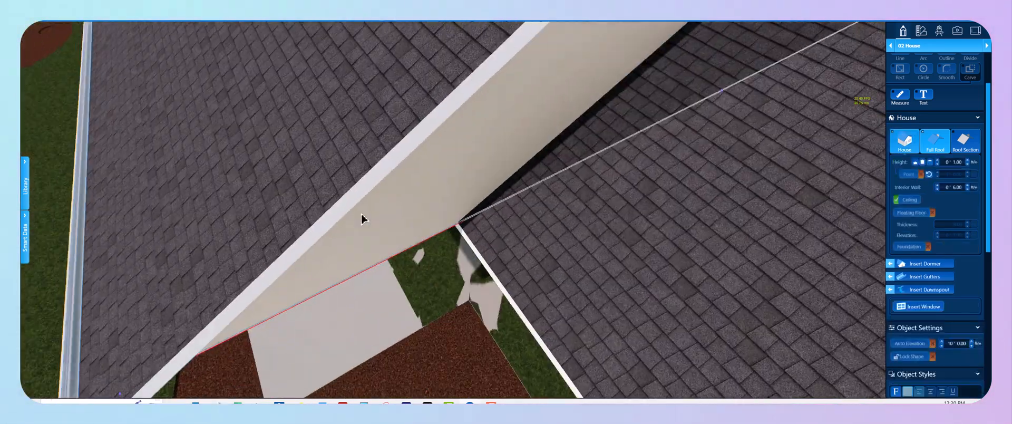
pyautogui.click(363, 219)
pyautogui.moveTo(363, 219); pyautogui.dragTo(449, 231, button='middle')
pyautogui.scroll(-6, 450, 231)
pyautogui.moveTo(599, 248); pyautogui.dragTo(545, 217, button='middle')
pyautogui.scroll(-3, 545, 217)
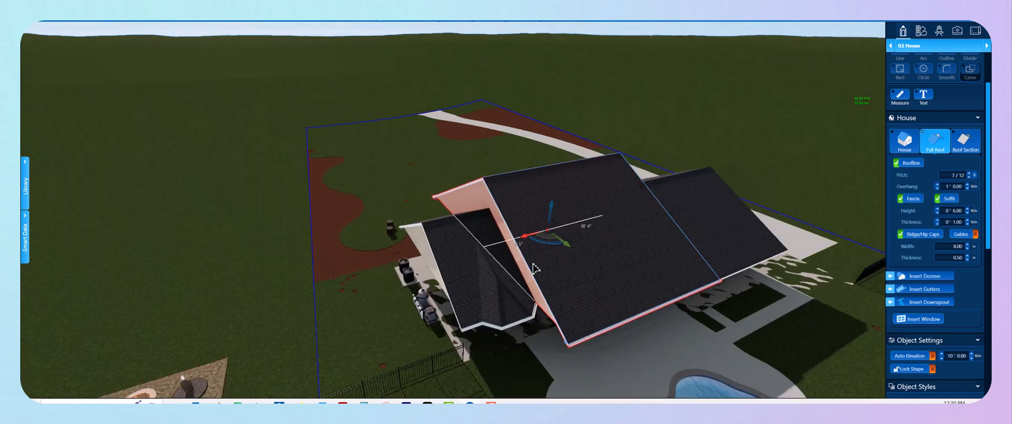
# - Insert a downspout at the outer end of the rear bay's gutter on the section beside the A/C units
pyautogui.scroll(4, 477, 322)
pyautogui.click(486, 342)
pyautogui.moveTo(486, 343); pyautogui.dragTo(494, 294, button='middle')
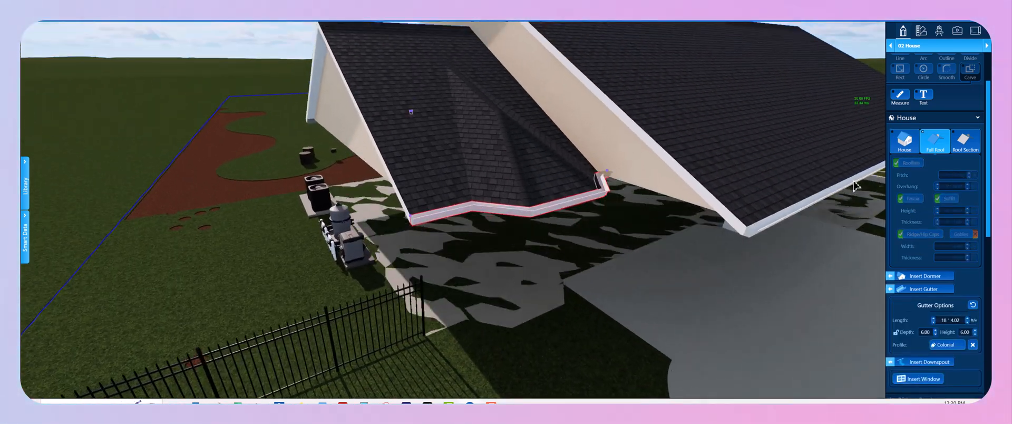
pyautogui.click(918, 361)
pyautogui.click(371, 268)
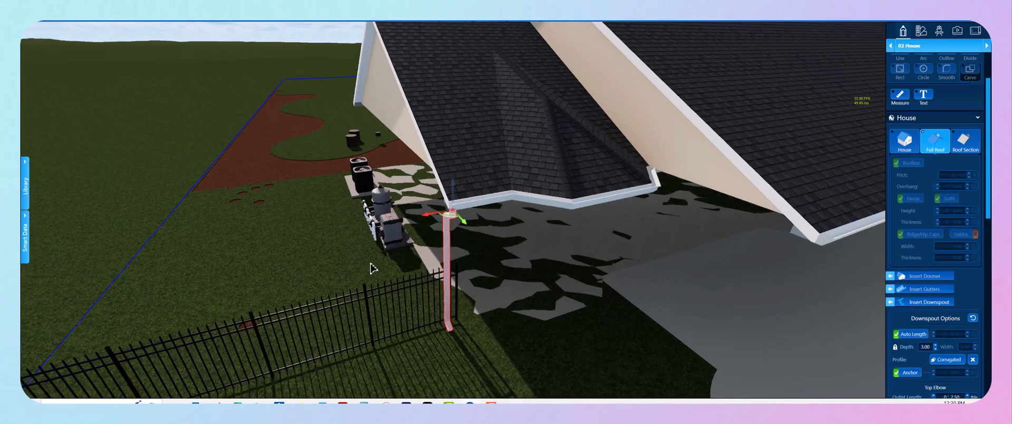
# - Return to the plan view and switch to the media player showing "Large Property ISA Video"
pyautogui.scroll(-3, 474, 283)
pyautogui.moveTo(632, 275); pyautogui.dragTo(513, 266, button='right')
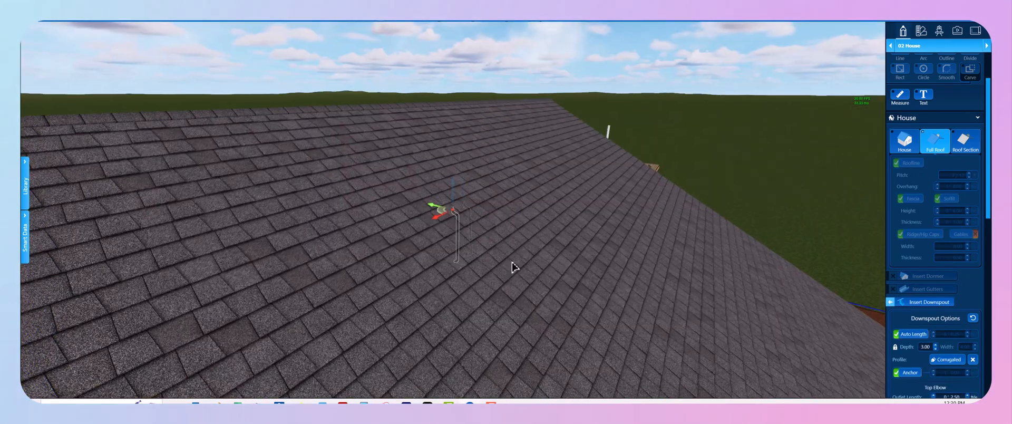
pyautogui.scroll(-4, 590, 279)
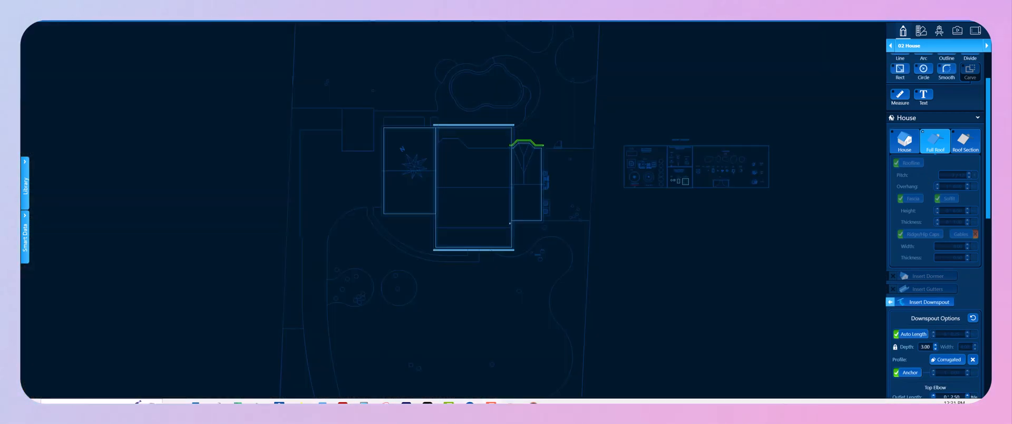
pyautogui.moveTo(1010, 52); pyautogui.dragTo(283, 34)
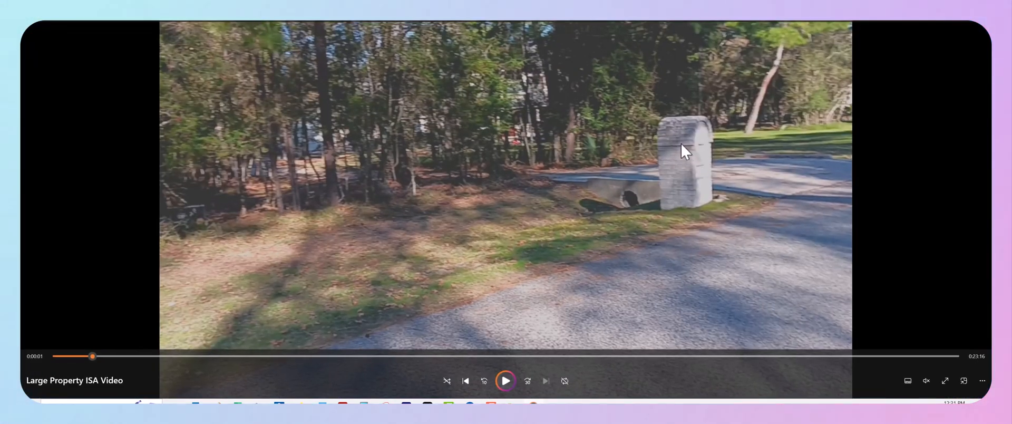
# - Return from the reference video to the plan and search the object library for "mailbox"
pyautogui.moveTo(591, 24); pyautogui.dragTo(1009, 53)
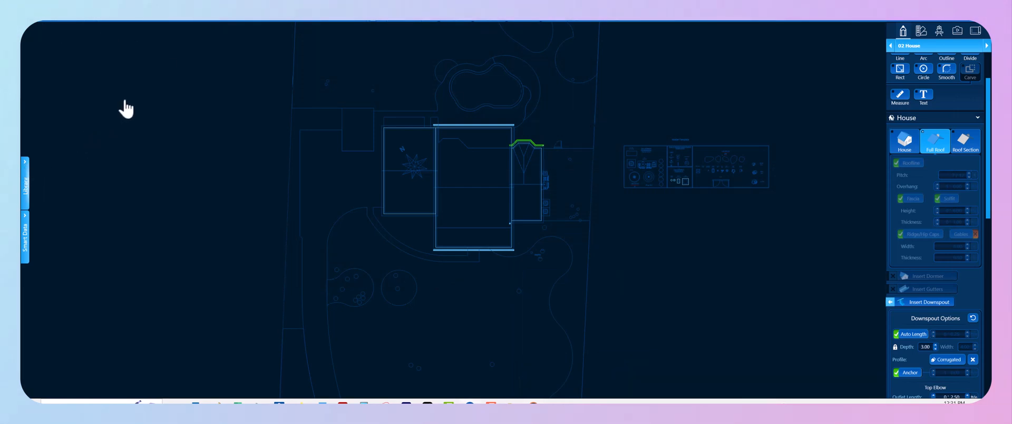
pyautogui.click(65, 32)
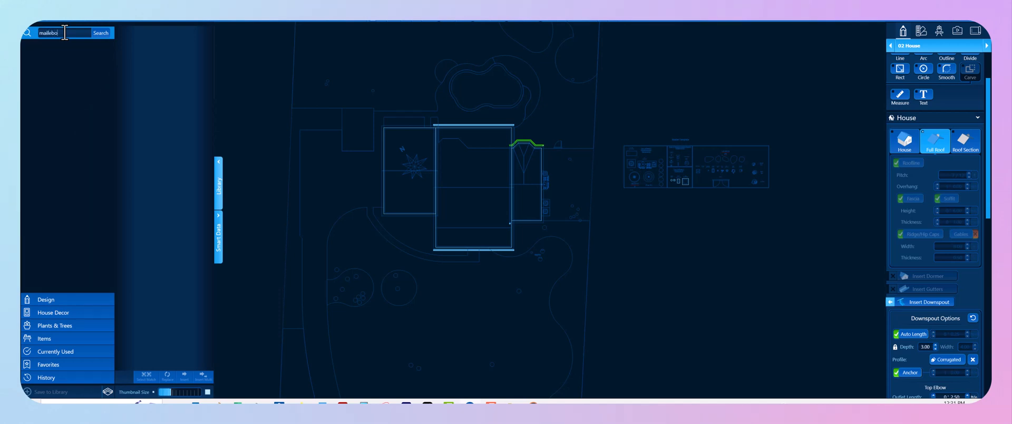
pyautogui.write('mailbox')
pyautogui.press('Return')
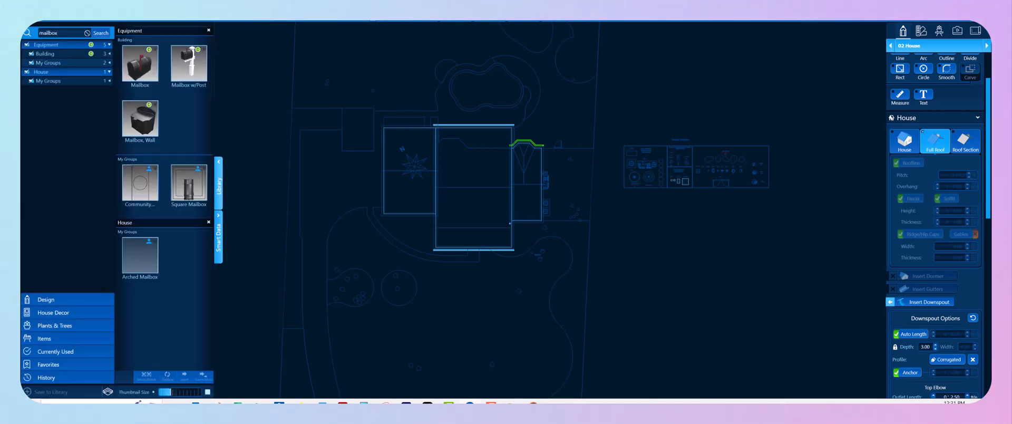
# - Place the Arched Mailbox from the library beside the driveway entrance at the street
pyautogui.click(138, 254)
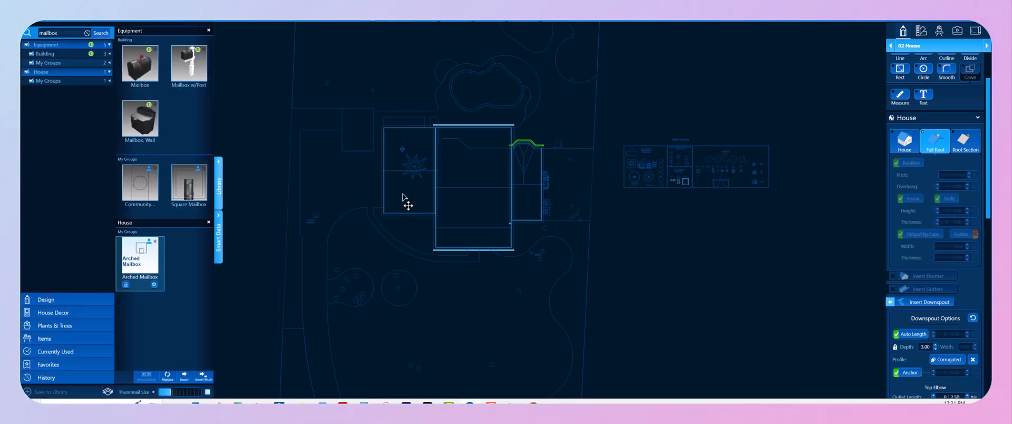
pyautogui.scroll(-5, 401, 210)
pyautogui.scroll(6, 422, 191)
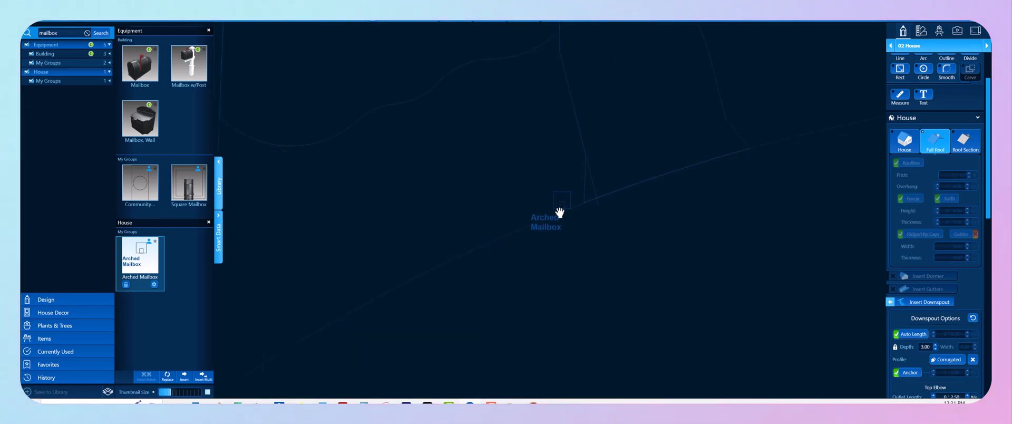
pyautogui.click(559, 211)
# - Rotate the Arched Mailbox to align with the street edge, checking its placement against the property video
pyautogui.scroll(3, 560, 211)
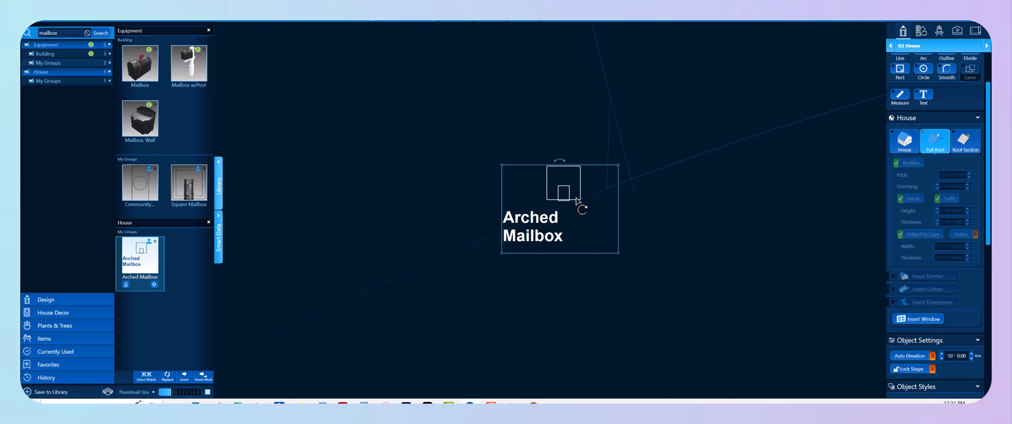
pyautogui.press('Escape')
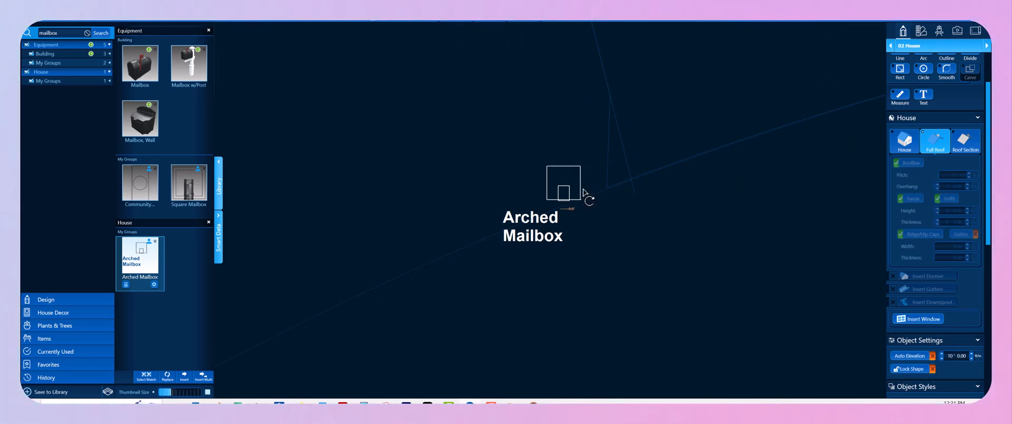
pyautogui.moveTo(584, 193); pyautogui.dragTo(506, 178)
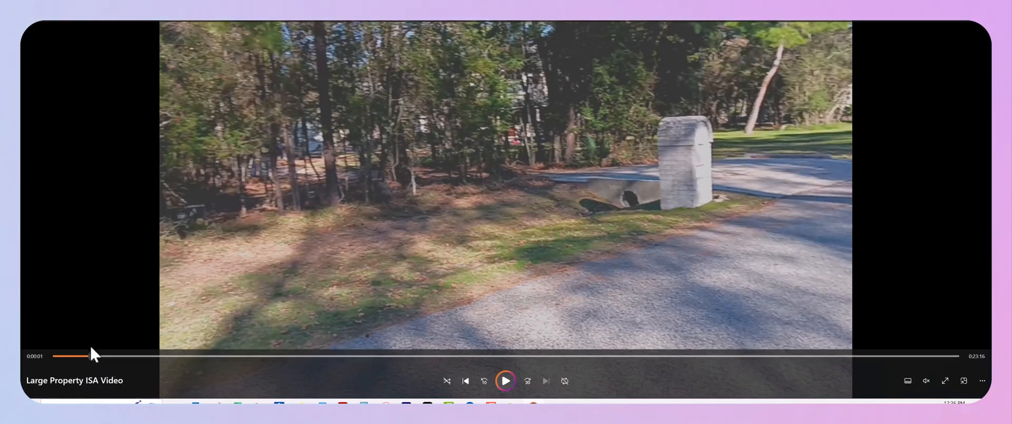
pyautogui.moveTo(91, 349)
pyautogui.mouseDown()
pyautogui.moveTo(144, 355)
pyautogui.moveTo(100, 355)
pyautogui.mouseUp()
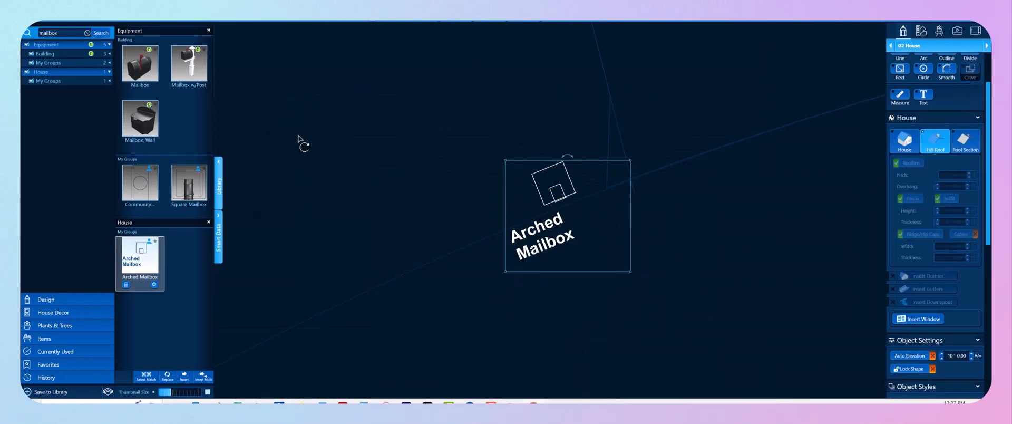
# - Copy the second-to-last small symbol from the Master Template's landscape row to the side property line near the street
pyautogui.scroll(-5, 316, 145)
pyautogui.moveTo(576, 144); pyautogui.dragTo(454, 375, button='middle')
pyautogui.scroll(8, 484, 42)
pyautogui.moveTo(581, 284); pyautogui.dragTo(581, 213, button='middle')
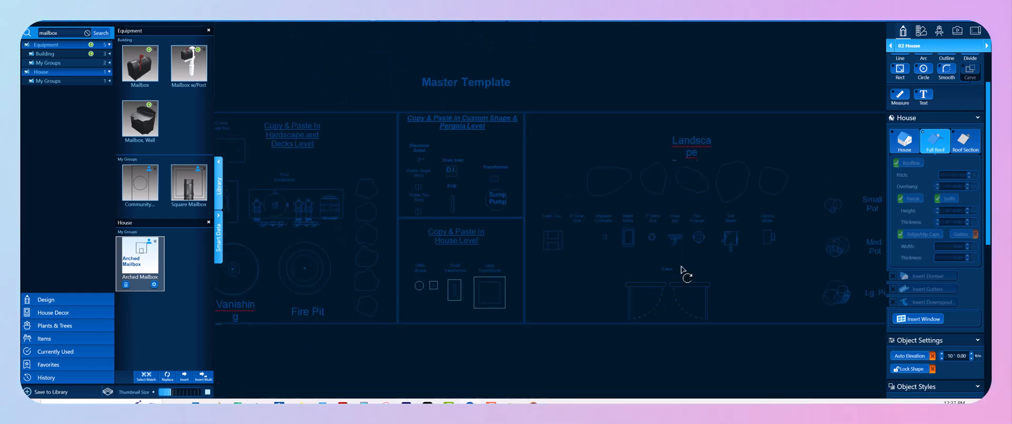
pyautogui.click(730, 245)
pyautogui.scroll(-4, 726, 244)
pyautogui.scroll(-3, 672, 247)
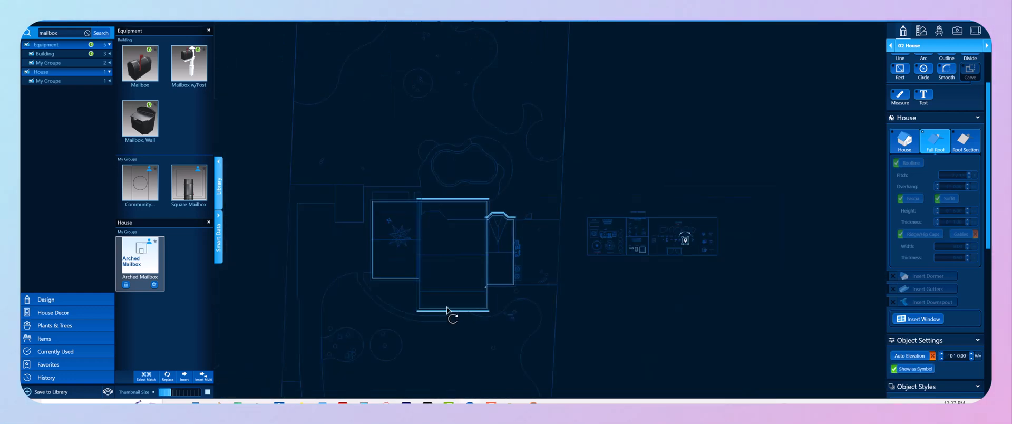
pyautogui.moveTo(451, 316); pyautogui.dragTo(553, 128, button='middle')
pyautogui.moveTo(456, 343); pyautogui.dragTo(460, 178, button='middle')
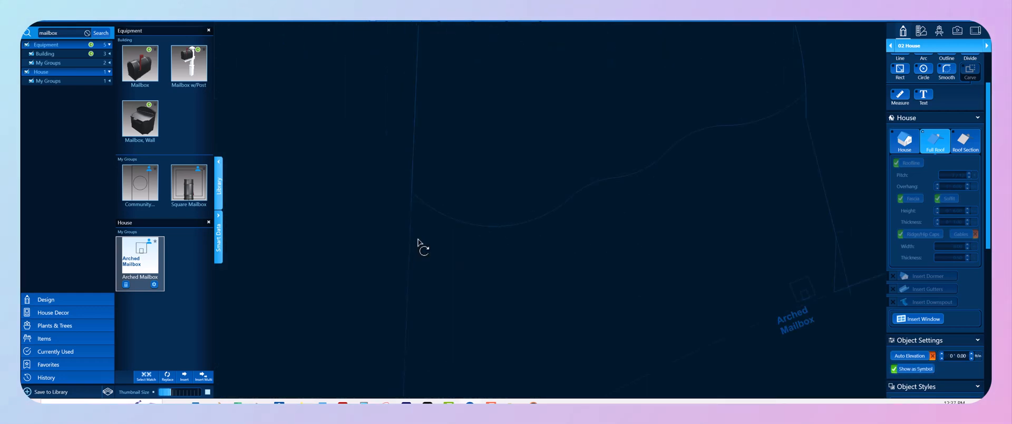
pyautogui.click(444, 206)
pyautogui.click(422, 174)
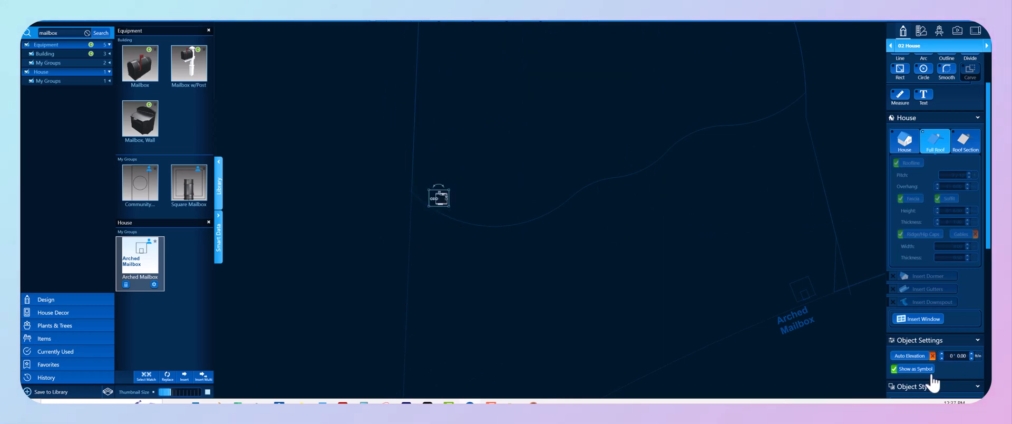
# - Turn on Auto Elevation for the symbol at the property line and check the site utilities in the reference video
pyautogui.click(912, 355)
pyautogui.scroll(-3, 712, 300)
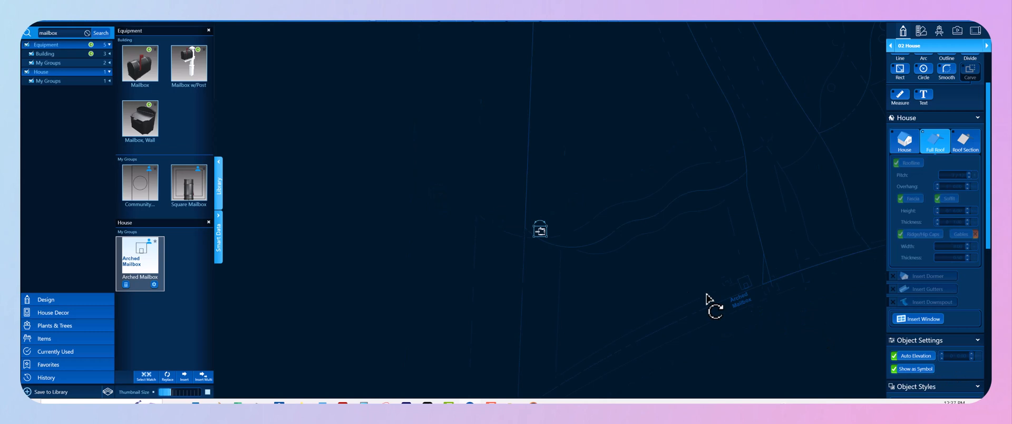
pyautogui.click(626, 213)
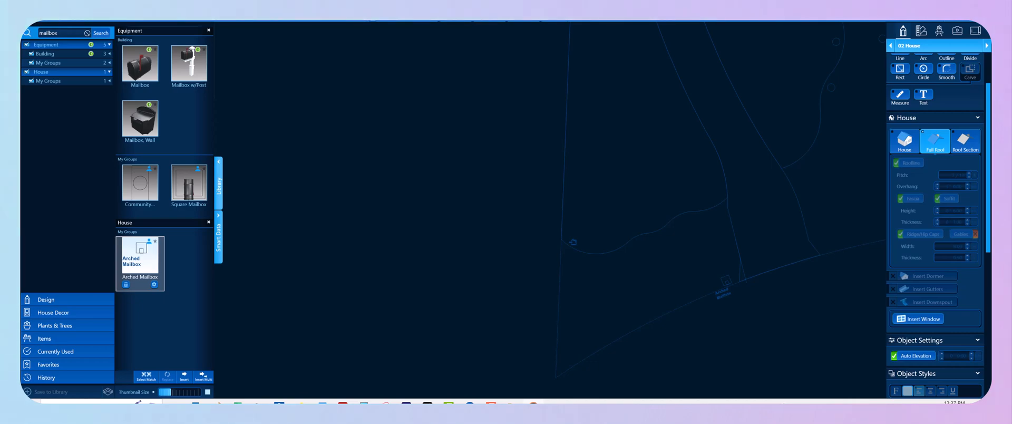
pyautogui.moveTo(990, 79); pyautogui.dragTo(457, 21)
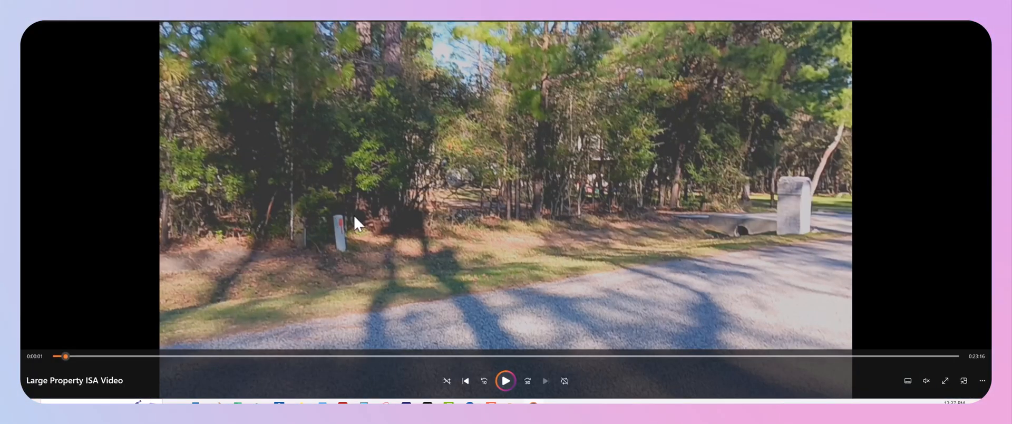
pyautogui.moveTo(62, 360); pyautogui.dragTo(246, 366)
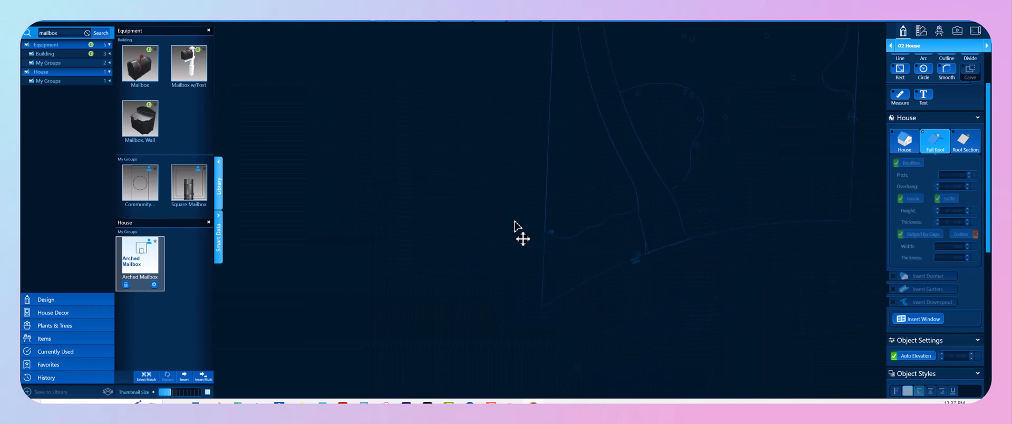
# - Copy the last small symbol of the Master Template's landscape row to the house wall beside the A/C units
pyautogui.scroll(5, 559, 211)
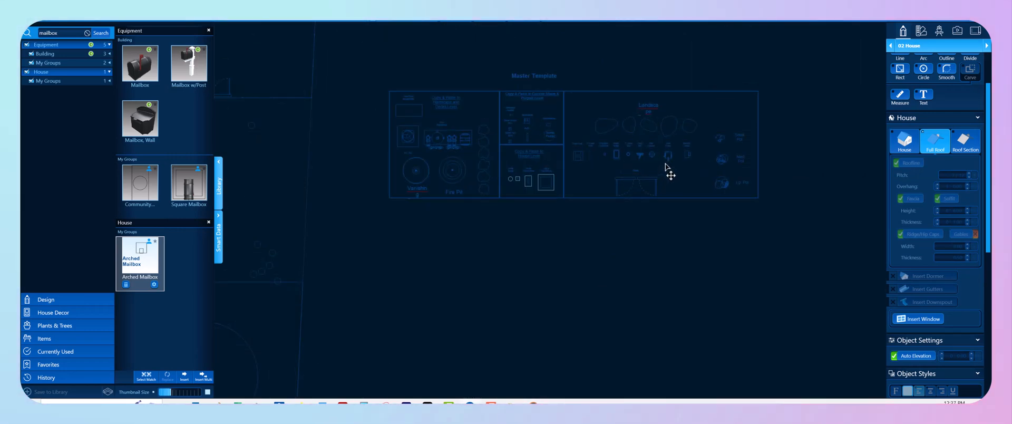
pyautogui.click(689, 154)
pyautogui.scroll(6, 515, 199)
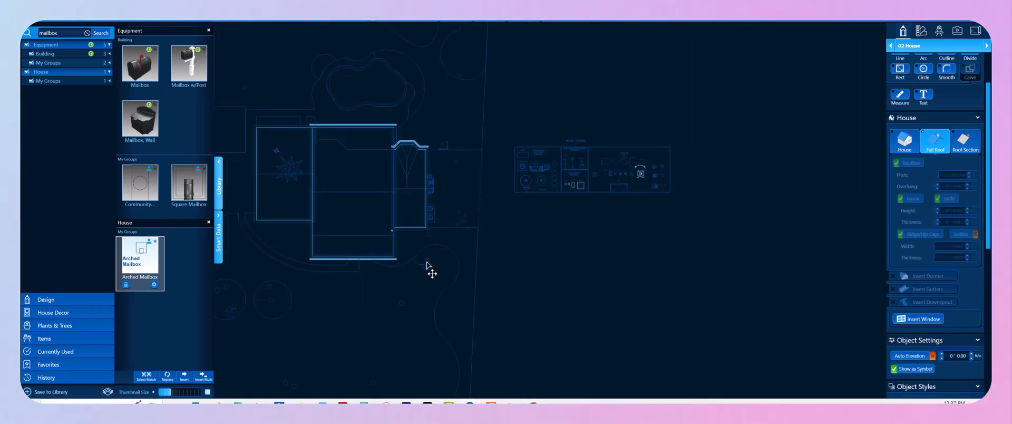
pyautogui.click(538, 189)
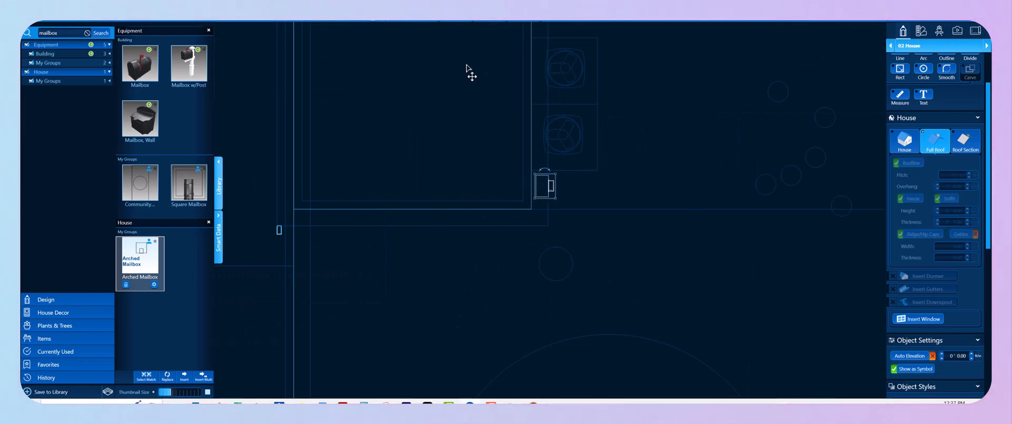
pyautogui.scroll(3, 550, 191)
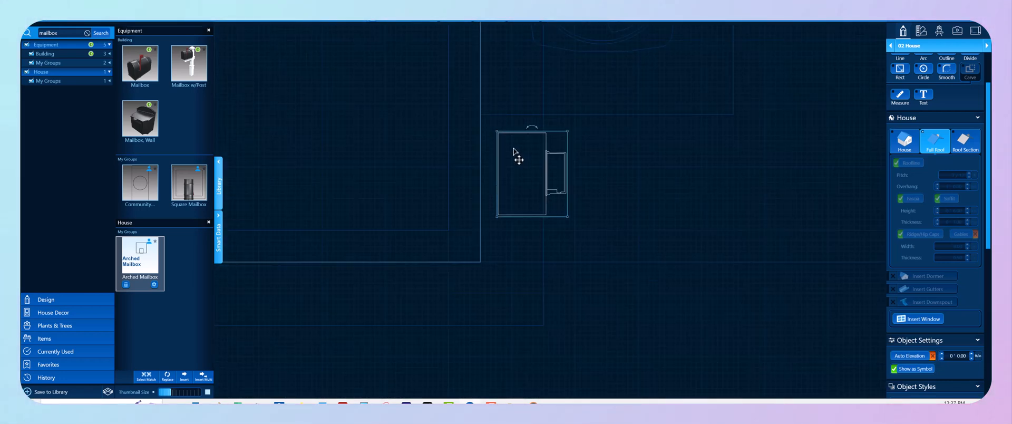
pyautogui.moveTo(494, 131); pyautogui.dragTo(475, 119)
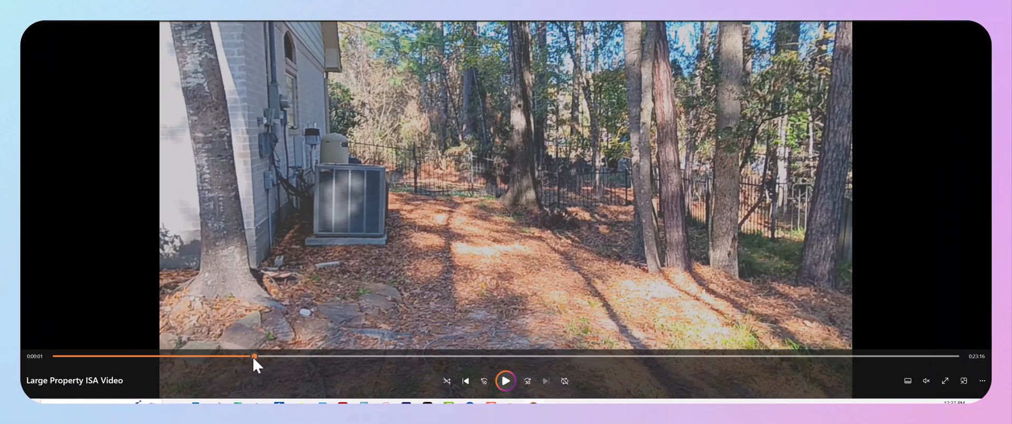
# - Consult the reference video and insert a downspout at the end of the main house's front gutter nearest the septic area
pyautogui.moveTo(254, 356); pyautogui.dragTo(332, 362)
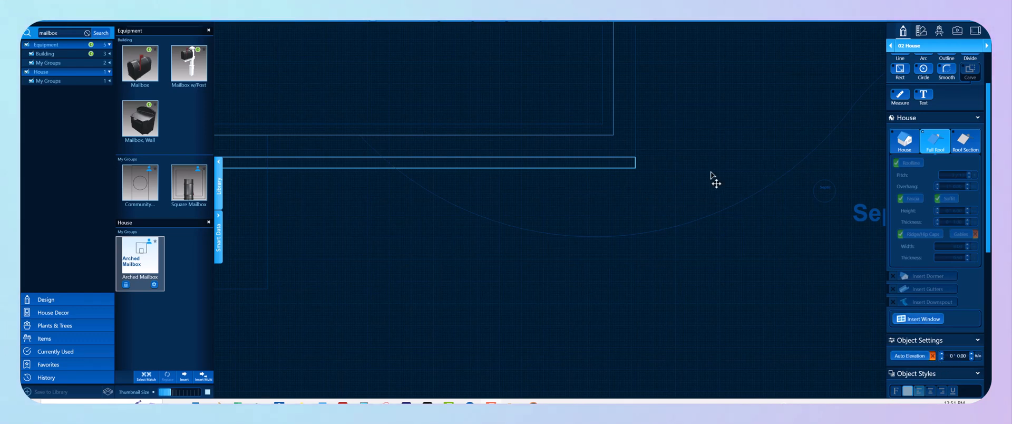
pyautogui.click(598, 168)
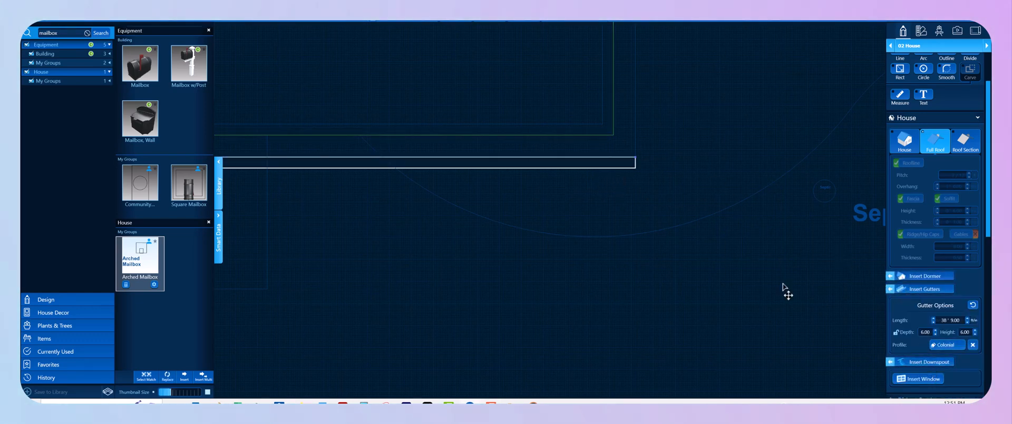
pyautogui.click(919, 363)
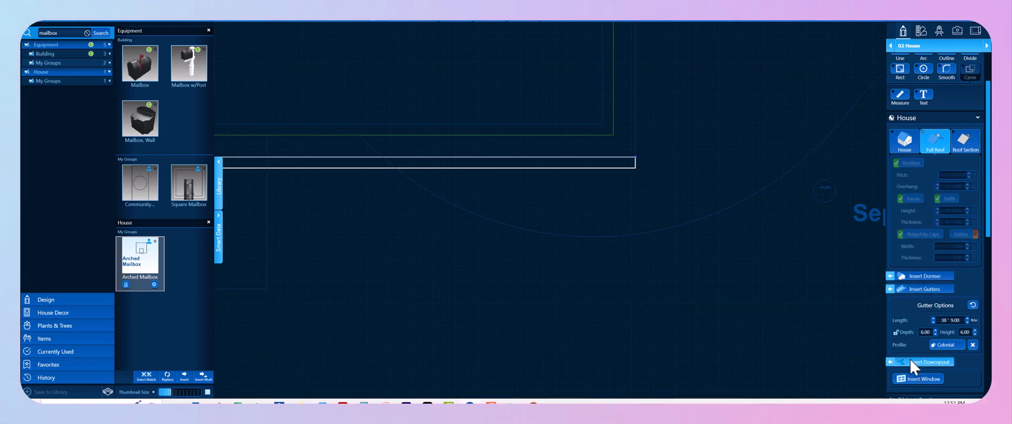
pyautogui.click(624, 179)
pyautogui.scroll(-3, 622, 221)
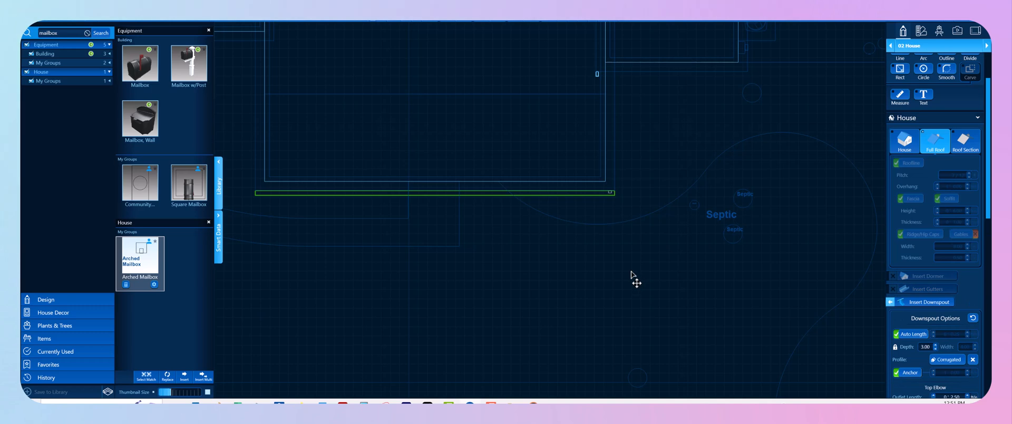
# - Shift the short front gutter piece at the main house wall towards the section beside the A/C units
pyautogui.scroll(5, 639, 129)
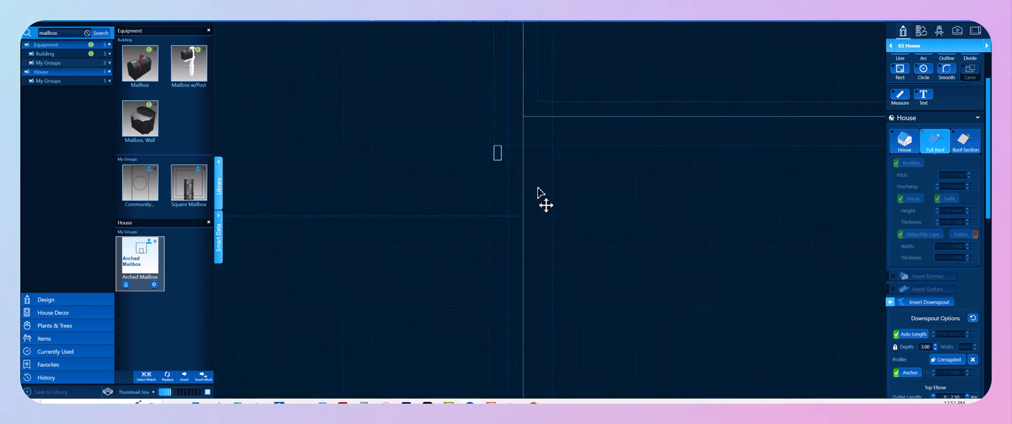
pyautogui.click(501, 167)
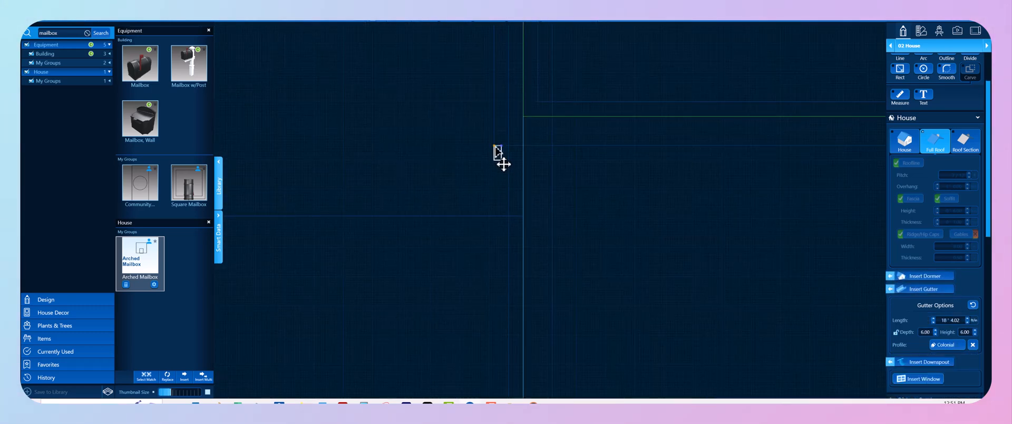
pyautogui.moveTo(495, 147); pyautogui.dragTo(503, 166)
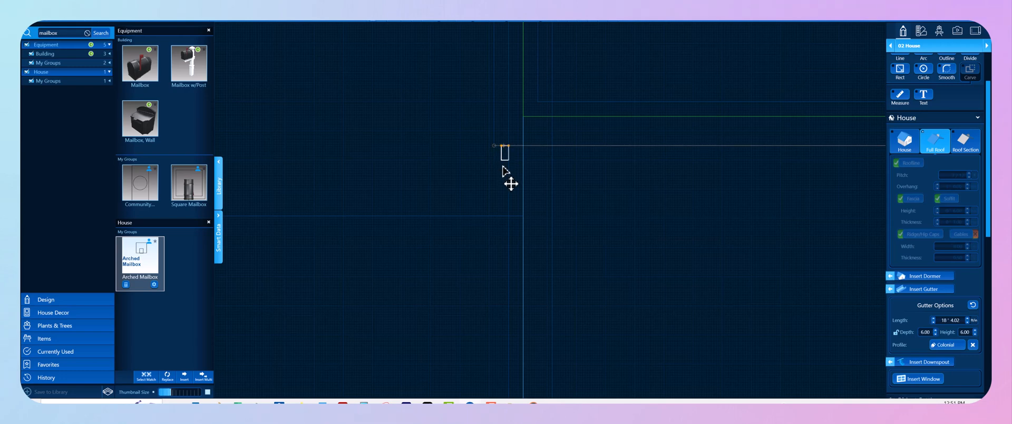
pyautogui.press('capslock')
pyautogui.scroll(-4, 506, 174)
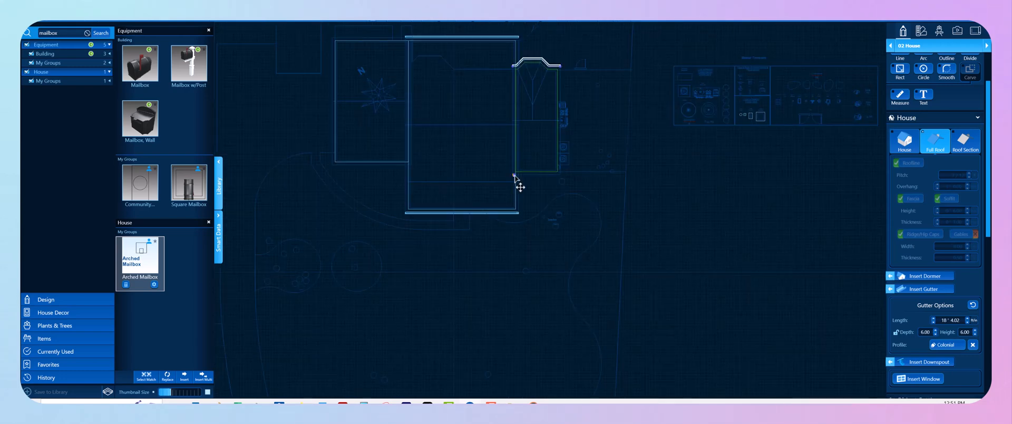
# - Delete the gutter on the section beside the A/C units and undo the last edit
pyautogui.scroll(1, 514, 176)
pyautogui.click(515, 176)
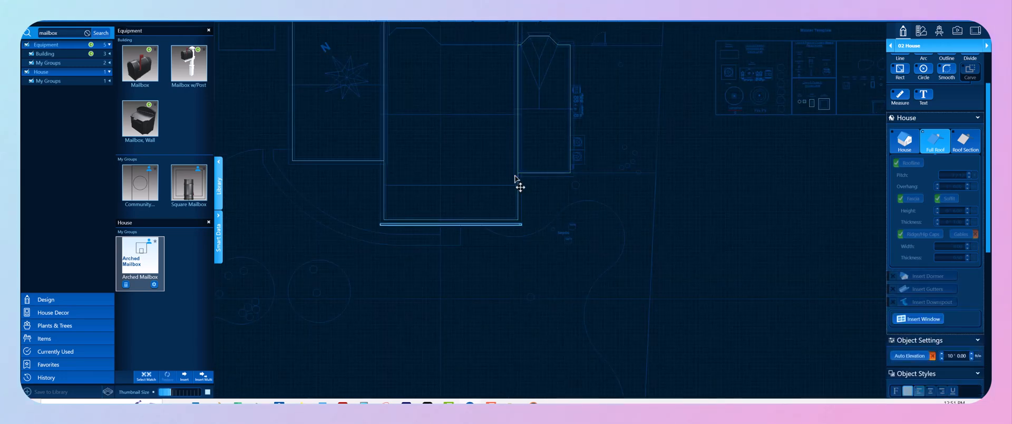
pyautogui.hotkey('ctrl', 'z')
pyautogui.click(524, 231)
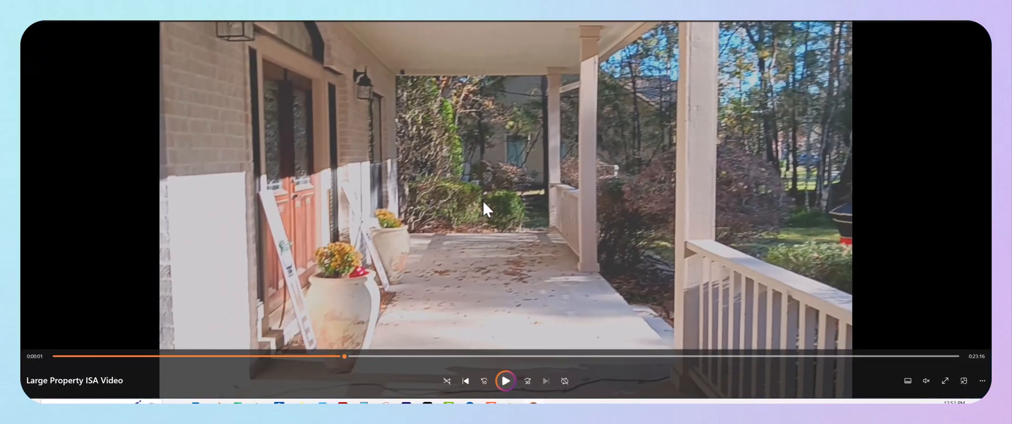
# - Browse the reference video through the garage gables back to the front yard, and play it from there
pyautogui.moveTo(342, 356); pyautogui.dragTo(389, 356)
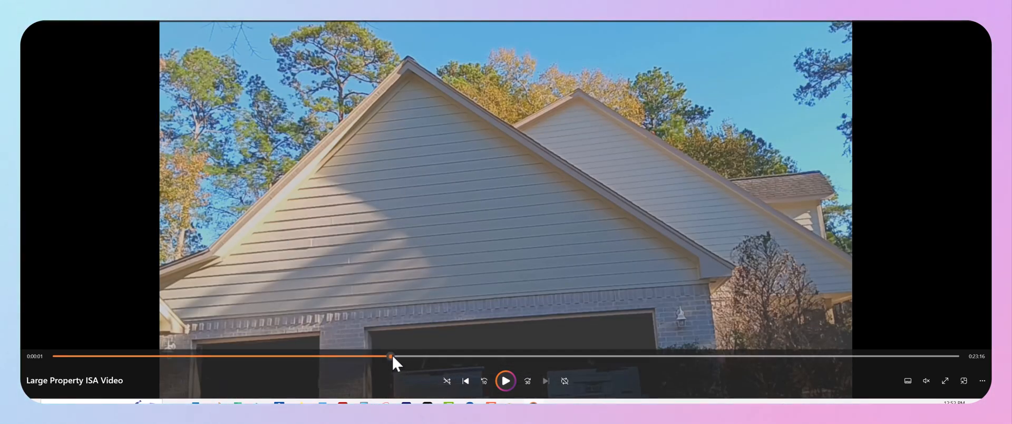
pyautogui.moveTo(393, 357); pyautogui.dragTo(196, 334)
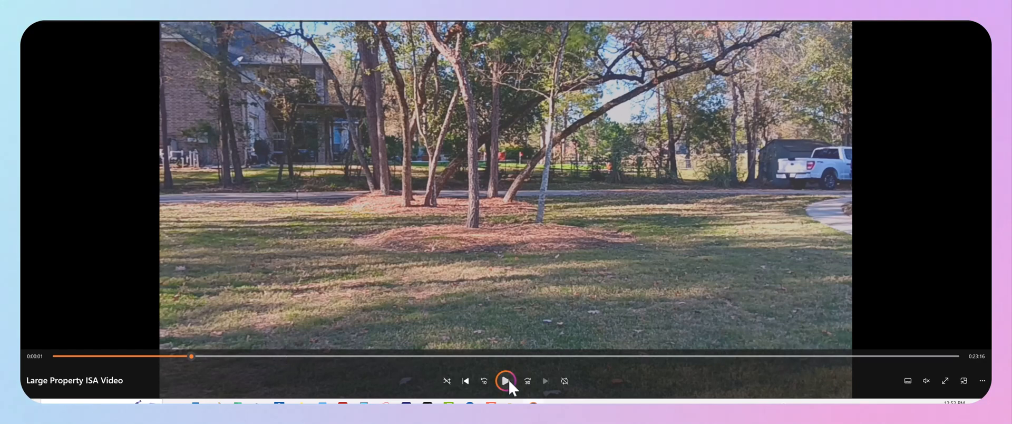
pyautogui.click(509, 382)
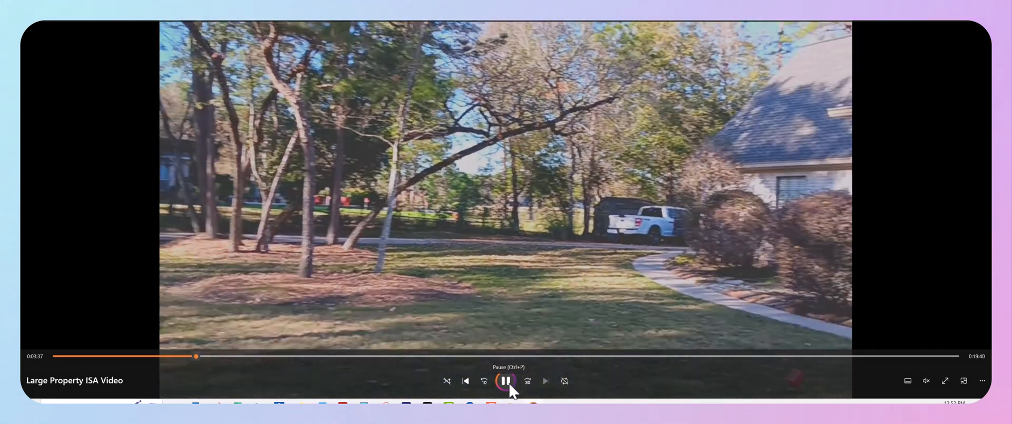
# - Pause the reference video and insert a downspout at the garage-side end of the main house's front gutter
pyautogui.click(509, 386)
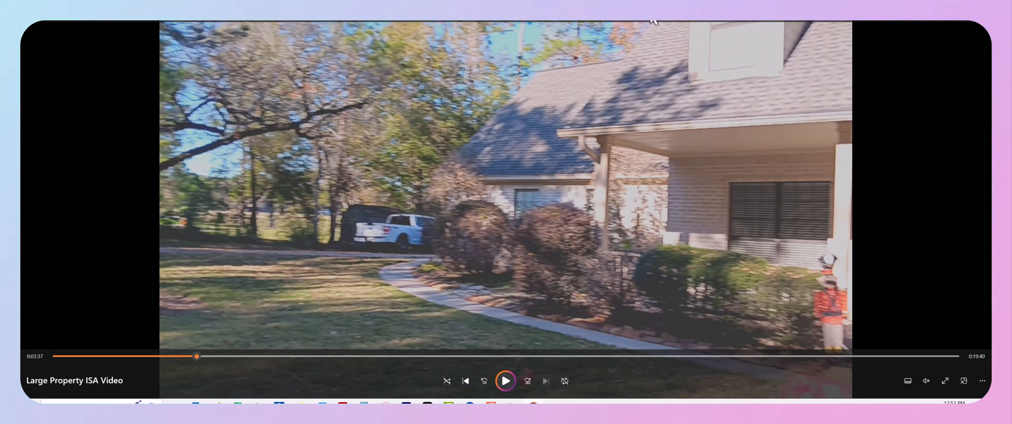
pyautogui.hotkey('alt', 'Tab')
pyautogui.scroll(5, 400, 231)
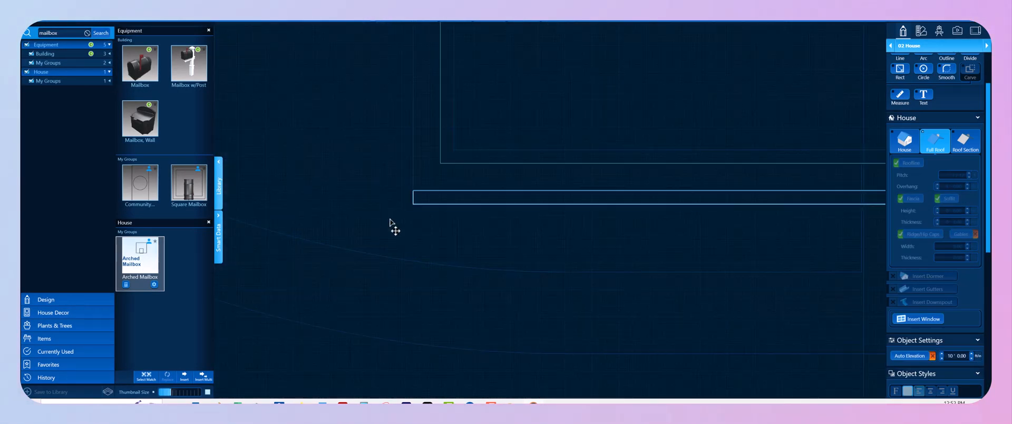
pyautogui.click(428, 203)
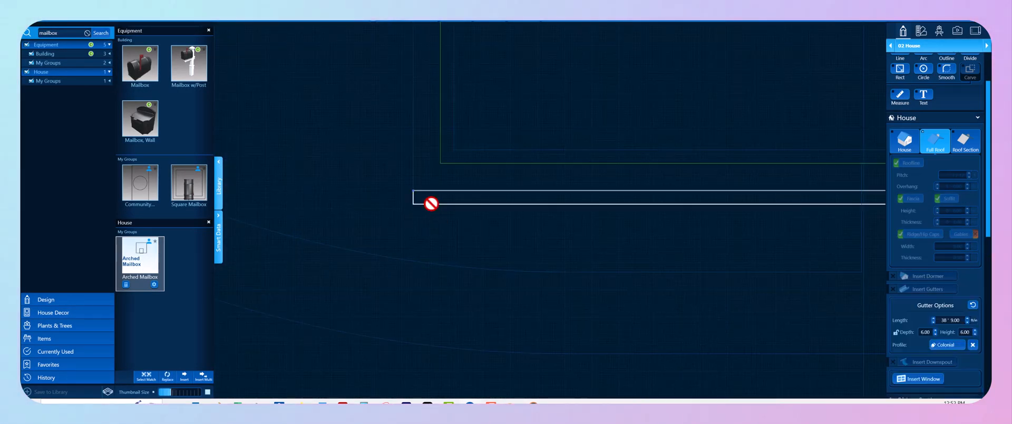
pyautogui.click(915, 364)
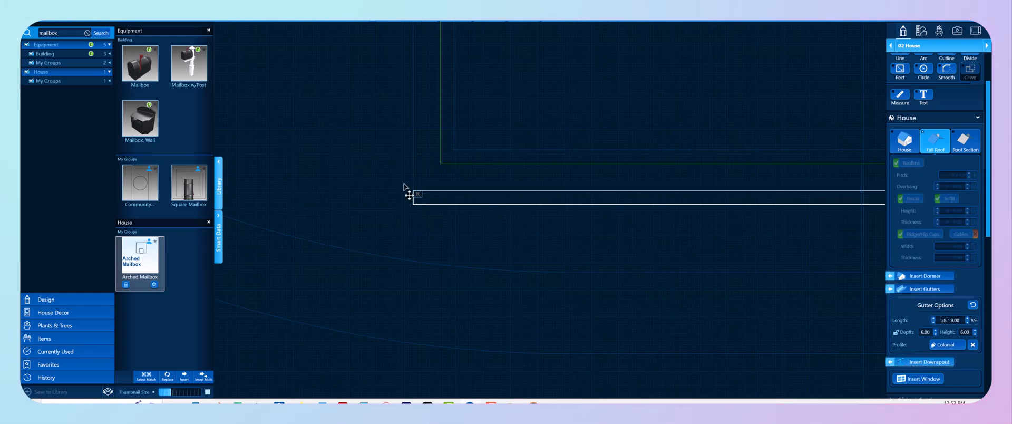
# - Review the reference video from the A/C side of the house to the driveway fence, checking the angled gutter in the plan
pyautogui.moveTo(990, 21); pyautogui.dragTo(502, 21)
pyautogui.moveTo(198, 360); pyautogui.dragTo(248, 352)
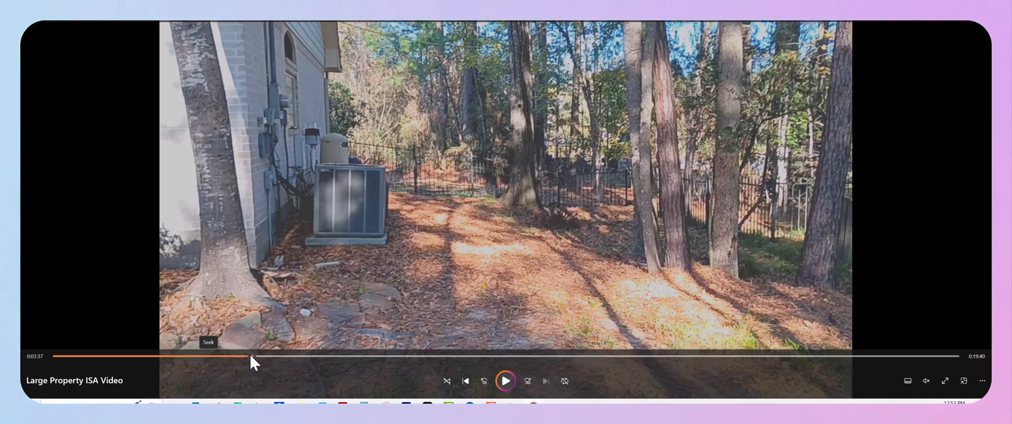
pyautogui.moveTo(442, 27); pyautogui.dragTo(475, 21)
pyautogui.scroll(-3, 526, 153)
pyautogui.scroll(-2, 516, 182)
pyautogui.scroll(6, 493, 176)
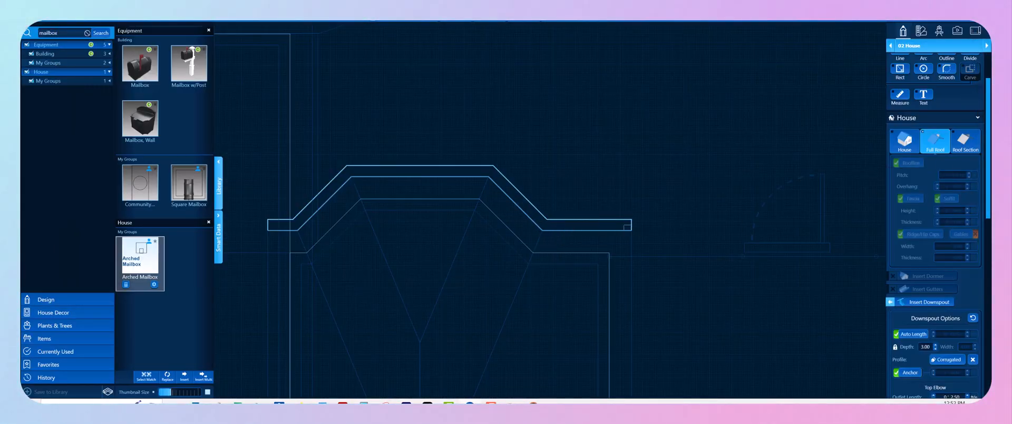
pyautogui.moveTo(990, 58); pyautogui.dragTo(347, 21)
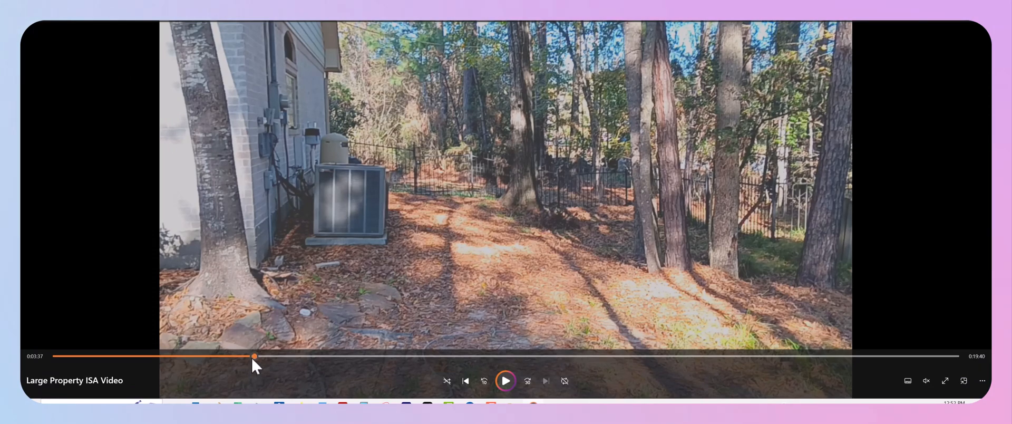
pyautogui.moveTo(252, 356); pyautogui.dragTo(406, 357)
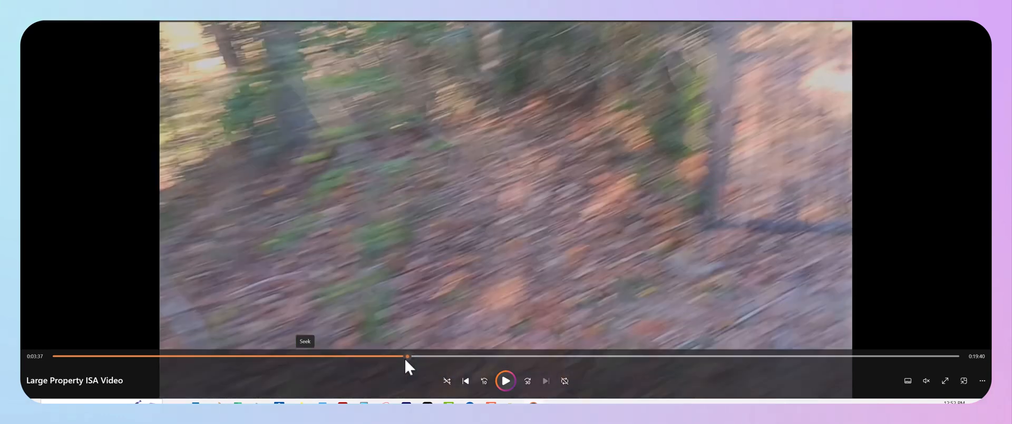
pyautogui.click(505, 381)
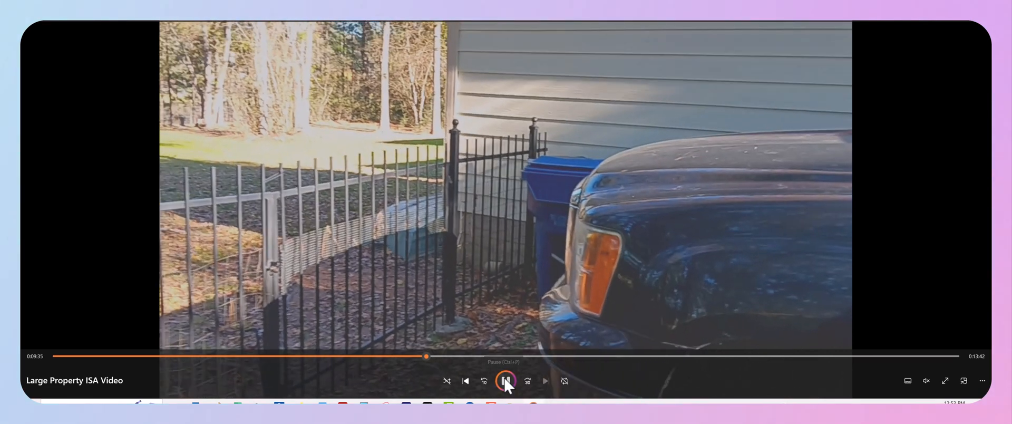
pyautogui.click(505, 380)
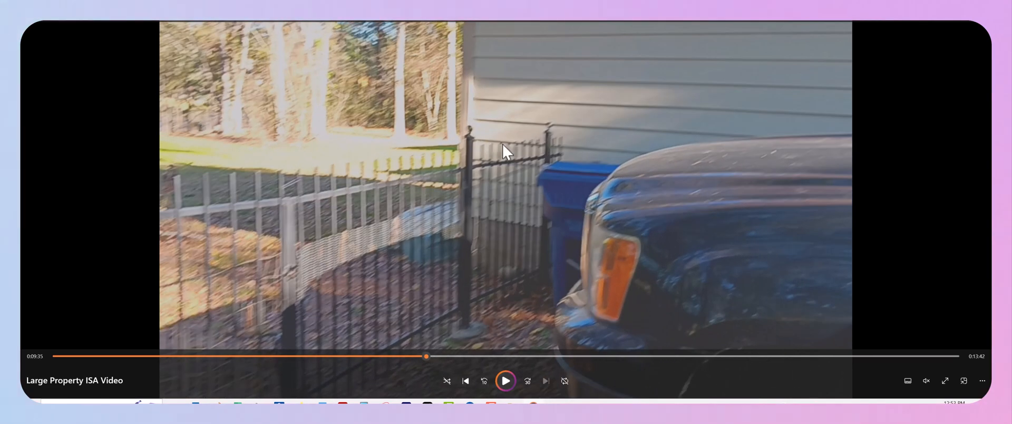
# - Move the end of the driveway fence run beside the outbuilding down onto the fence line in the site sketch
pyautogui.click(934, 20)
pyautogui.scroll(-6, 484, 135)
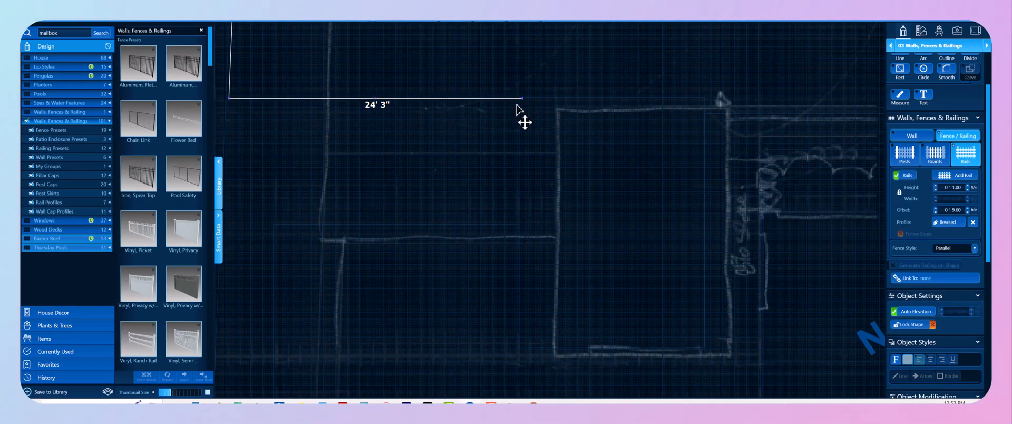
pyautogui.scroll(2, 522, 108)
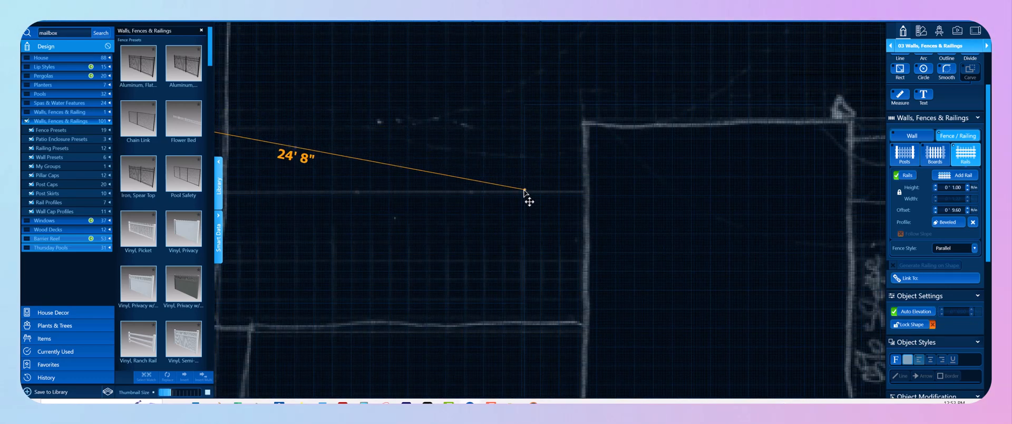
pyautogui.scroll(-3, 514, 185)
pyautogui.scroll(5, 362, 161)
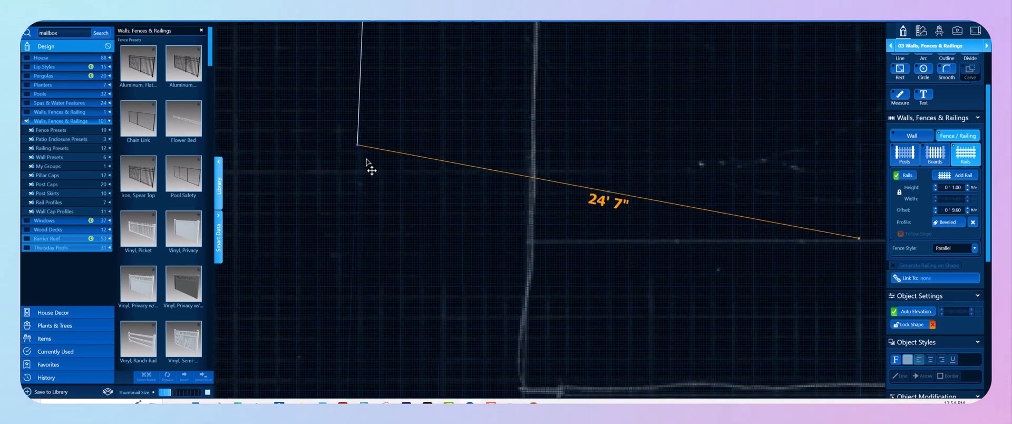
pyautogui.scroll(-3, 475, 204)
pyautogui.scroll(4, 590, 217)
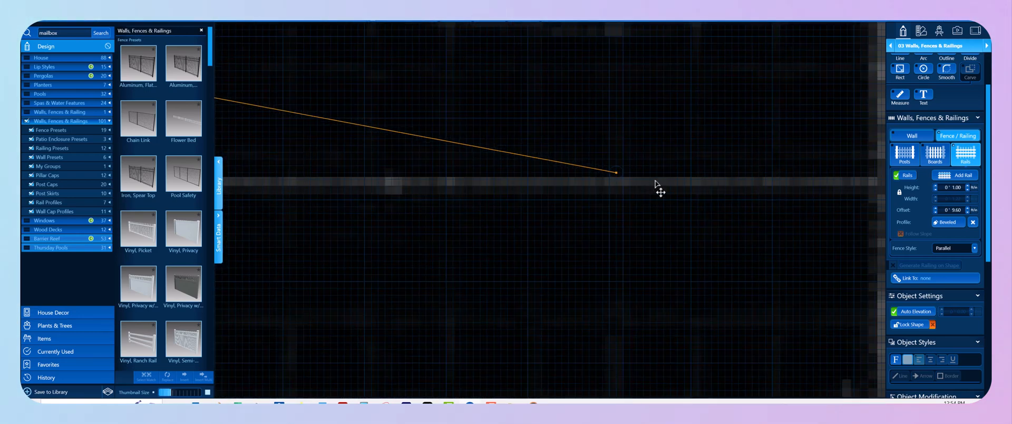
# - Draw a horizontal guide line about 25' 6" long from the moved fence end to just past the fence corner
pyautogui.scroll(-3, 455, 176)
pyautogui.scroll(4, 533, 207)
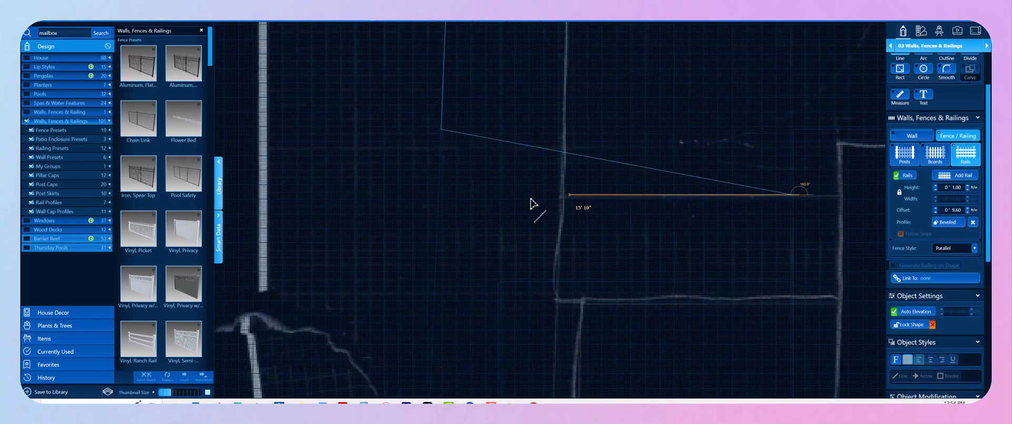
pyautogui.click(289, 171)
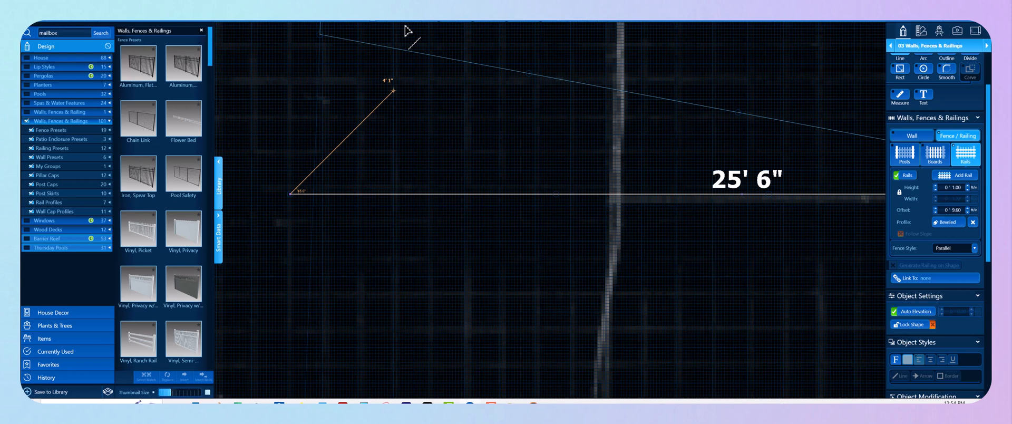
pyautogui.moveTo(439, 24)
pyautogui.click(438, 40)
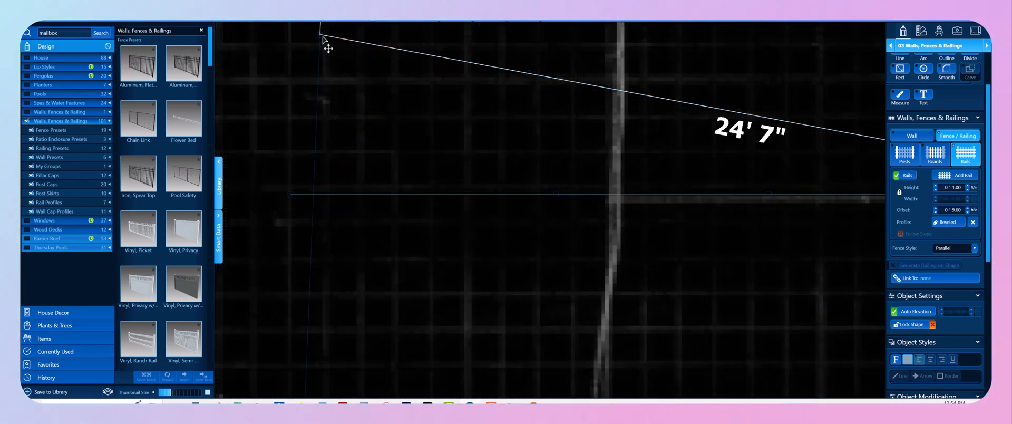
# - Move the fence corner onto the guide line so the run is level, and delete the guide line
pyautogui.moveTo(322, 37); pyautogui.dragTo(314, 194)
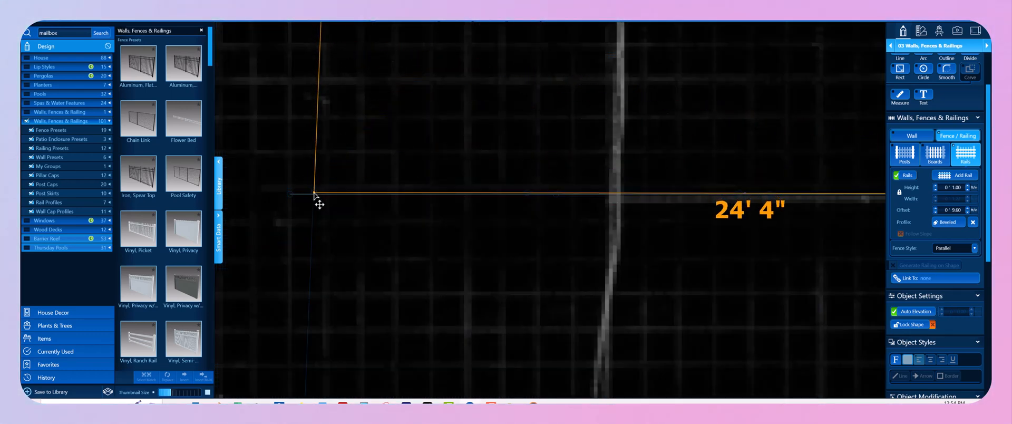
pyautogui.scroll(5, 314, 194)
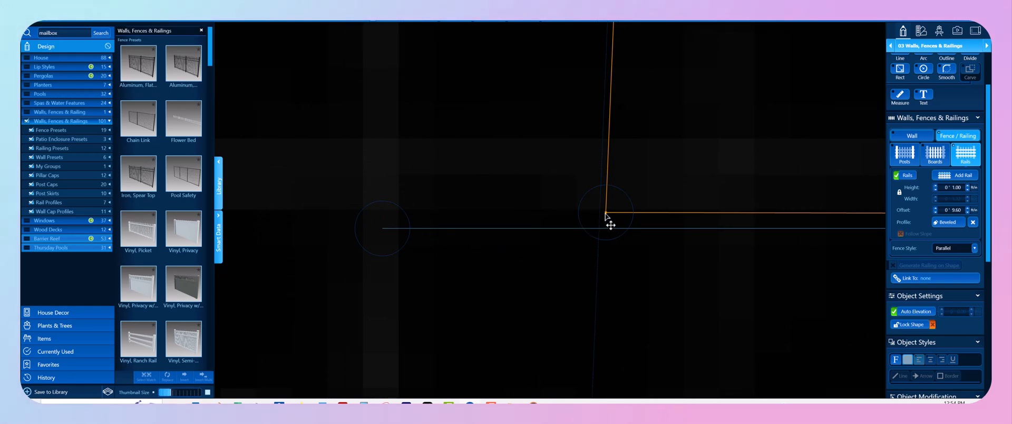
pyautogui.moveTo(604, 214); pyautogui.dragTo(598, 228)
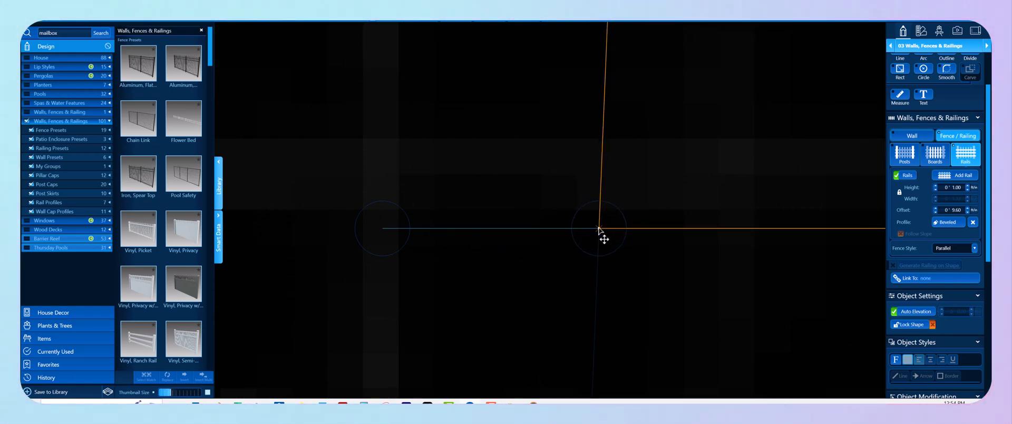
pyautogui.click(471, 234)
pyautogui.scroll(-5, 471, 232)
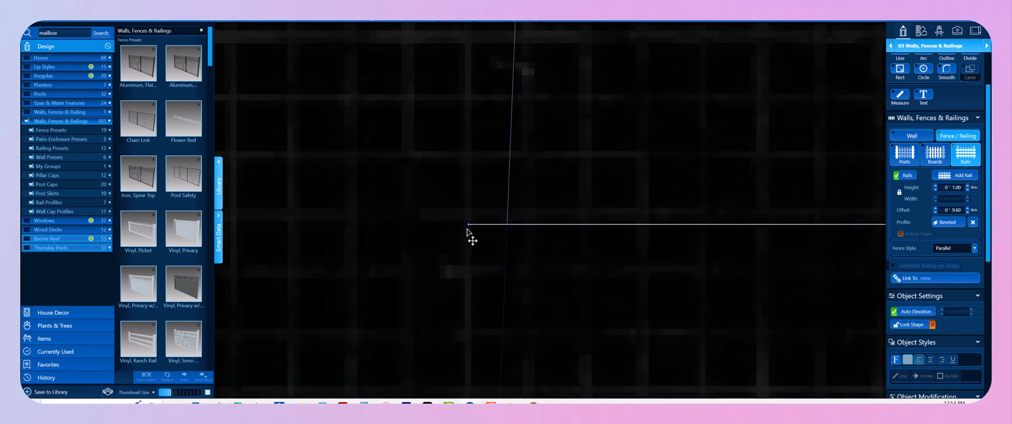
pyautogui.scroll(-3, 443, 166)
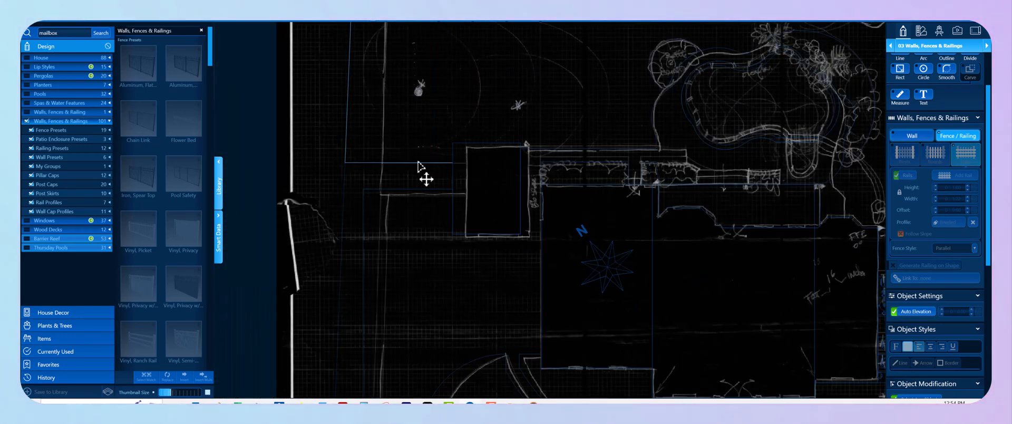
# - Copy the double gate from the object template beside the plan and place it on the driveway fence run beside the outbuilding
pyautogui.scroll(-4, 443, 179)
pyautogui.moveTo(820, 274); pyautogui.dragTo(583, 180, button='middle')
pyautogui.scroll(5, 571, 135)
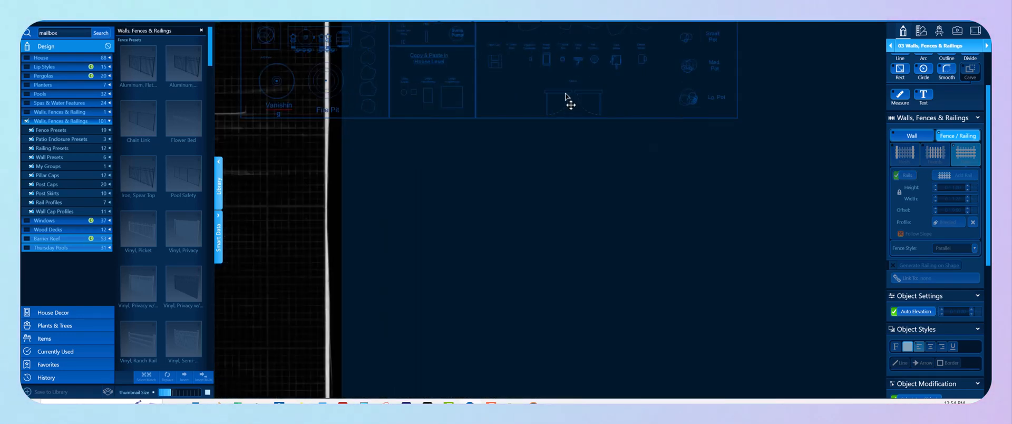
pyautogui.scroll(3, 570, 93)
pyautogui.moveTo(584, 130); pyautogui.dragTo(576, 130)
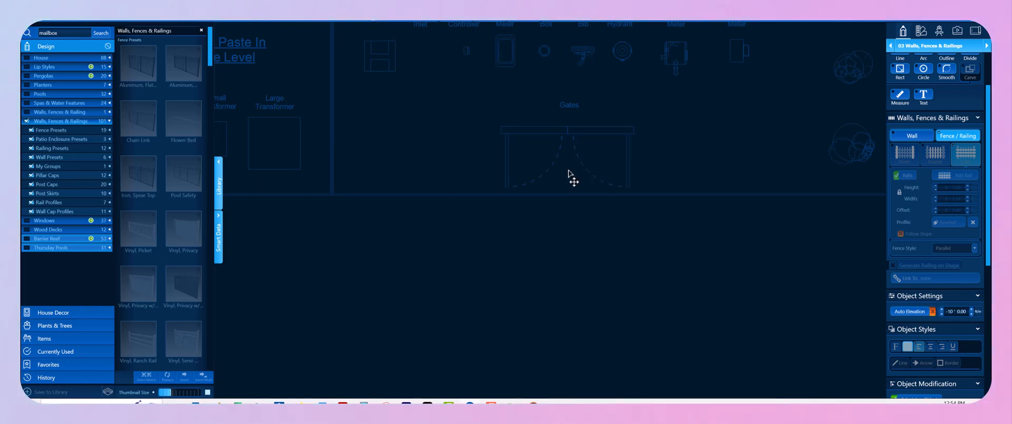
pyautogui.scroll(-5, 556, 180)
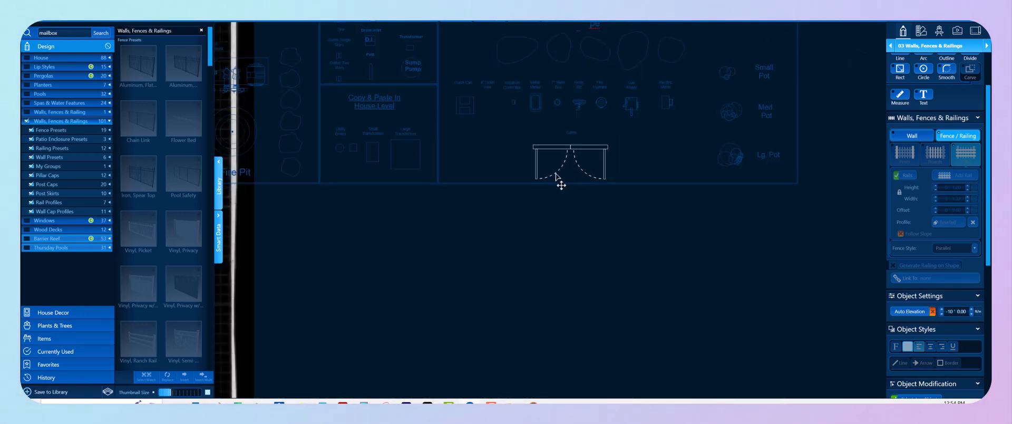
pyautogui.moveTo(372, 169); pyautogui.dragTo(896, 167, button='middle')
pyautogui.moveTo(424, 123); pyautogui.dragTo(716, 145, button='middle')
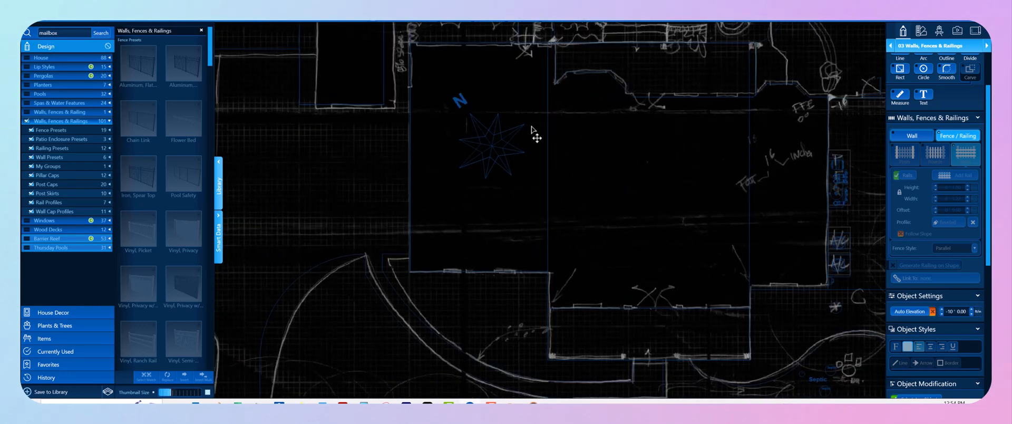
pyautogui.moveTo(294, 126); pyautogui.dragTo(551, 200, button='middle')
pyautogui.scroll(2, 502, 127)
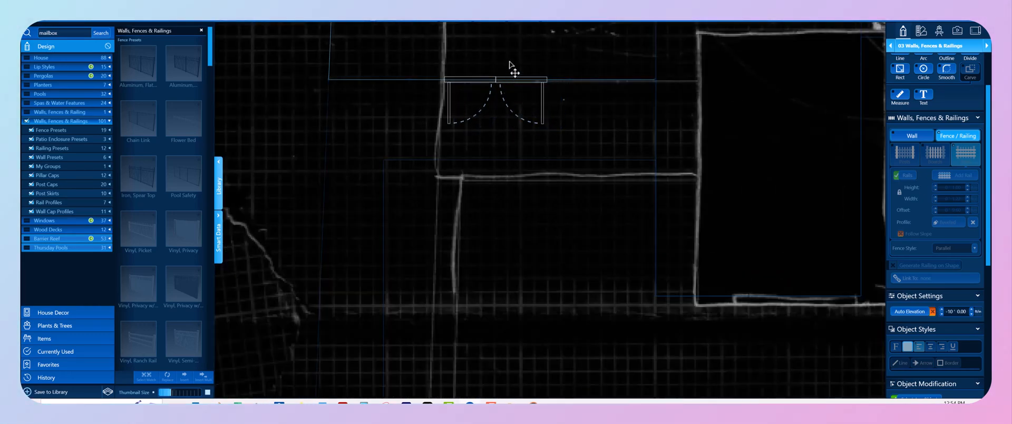
pyautogui.scroll(-2, 515, 71)
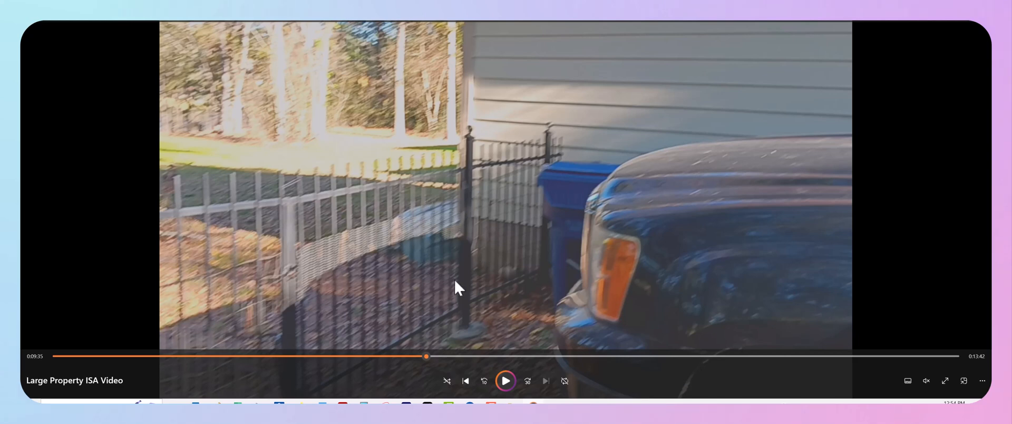
# - Browse the reference video to the pool and rear porch, and compare it with the back of the house in the plan
pyautogui.moveTo(428, 356); pyautogui.dragTo(508, 348)
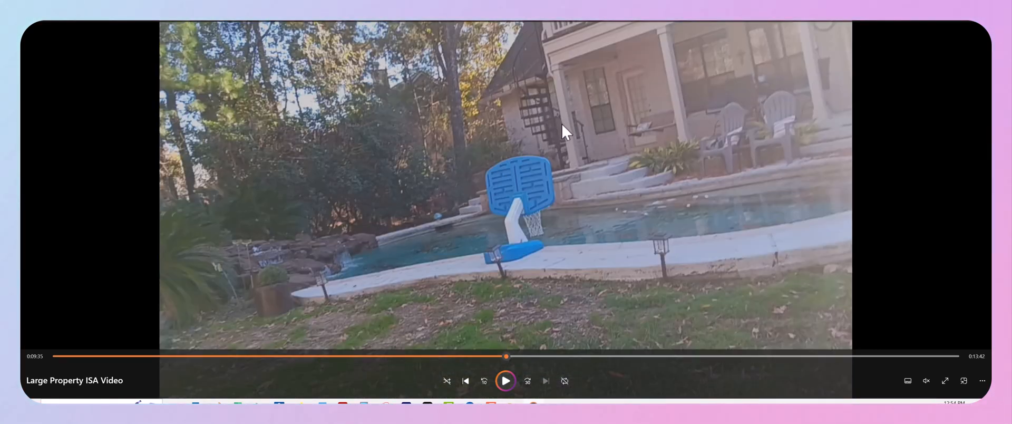
pyautogui.click(943, 13)
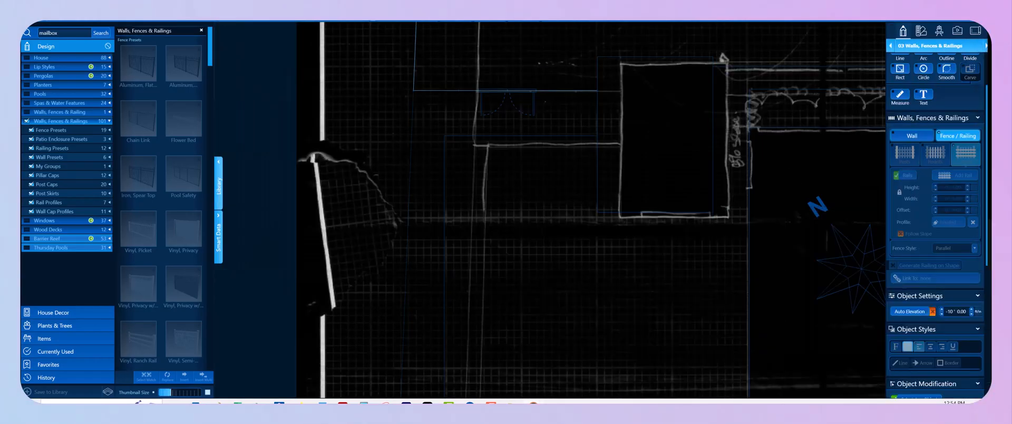
pyautogui.scroll(-5, 680, 161)
pyautogui.scroll(5, 506, 147)
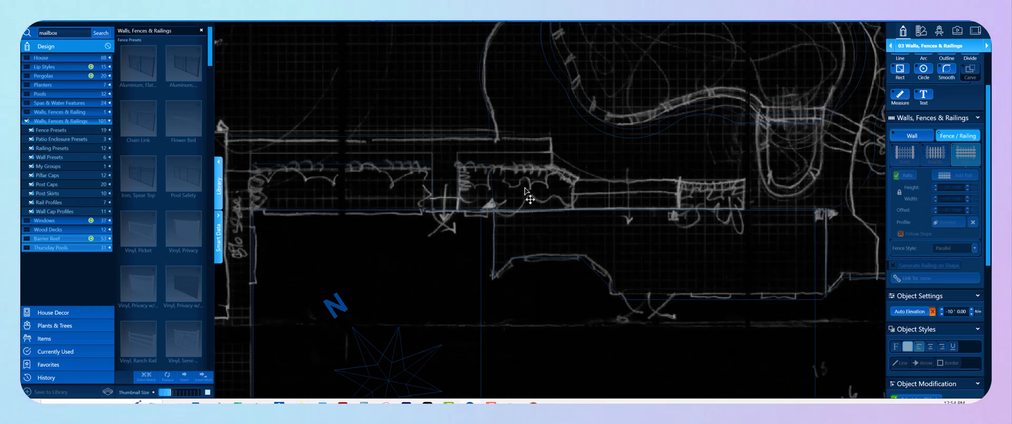
pyautogui.scroll(-5, 527, 205)
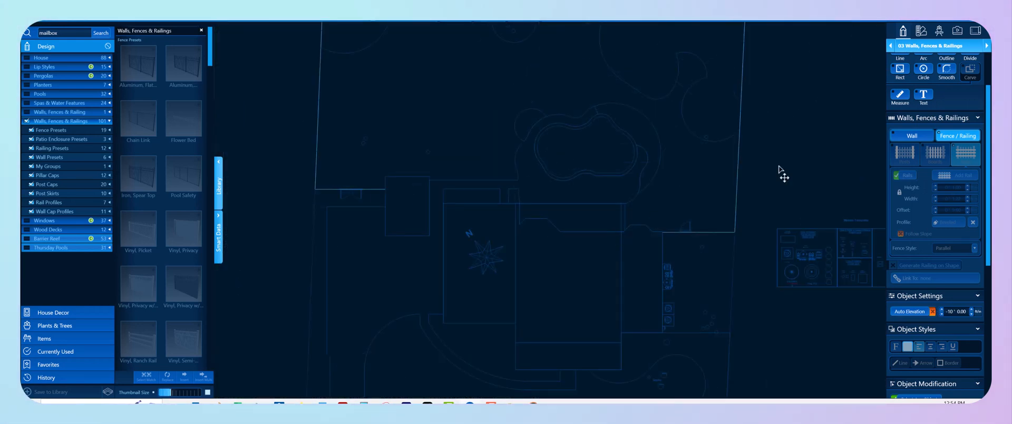
# - Select the main house and insert a downspout at the end of its pool-side gutter nearest the bay wing
pyautogui.click(927, 53)
pyautogui.click(925, 69)
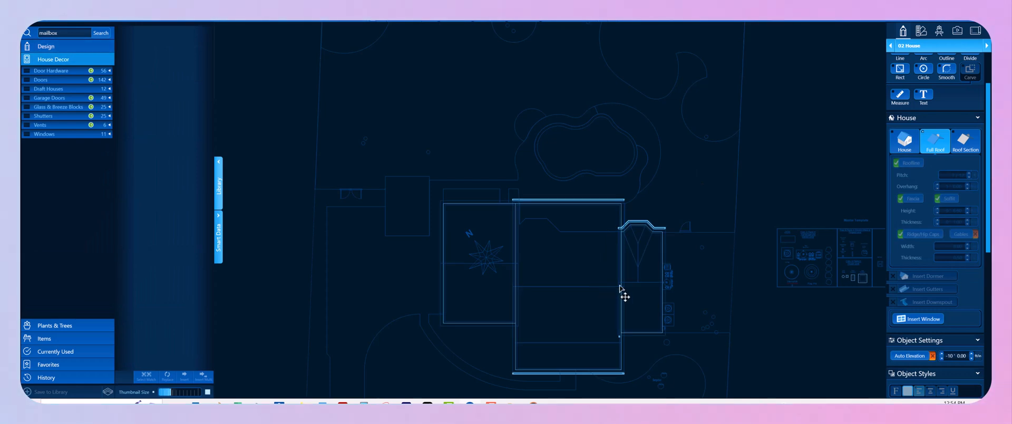
pyautogui.click(605, 373)
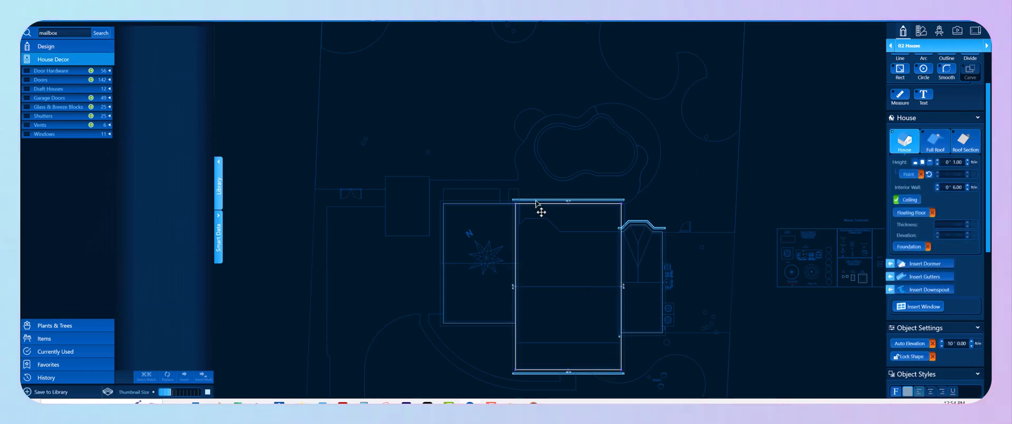
pyautogui.scroll(3, 536, 201)
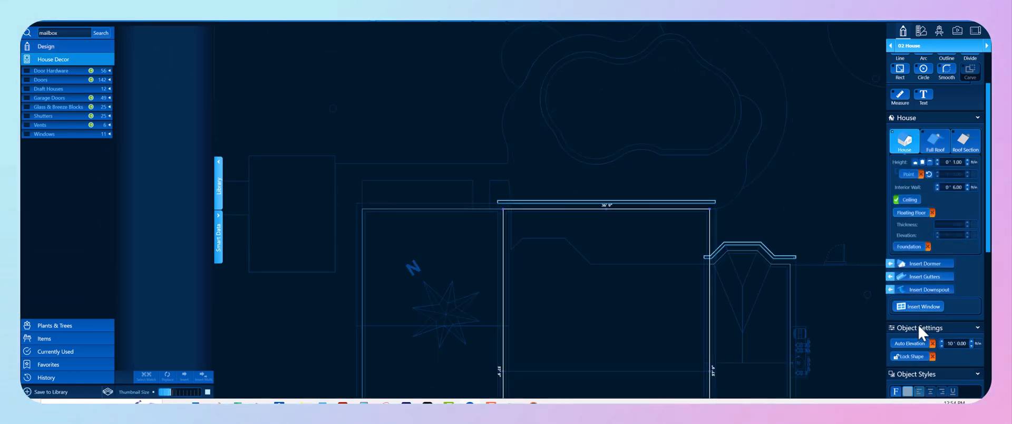
pyautogui.scroll(-2, 919, 318)
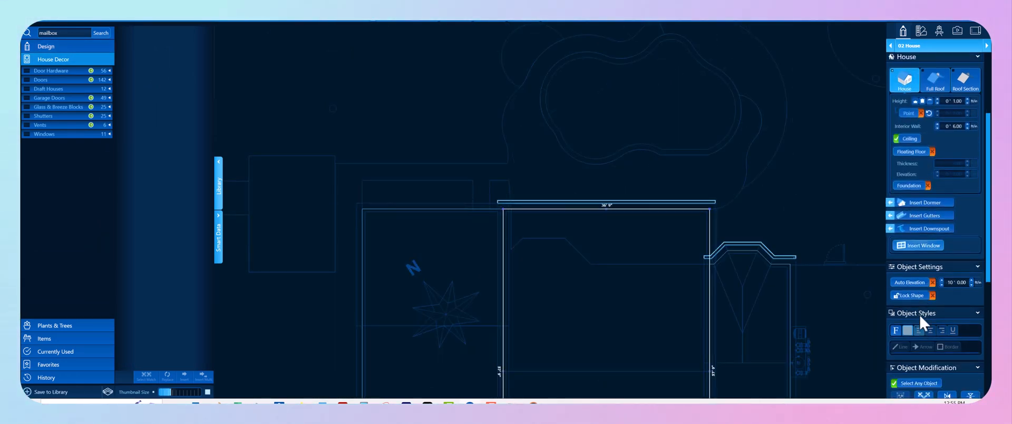
pyautogui.click(716, 205)
# - Play the reference video in Media Player past the pool and examine the rear porch and its roof edge
pyautogui.moveTo(990, 43); pyautogui.dragTo(503, 43)
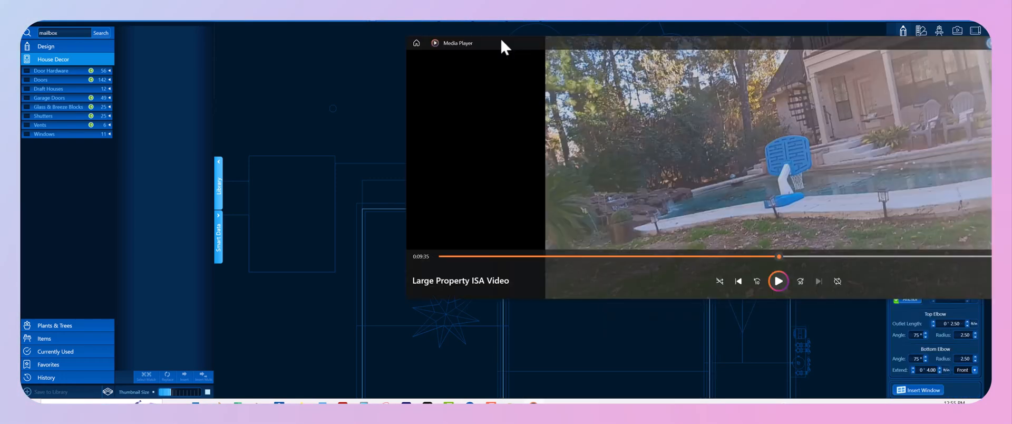
pyautogui.doubleClick(504, 46)
pyautogui.click(507, 379)
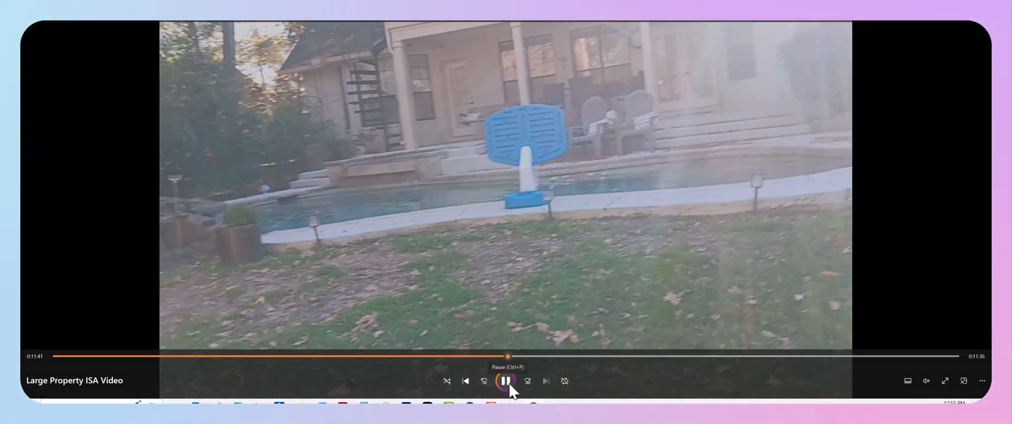
pyautogui.click(508, 383)
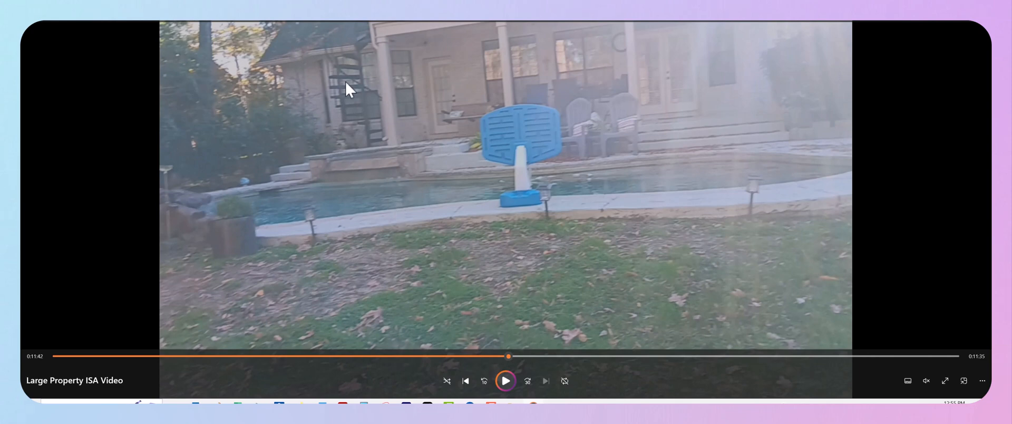
pyautogui.click(505, 381)
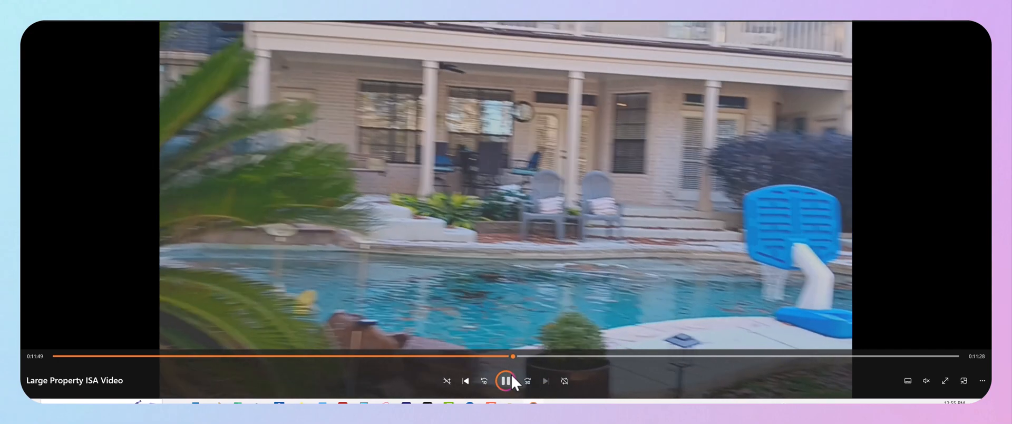
pyautogui.click(512, 374)
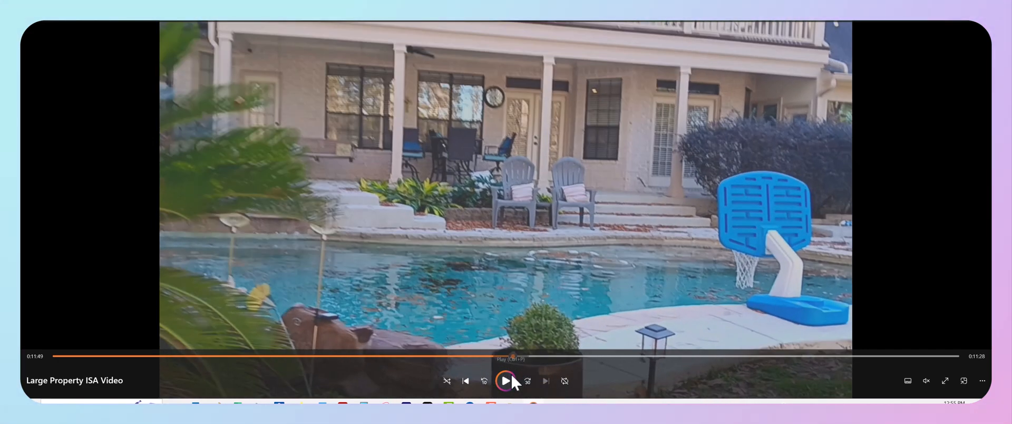
# - Insert a downspout at the opposite end of the main house's pool-side gutter, away from the bay wing
pyautogui.moveTo(781, 22); pyautogui.dragTo(1010, 26)
pyautogui.scroll(3, 543, 216)
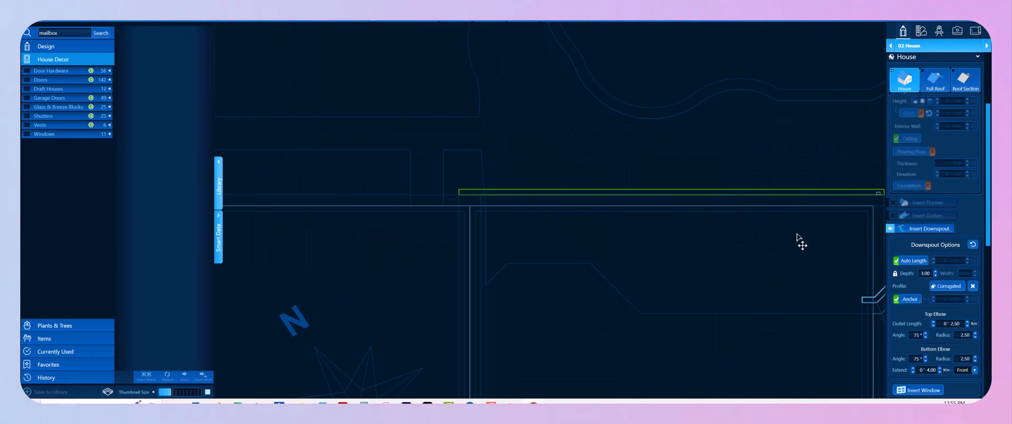
pyautogui.click(783, 190)
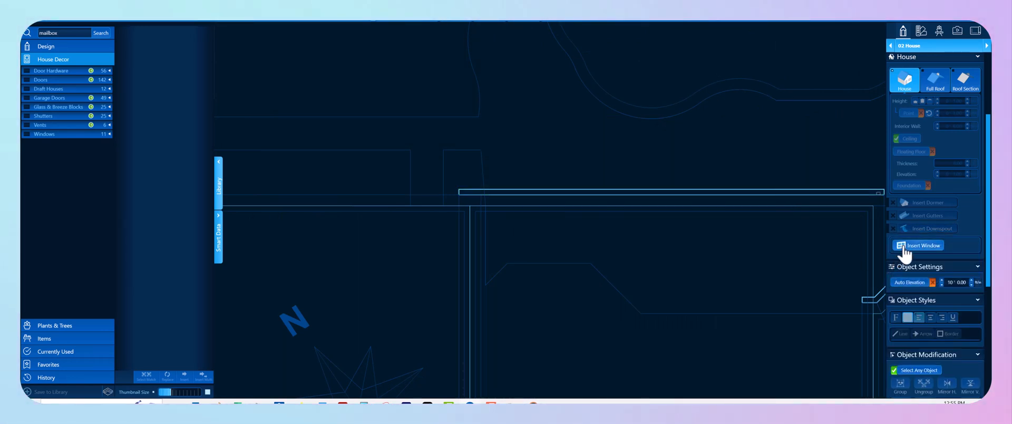
pyautogui.click(805, 193)
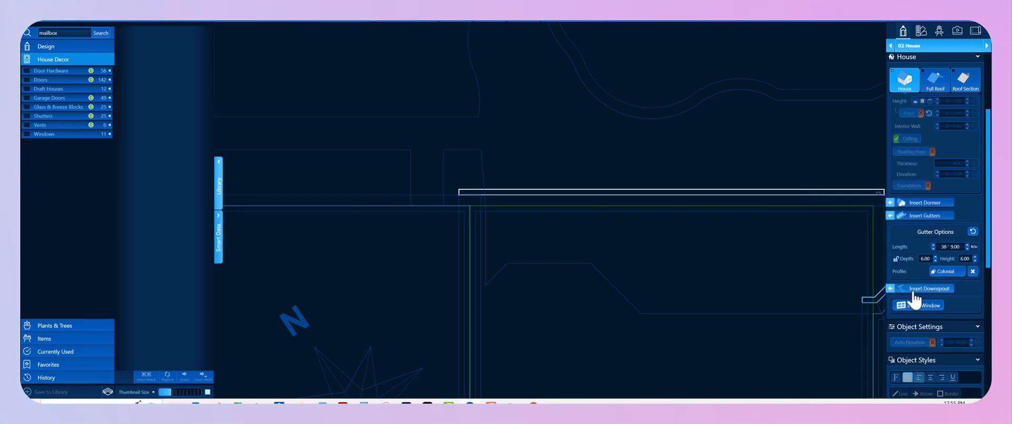
pyautogui.click(460, 195)
# - Play the reference video in Media Player to the two-storey rear porch and examine the upper roofline and its downspouts
pyautogui.hotkey('alt', 'Tab')
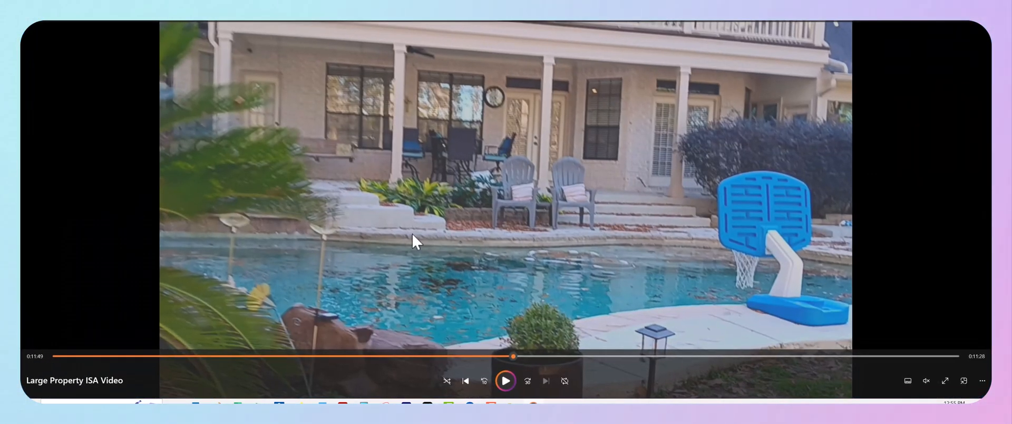
pyautogui.click(502, 379)
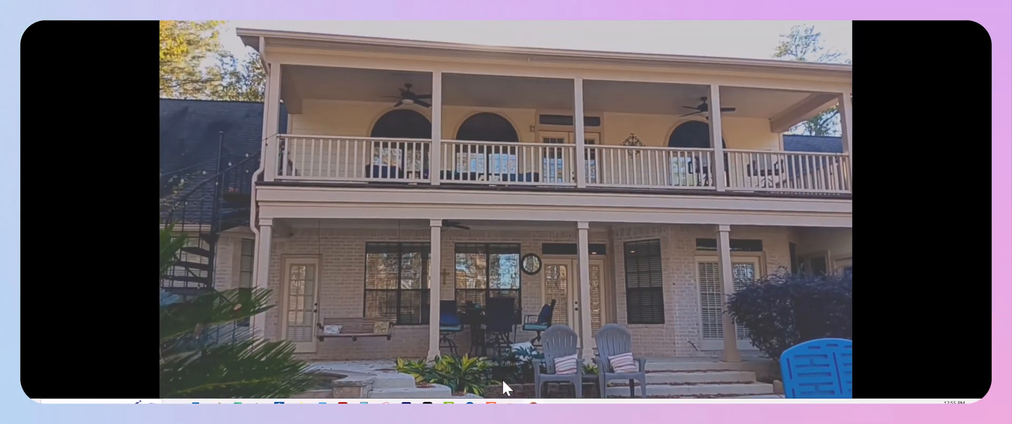
pyautogui.click(502, 377)
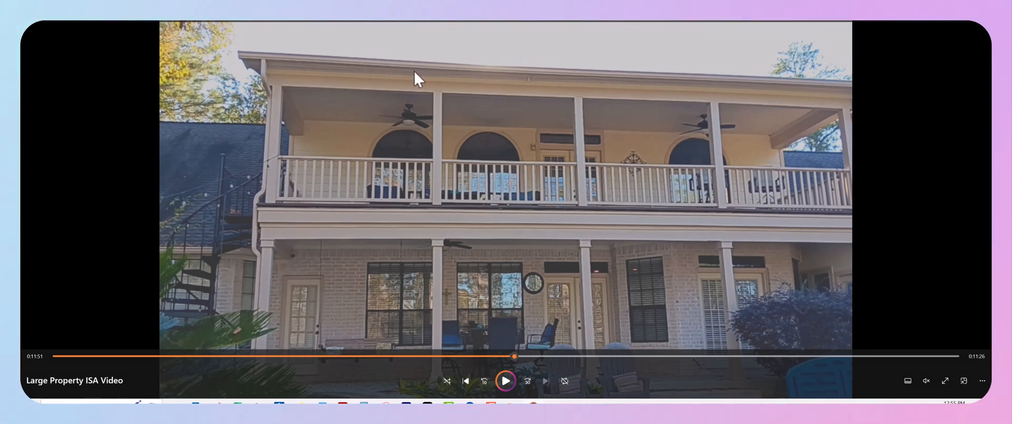
# - End downspout placement and inspect the plan where the main house's rear corner meets the bay wing
pyautogui.moveTo(415, 22); pyautogui.dragTo(428, 1)
pyautogui.scroll(-3, 512, 206)
pyautogui.moveTo(545, 236); pyautogui.dragTo(493, 206, button='middle')
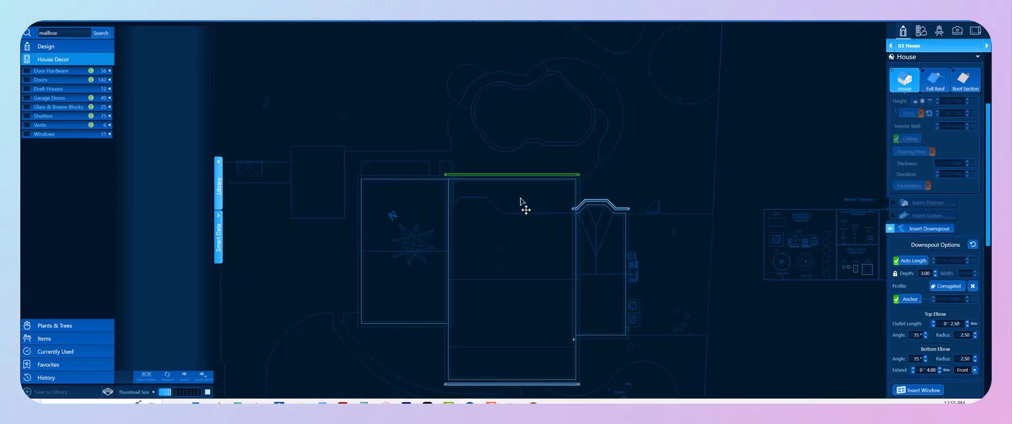
pyautogui.scroll(5, 578, 219)
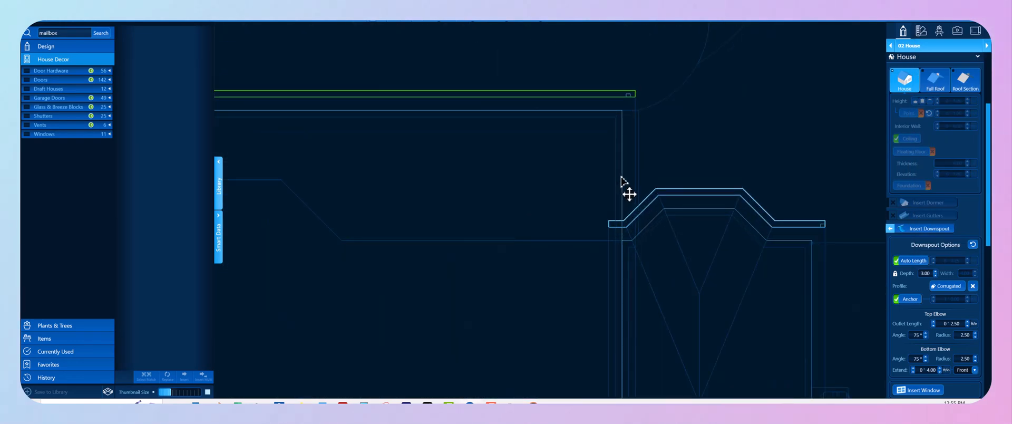
pyautogui.press('Escape')
pyautogui.moveTo(632, 222); pyautogui.dragTo(506, 46, button='middle')
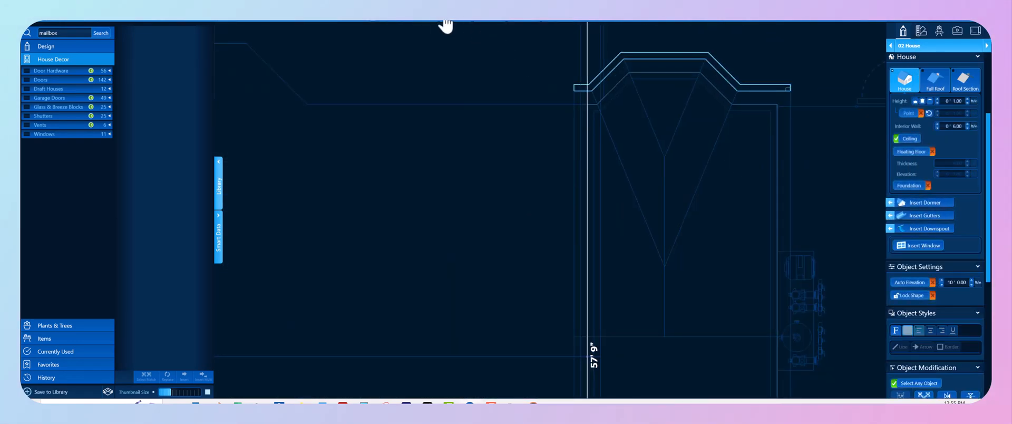
pyautogui.scroll(-3, 561, 253)
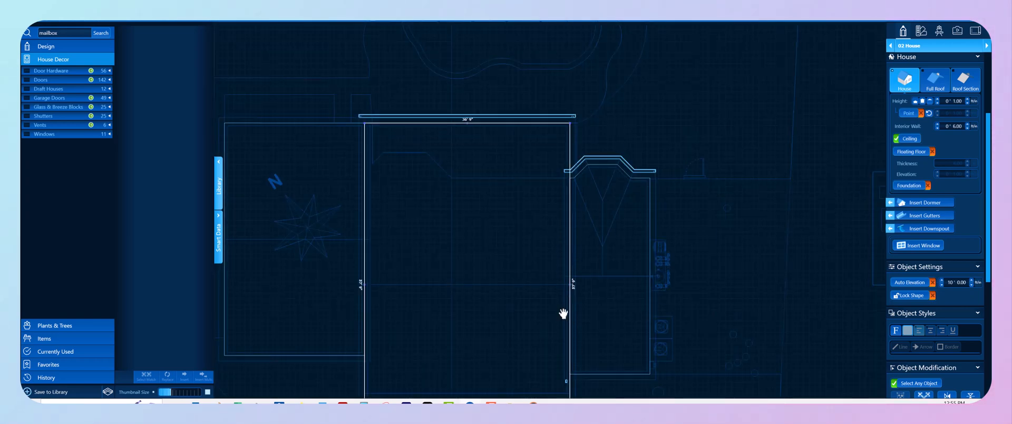
pyautogui.moveTo(563, 313); pyautogui.dragTo(544, 248, button='middle')
pyautogui.scroll(4, 571, 109)
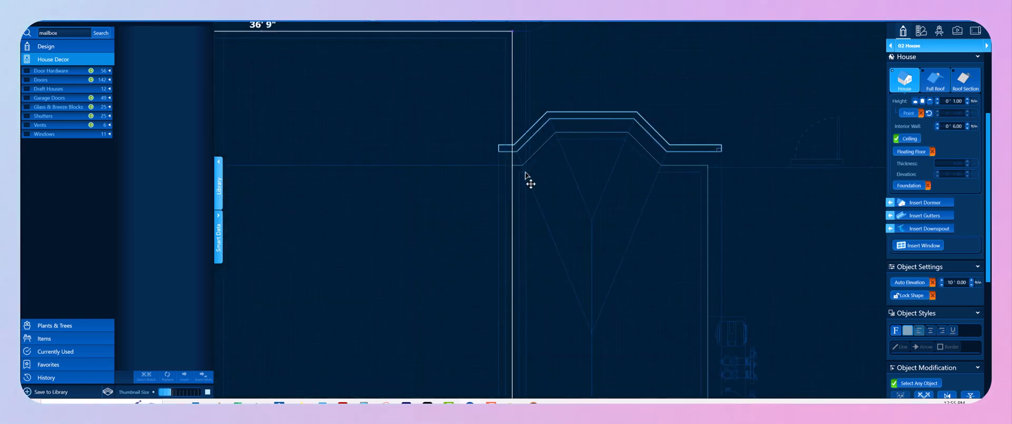
pyautogui.scroll(2, 525, 174)
pyautogui.scroll(-5, 530, 173)
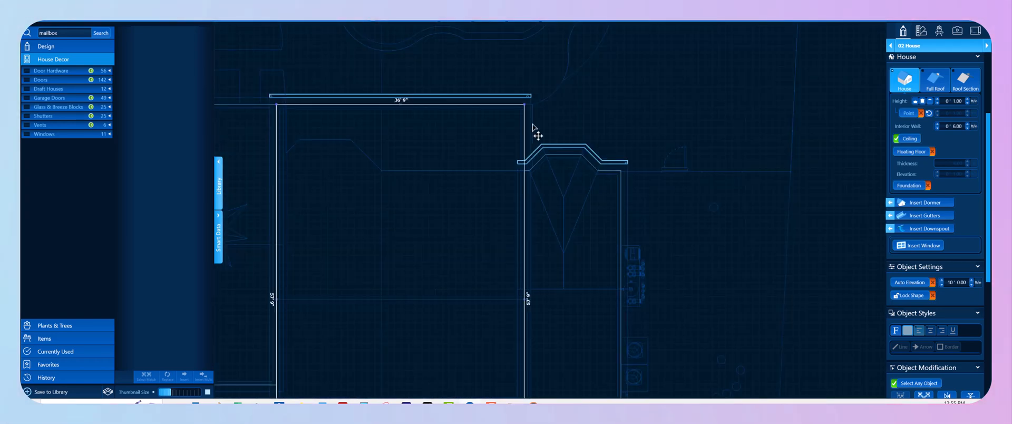
# - Move the rear porch hardscape's side edge in to the house wall line and turn its chamfered corner into a square one
pyautogui.click(918, 57)
pyautogui.click(931, 114)
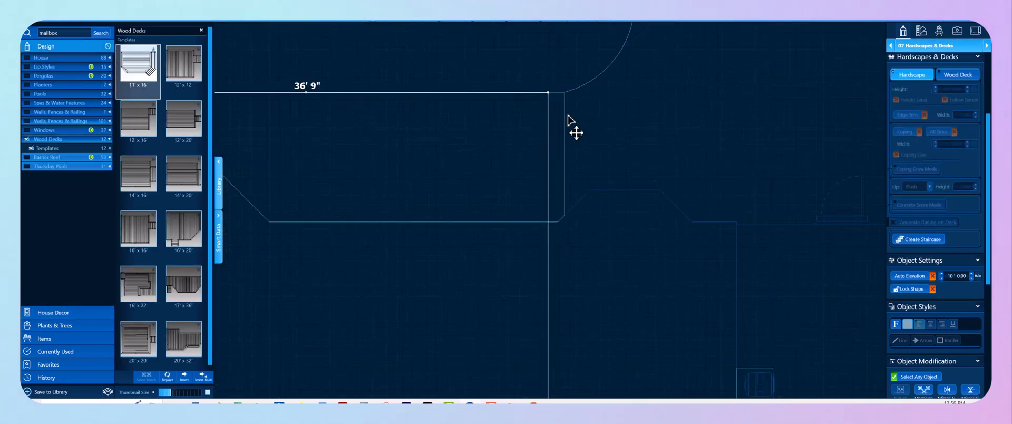
pyautogui.click(563, 119)
pyautogui.scroll(2, 559, 143)
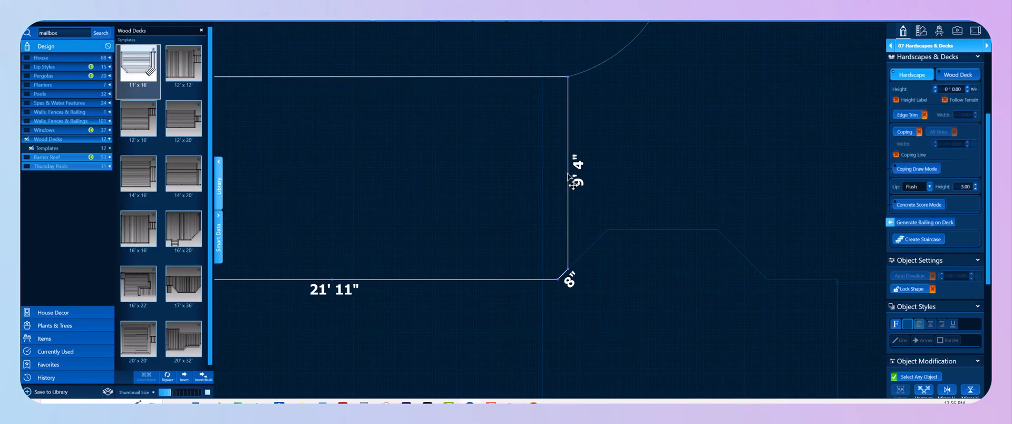
pyautogui.moveTo(561, 177); pyautogui.dragTo(547, 176)
pyautogui.scroll(3, 549, 276)
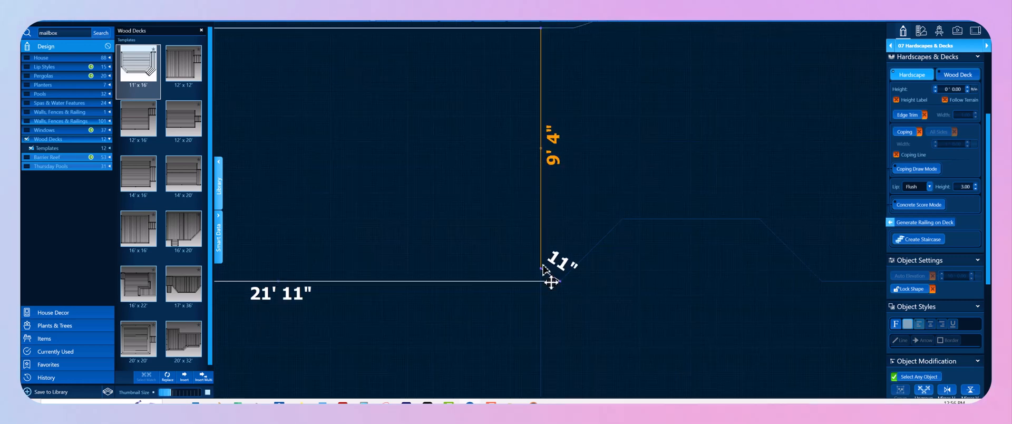
pyautogui.moveTo(537, 266); pyautogui.dragTo(536, 288)
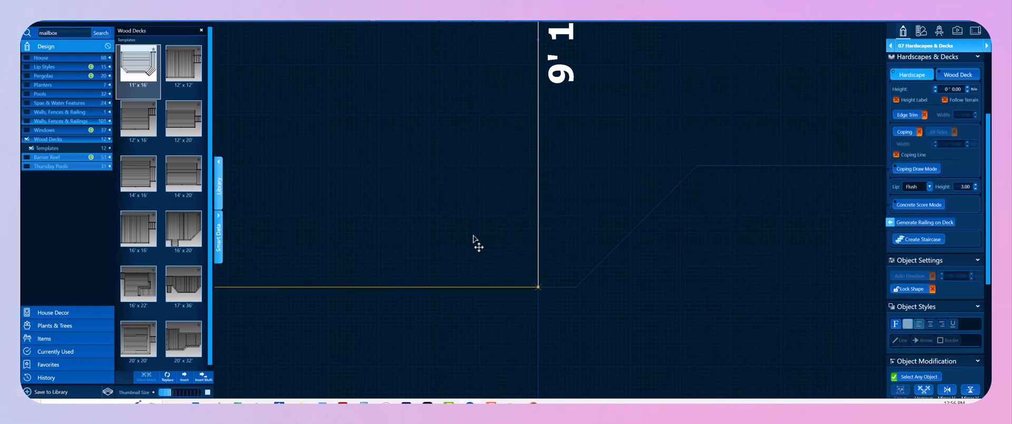
# - Search the library for STAIR and choose the Spiral model from the Wrought Iron Stairs
pyautogui.press('Return')
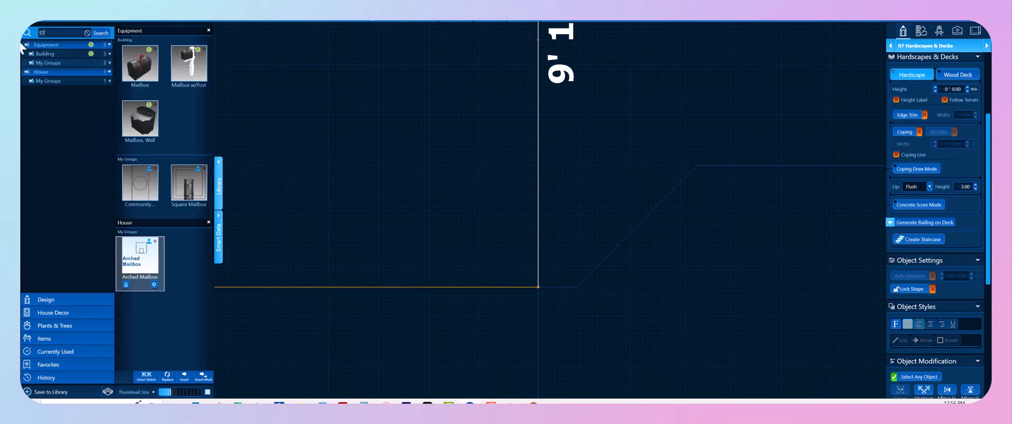
pyautogui.write('STA')
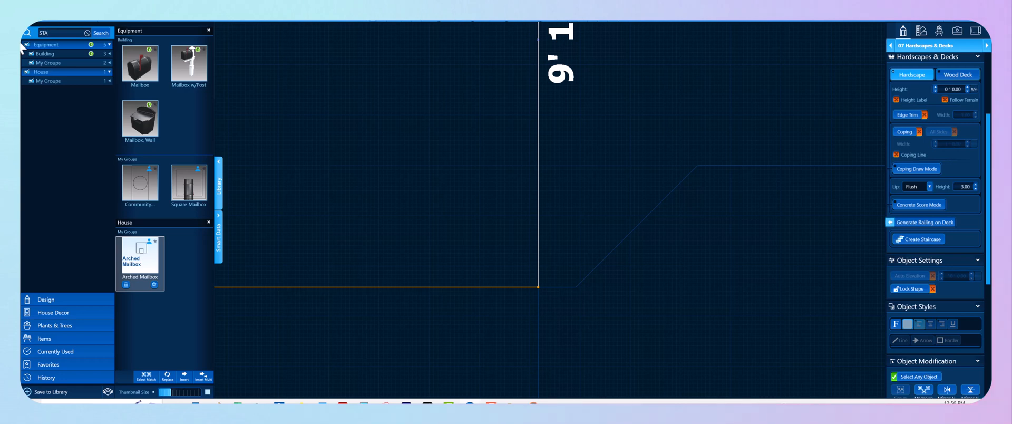
pyautogui.write('IR')
pyautogui.press('Return')
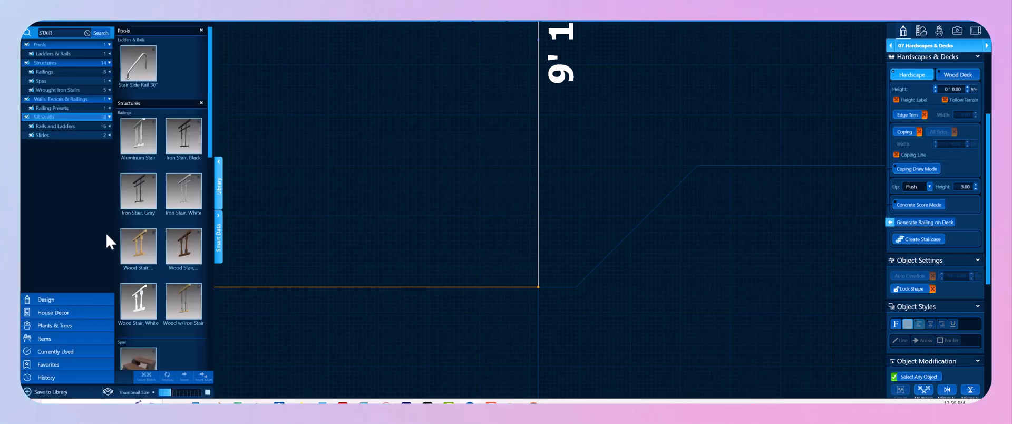
pyautogui.scroll(-4, 141, 275)
pyautogui.click(182, 193)
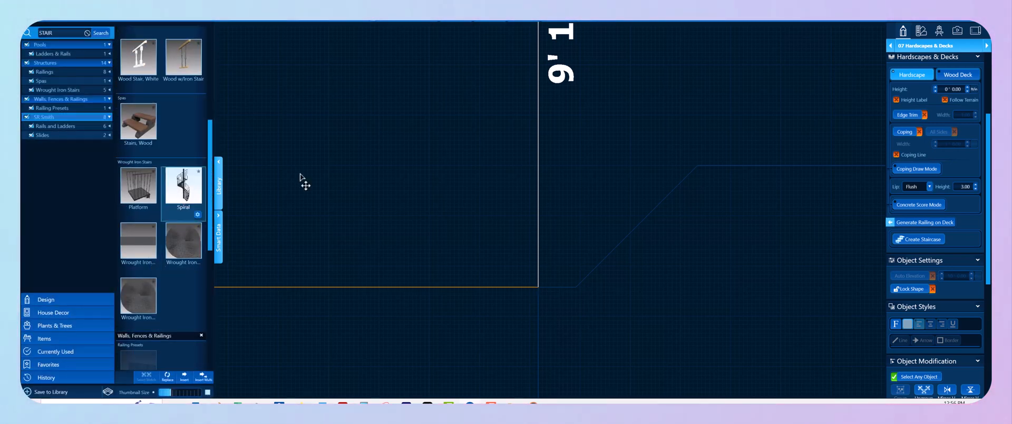
# - Place the spiral stair just outside the rear porch's side edge, in front of the bay, following the background sketch
pyautogui.scroll(-5, 428, 182)
pyautogui.moveTo(495, 158); pyautogui.dragTo(403, 241, button='middle')
pyautogui.scroll(-2, 519, 199)
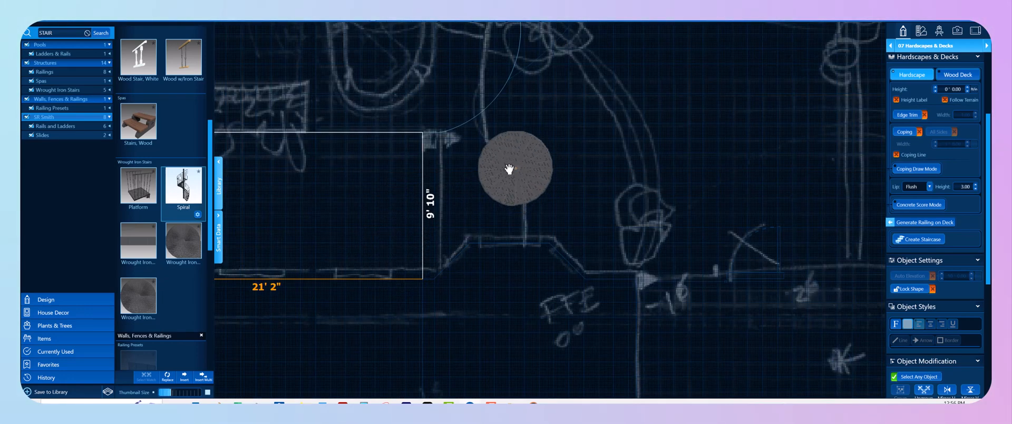
pyautogui.click(493, 182)
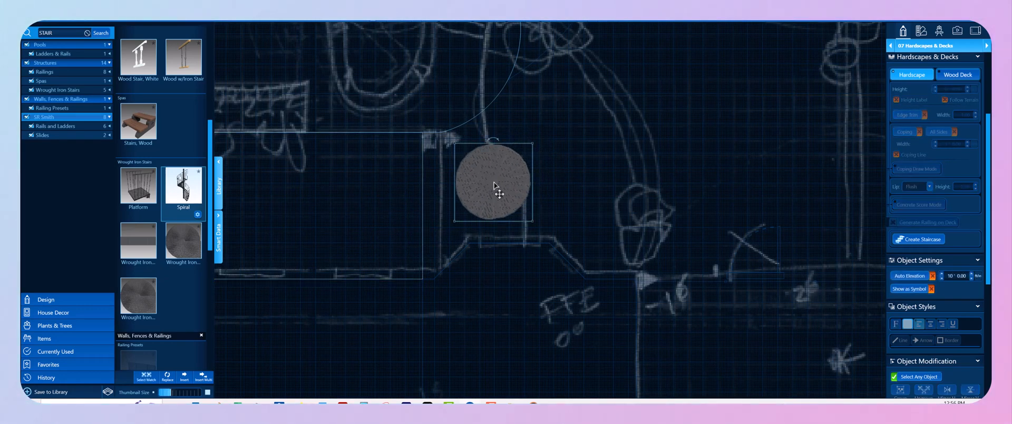
pyautogui.moveTo(481, 185); pyautogui.dragTo(469, 193)
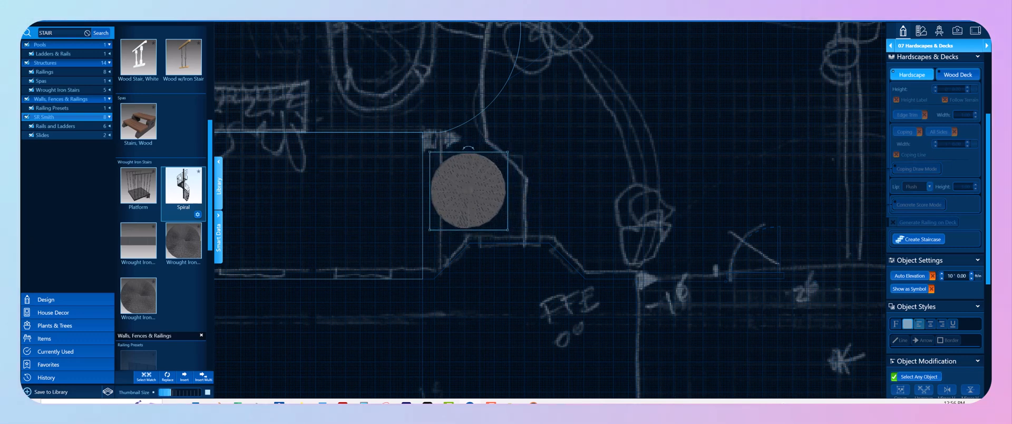
# - Resume the reference video in Media Player to check the spiral stair beside the two-storey rear porch
pyautogui.hotkey('alt', 'Tab')
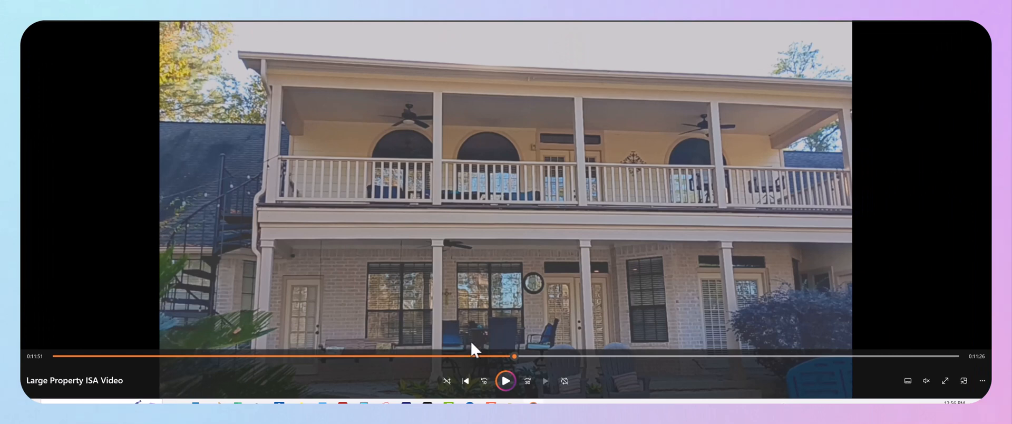
pyautogui.click(505, 381)
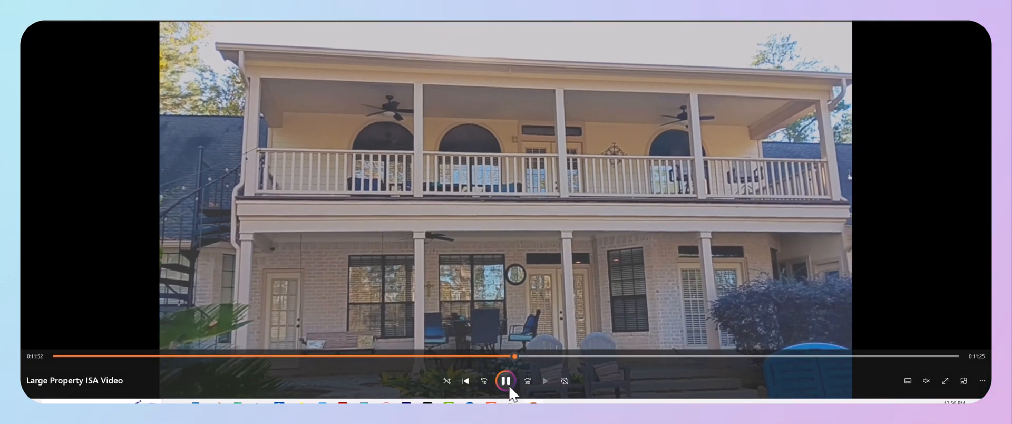